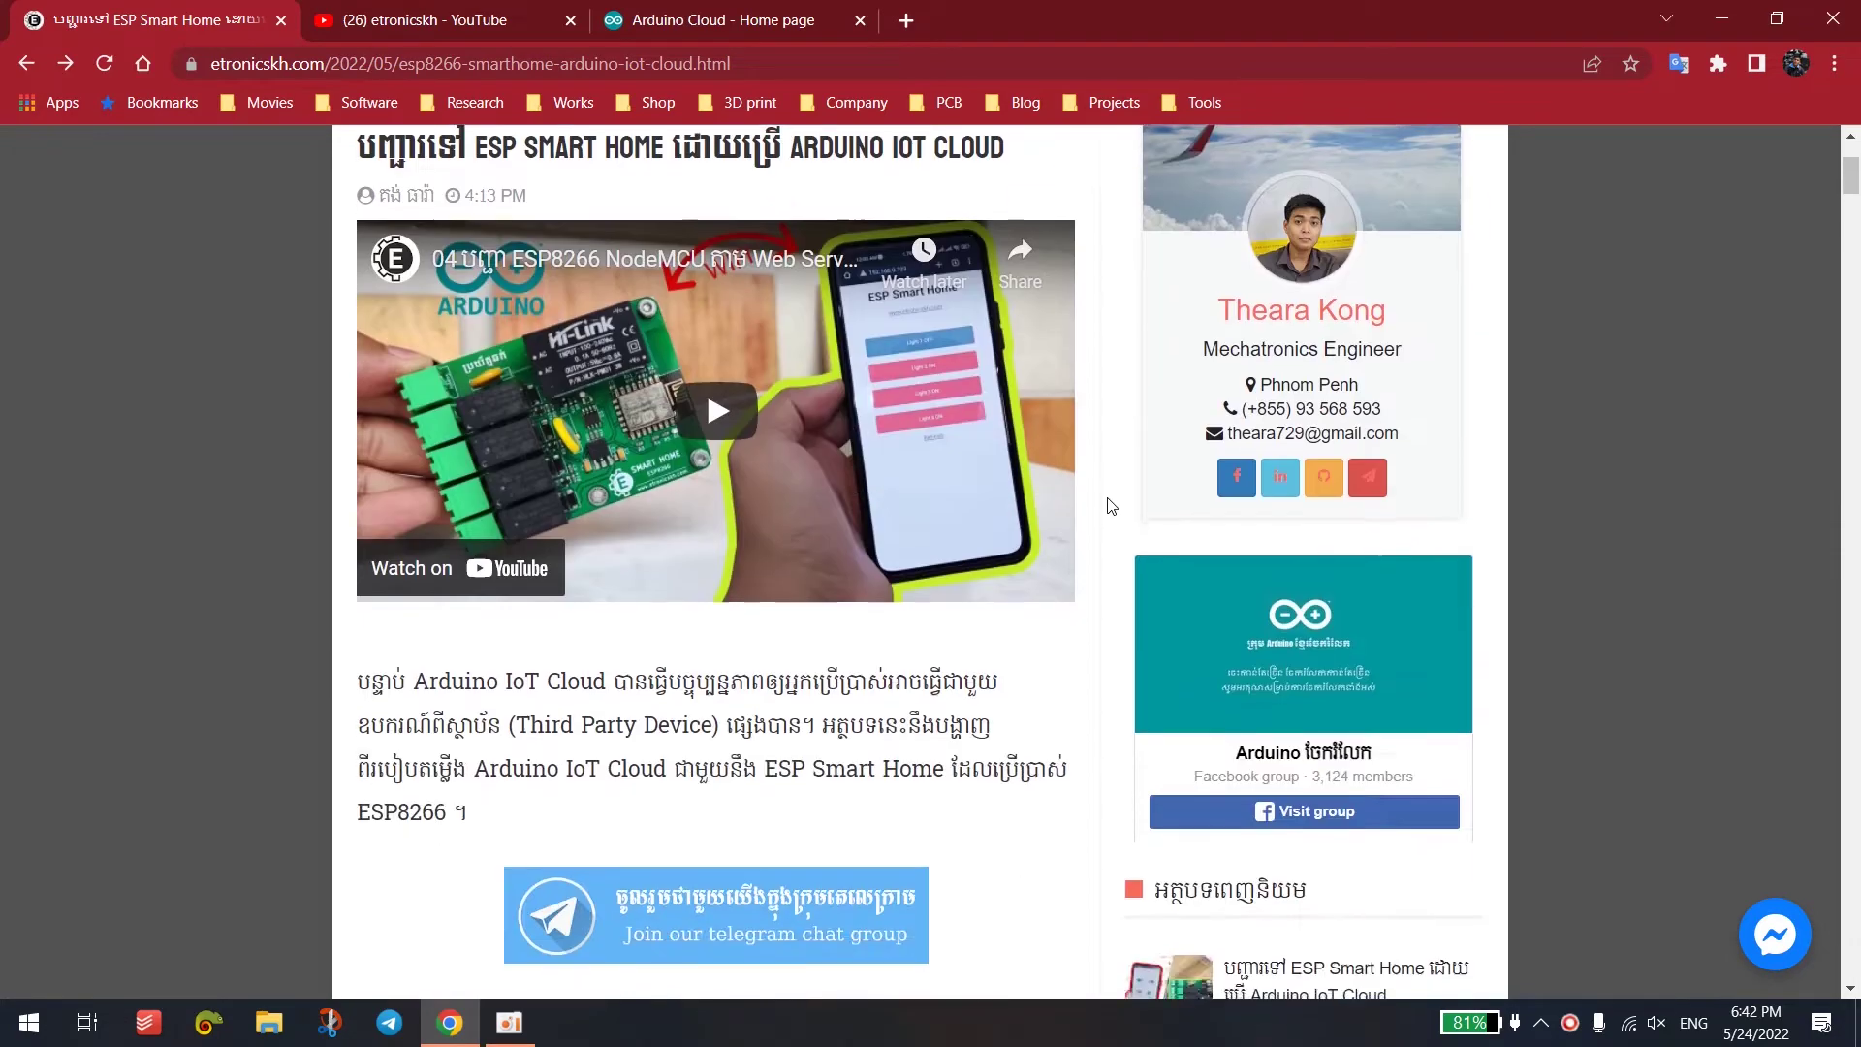
- Open the cloud.arduino.cc link from the ESP Smart Home article in a new tab and close the old Arduino Cloud tab
{"action": "scroll", "coordinate": [1110, 505], "scroll_direction": "up", "scroll_amount": 9}
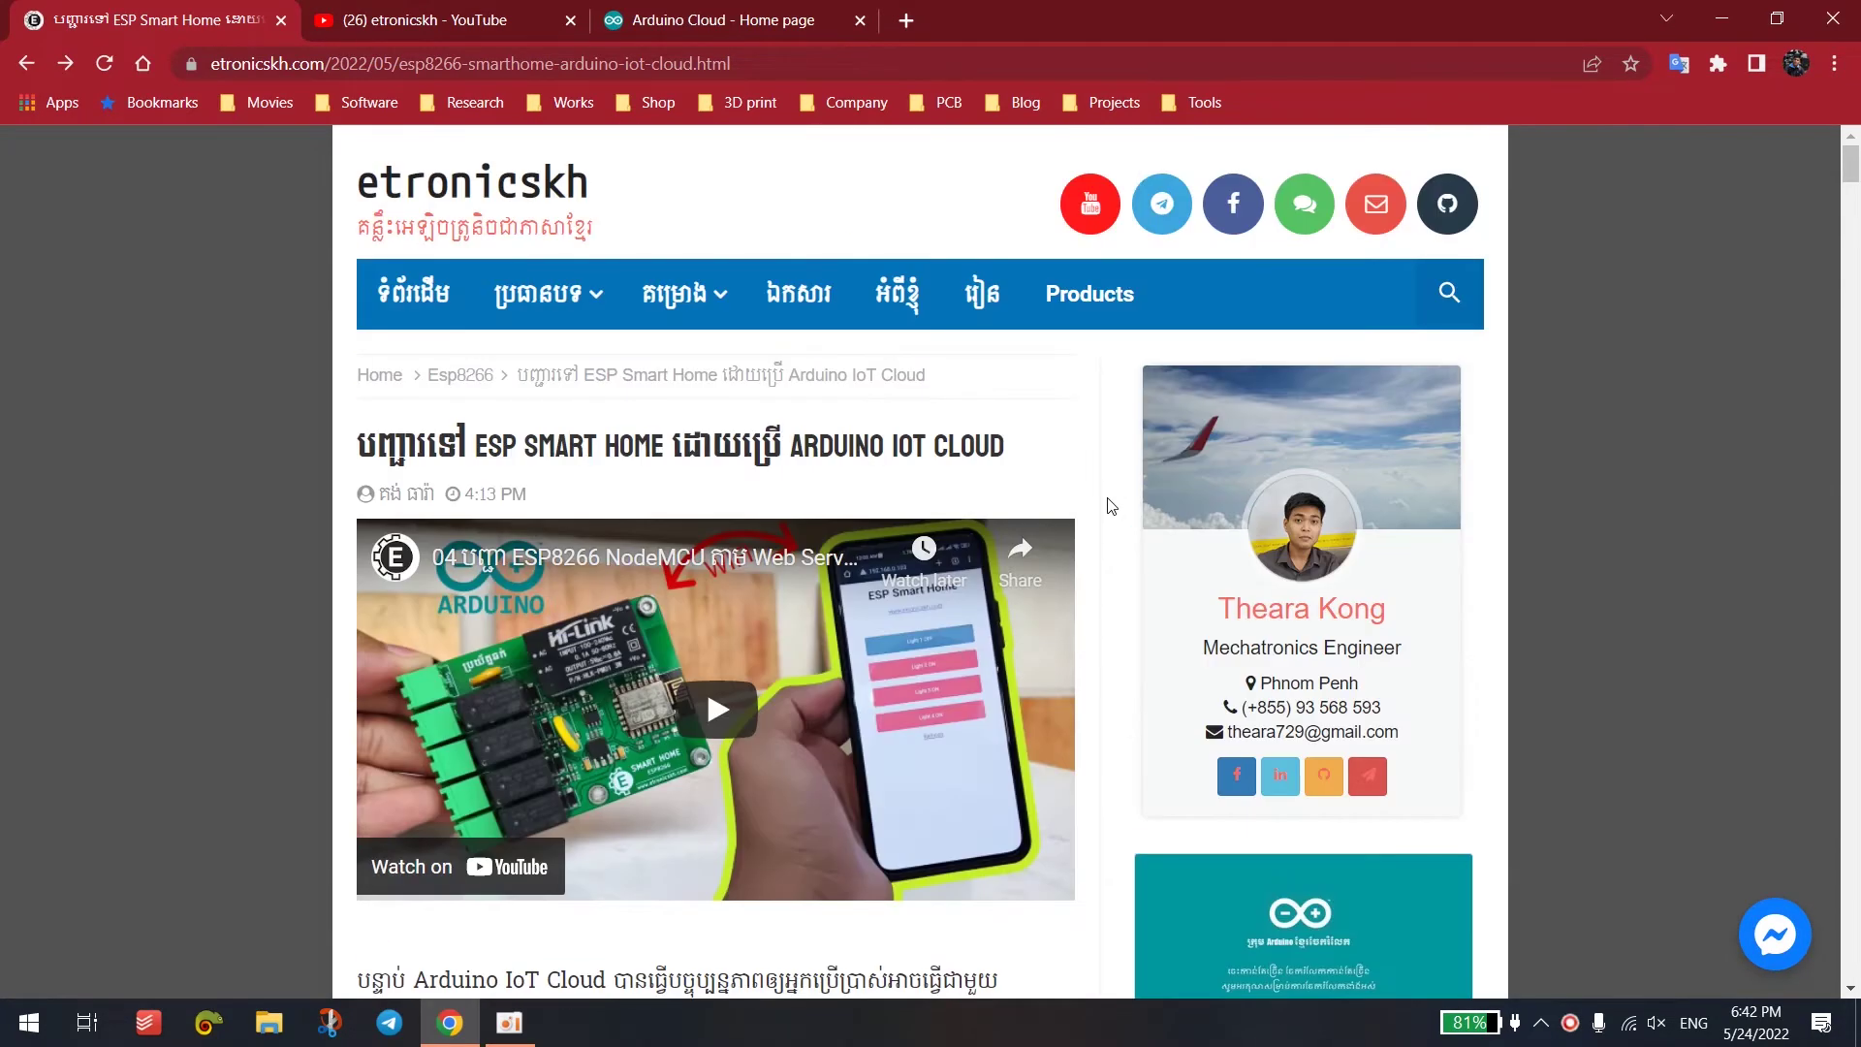
{"action": "scroll", "coordinate": [1110, 504], "scroll_direction": "down", "scroll_amount": 8}
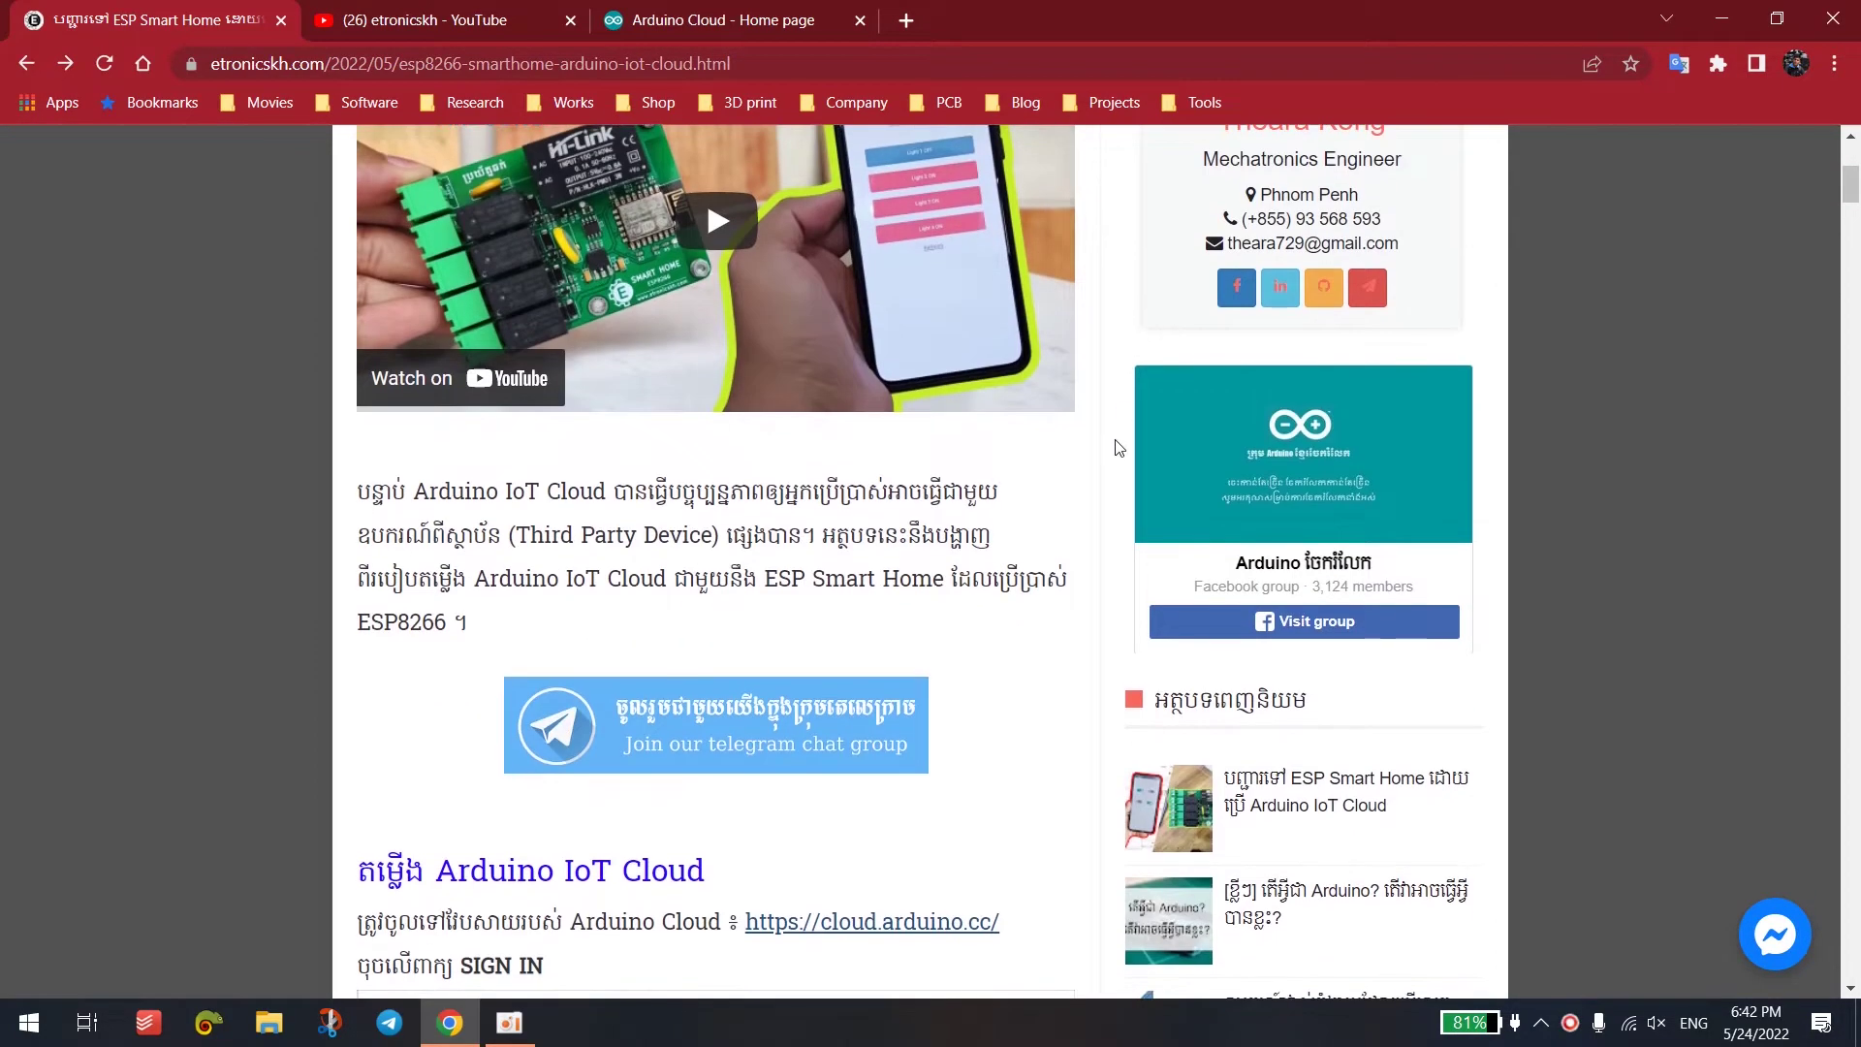
{"action": "scroll", "coordinate": [1119, 446], "scroll_direction": "down", "scroll_amount": 2}
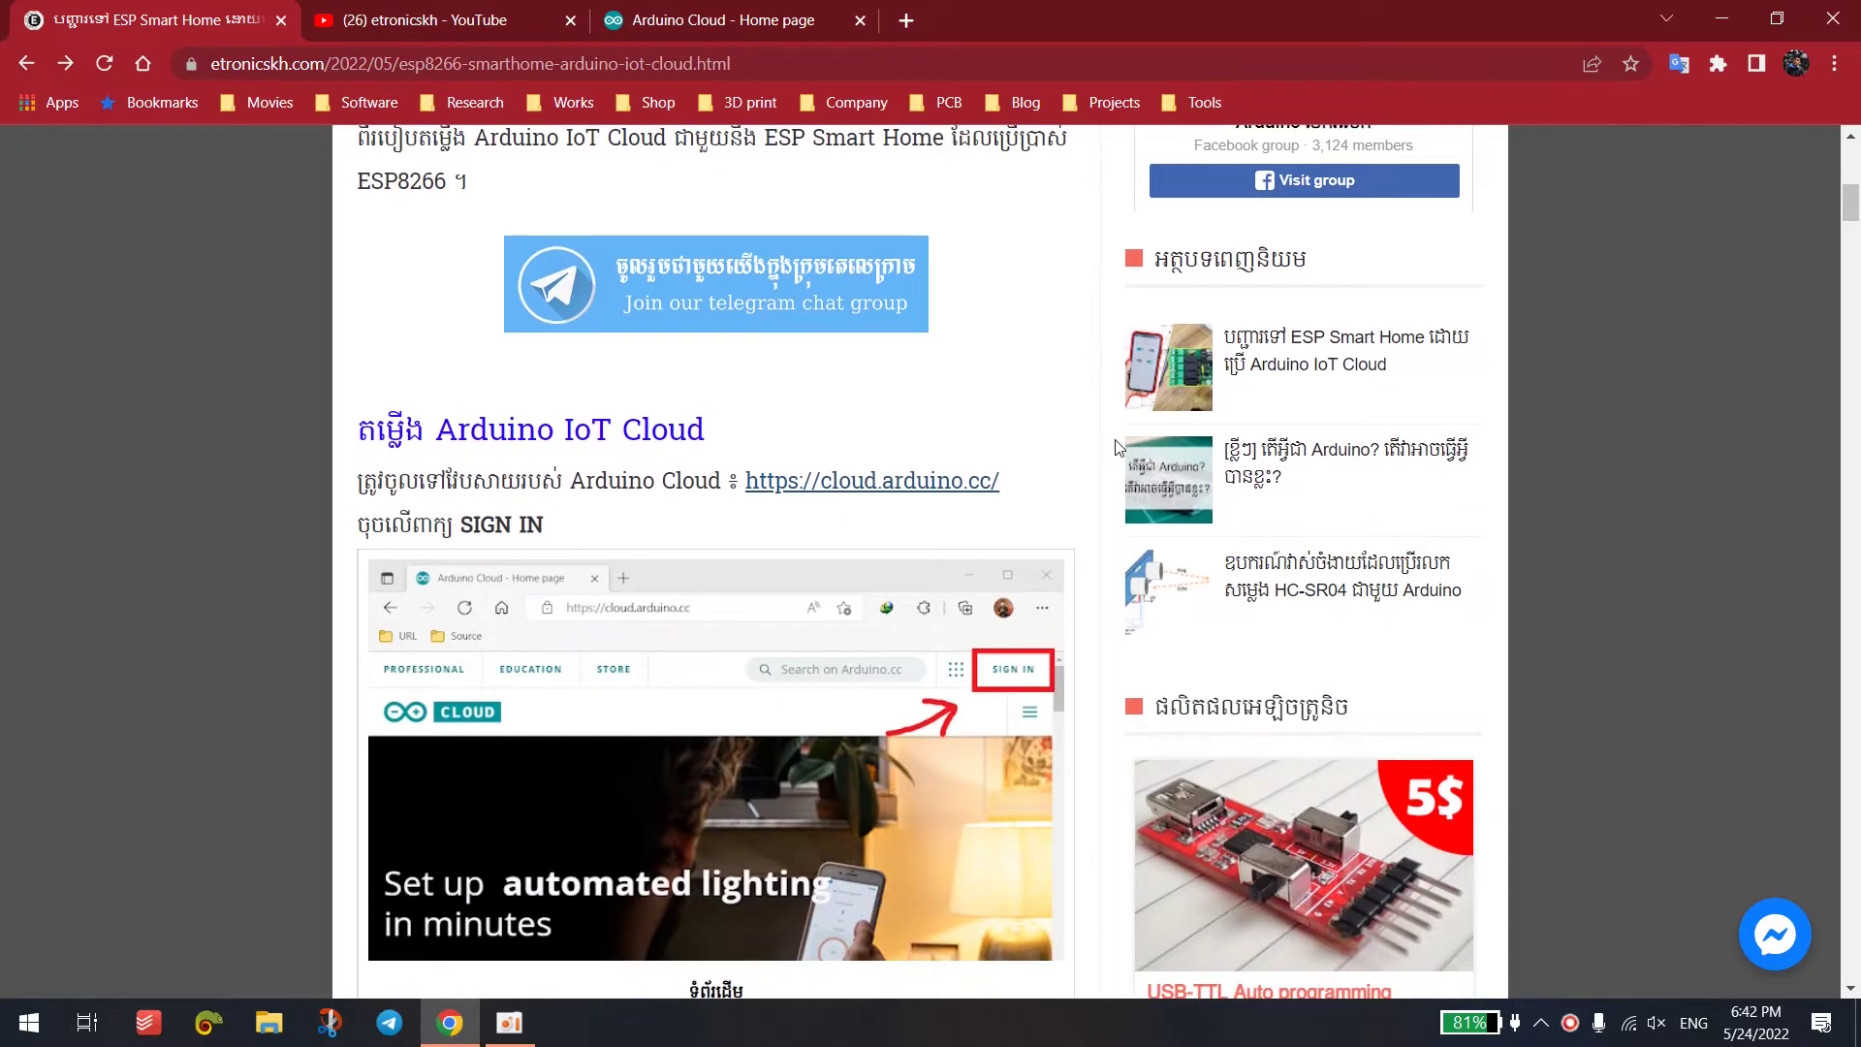
{"action": "middle_click", "coordinate": [897, 498]}
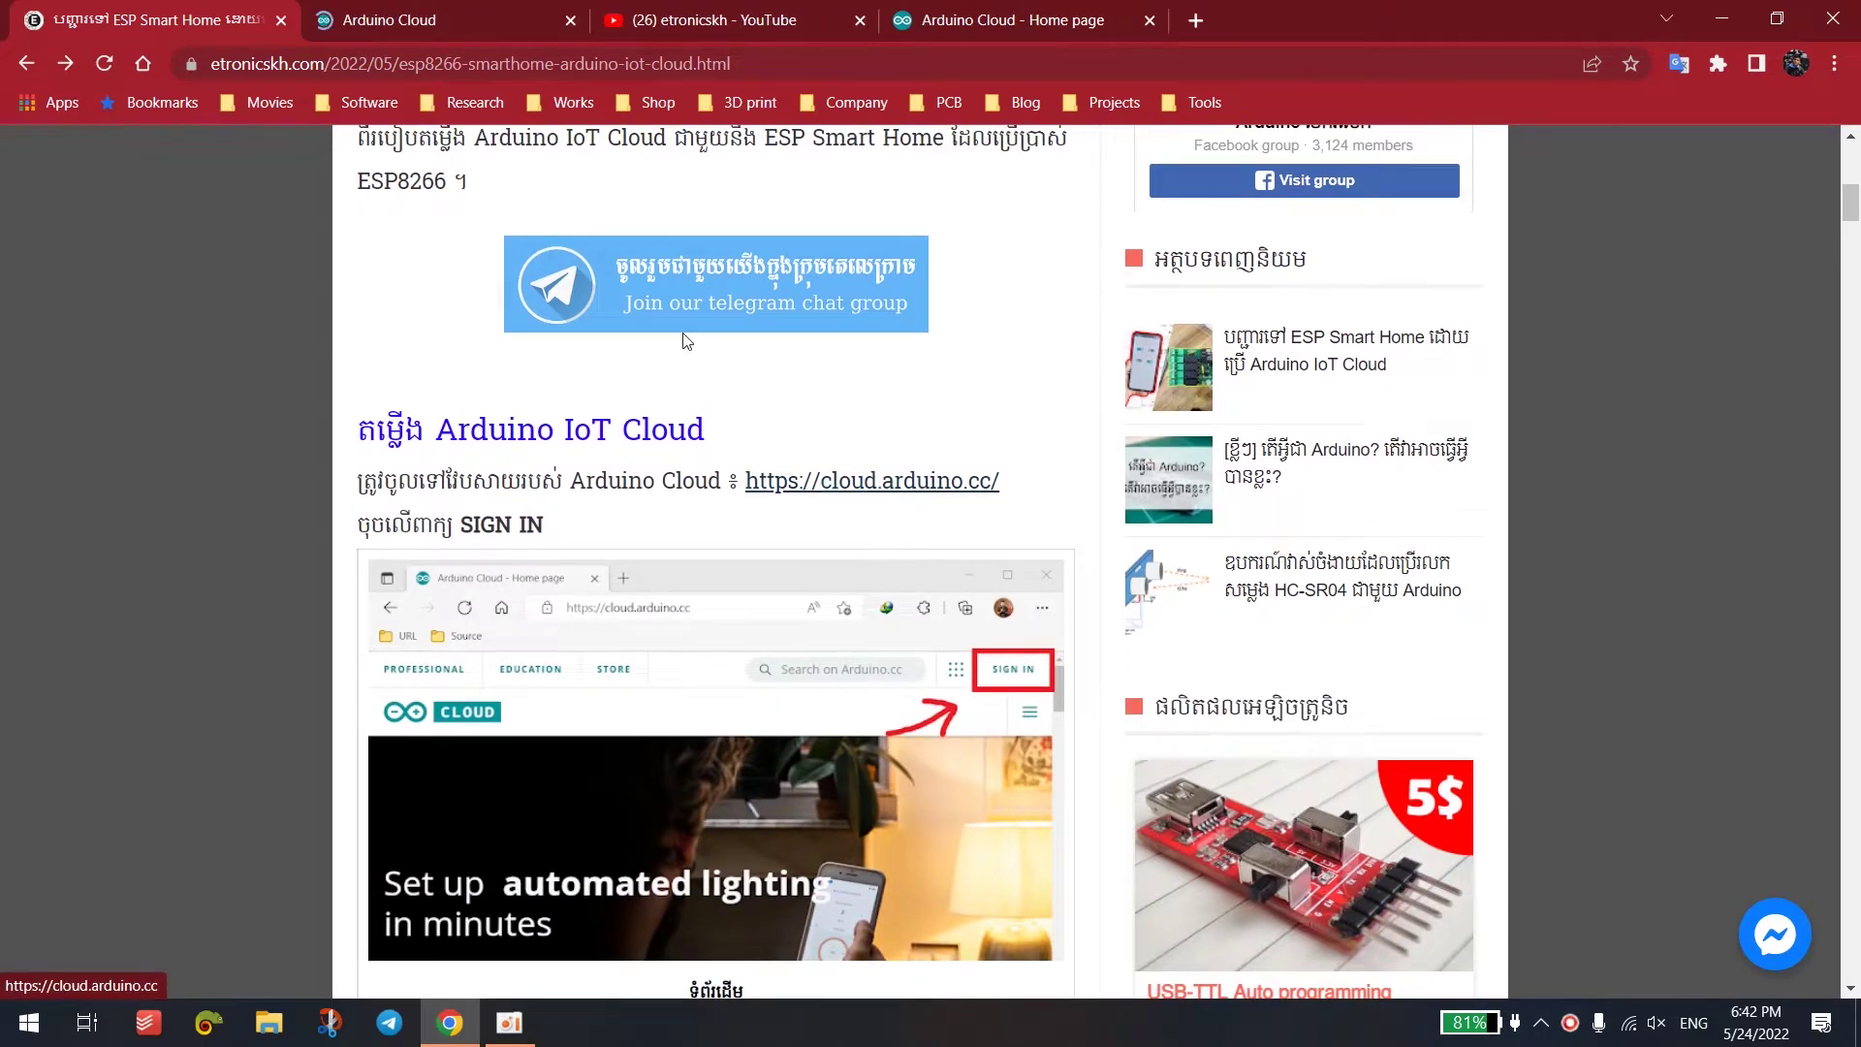
{"action": "left_click", "coordinate": [431, 20]}
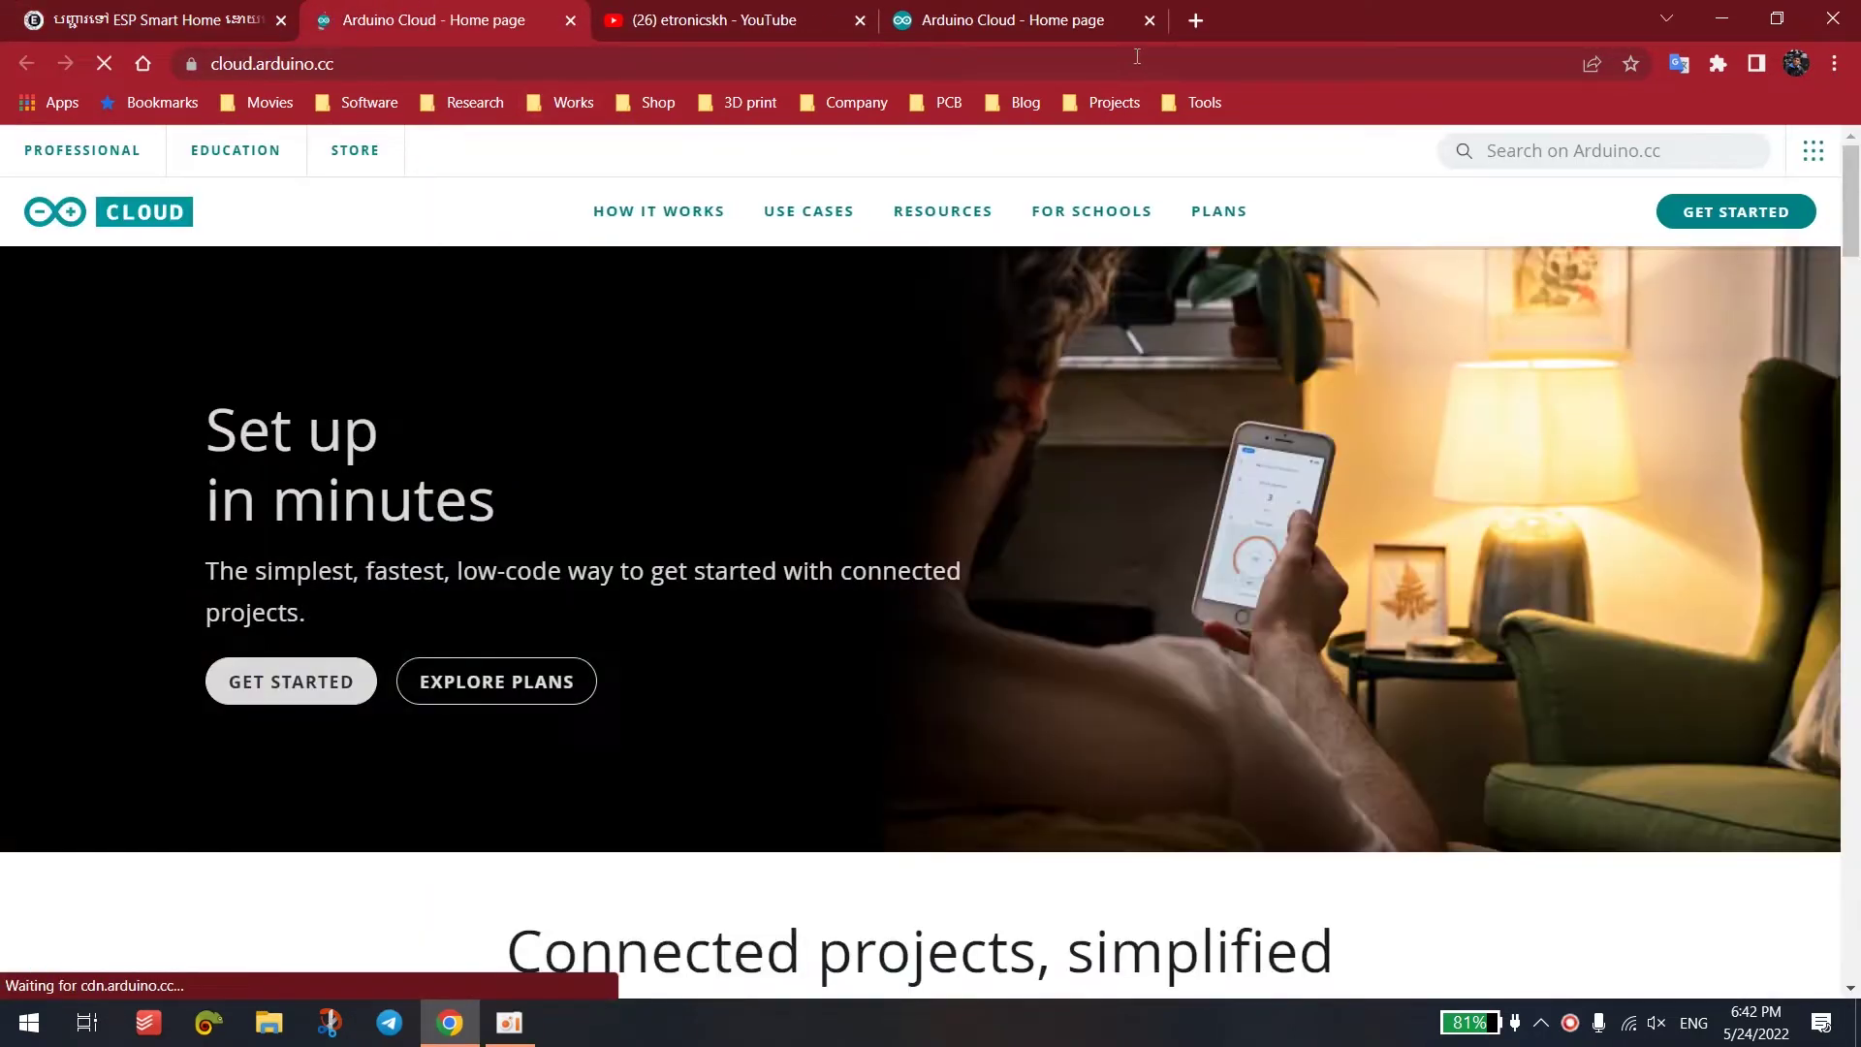
{"action": "left_click", "coordinate": [1151, 31]}
{"action": "left_click", "coordinate": [1147, 25]}
{"action": "left_click", "coordinate": [540, 20]}
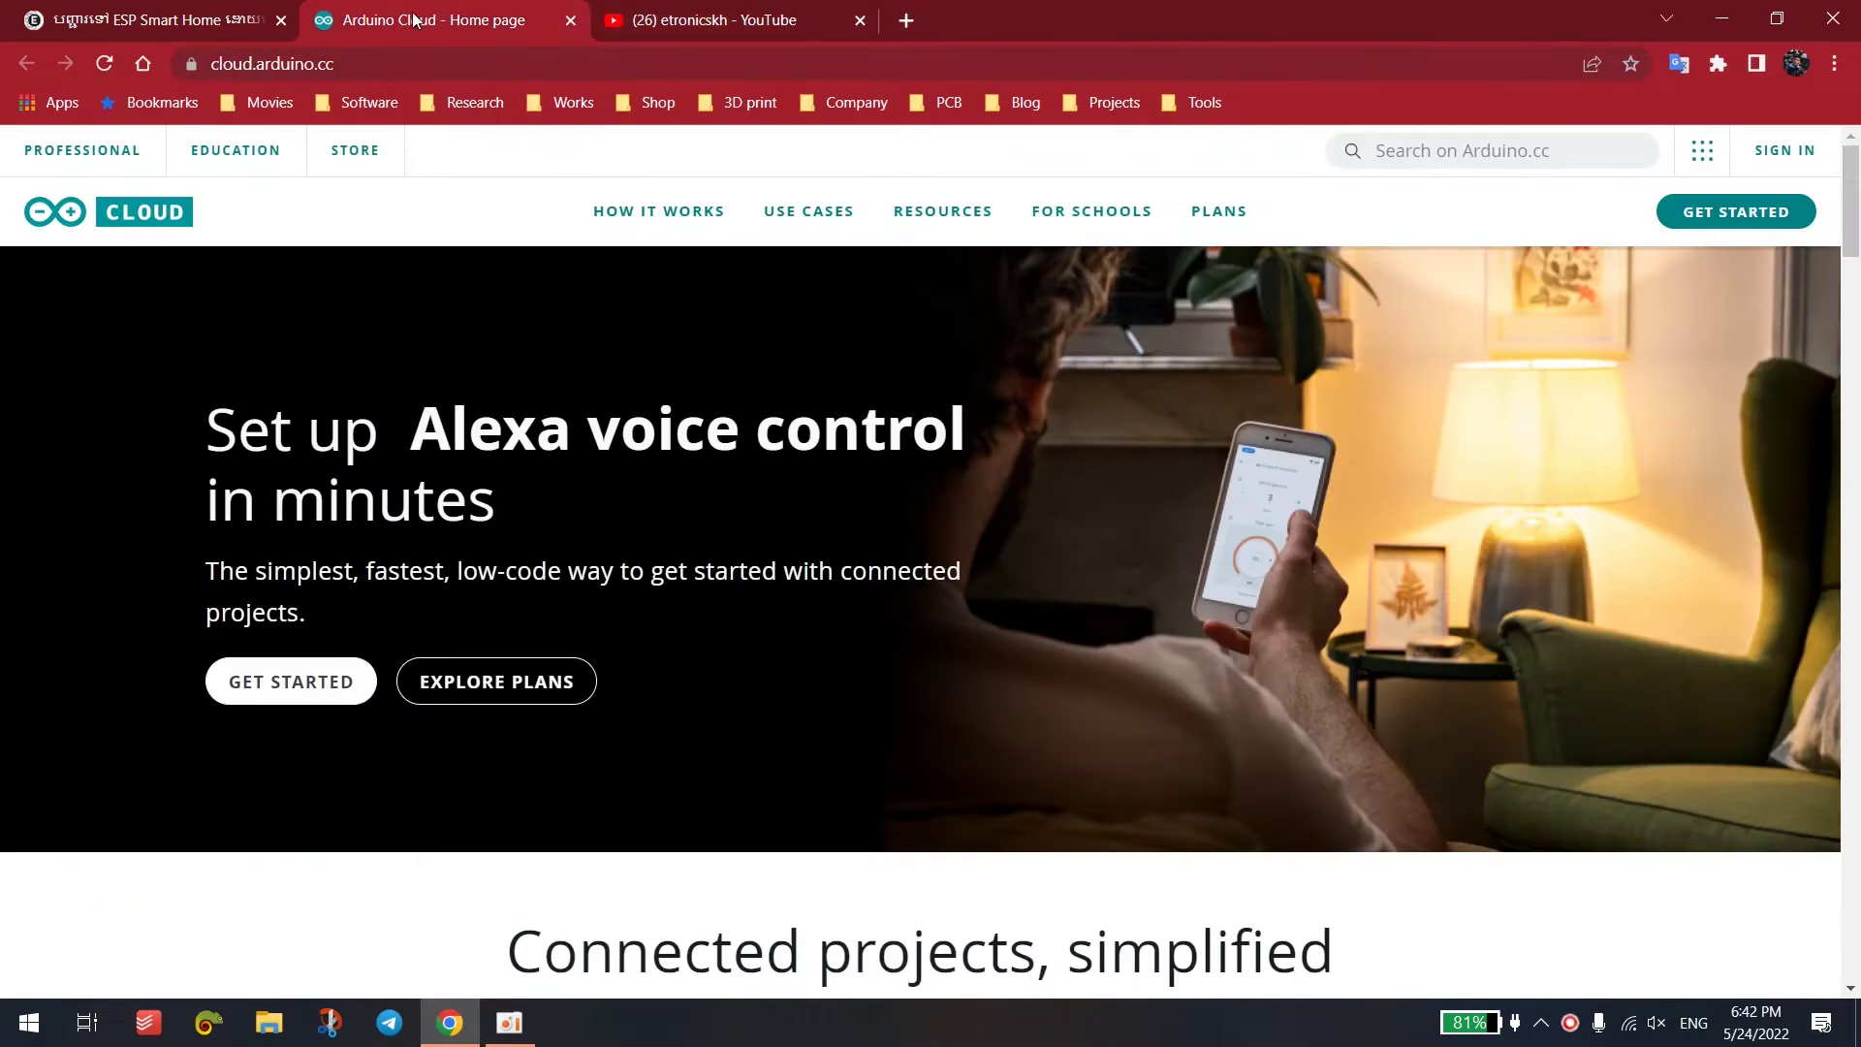
- Sign in to Arduino with the Google account and launch the IoT Cloud app
{"action": "left_click", "coordinate": [1788, 167]}
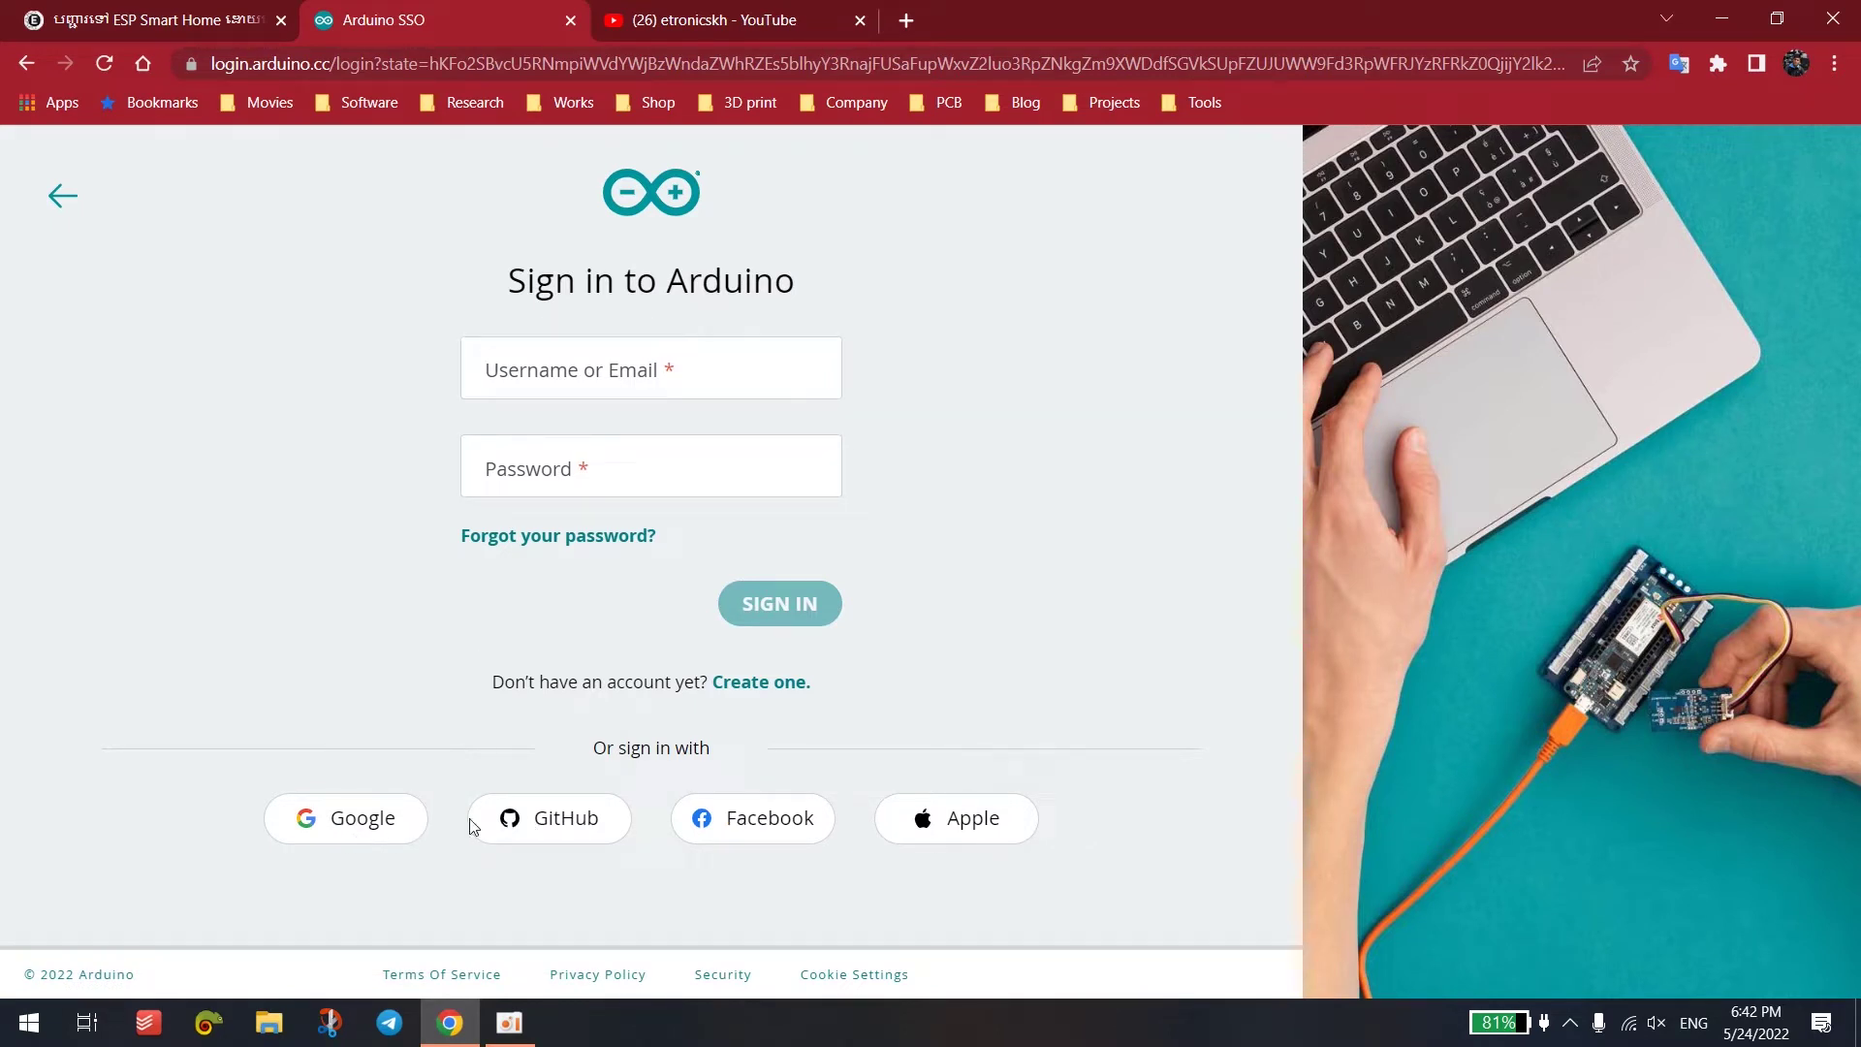
{"action": "left_click", "coordinate": [391, 824]}
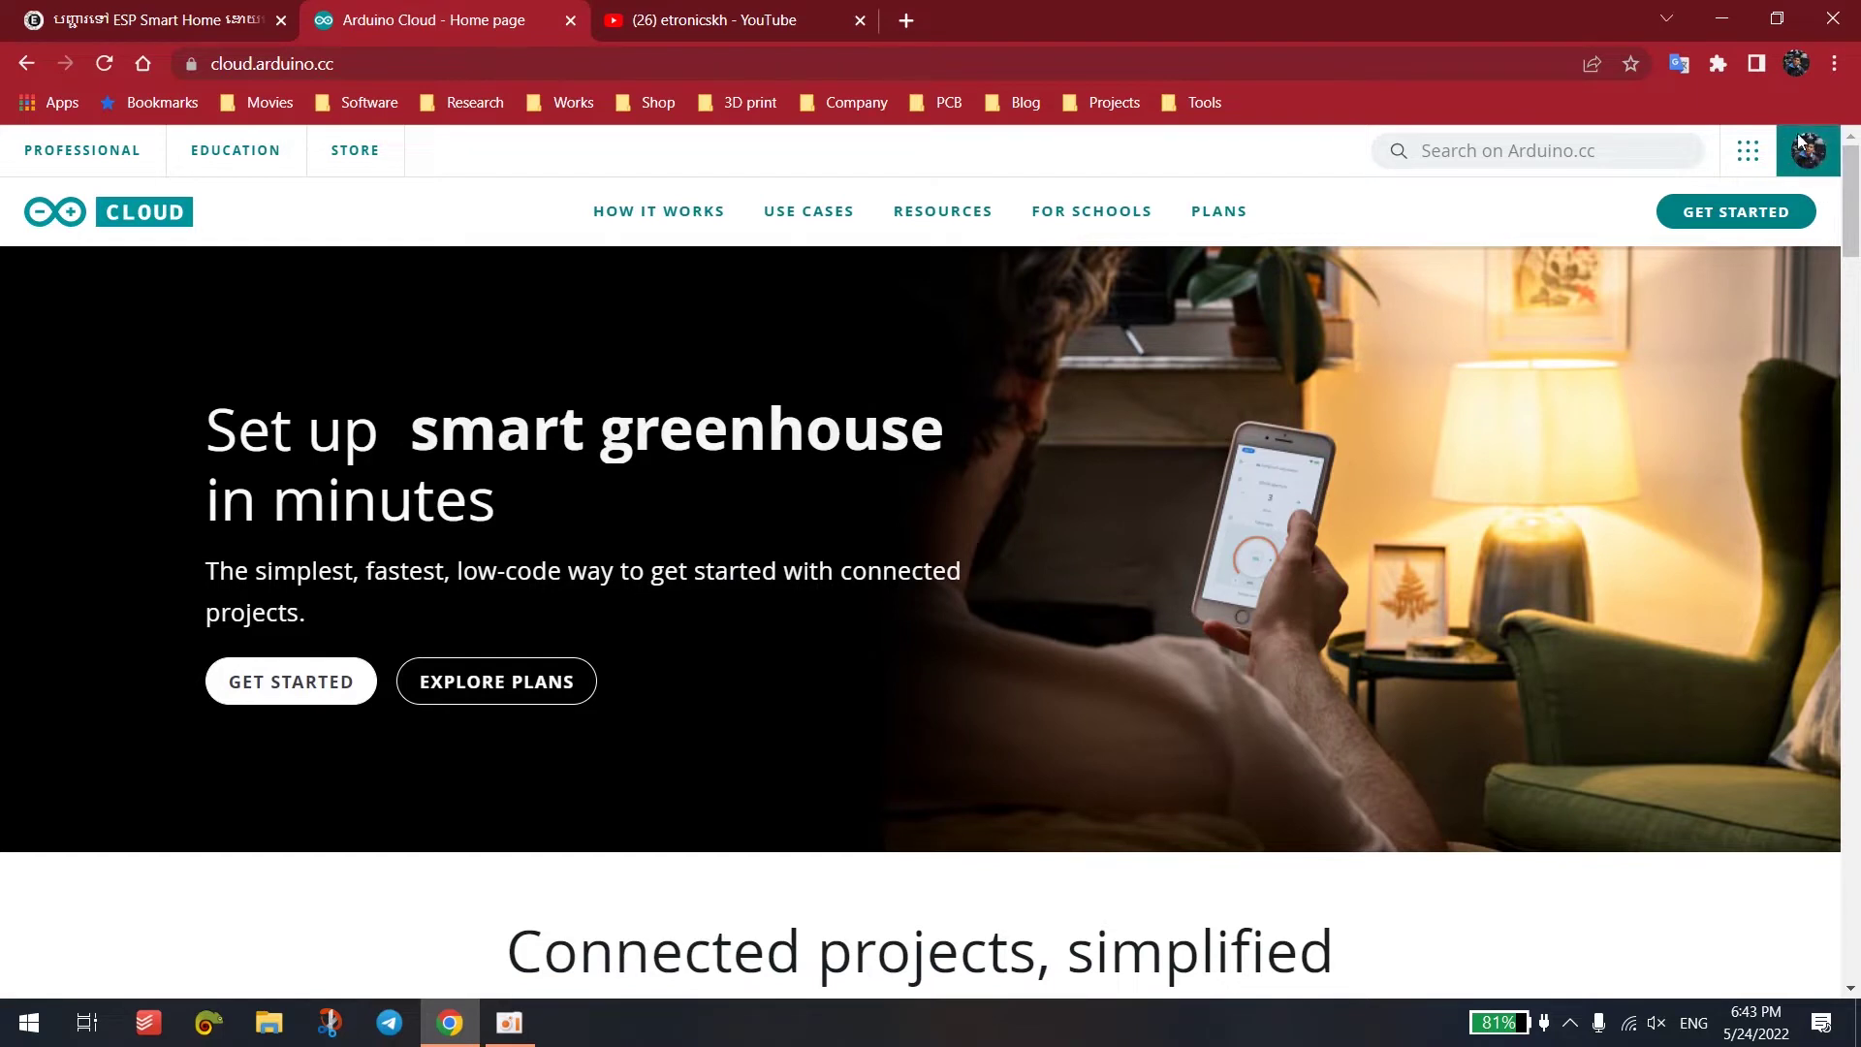
{"action": "left_click", "coordinate": [1705, 215]}
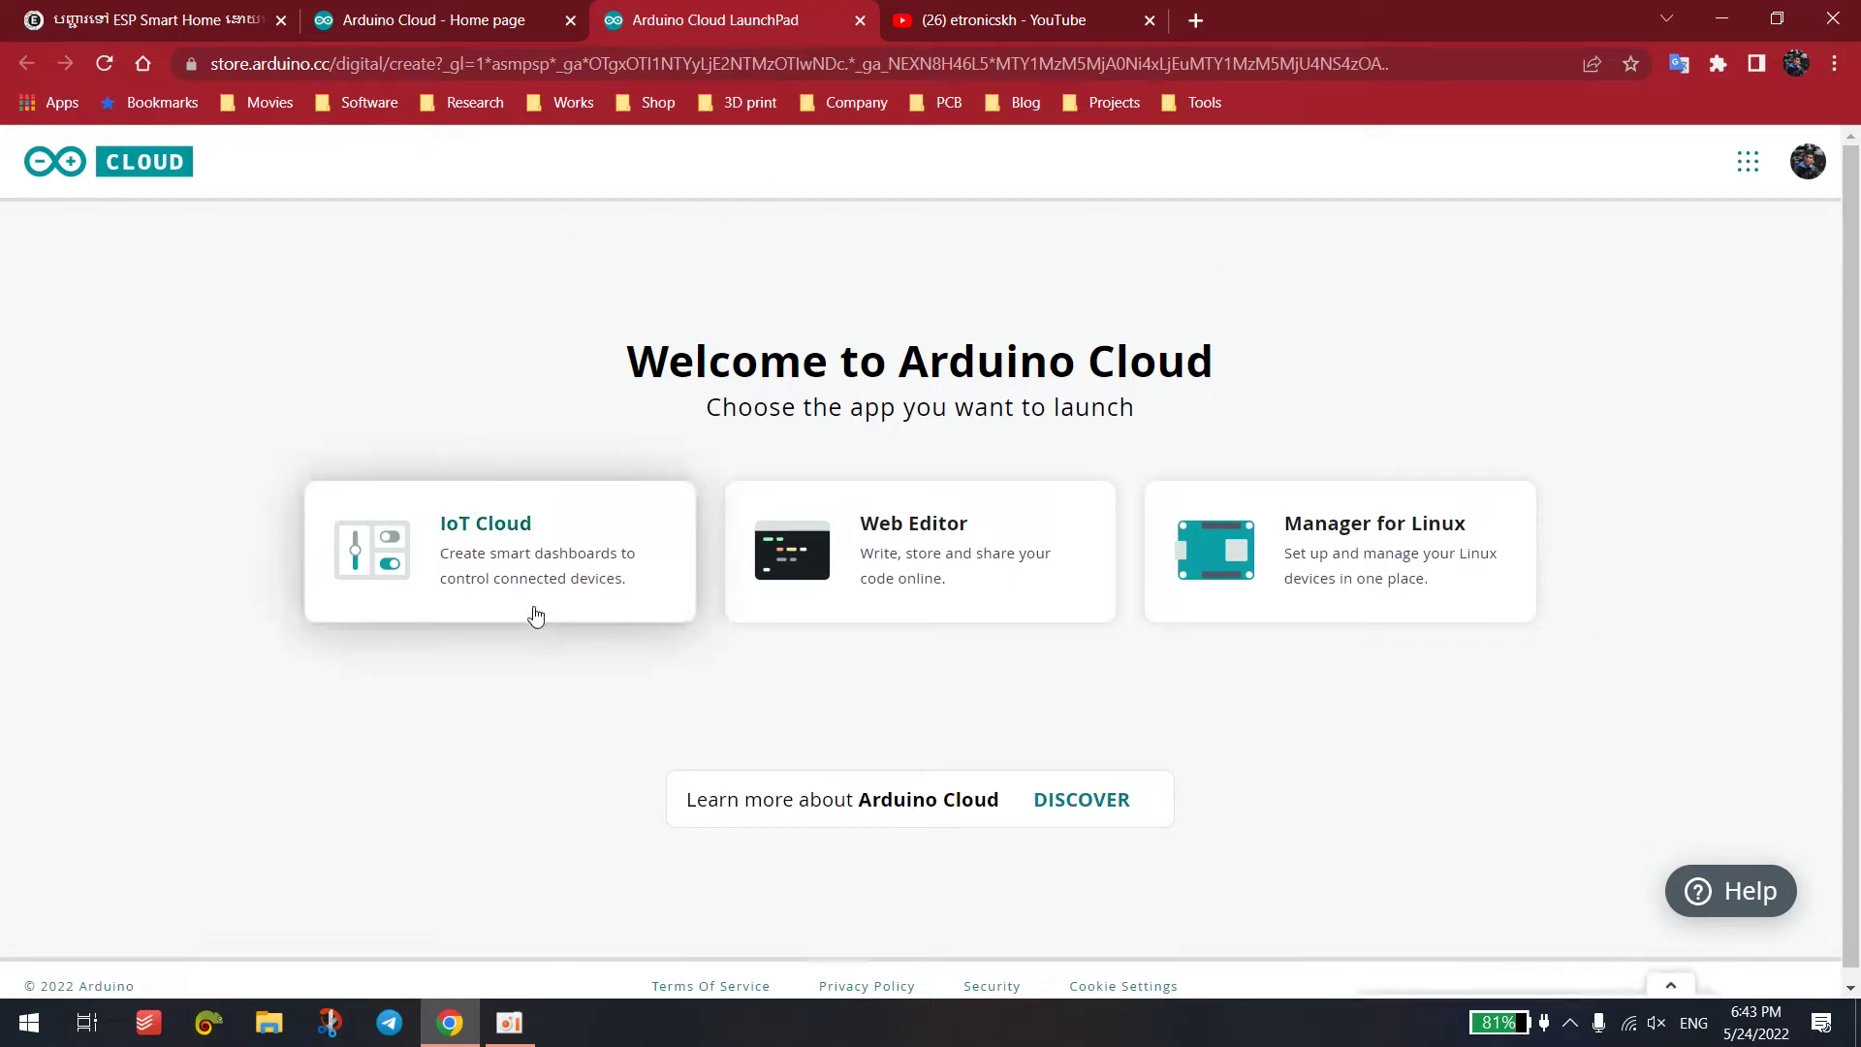
{"action": "left_click", "coordinate": [506, 564]}
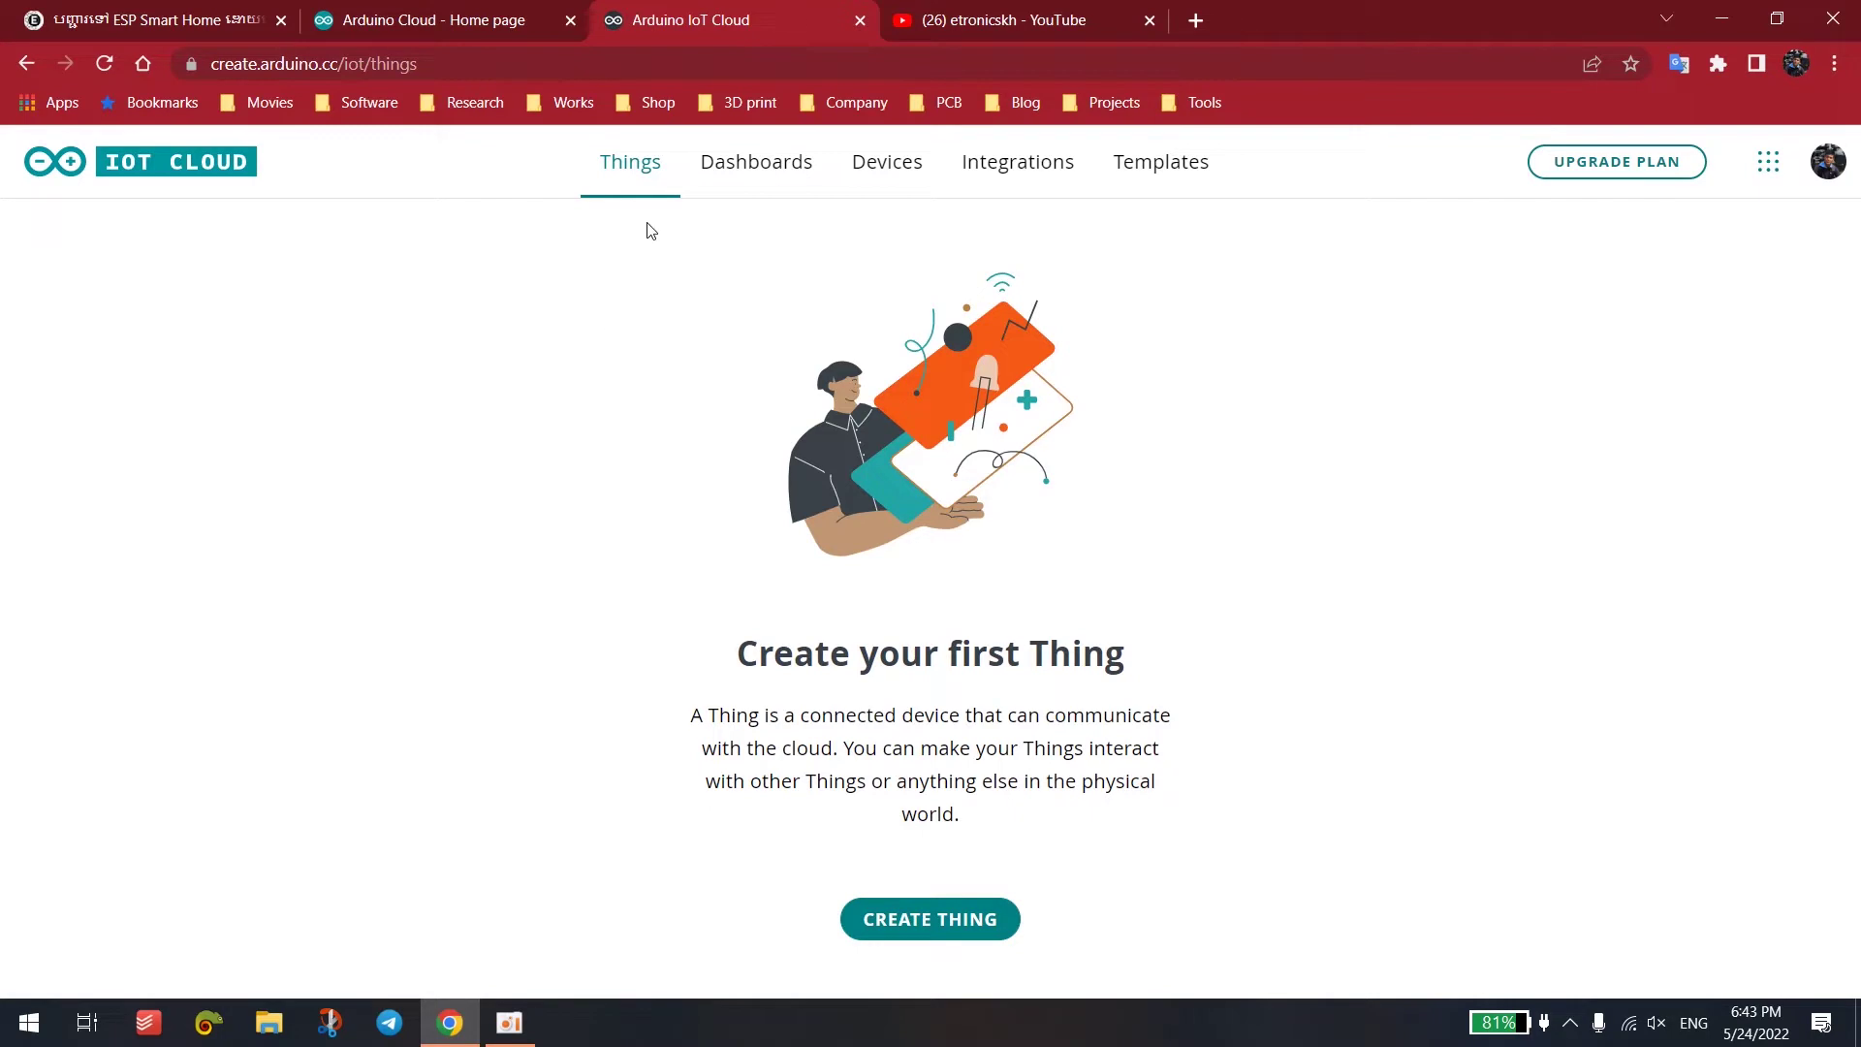
- Delete the existing Smart Home dashboard from the IoT Cloud account
{"action": "left_click", "coordinate": [909, 174]}
{"action": "left_click", "coordinate": [639, 167]}
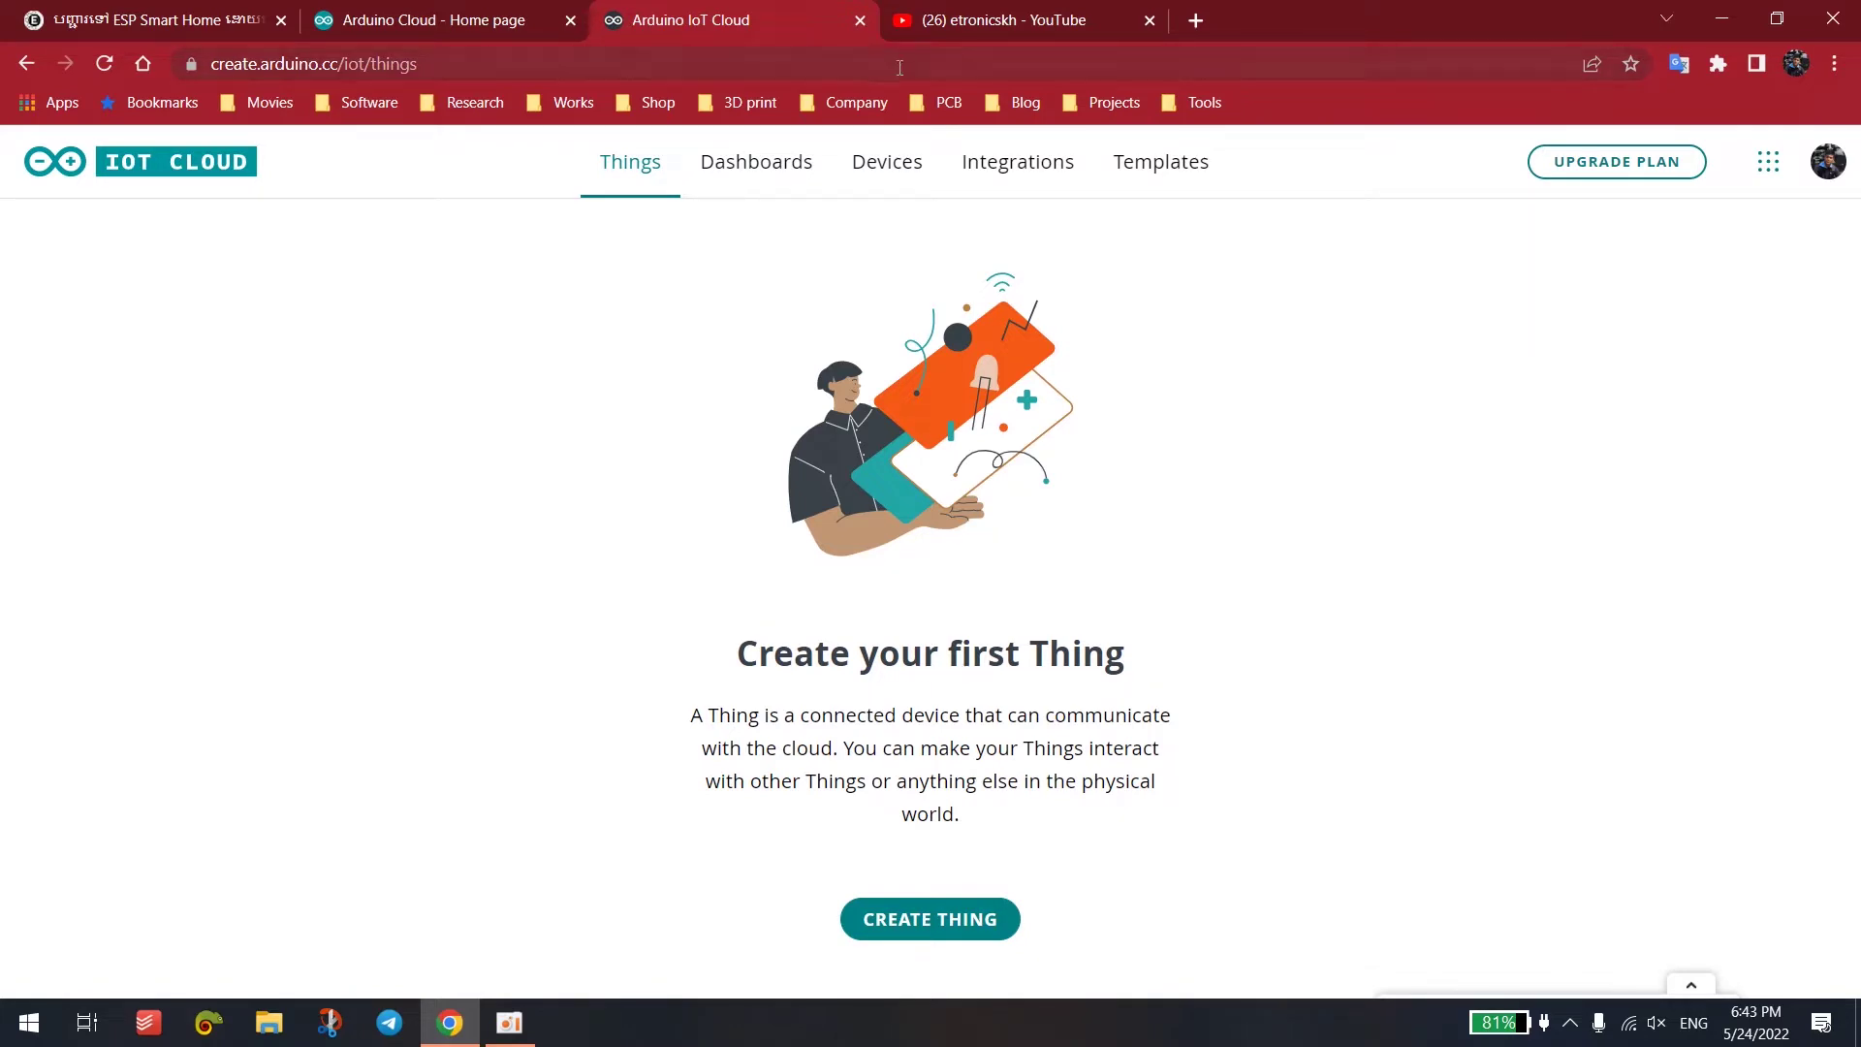
{"action": "left_click", "coordinate": [762, 175]}
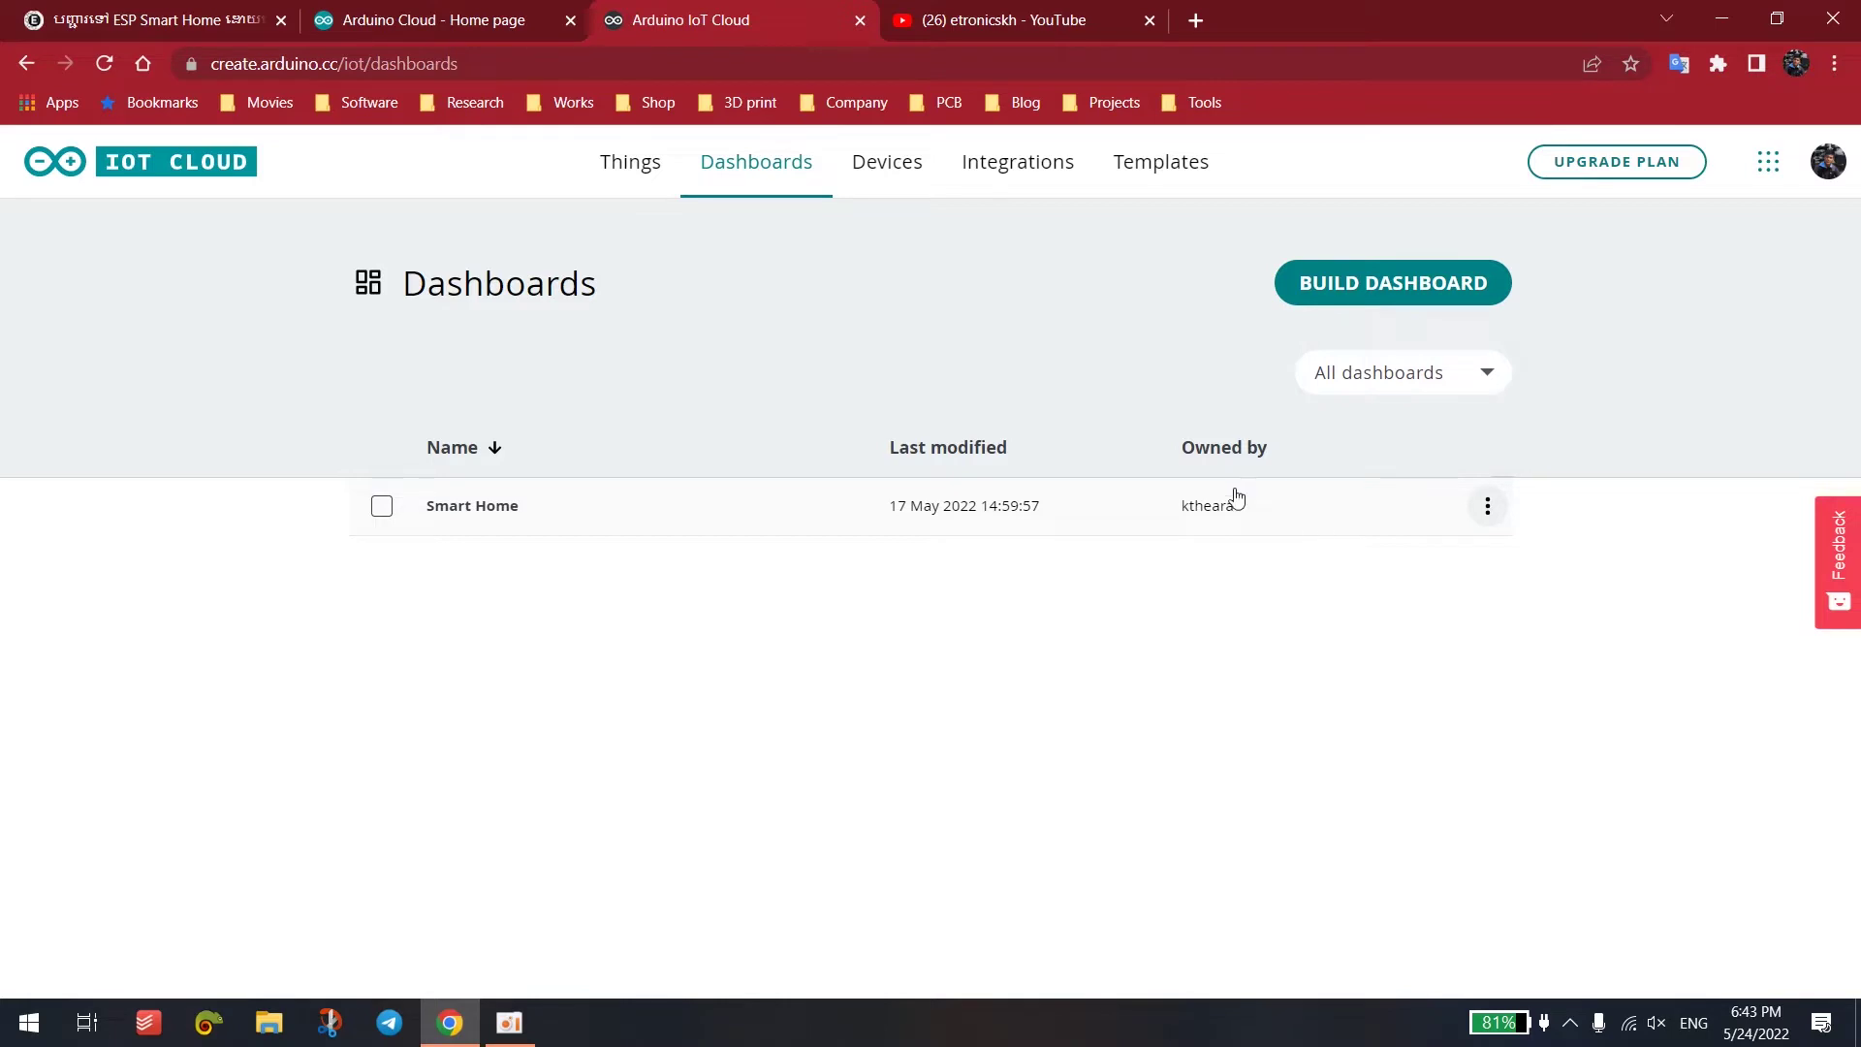
{"action": "left_click", "coordinate": [1492, 507]}
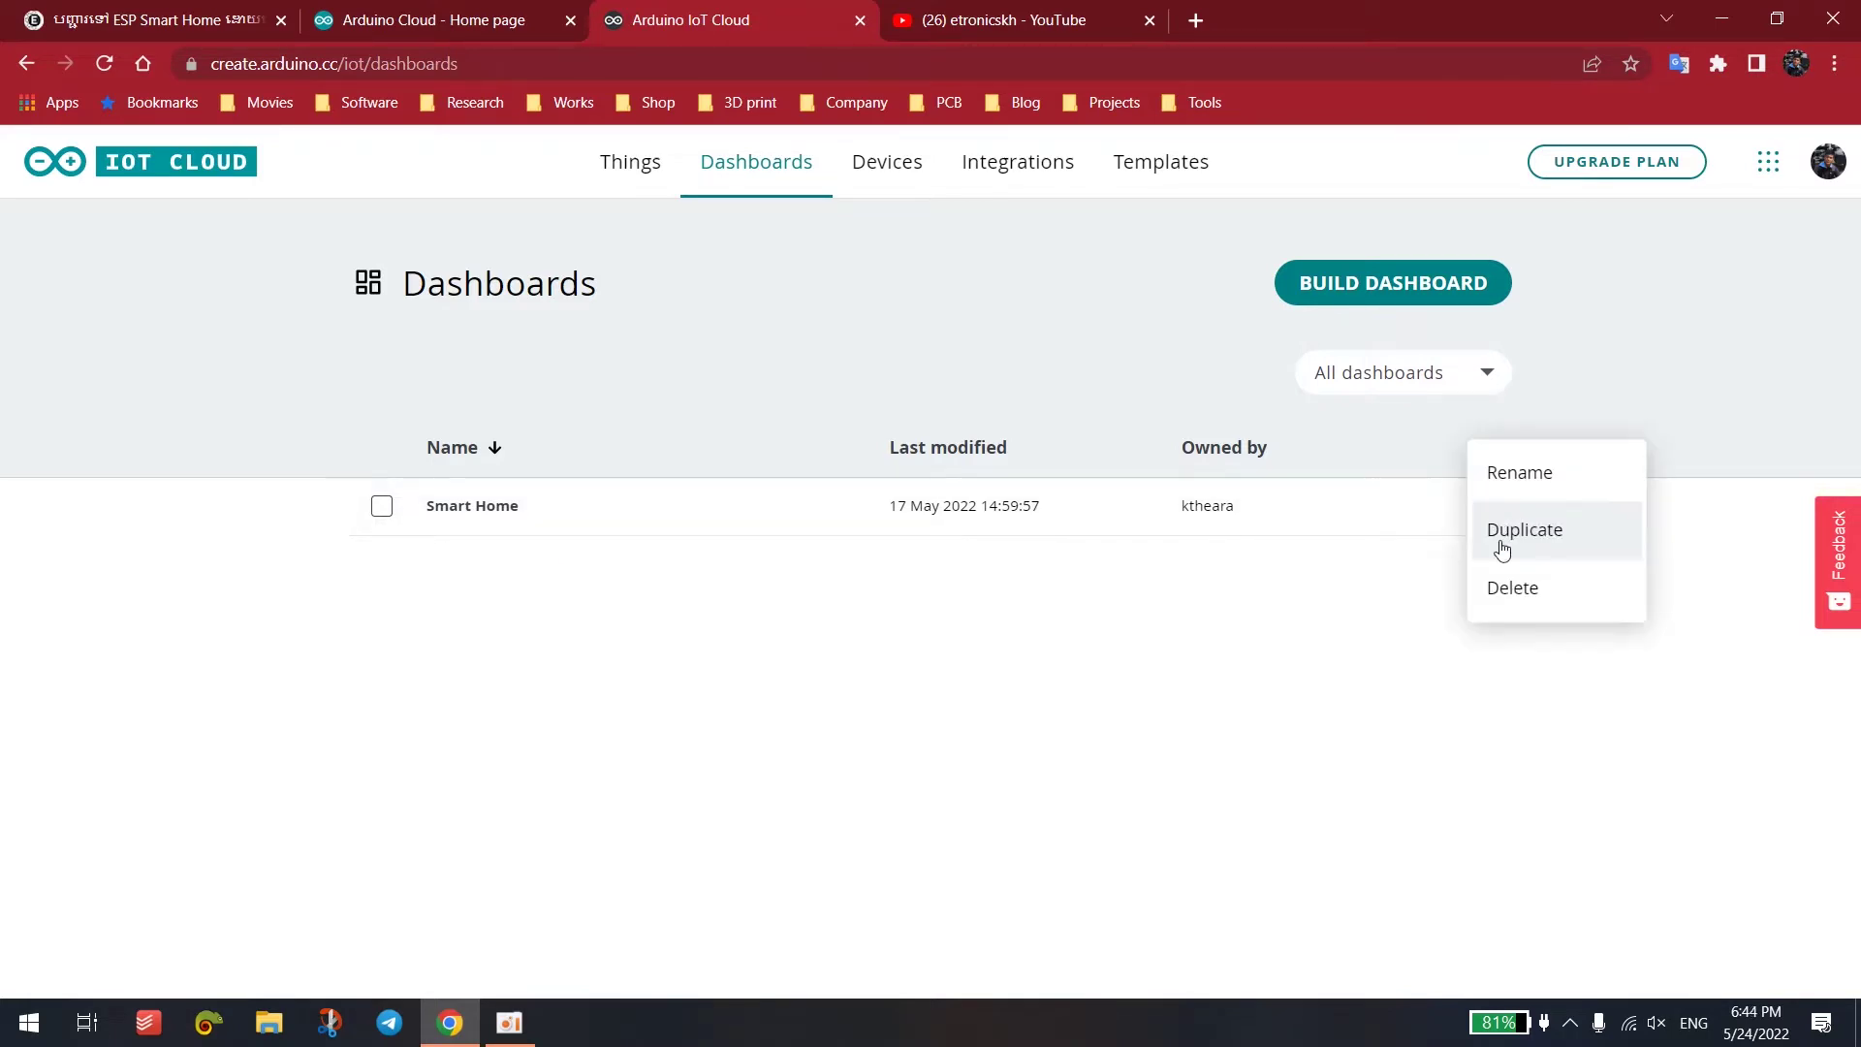
{"action": "left_click", "coordinate": [1497, 584]}
{"action": "left_click", "coordinate": [1060, 645]}
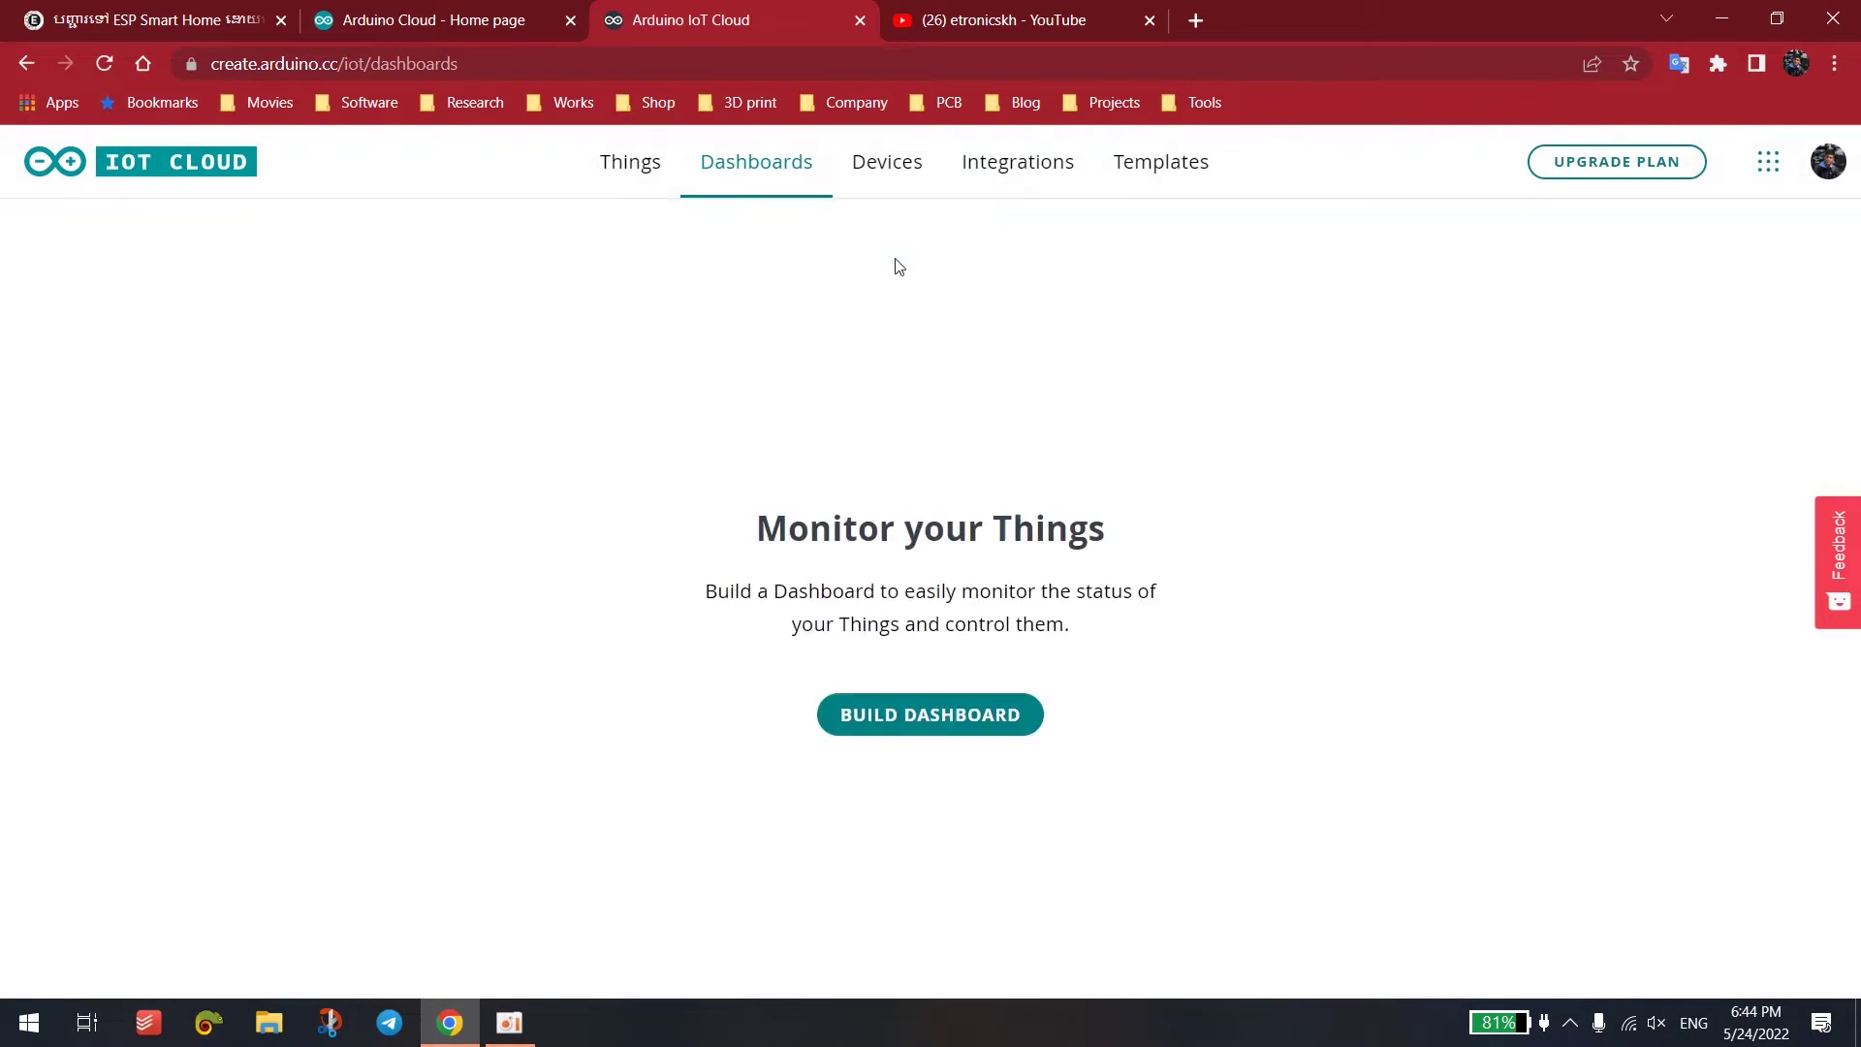
- Add a 3rd party device of type ESP8266 with the model NodeMCU 1.0 (ESP-12E Module)
{"action": "left_click", "coordinate": [904, 183]}
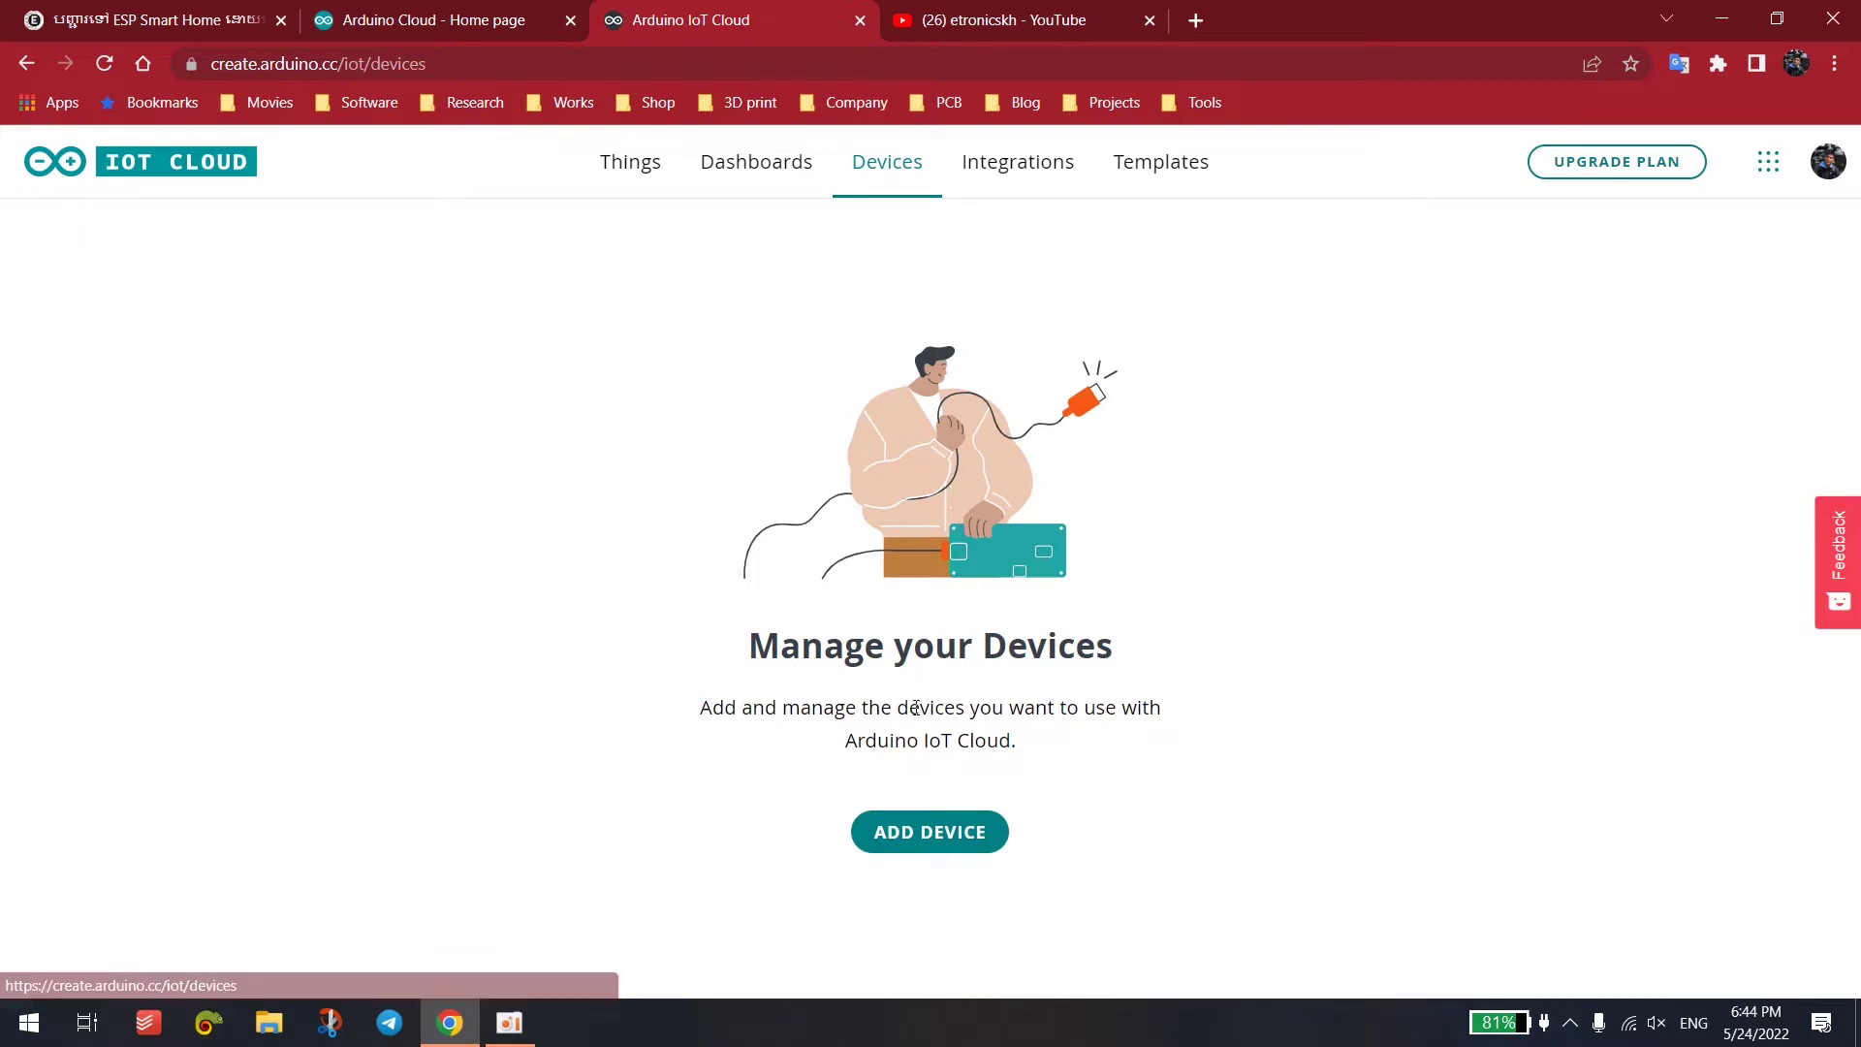
{"action": "left_click", "coordinate": [931, 836]}
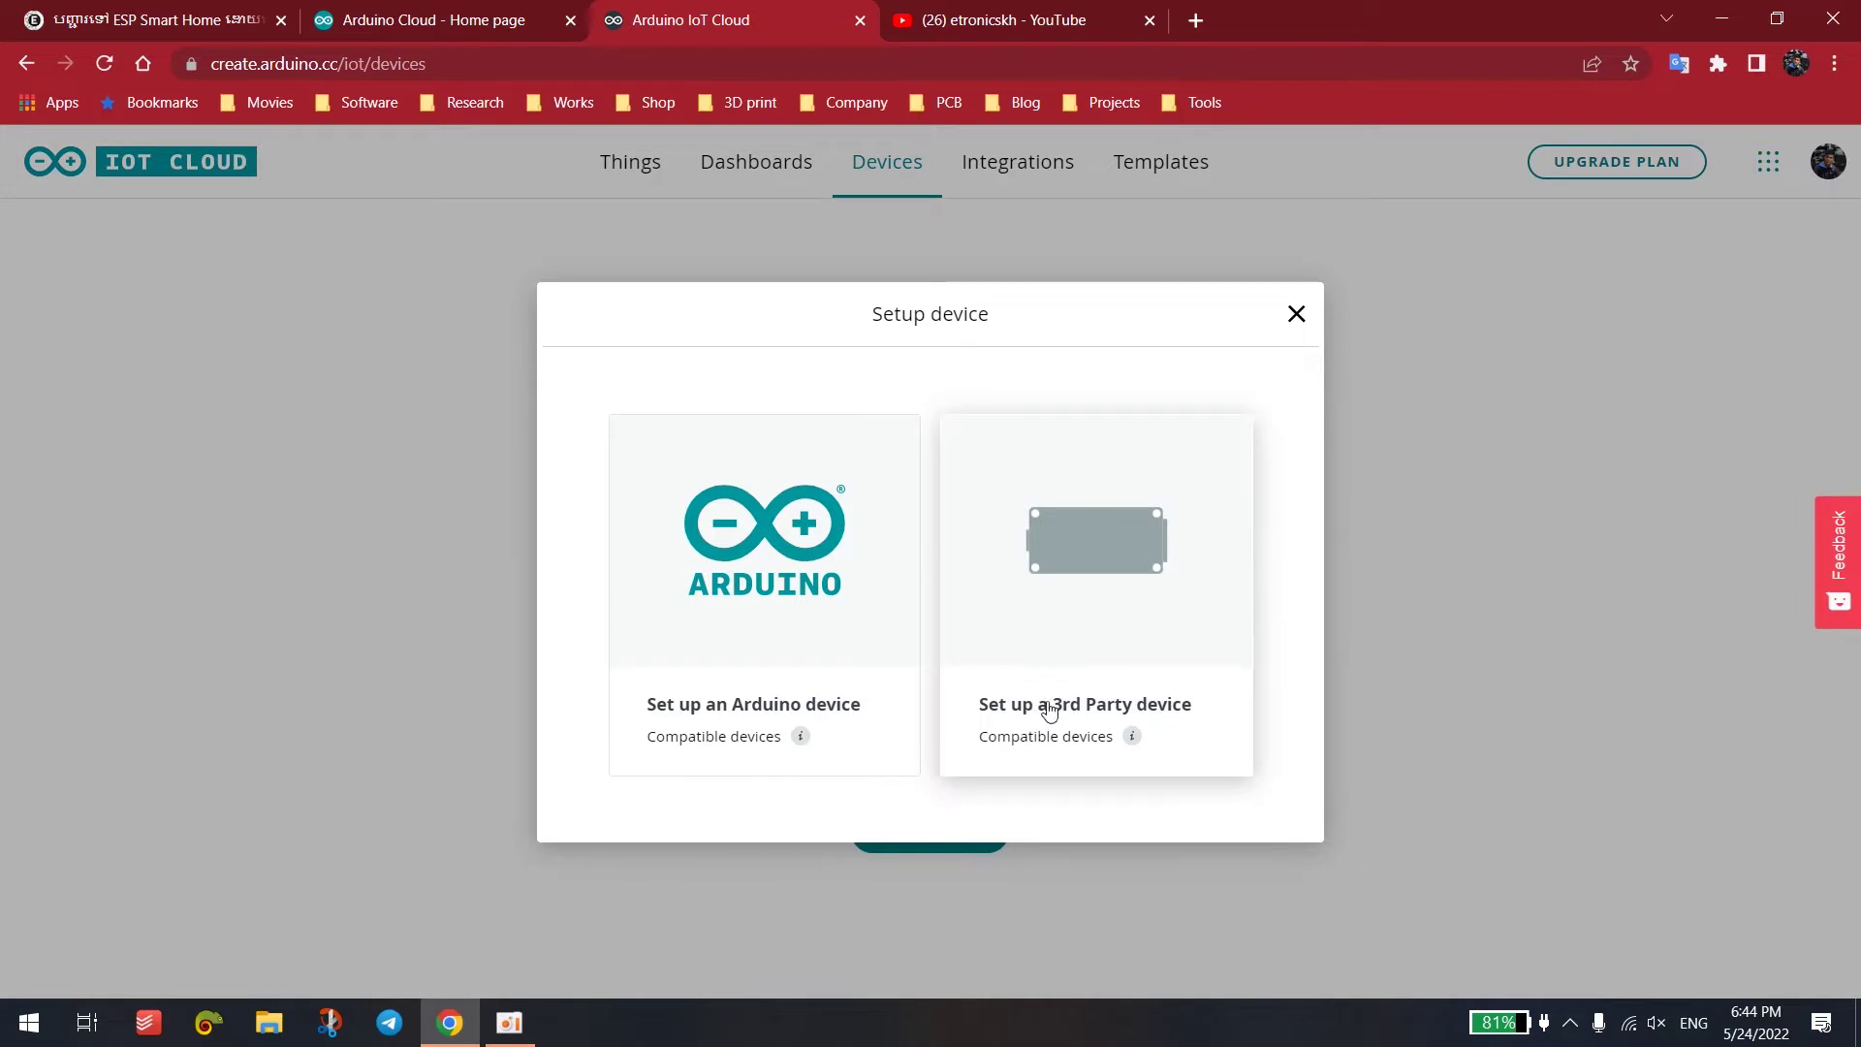
{"action": "left_click", "coordinate": [1089, 626]}
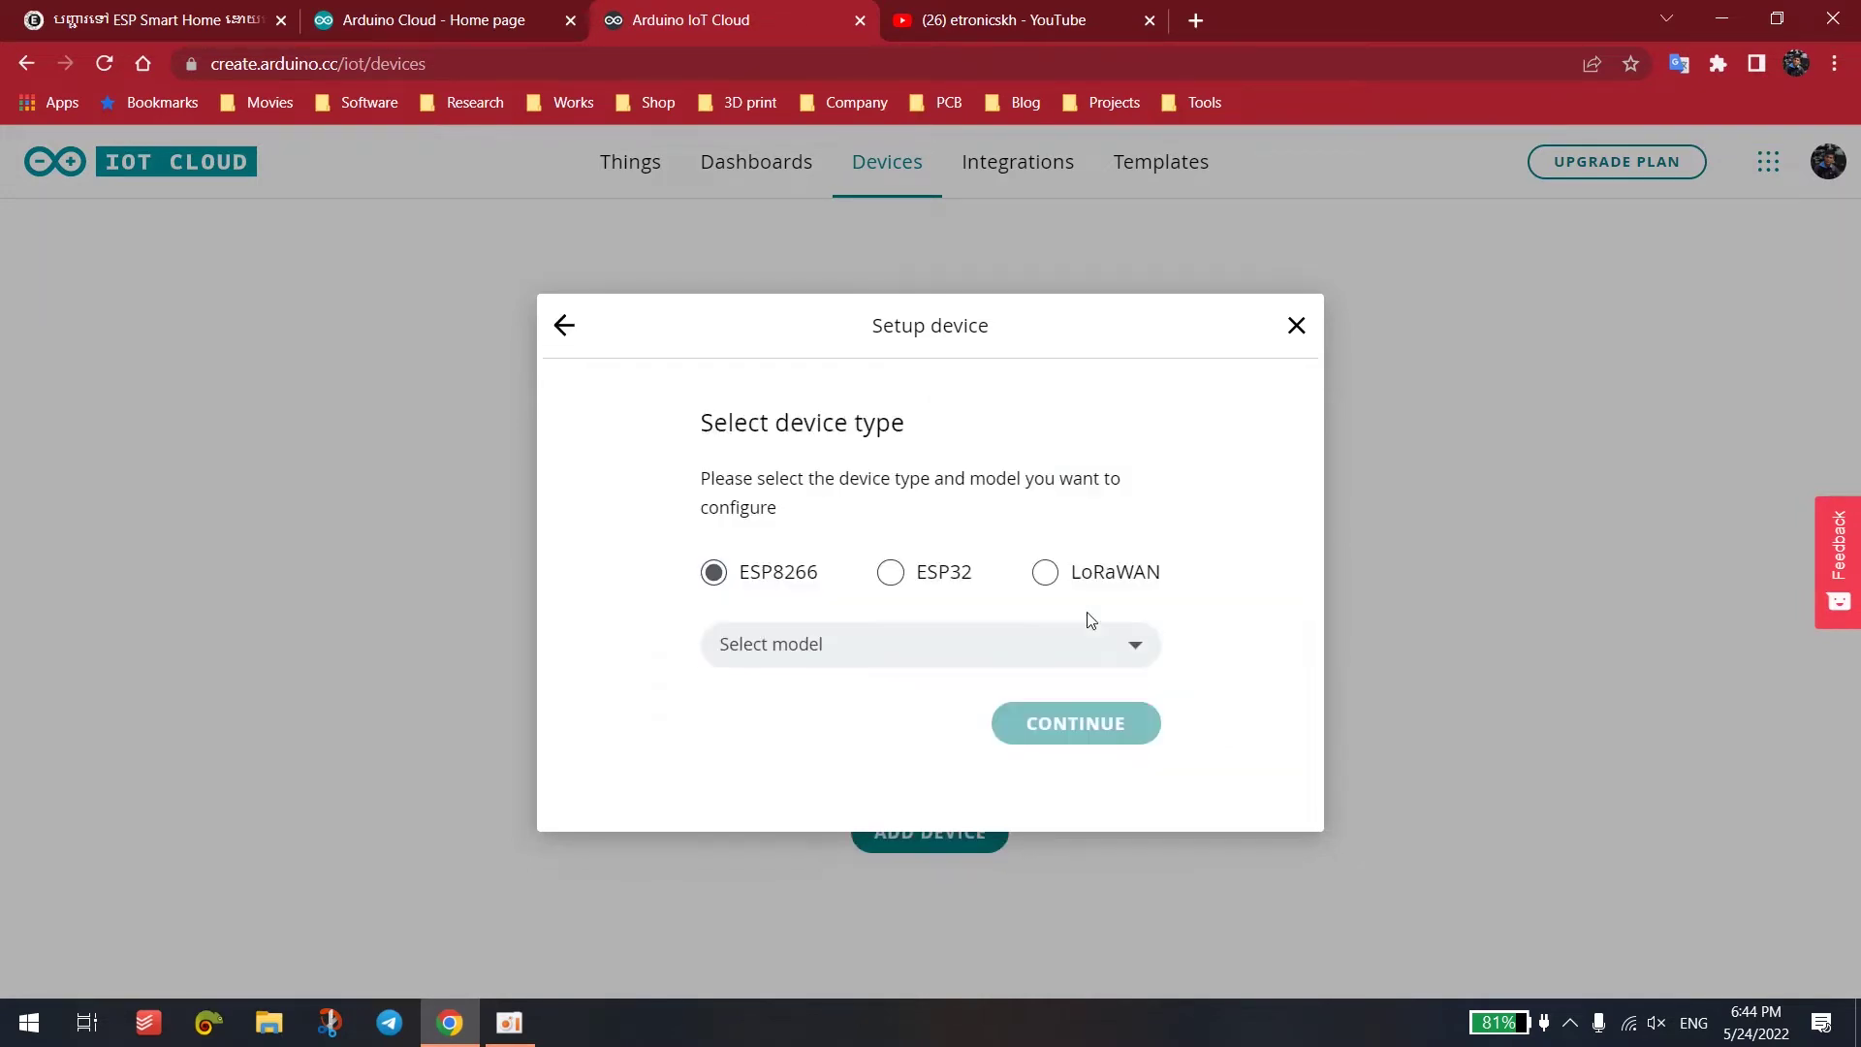
{"action": "left_click", "coordinate": [890, 571]}
{"action": "left_click", "coordinate": [768, 580]}
{"action": "left_click", "coordinate": [884, 647]}
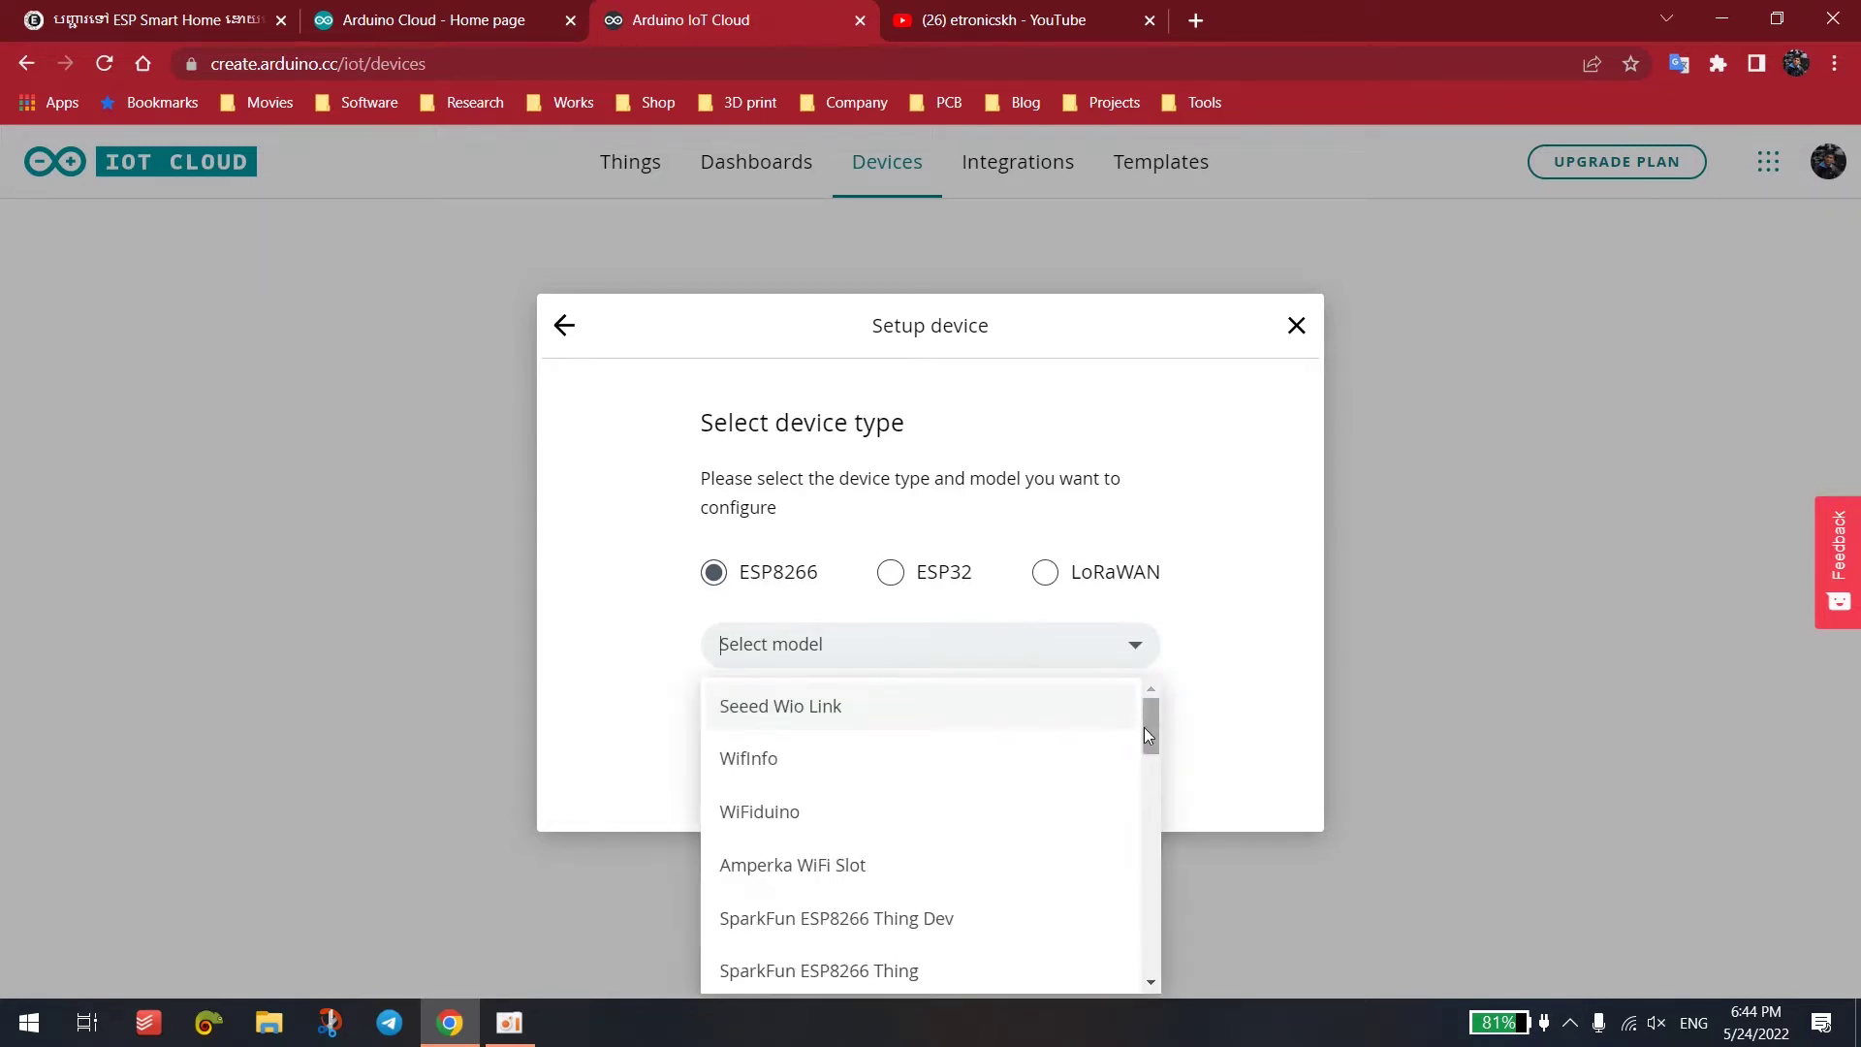
{"action": "left_click_drag", "start_coordinate": [1149, 733], "coordinate": [1147, 794]}
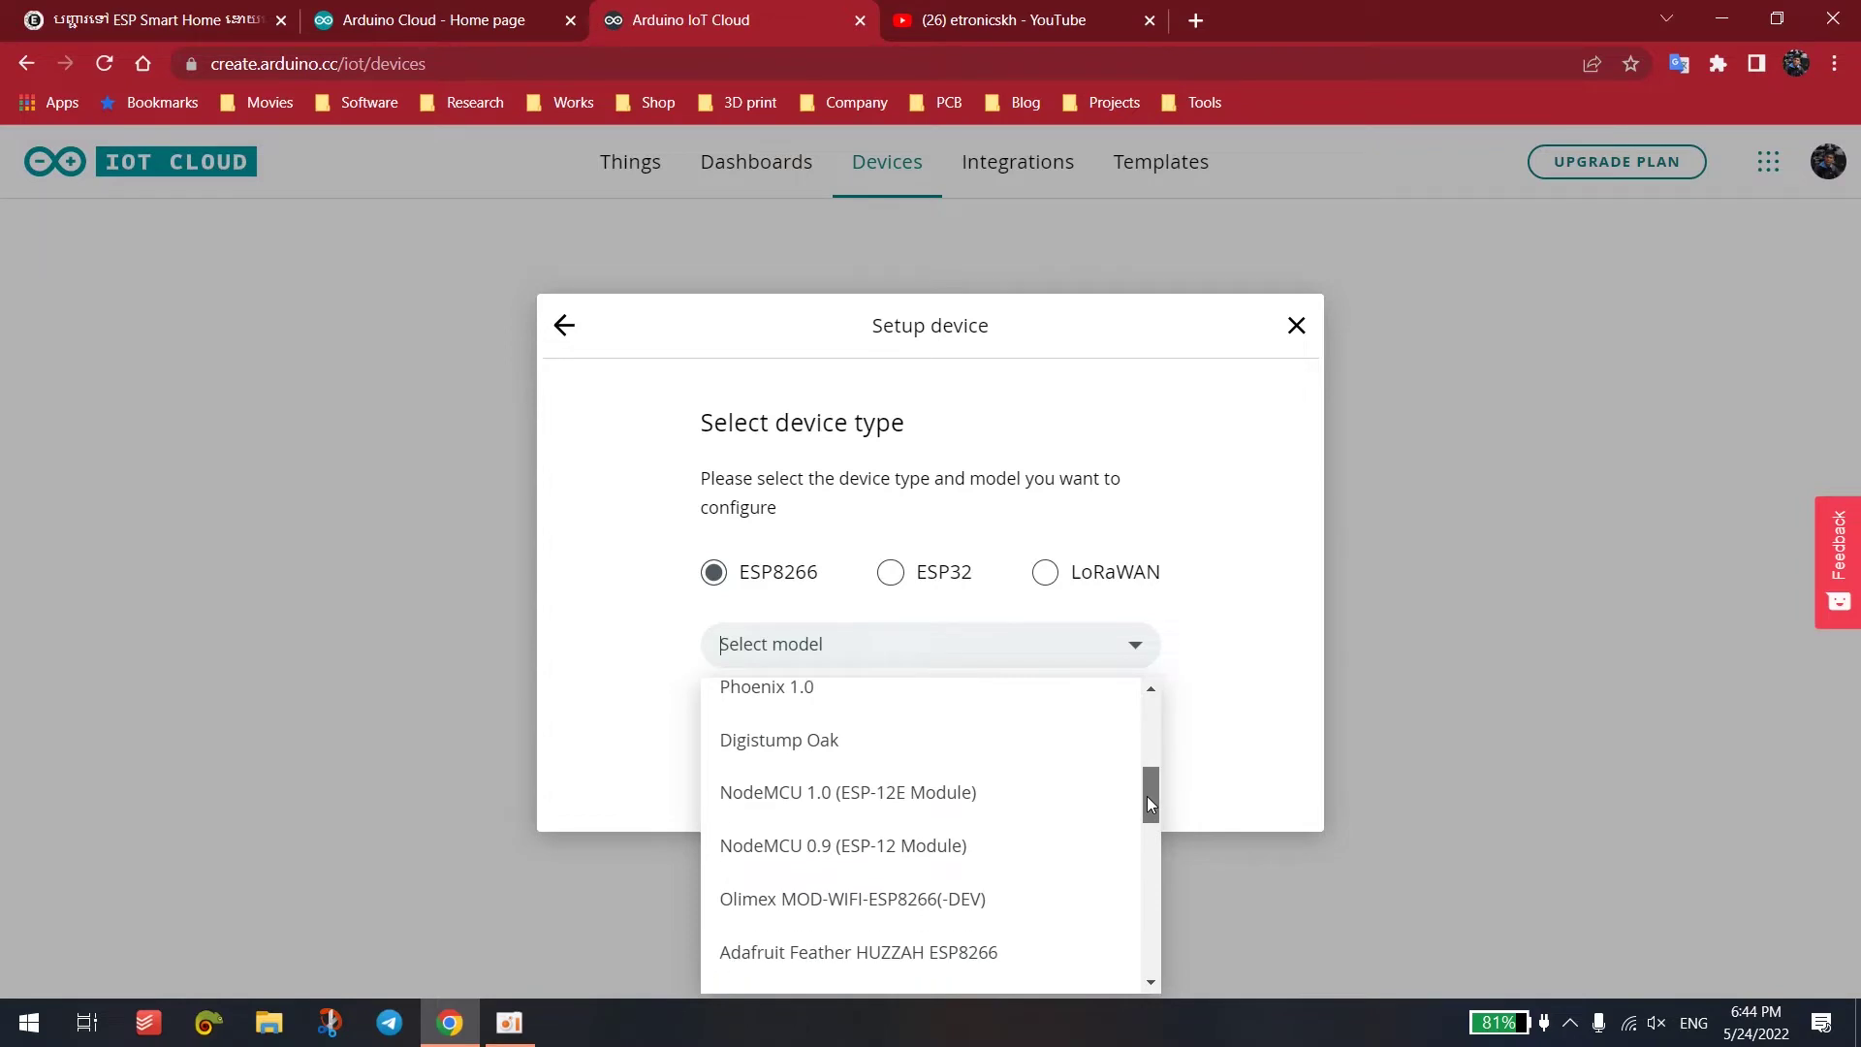
{"action": "left_click", "coordinate": [856, 801]}
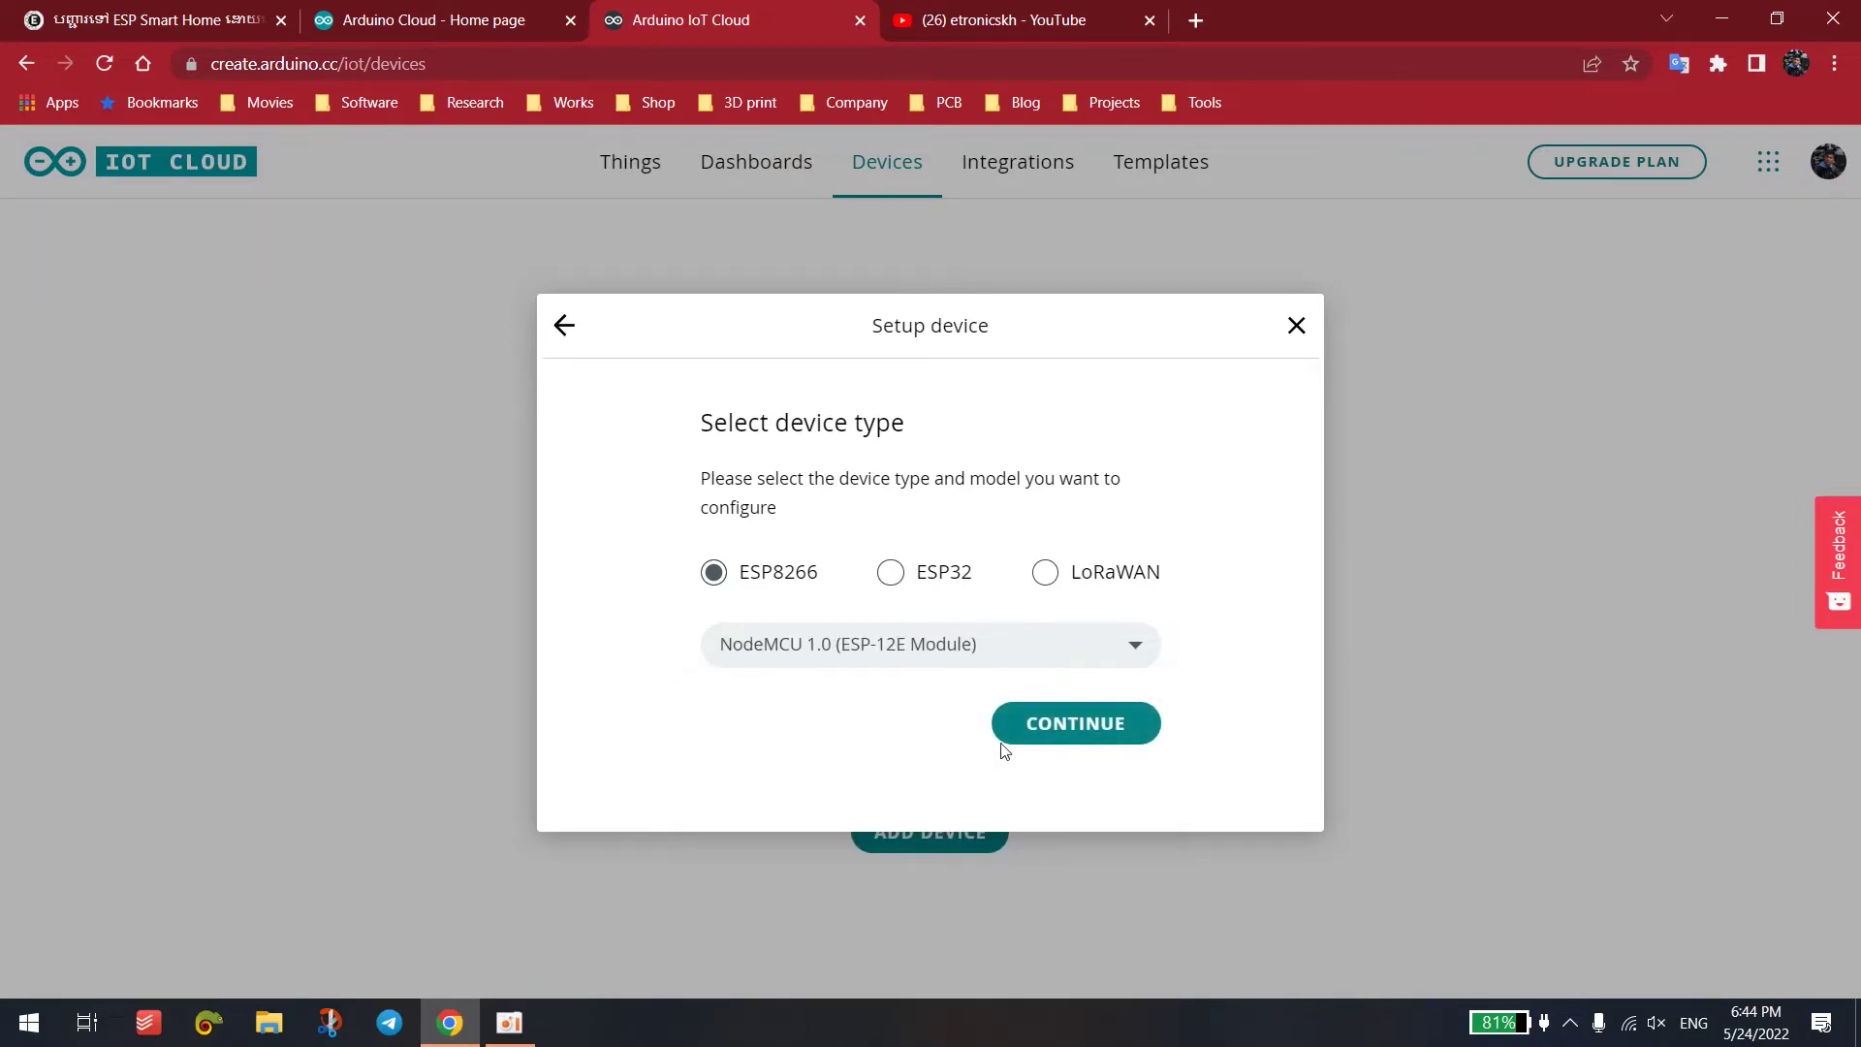
{"action": "left_click", "coordinate": [1076, 733]}
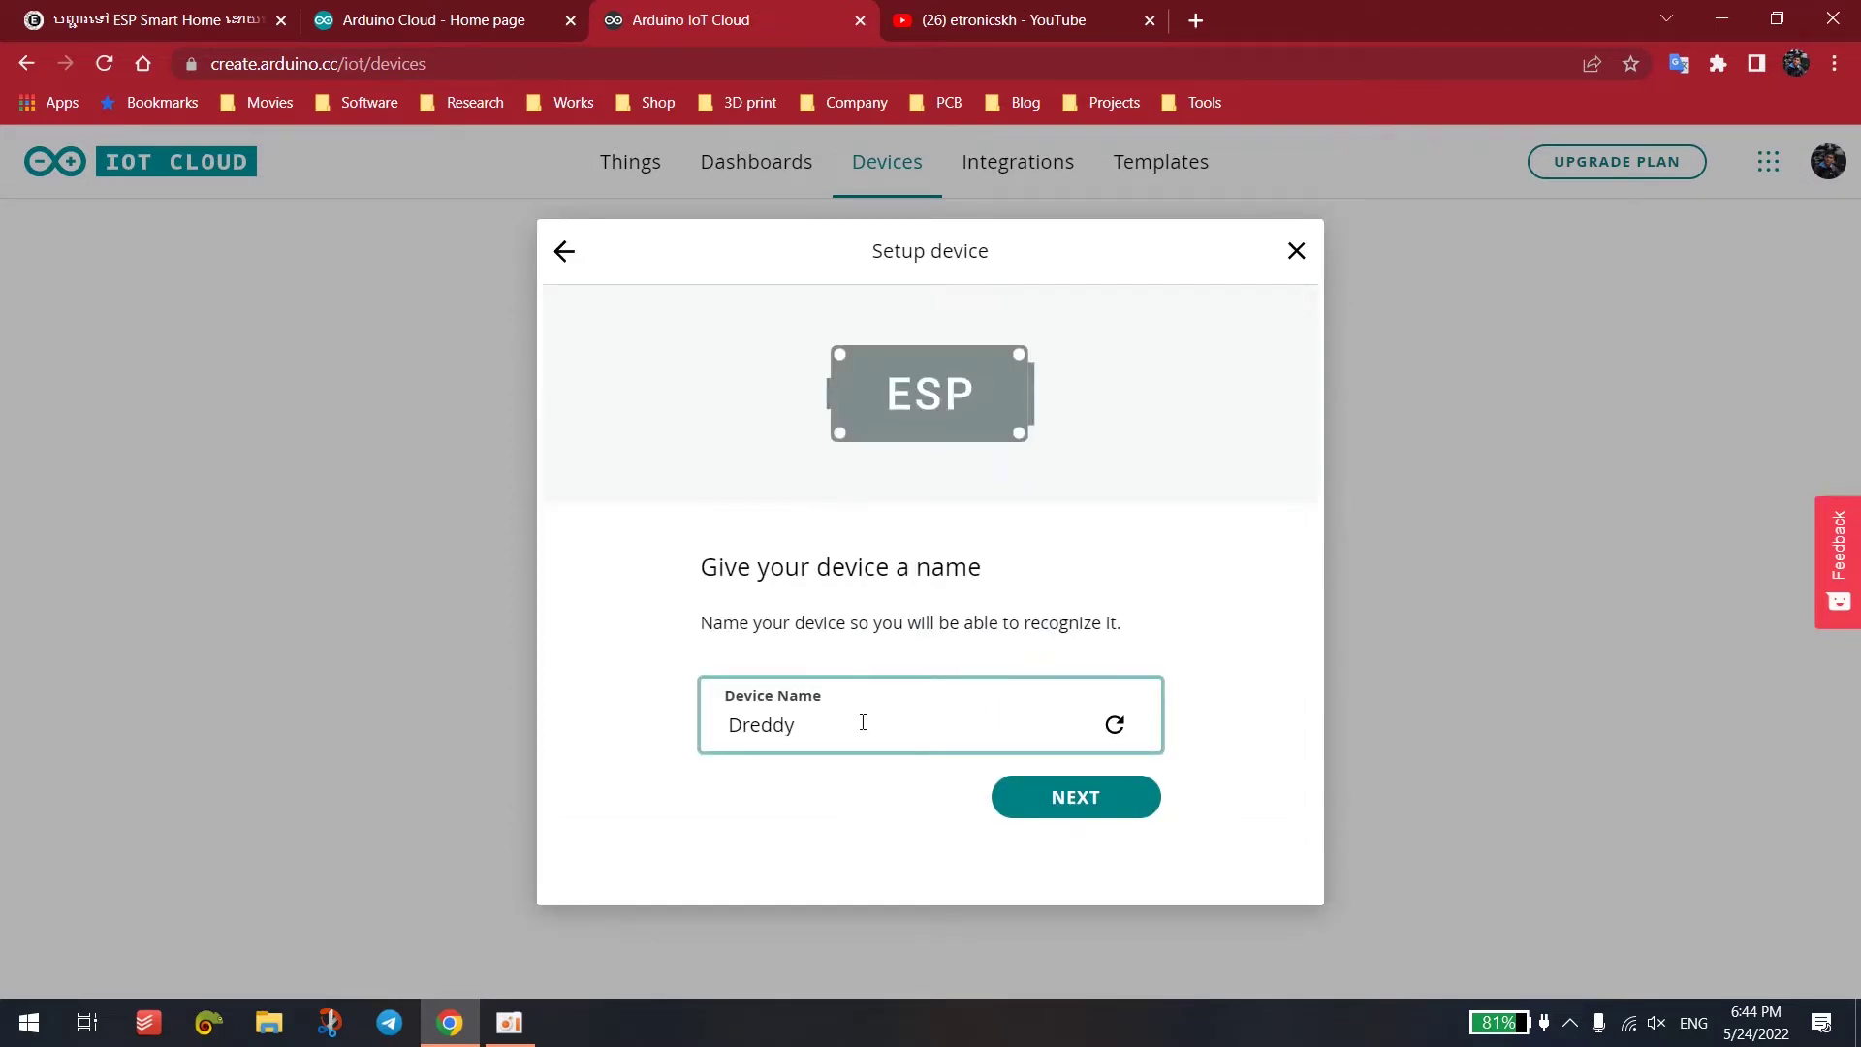
- Name the new device Smart_Home and continue the device setup
{"action": "left_click_drag", "start_coordinate": [863, 722], "coordinate": [572, 707]}
{"action": "type", "text": "Smart Home"}
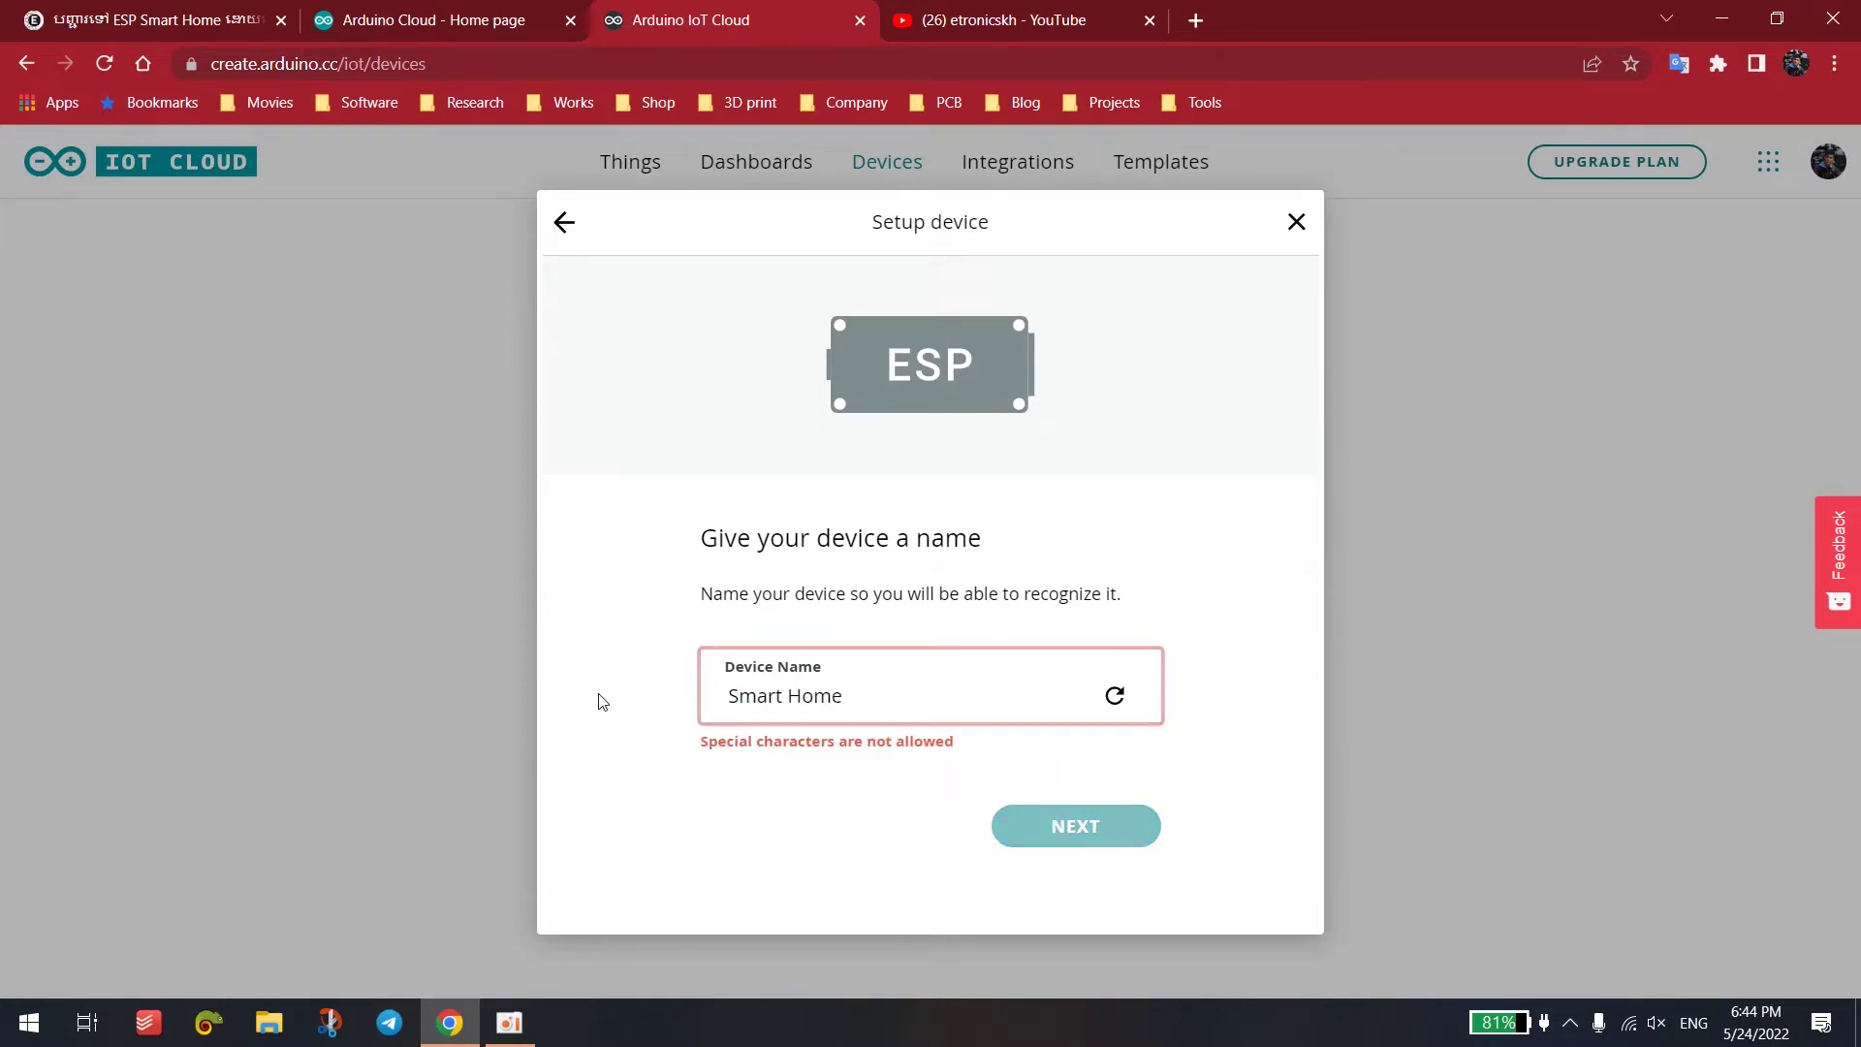
{"action": "triple_click", "coordinate": [788, 702]}
{"action": "key", "text": "Right"}
{"action": "key", "text": "Left"}
{"action": "key", "text": "BackSpace"}
{"action": "type", "text": "_"}
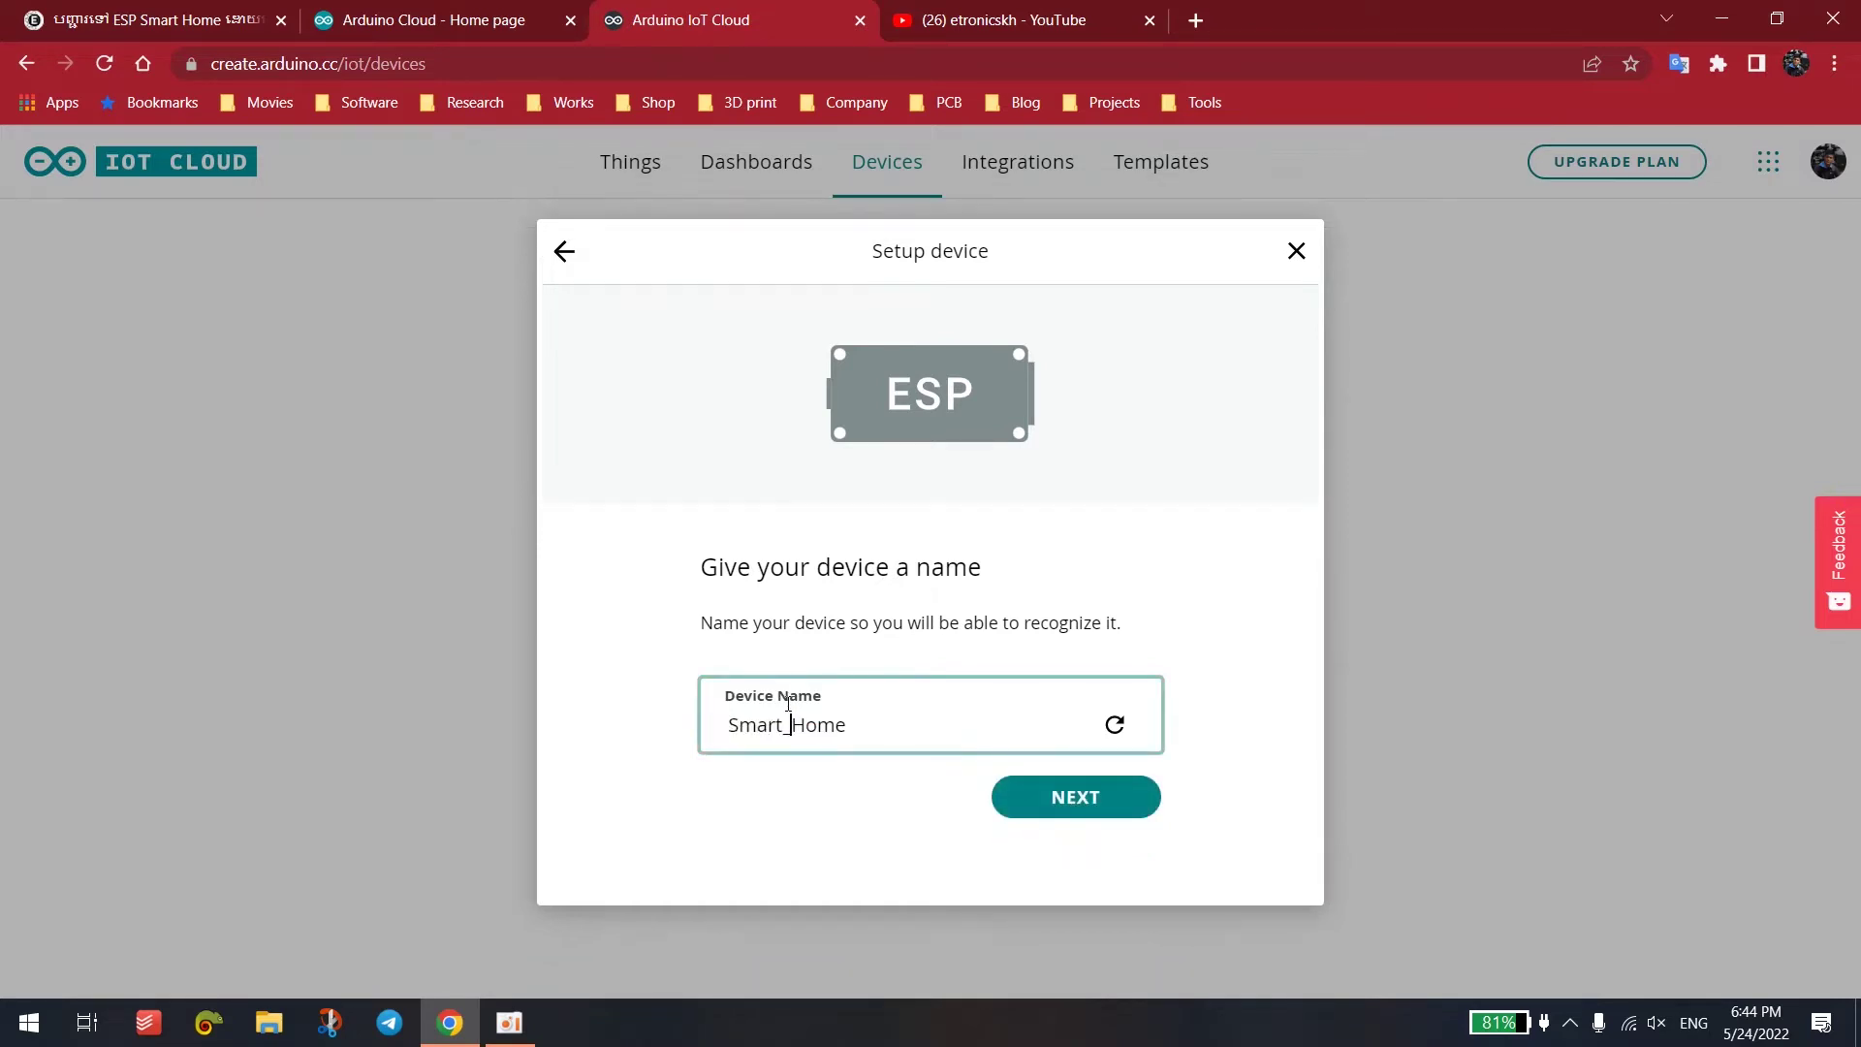
{"action": "left_click", "coordinate": [1003, 797]}
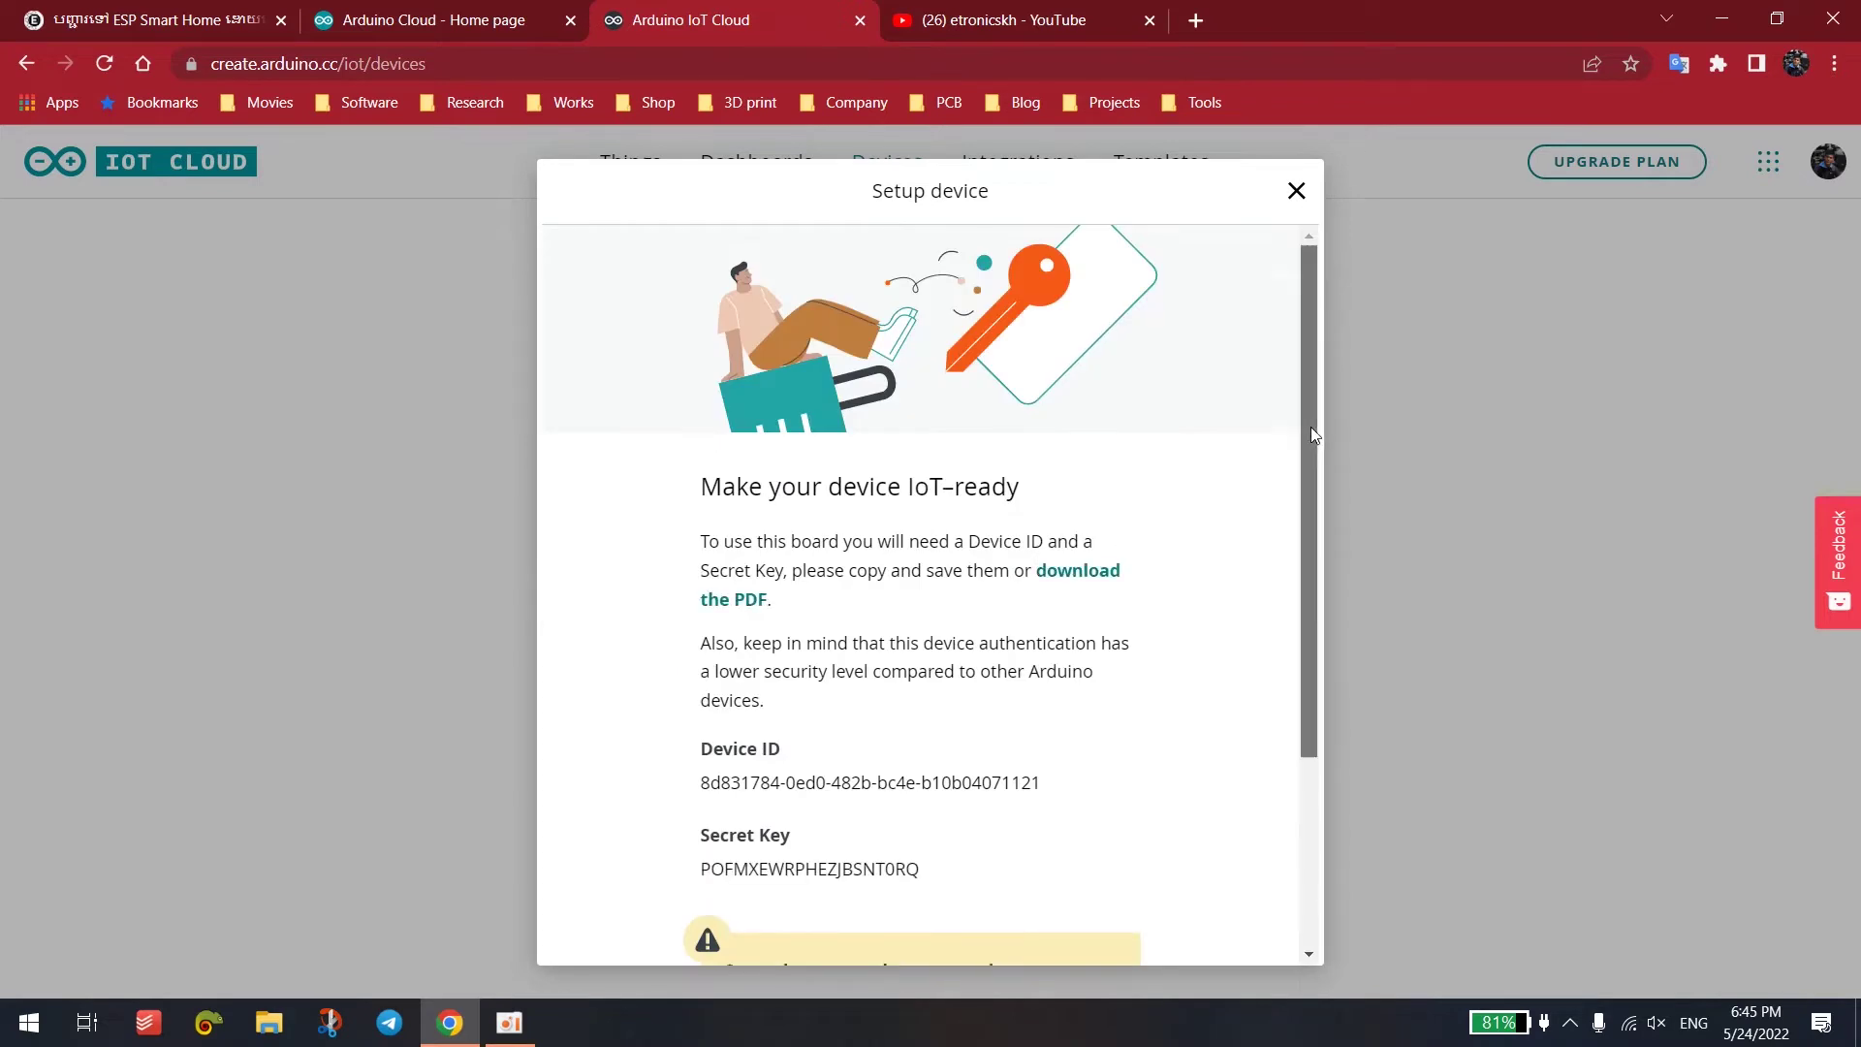
- Download the PDF containing the device's ID and secret key, and open the downloaded file
{"action": "left_click_drag", "start_coordinate": [1310, 427], "coordinate": [1304, 670]}
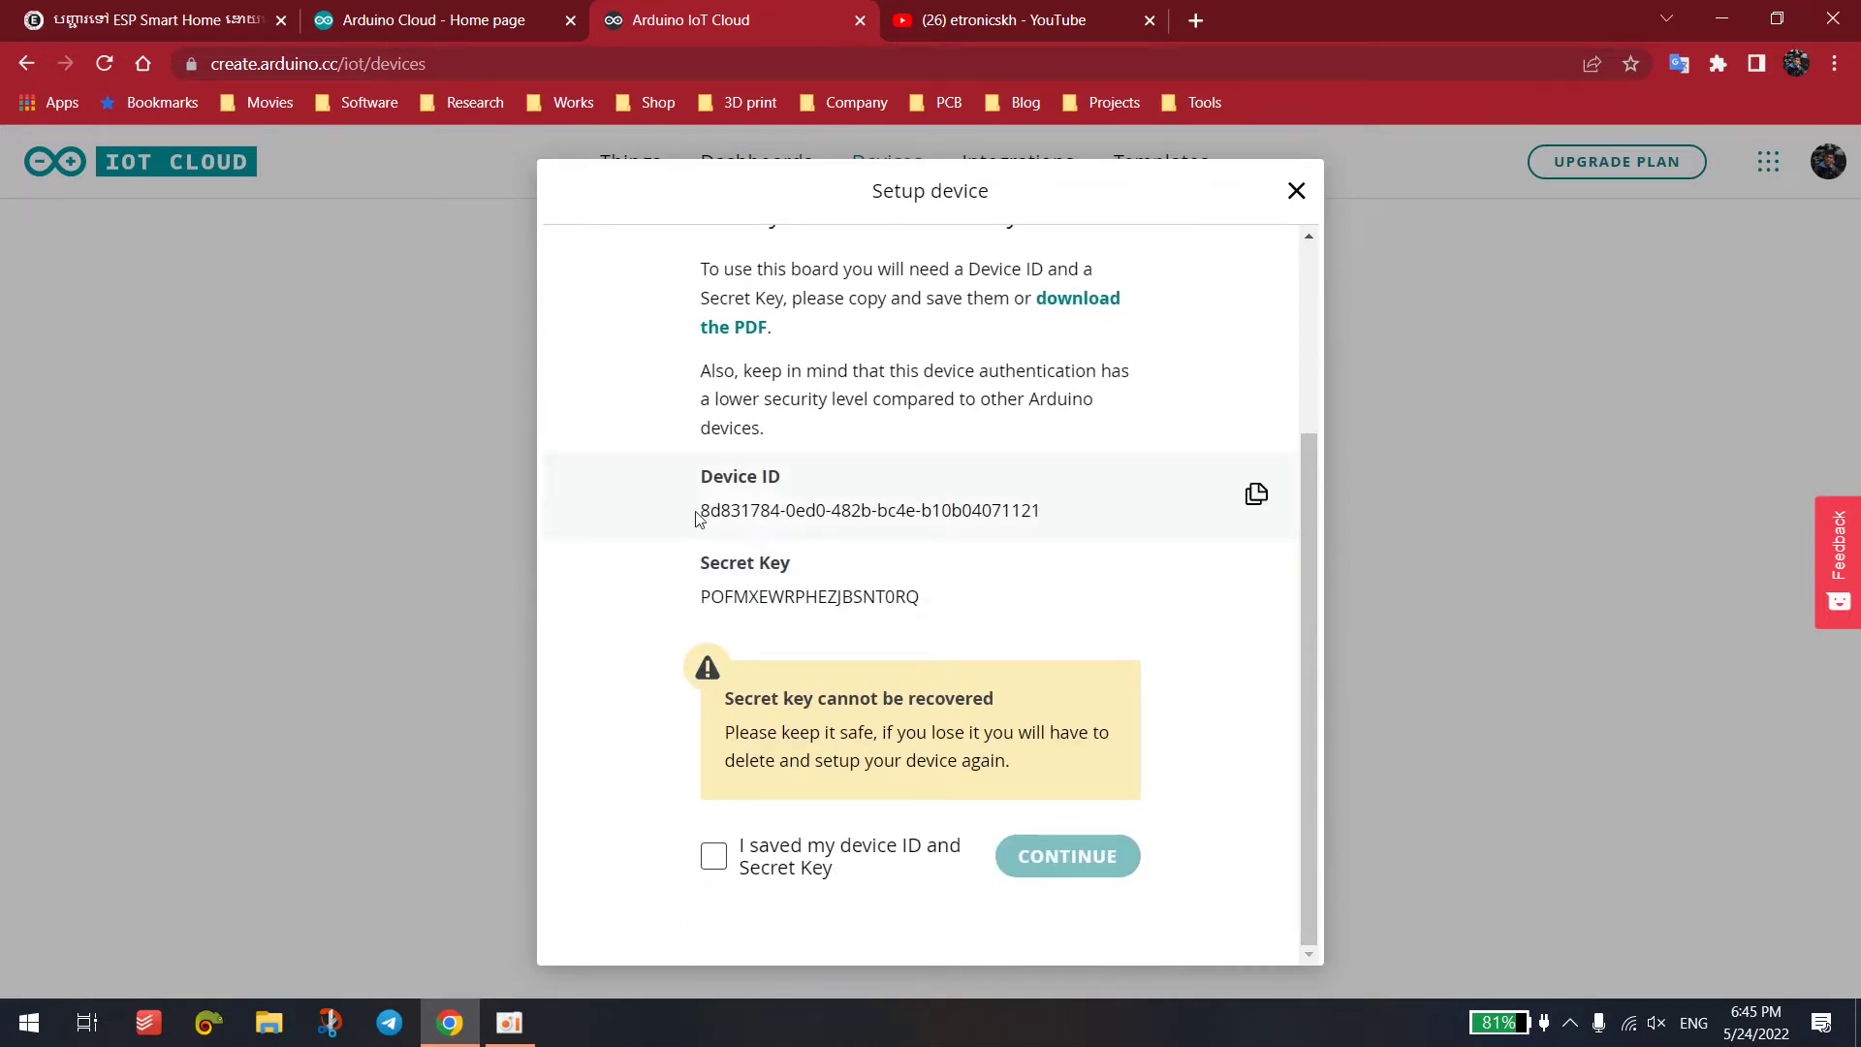
{"action": "left_click_drag", "start_coordinate": [699, 509], "coordinate": [1074, 509]}
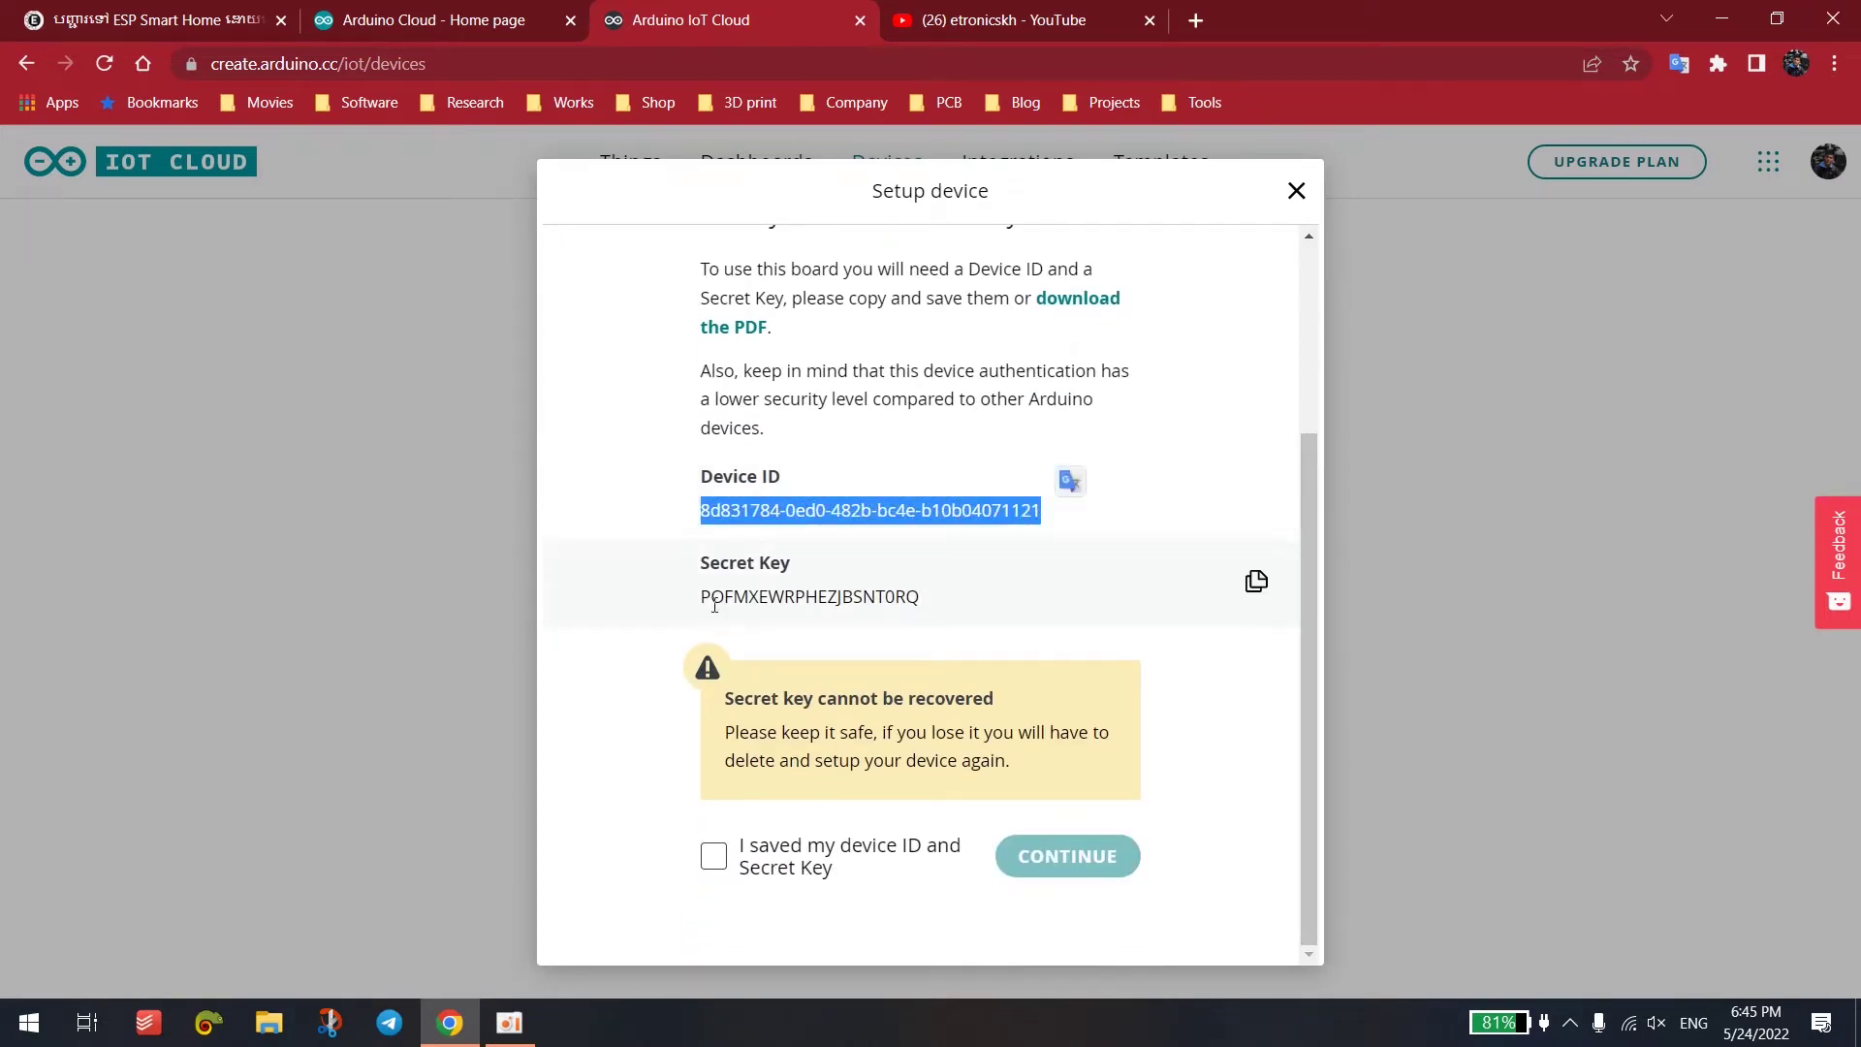
{"action": "left_click_drag", "start_coordinate": [699, 596], "coordinate": [972, 598]}
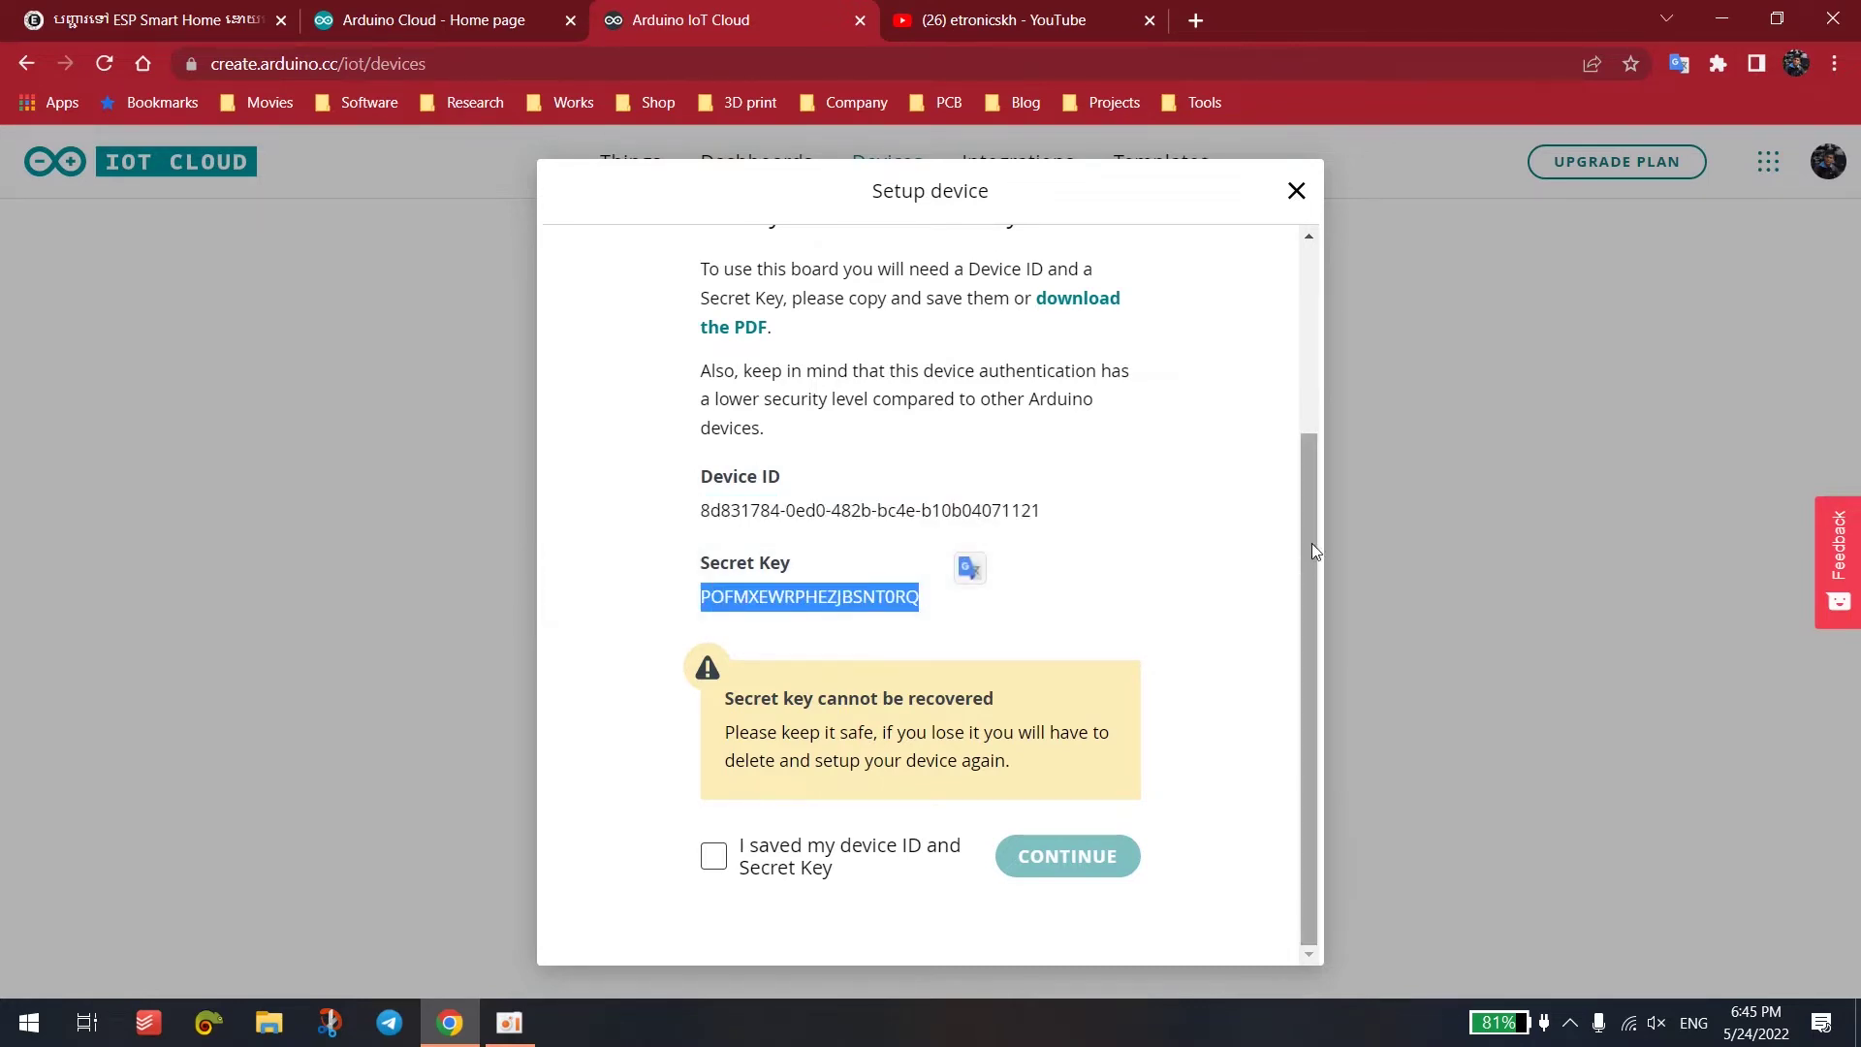
{"action": "left_click_drag", "start_coordinate": [1311, 543], "coordinate": [1341, 316]}
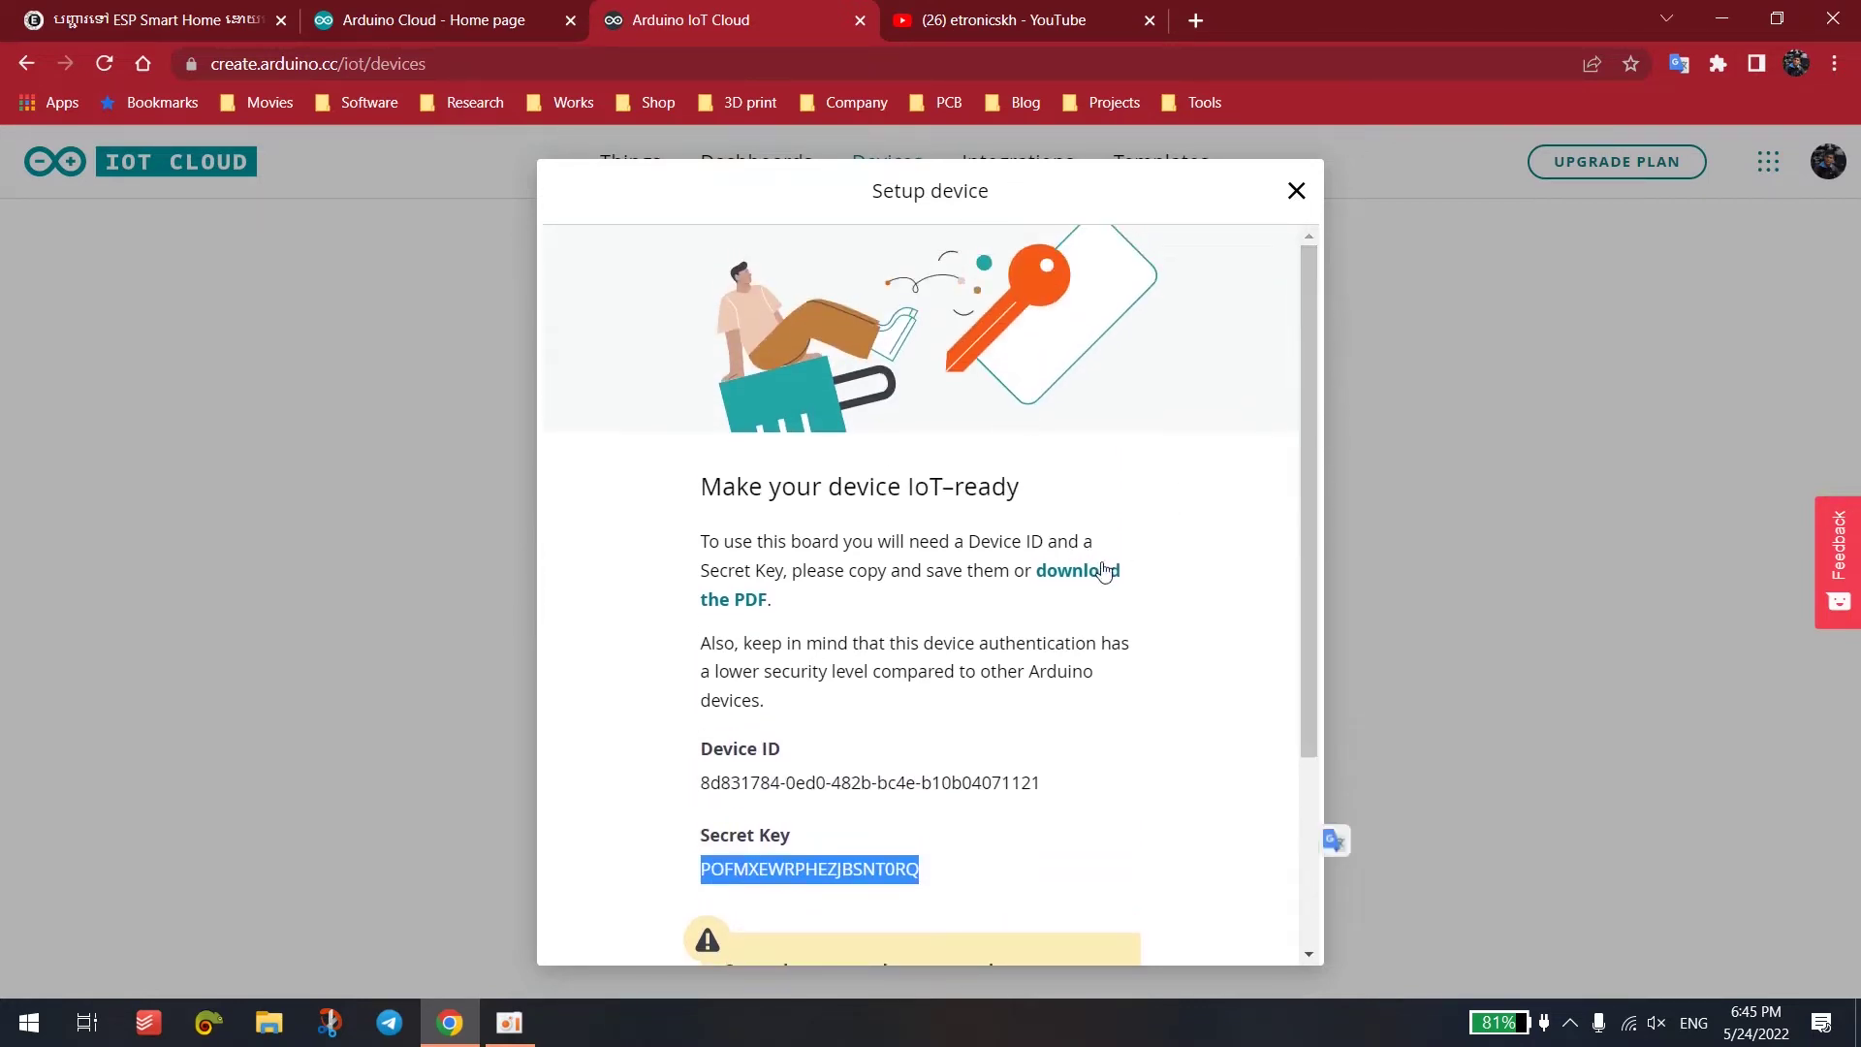
{"action": "left_click", "coordinate": [1064, 571]}
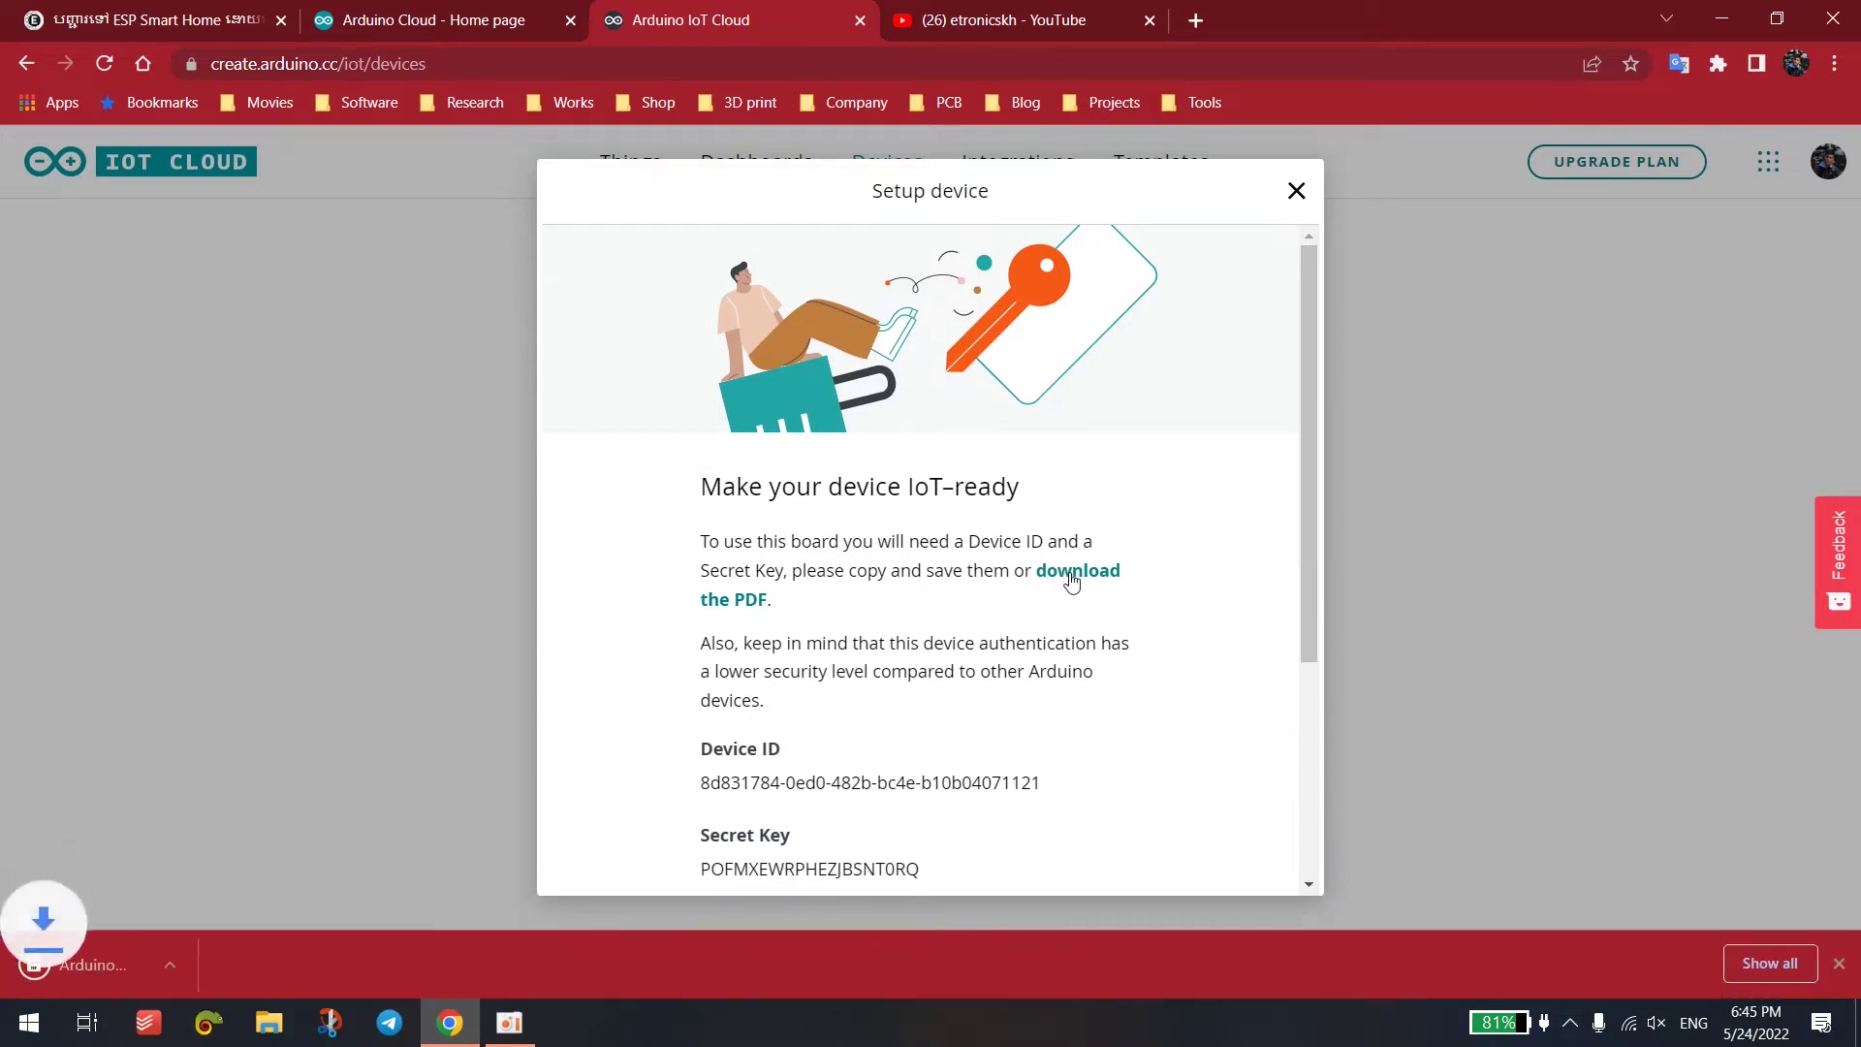
{"action": "left_click", "coordinate": [258, 964]}
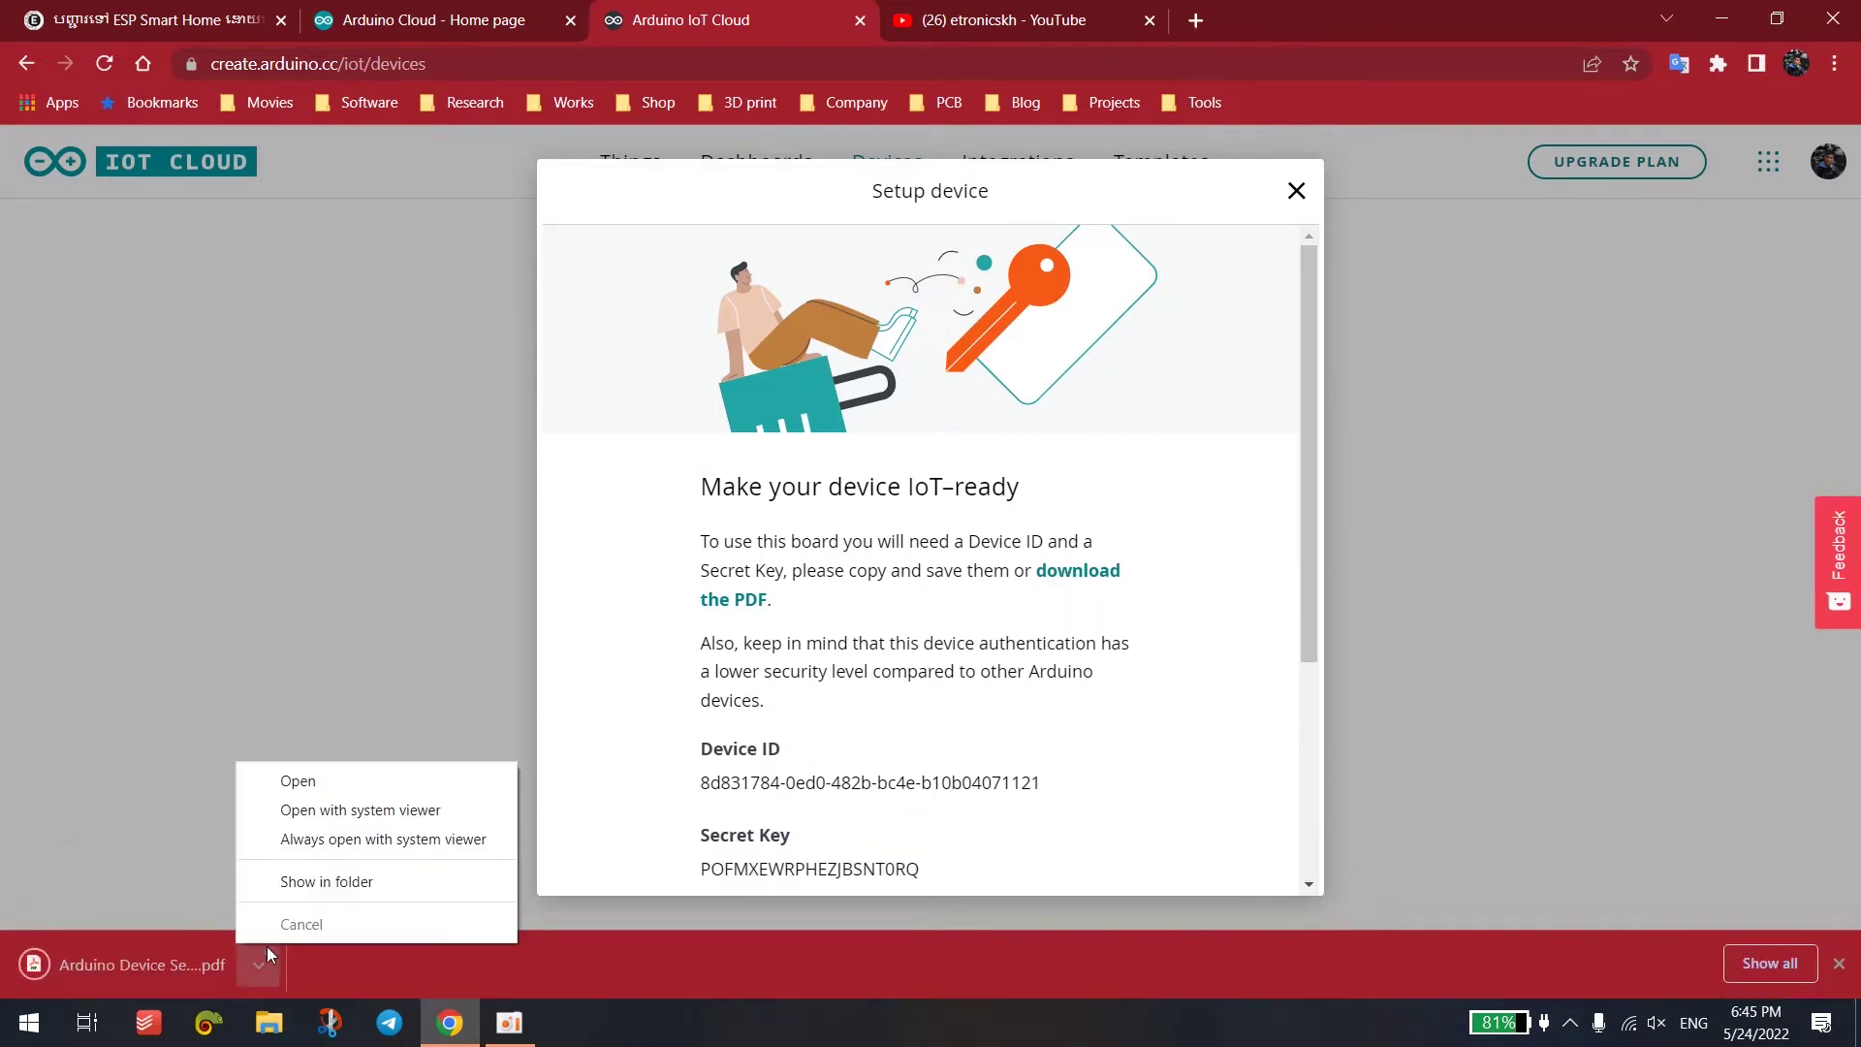
{"action": "left_click", "coordinate": [306, 772]}
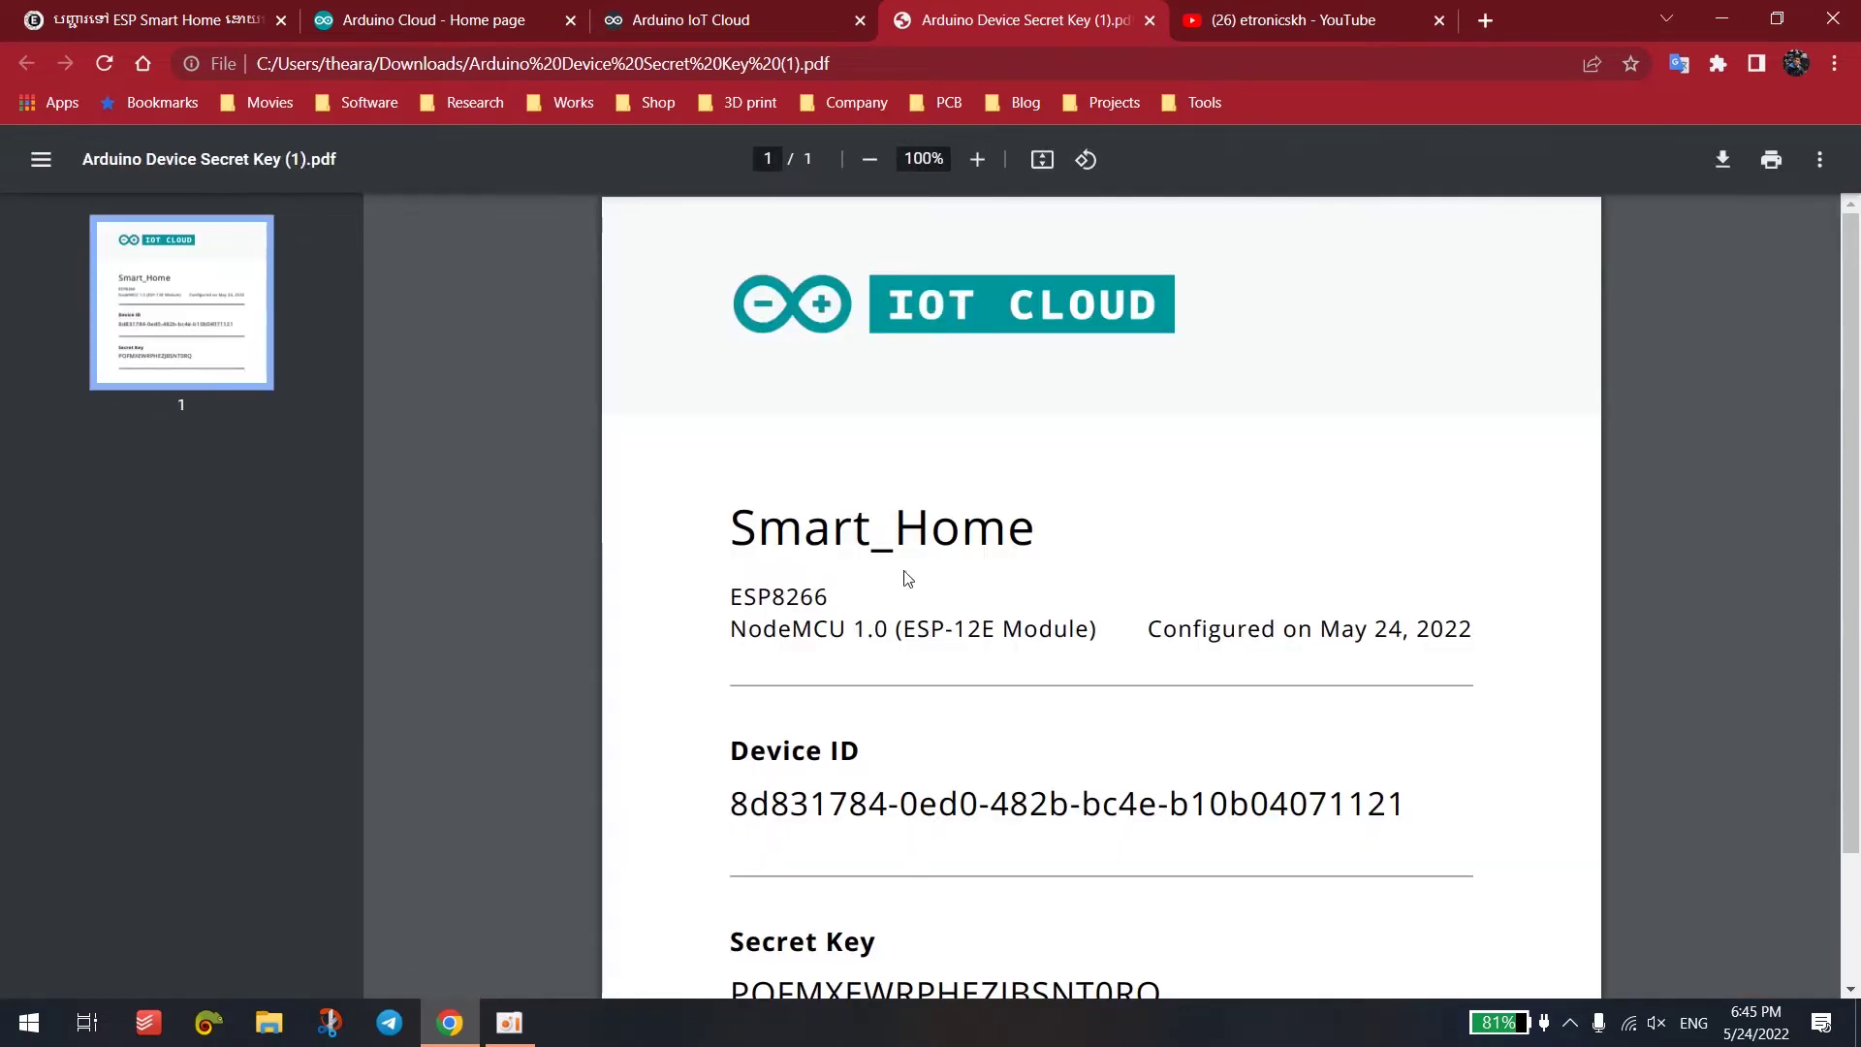
- Examine the device name, Device ID and Secret Key in the Arduino Device Secret Key PDF
{"action": "scroll", "coordinate": [726, 506], "scroll_direction": "down", "scroll_amount": 2}
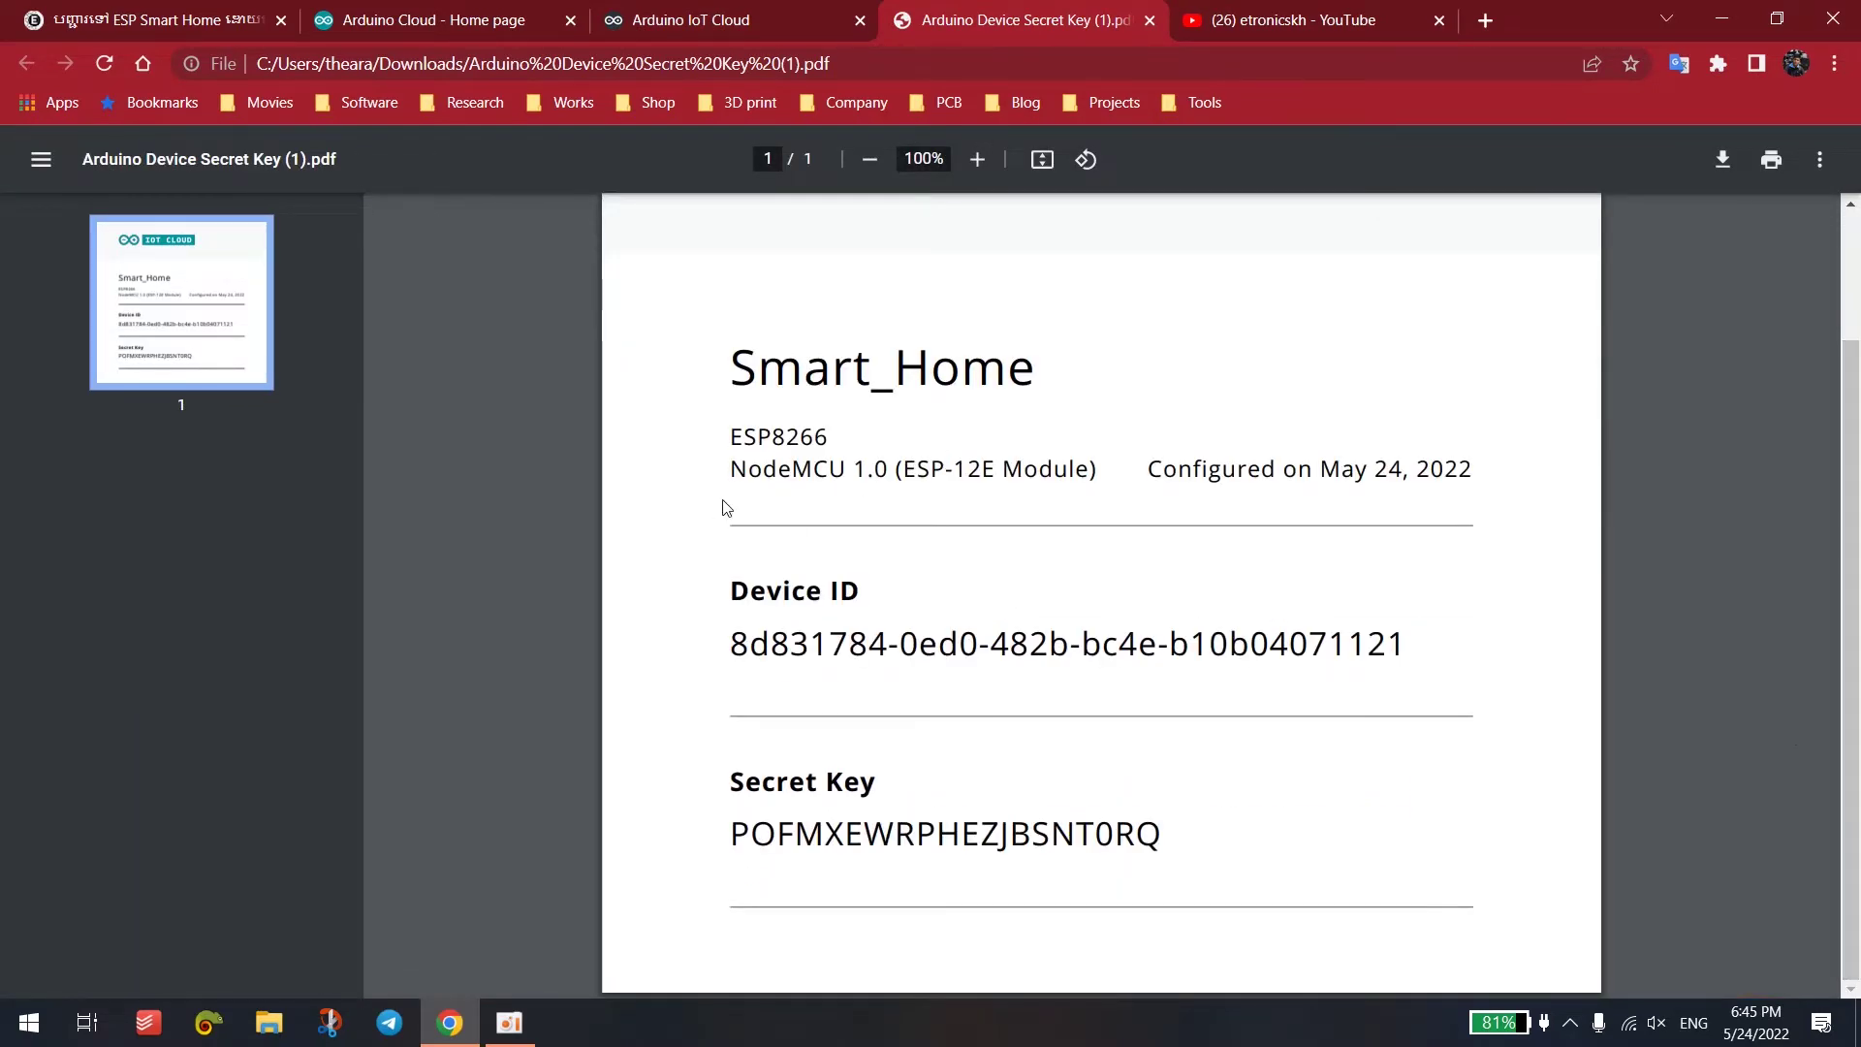
{"action": "left_click_drag", "start_coordinate": [724, 369], "coordinate": [1035, 376]}
{"action": "left_click", "coordinate": [1557, 485]}
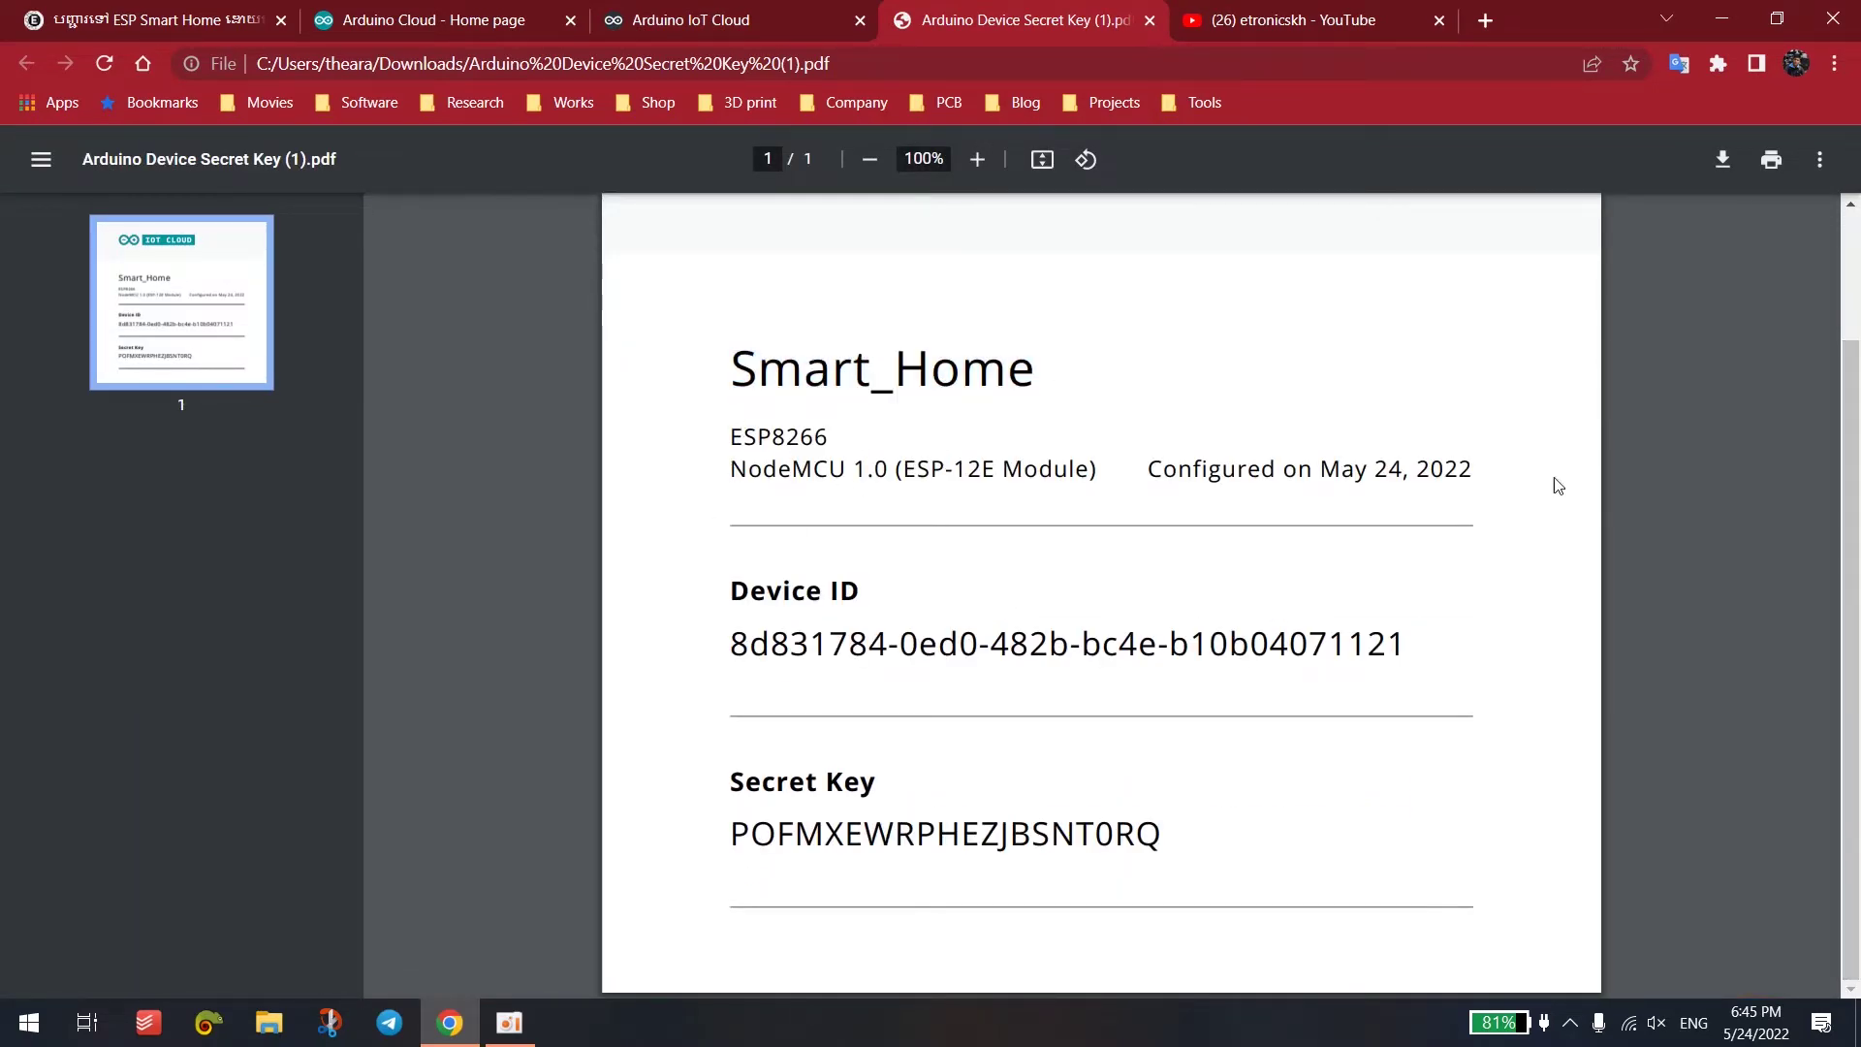
{"action": "left_click_drag", "start_coordinate": [919, 644], "coordinate": [1387, 645]}
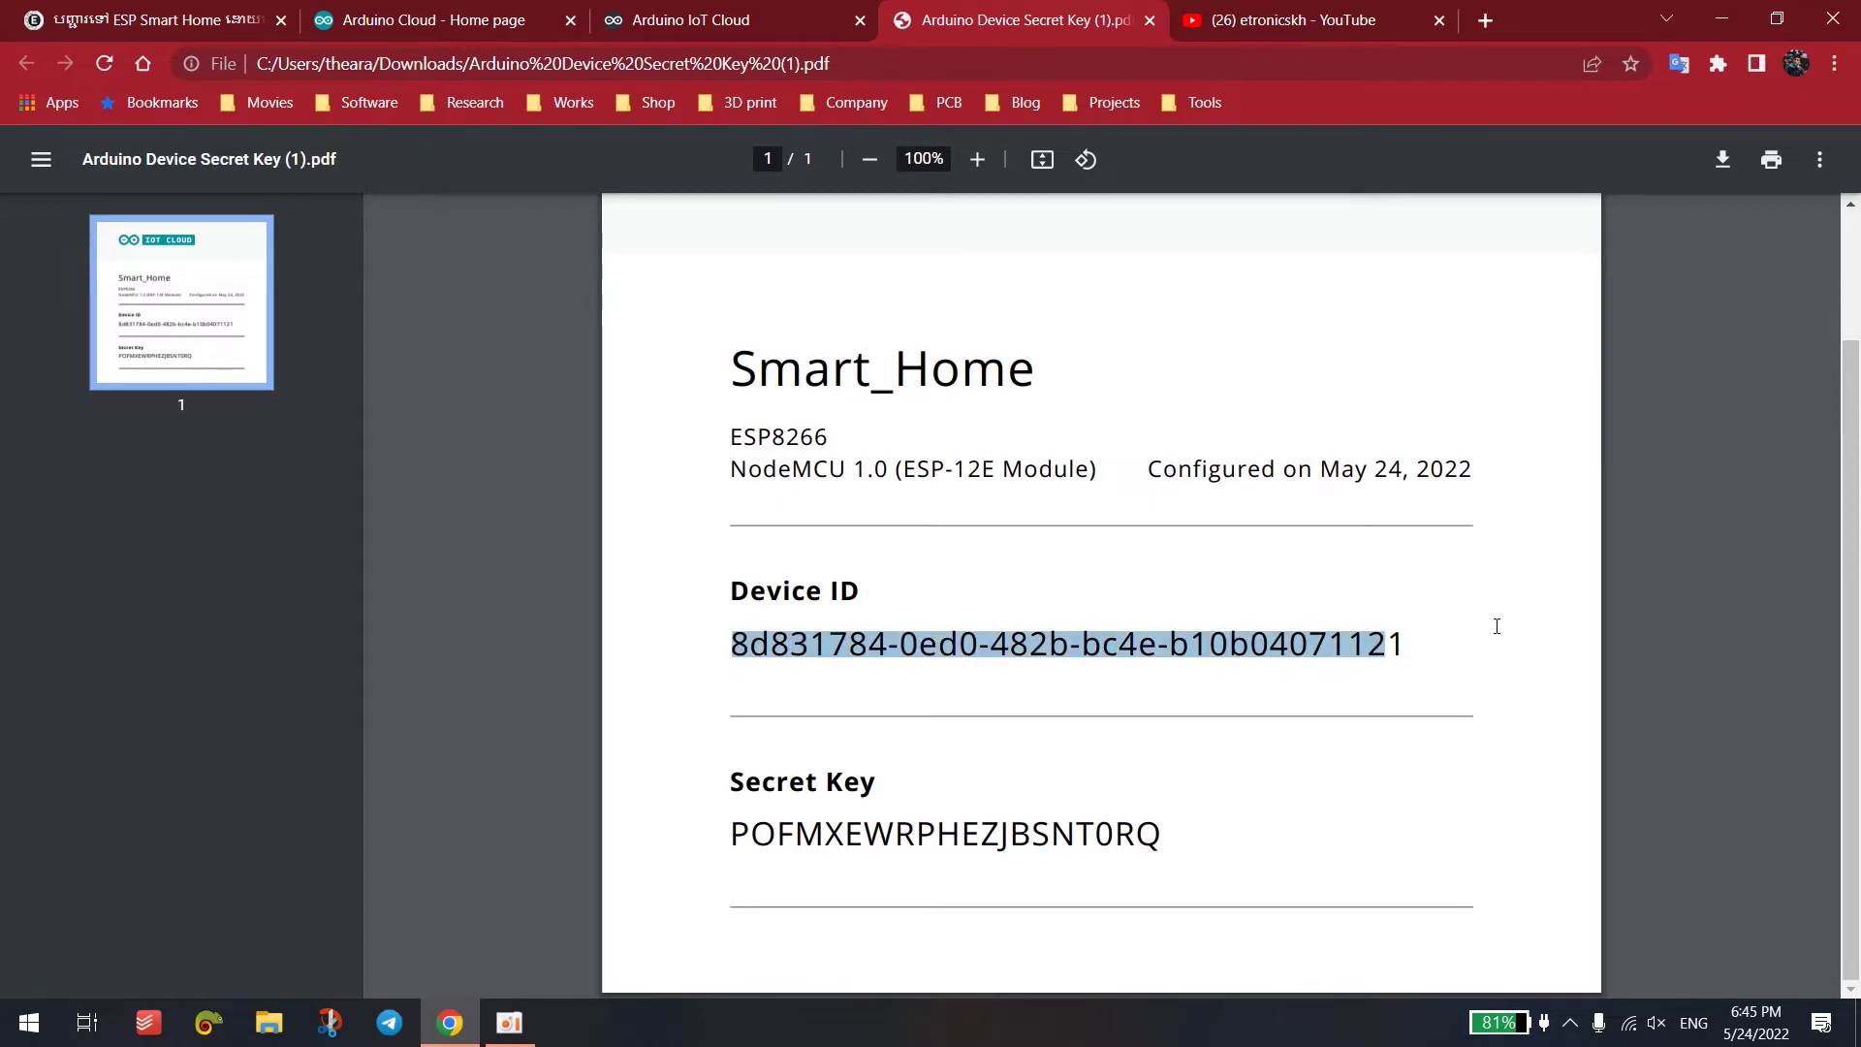
{"action": "left_click_drag", "start_coordinate": [729, 835], "coordinate": [1195, 827]}
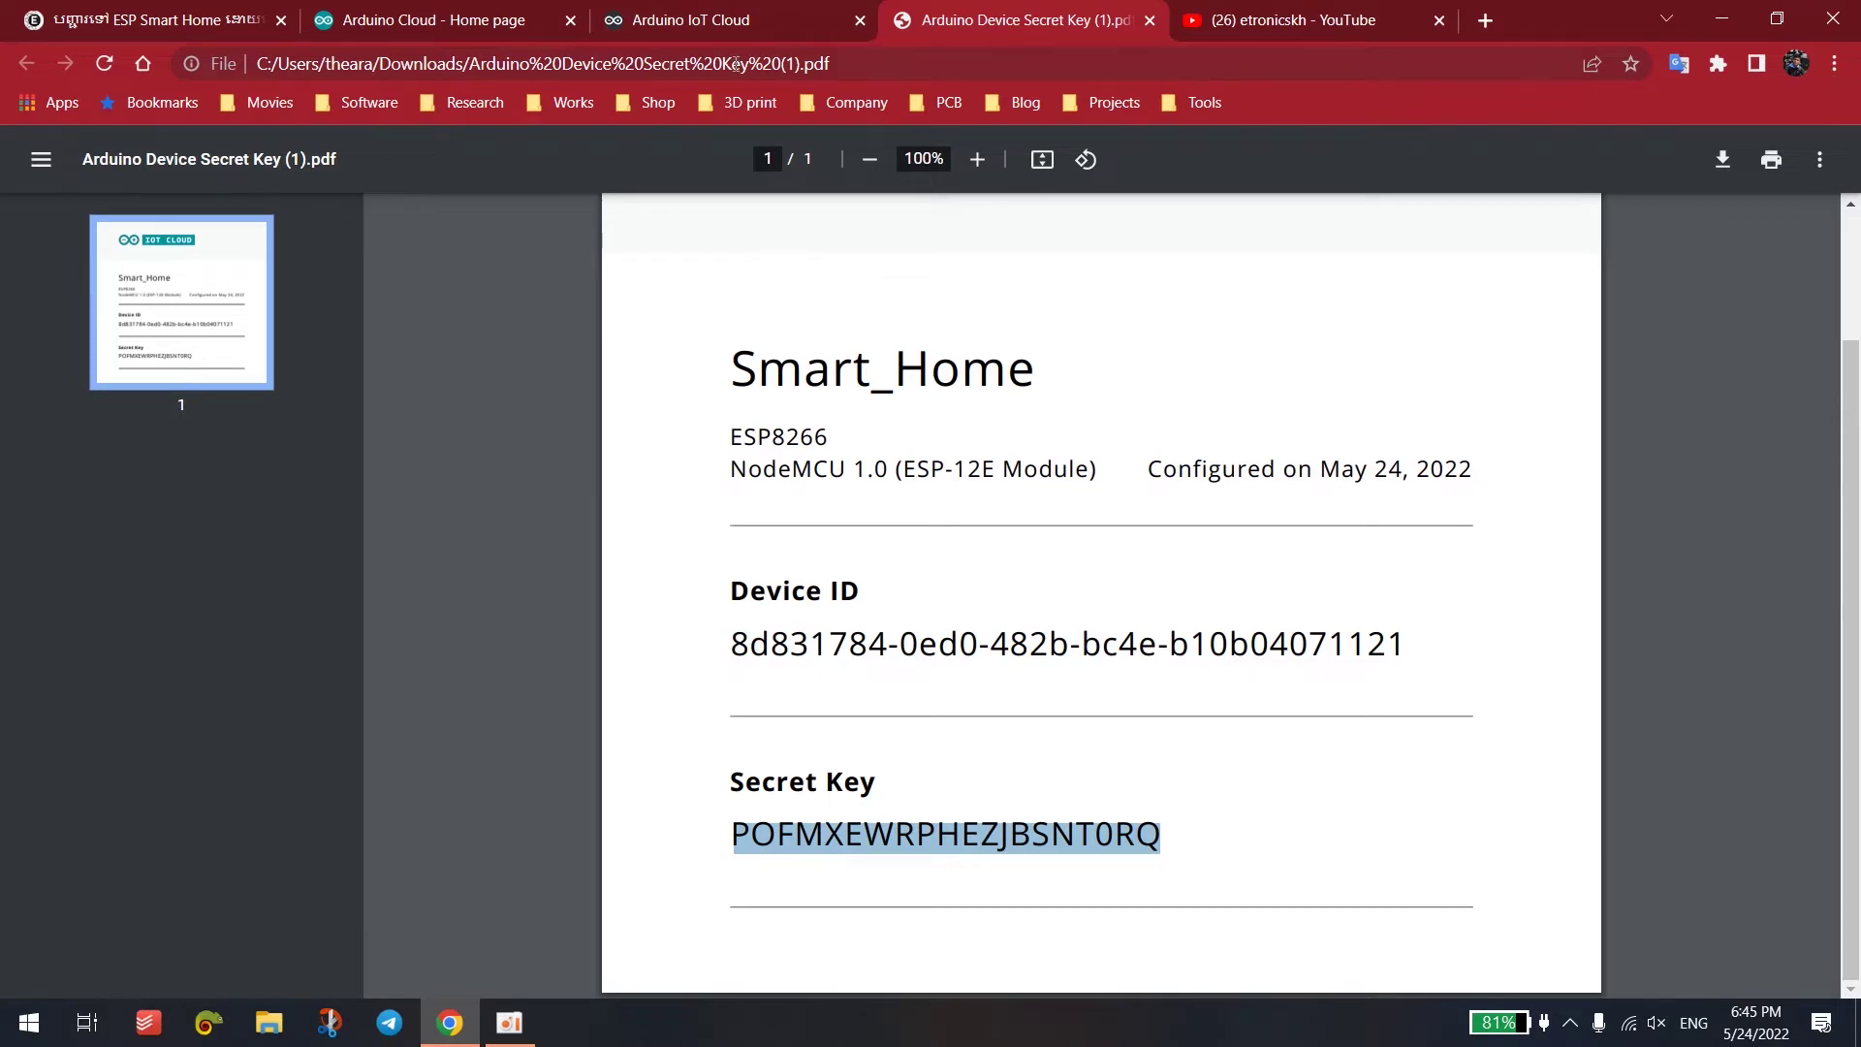
- Return to the Arduino IoT Cloud device setup, confirm that the device ID and Secret Key are saved, and finish the setup
{"action": "left_click", "coordinate": [715, 26]}
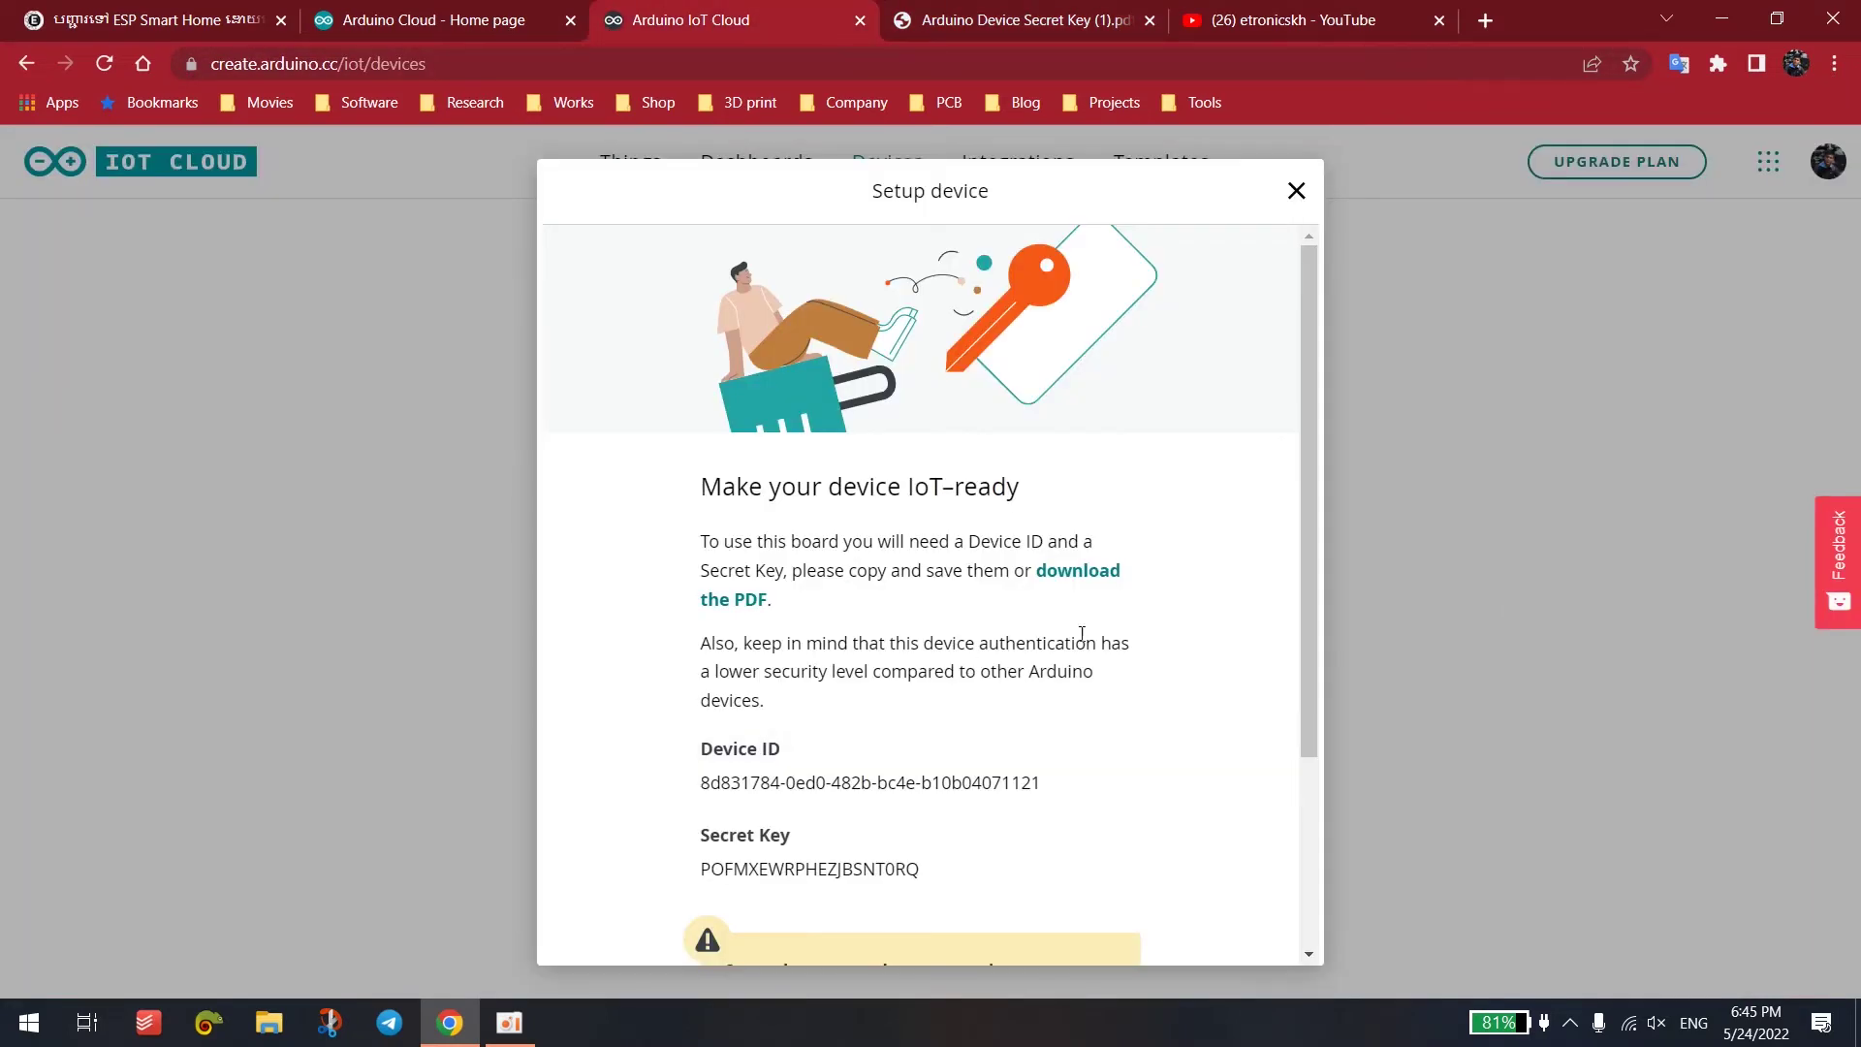
{"action": "left_click_drag", "start_coordinate": [1306, 555], "coordinate": [1245, 818]}
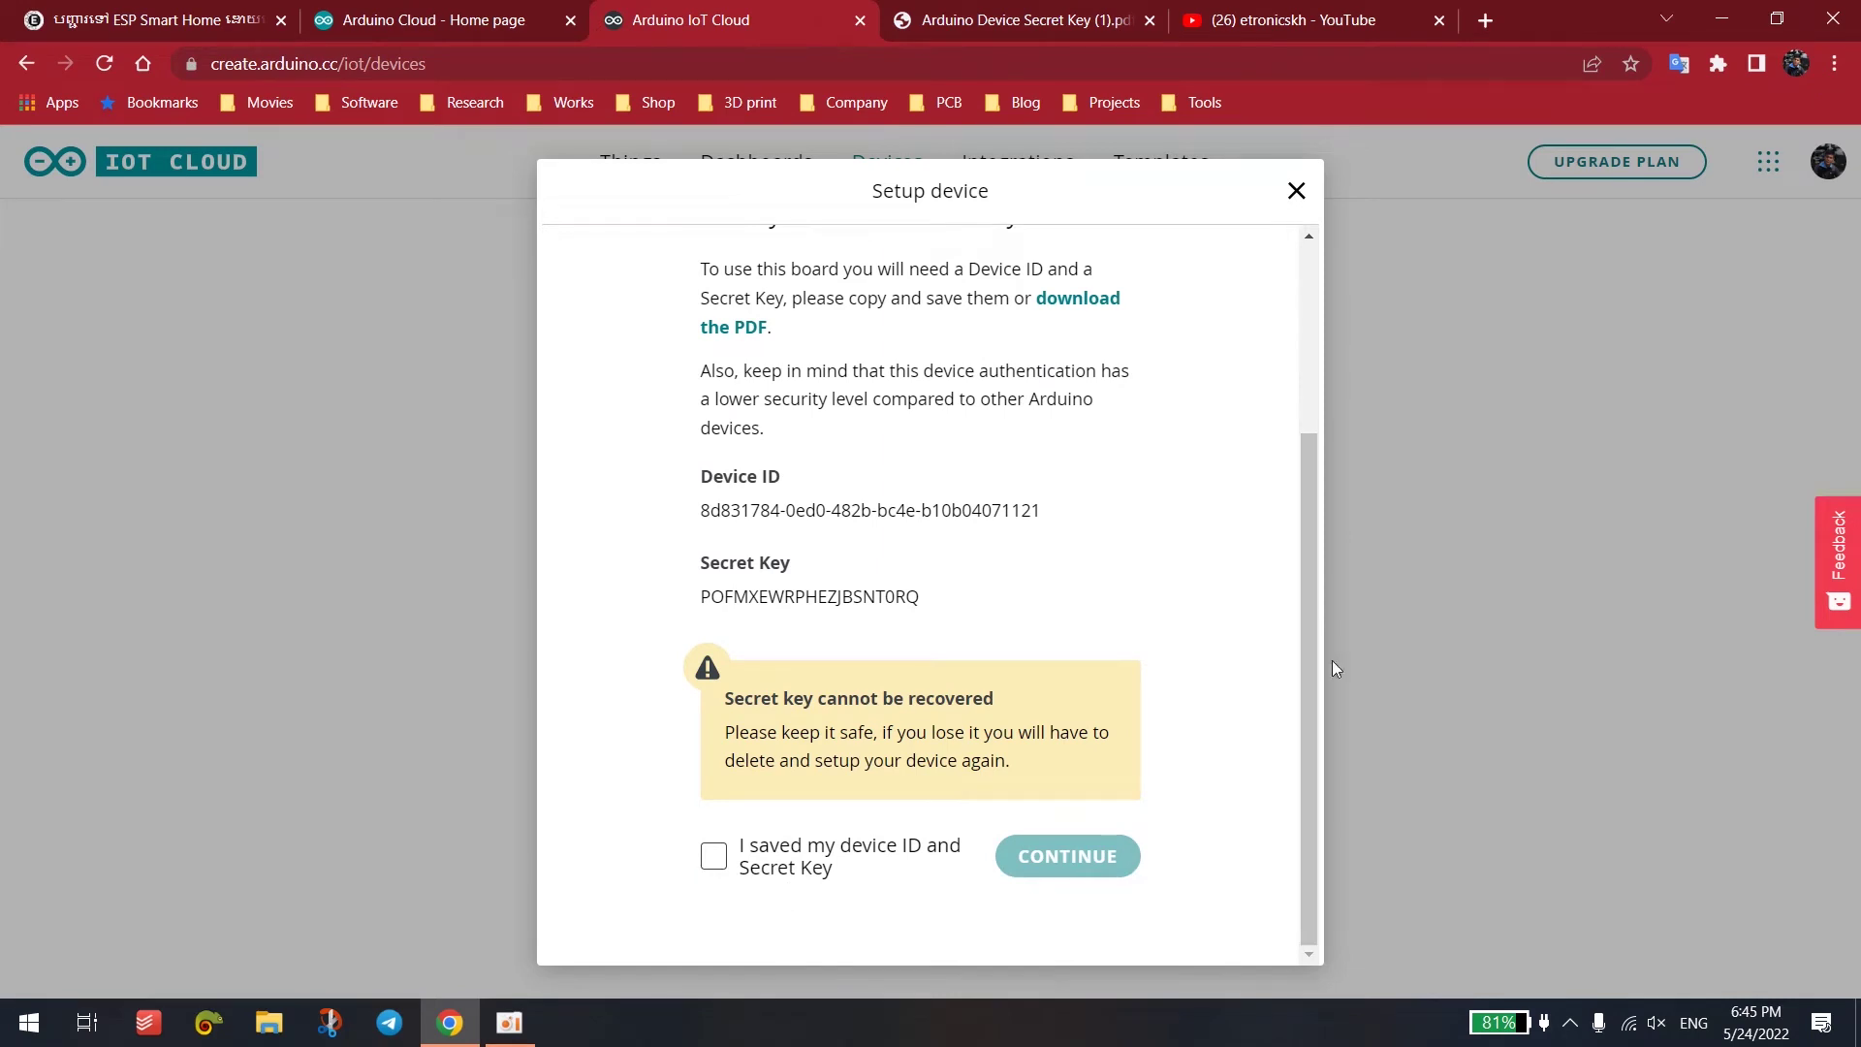
{"action": "left_click_drag", "start_coordinate": [1310, 631], "coordinate": [1279, 714]}
{"action": "left_click", "coordinate": [710, 855]}
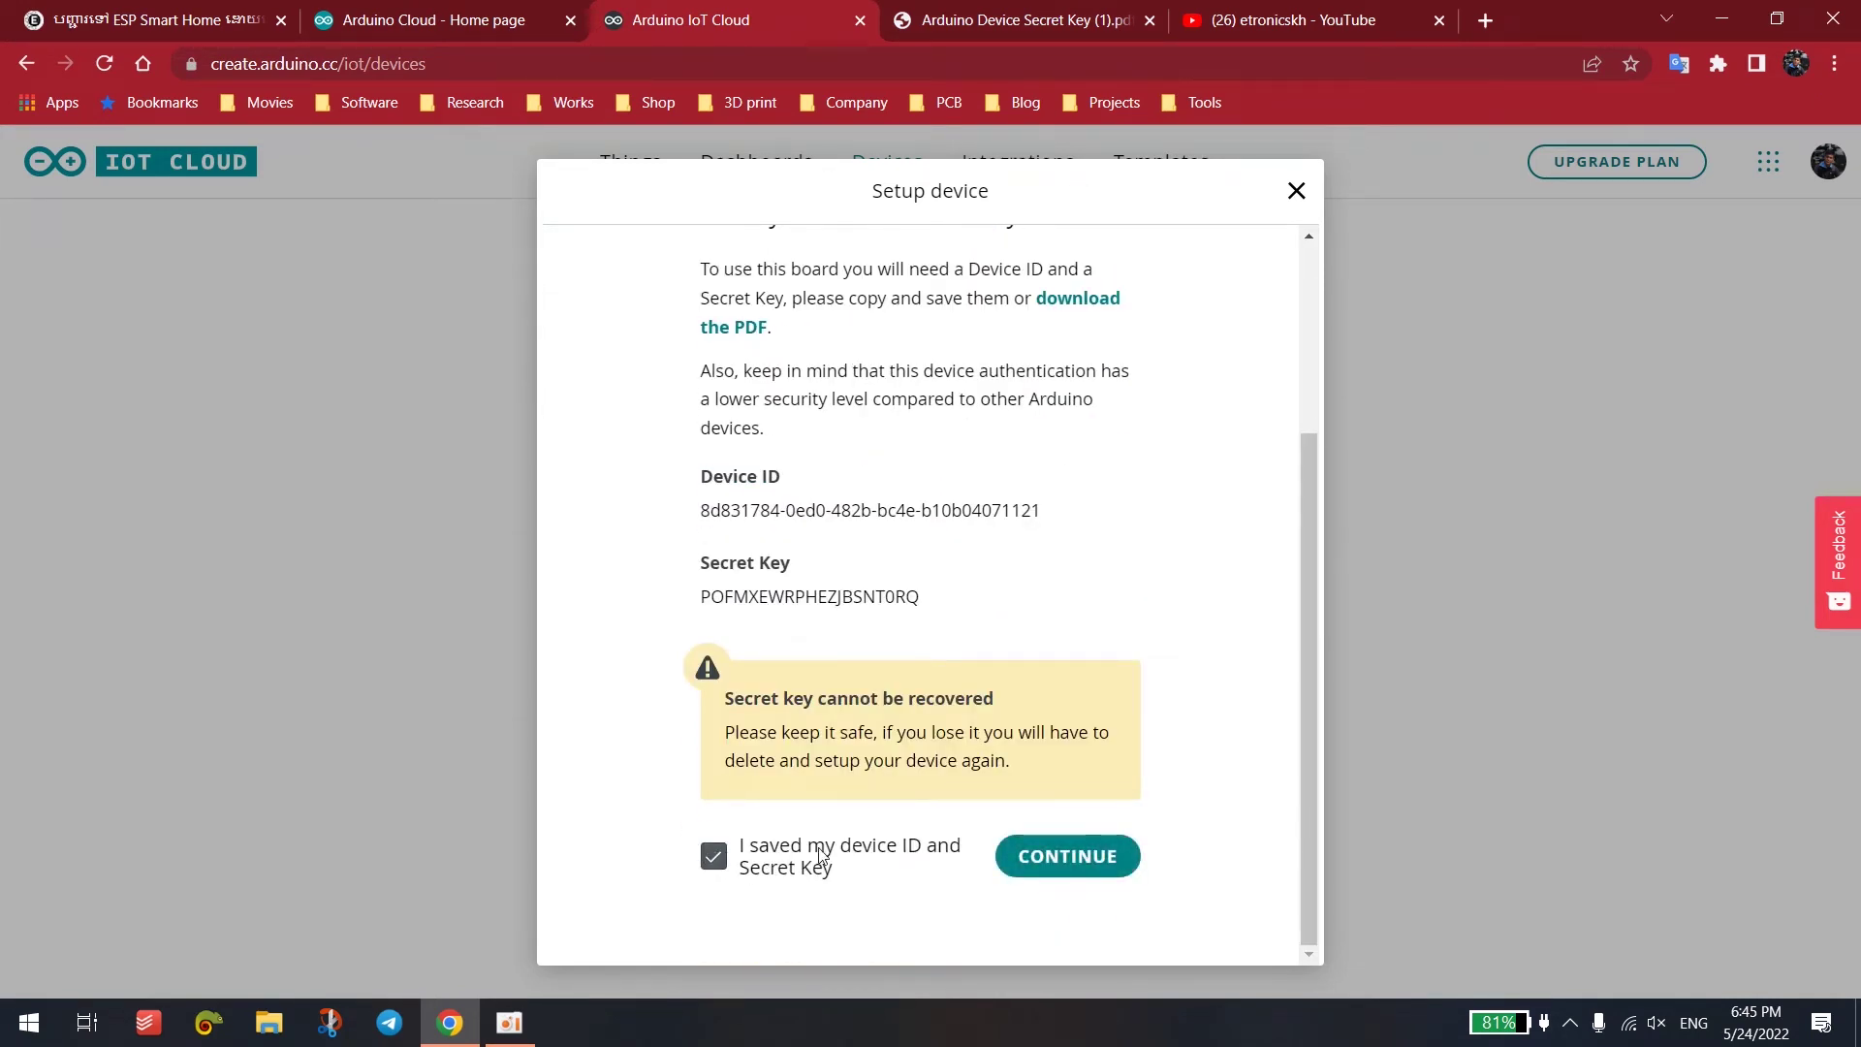
{"action": "left_click", "coordinate": [1094, 859]}
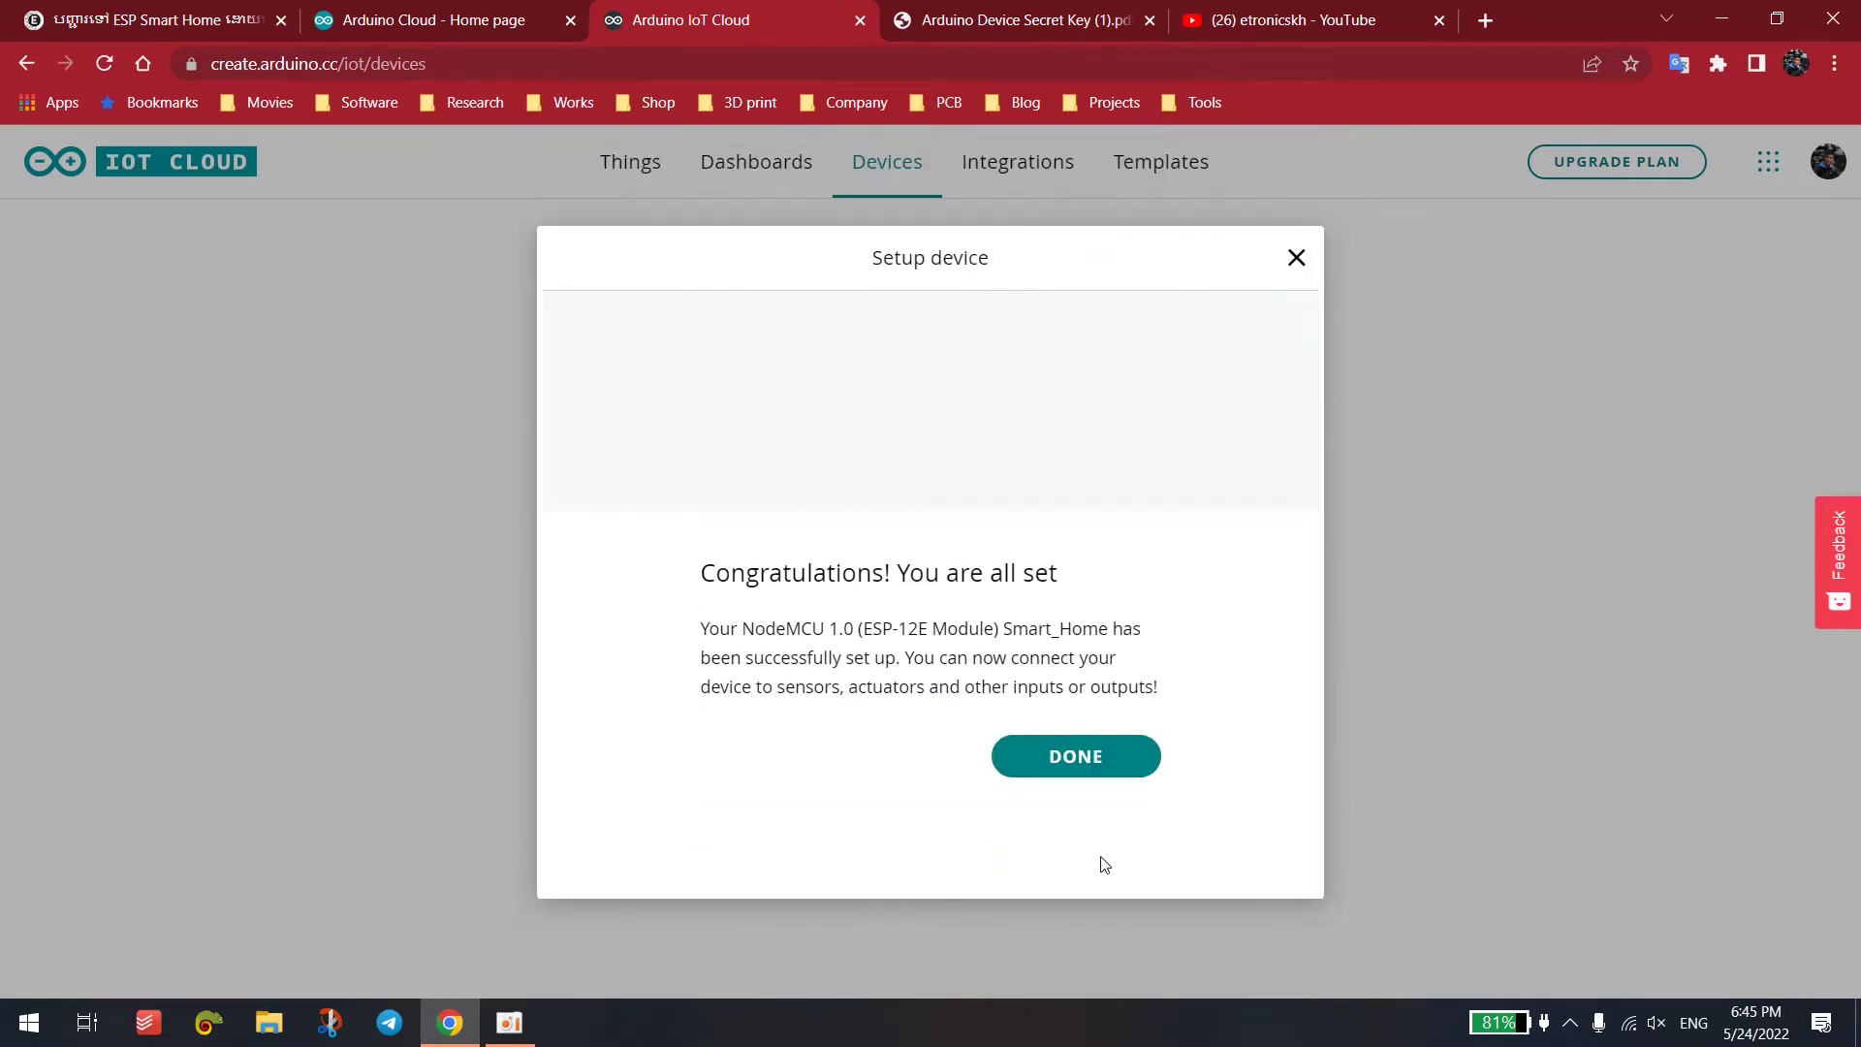
{"action": "left_click", "coordinate": [1093, 758]}
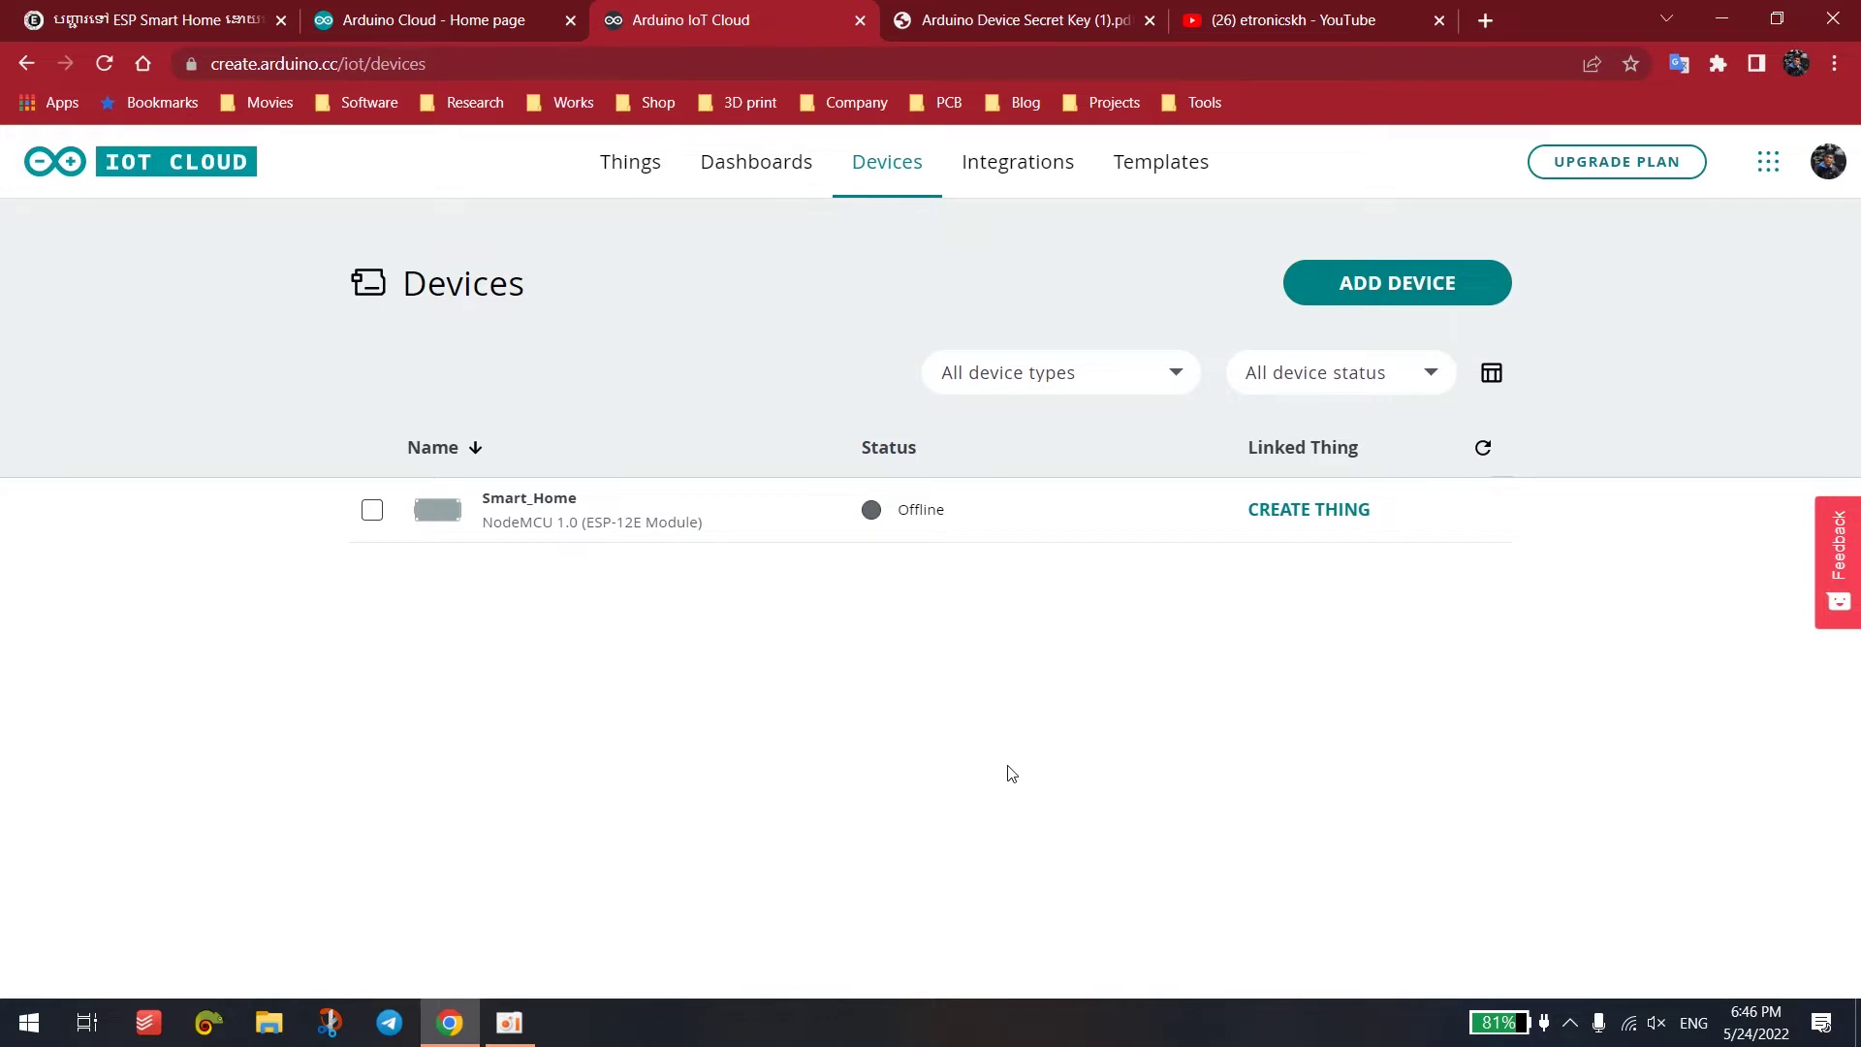
- Create a Thing linked to the Smart_Home device and read its description of variables
{"action": "left_click", "coordinate": [1281, 524]}
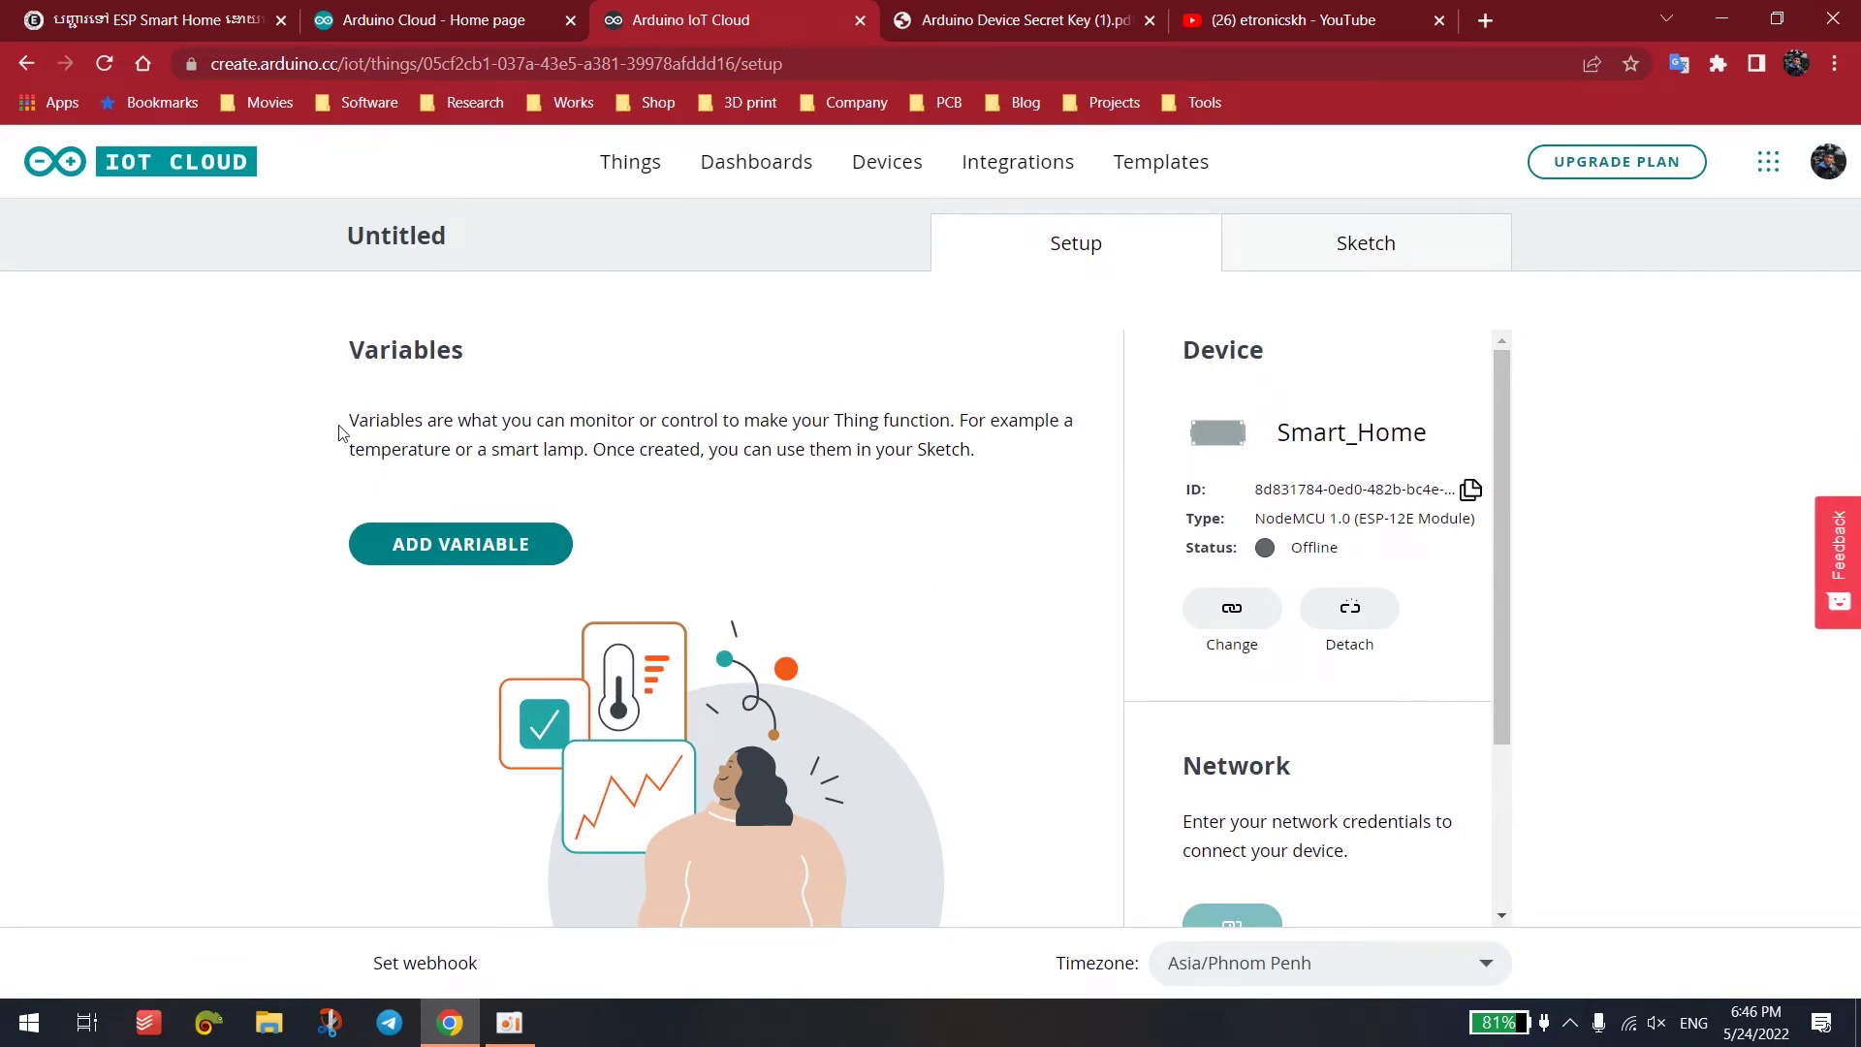
{"action": "left_click_drag", "start_coordinate": [350, 428], "coordinate": [1020, 469]}
{"action": "left_click", "coordinate": [1049, 472]}
{"action": "mouse_move", "coordinate": [1497, 465]}
{"action": "left_mouse_down"}
{"action": "mouse_move", "coordinate": [1492, 649]}
{"action": "mouse_move", "coordinate": [1477, 475]}
{"action": "left_mouse_up"}
- Start a new variable for the Thing, named RELAY1 and of type Boolean
{"action": "left_click", "coordinate": [456, 546]}
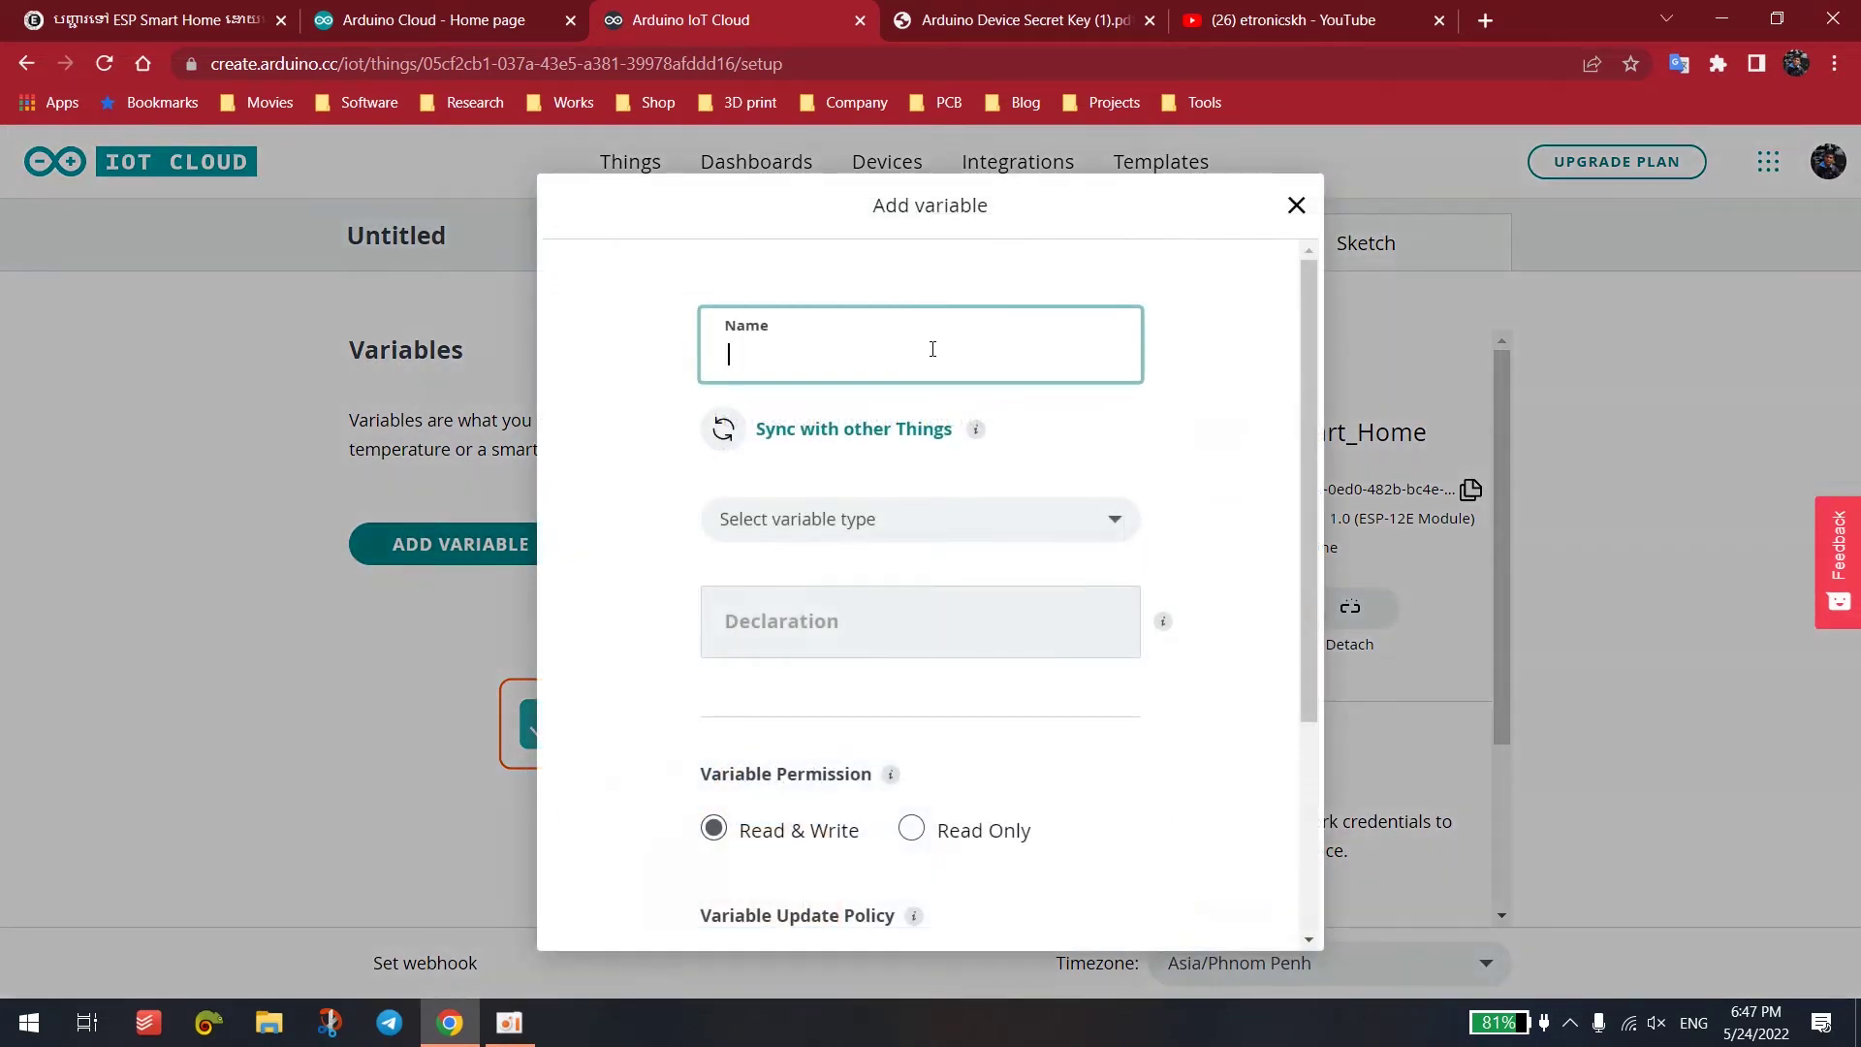
{"action": "type", "text": "RELAY1"}
{"action": "left_click", "coordinate": [958, 517]}
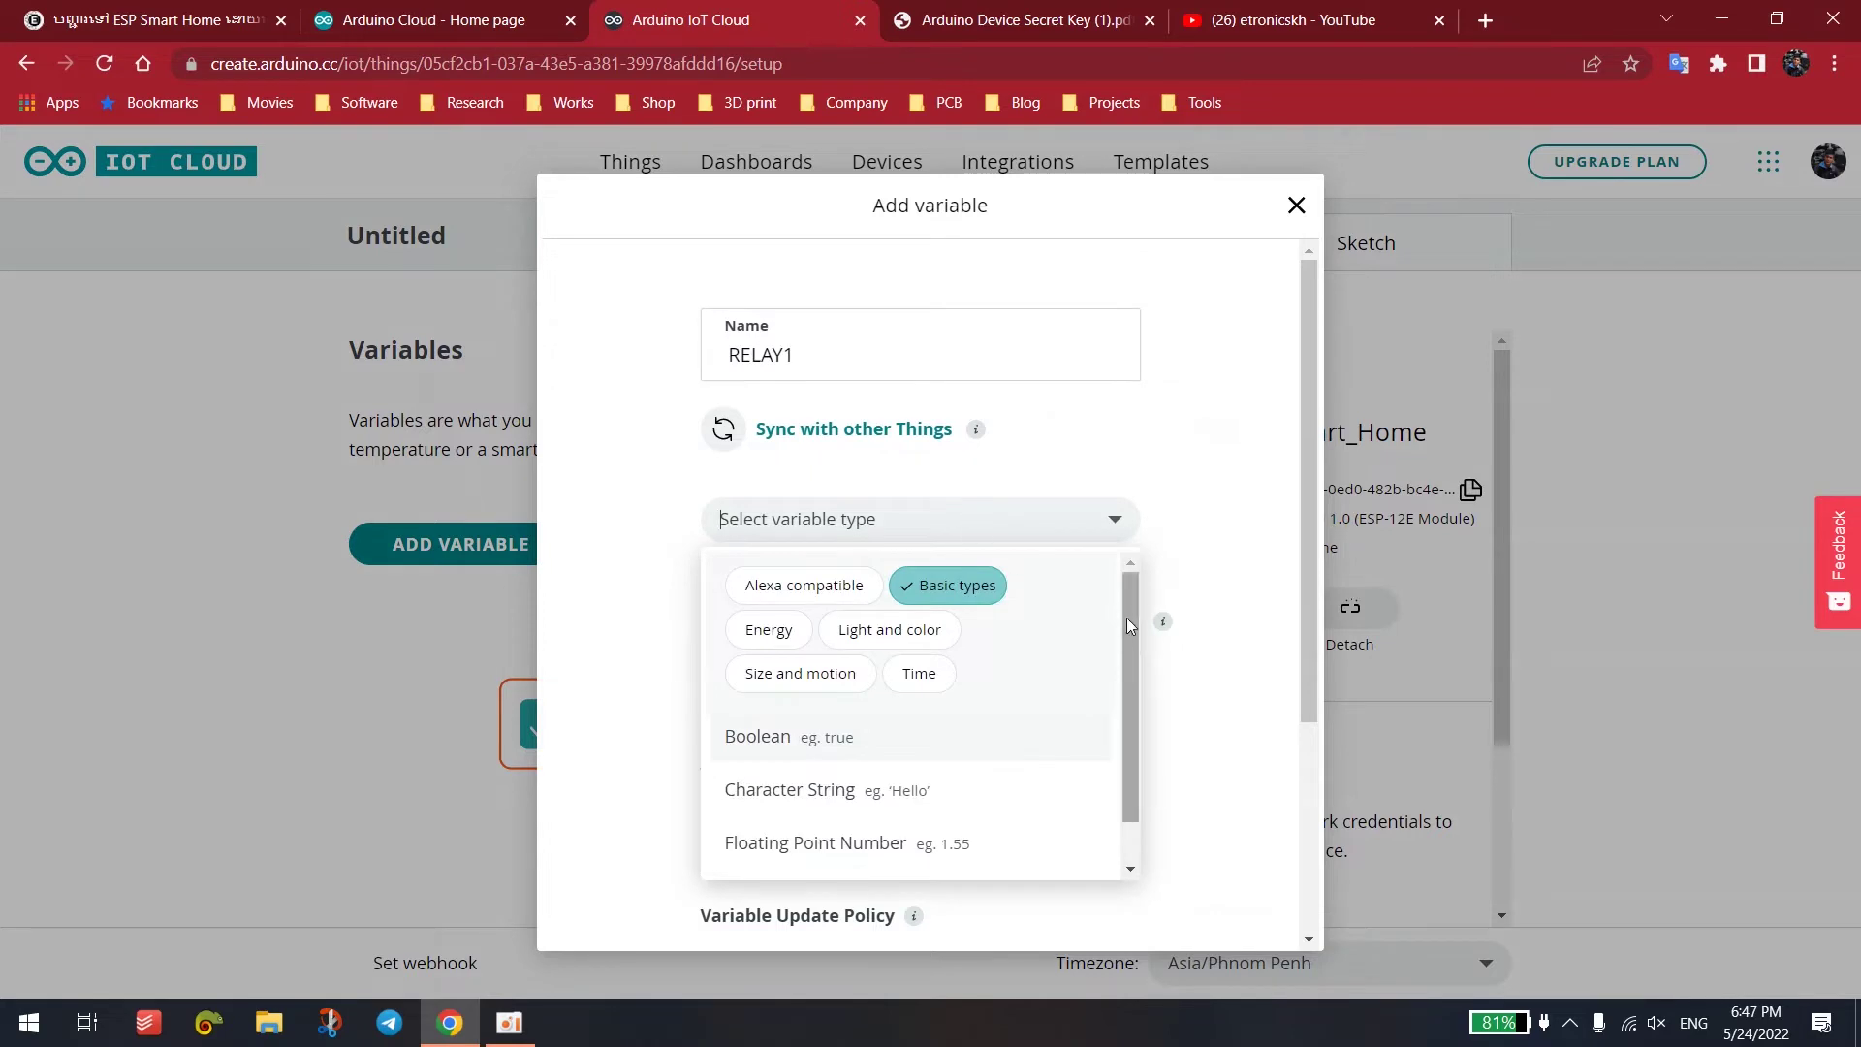
{"action": "left_click_drag", "start_coordinate": [1126, 618], "coordinate": [1126, 679]}
{"action": "scroll", "coordinate": [930, 760], "scroll_direction": "up", "scroll_amount": 1}
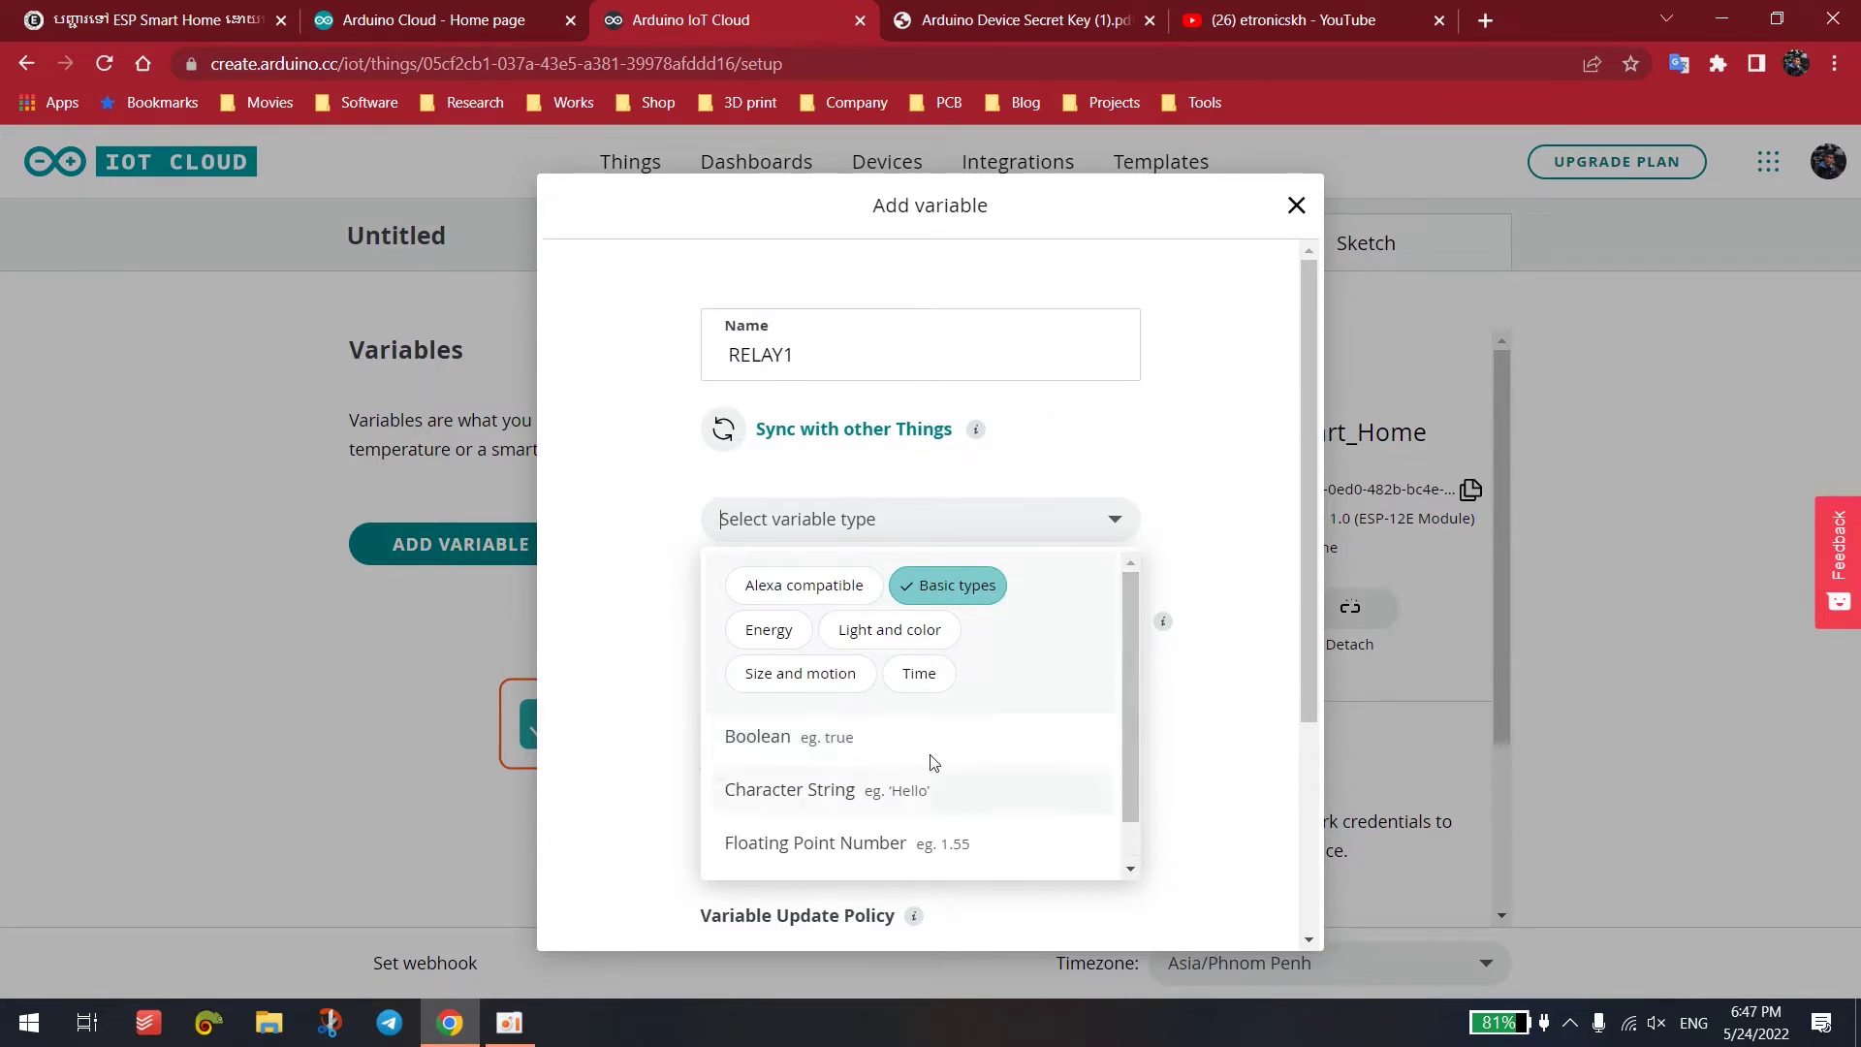
{"action": "left_click", "coordinate": [759, 736]}
- Change the variable's declaration to the all-uppercase identifier RELAY1
{"action": "double_click", "coordinate": [791, 631]}
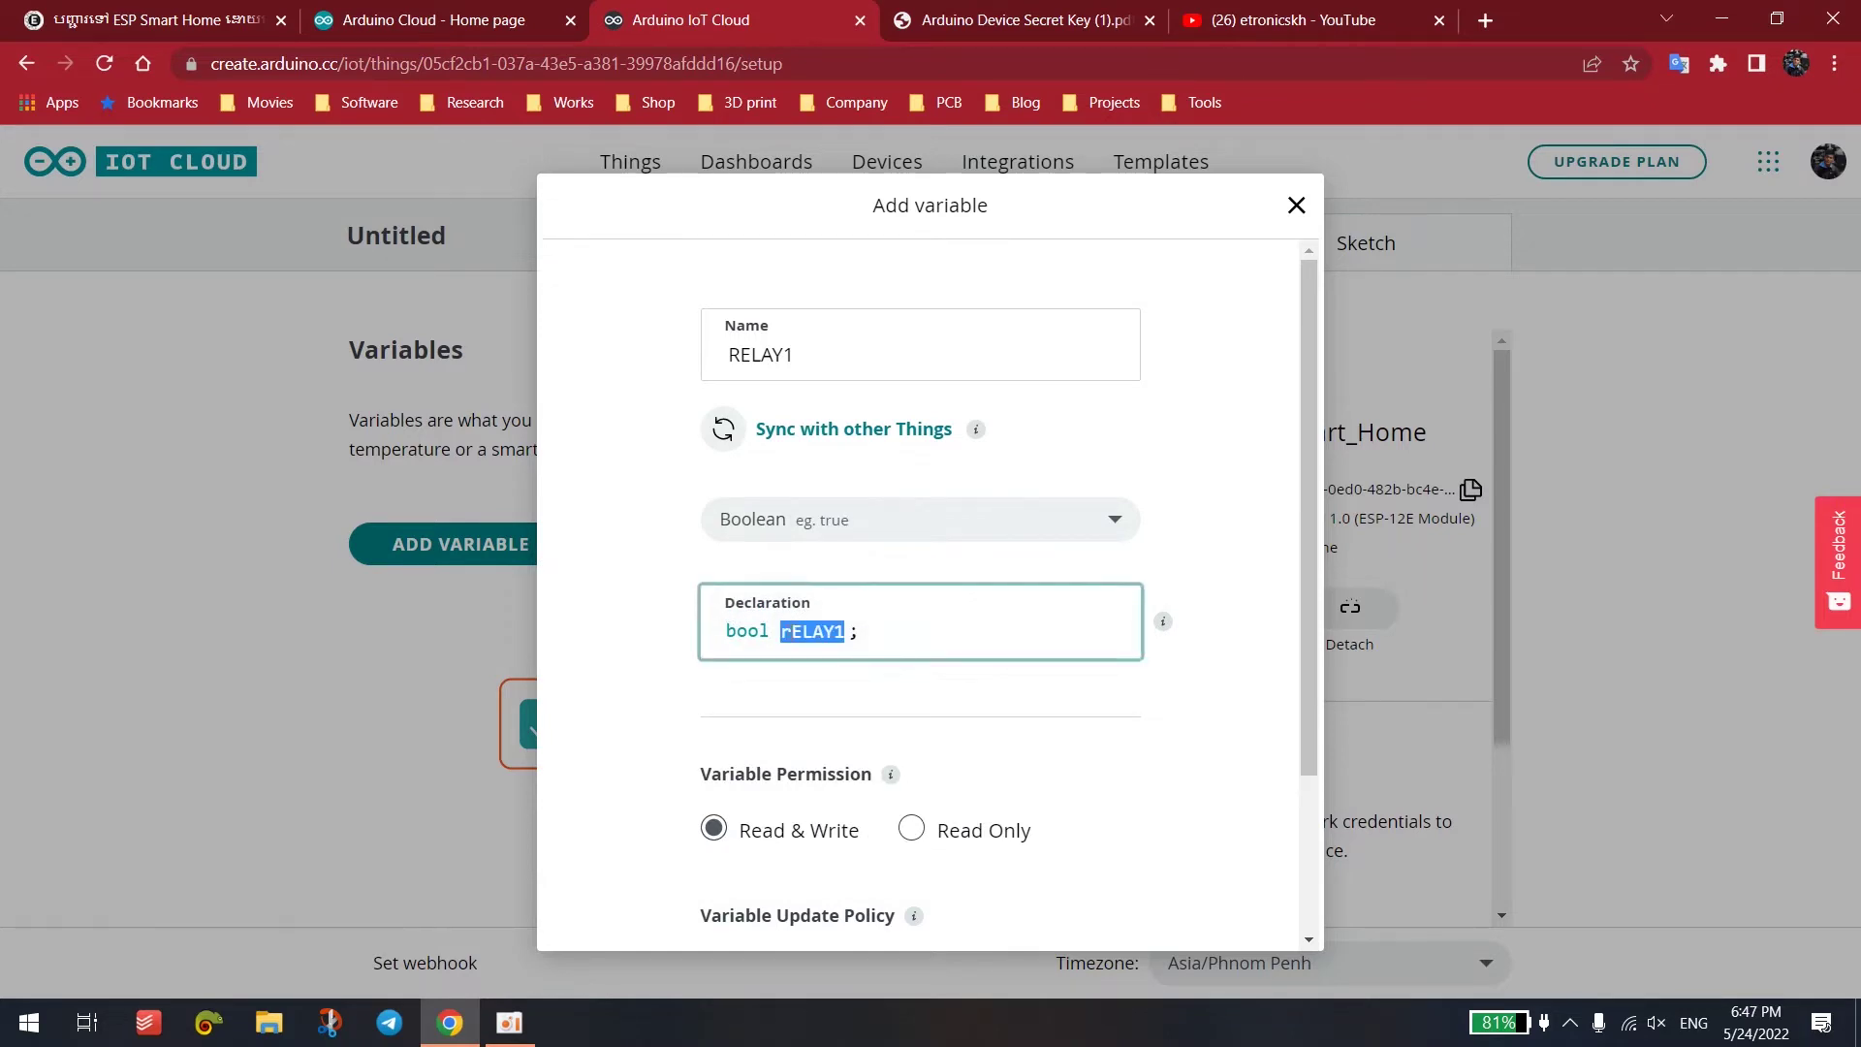
{"action": "left_click", "coordinate": [792, 631]}
{"action": "key", "text": "BackSpace"}
{"action": "type", "text": "R"}
{"action": "left_click_drag", "start_coordinate": [1311, 403], "coordinate": [1341, 635]}
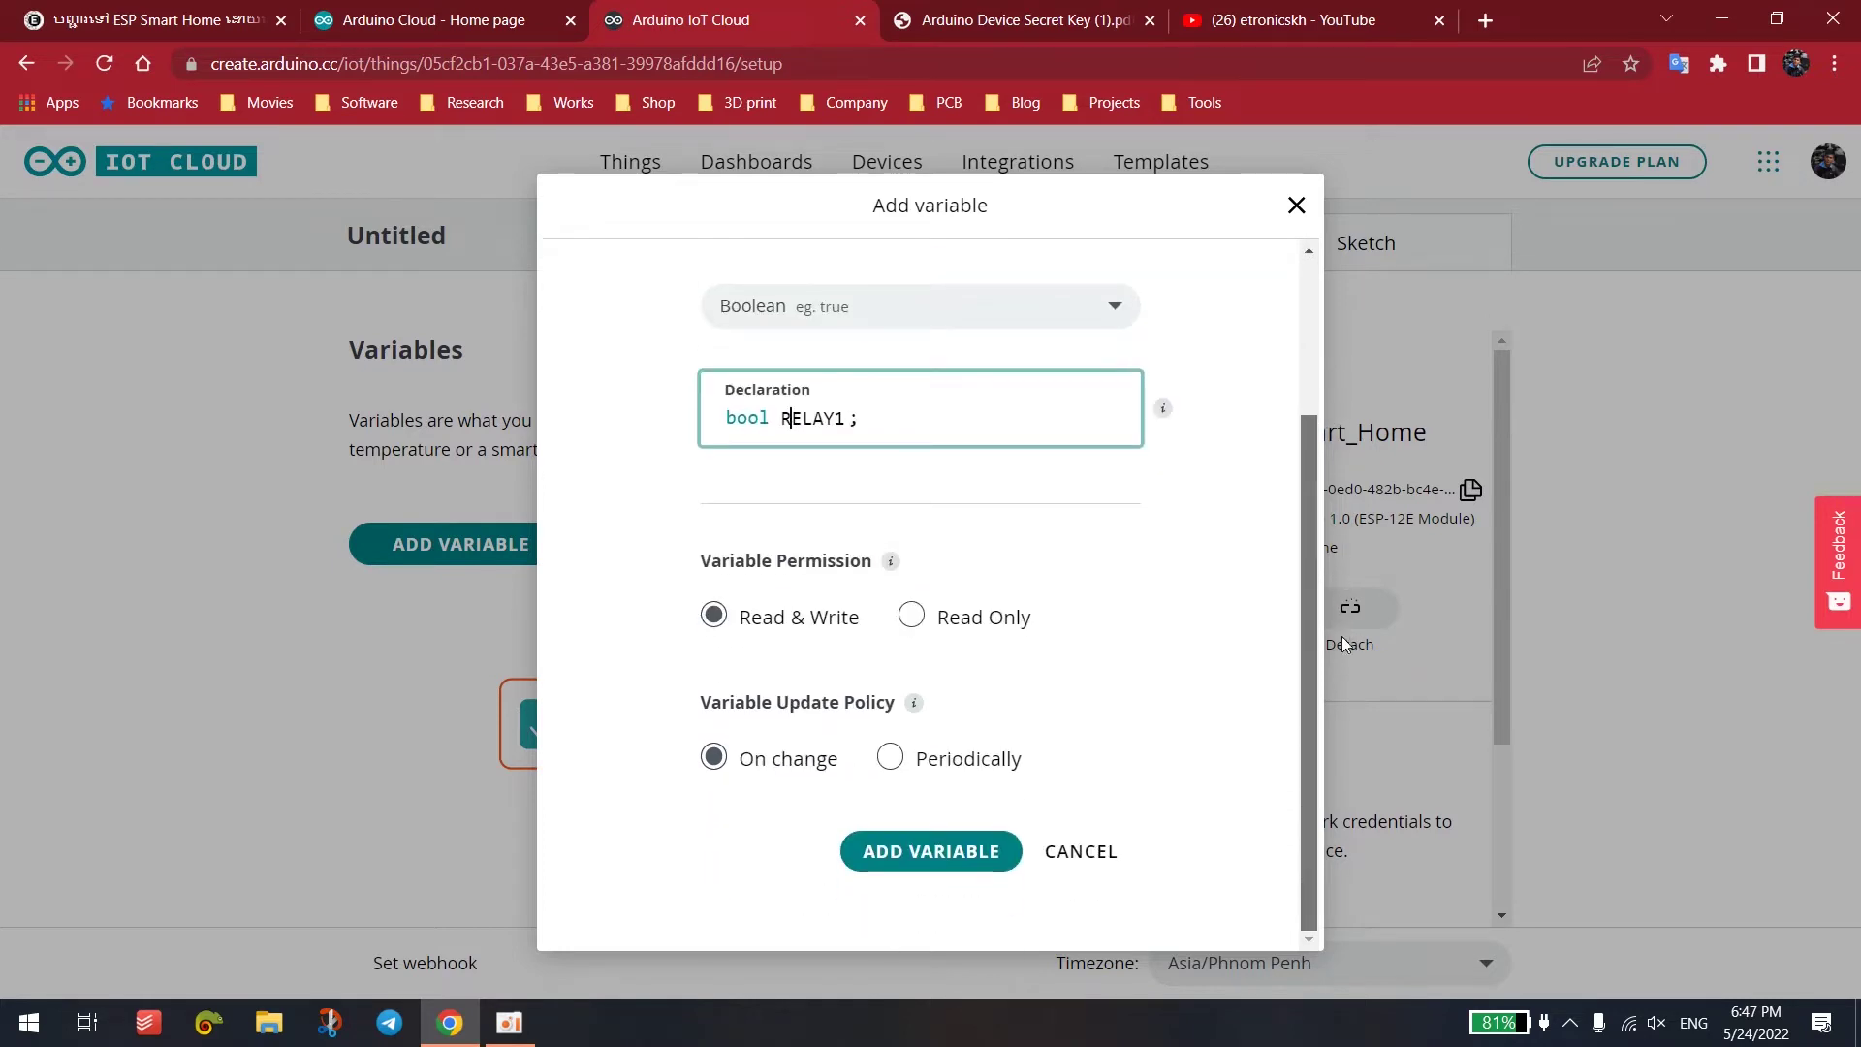
{"action": "left_click", "coordinate": [807, 503]}
{"action": "double_click", "coordinate": [797, 420]}
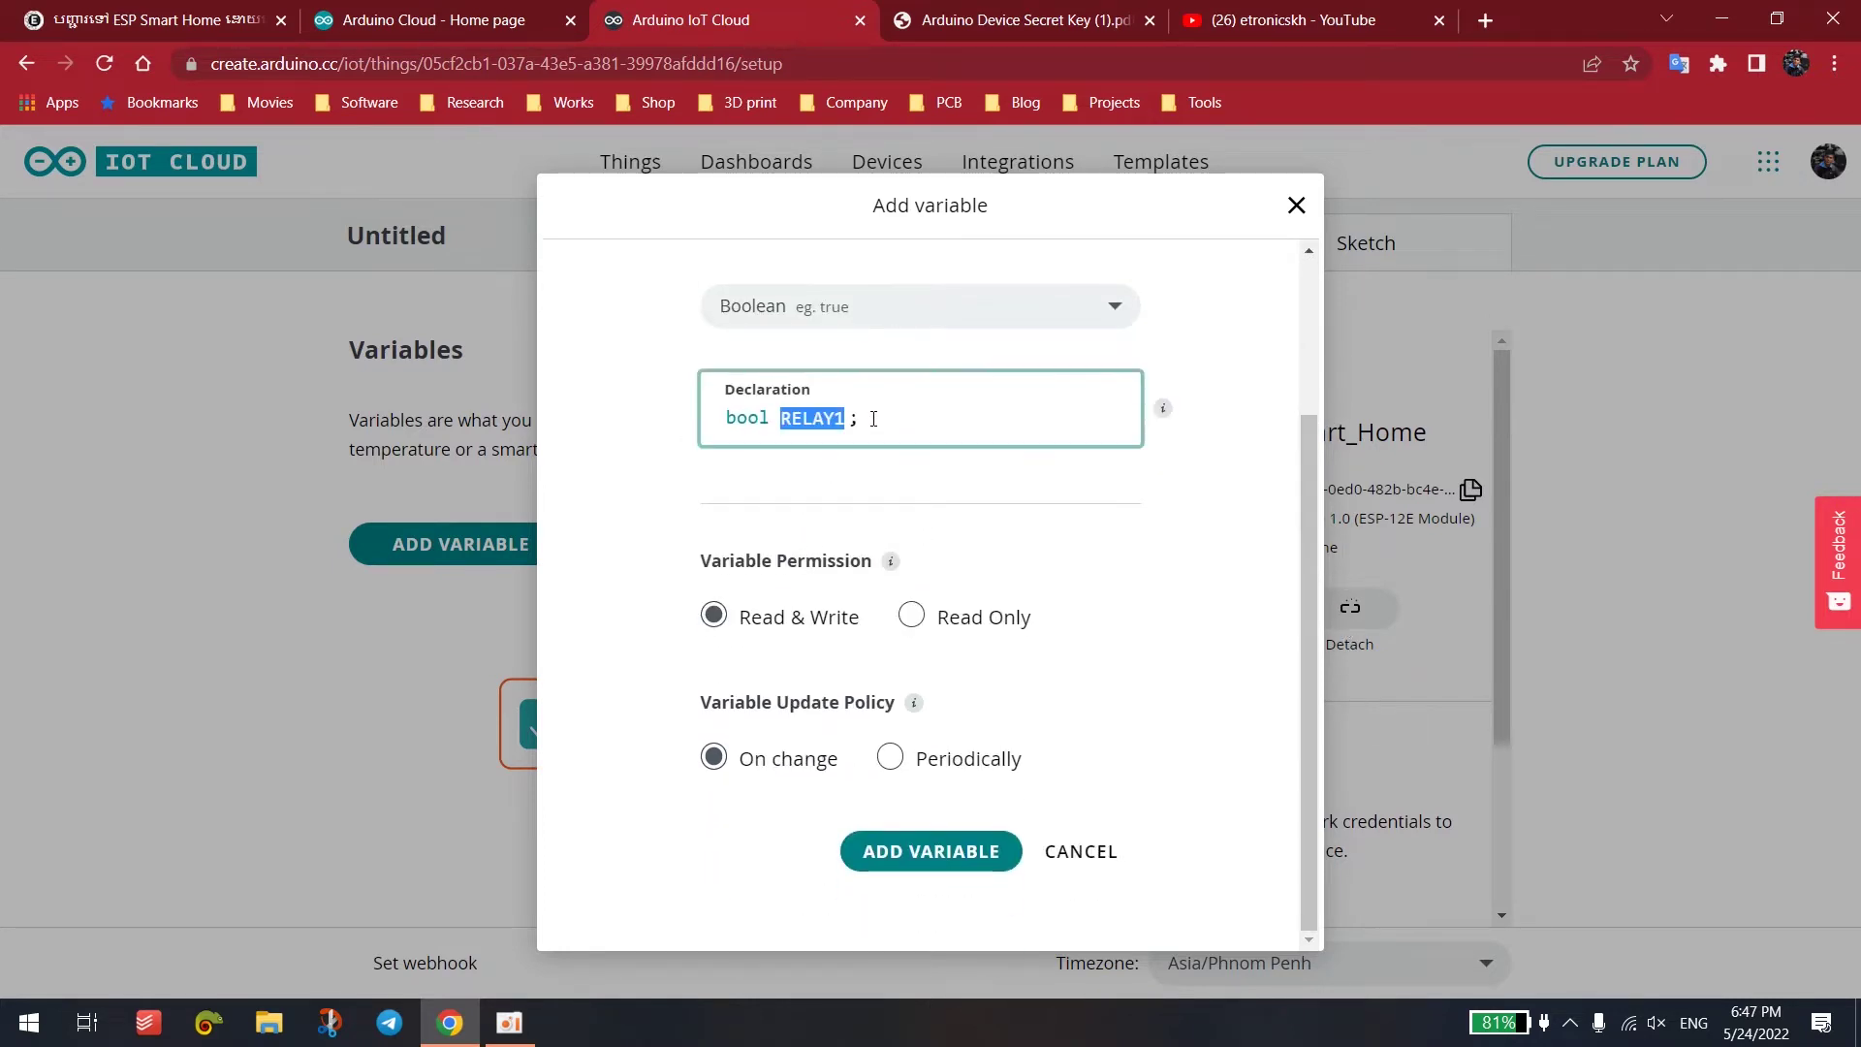
{"action": "left_click", "coordinate": [920, 496]}
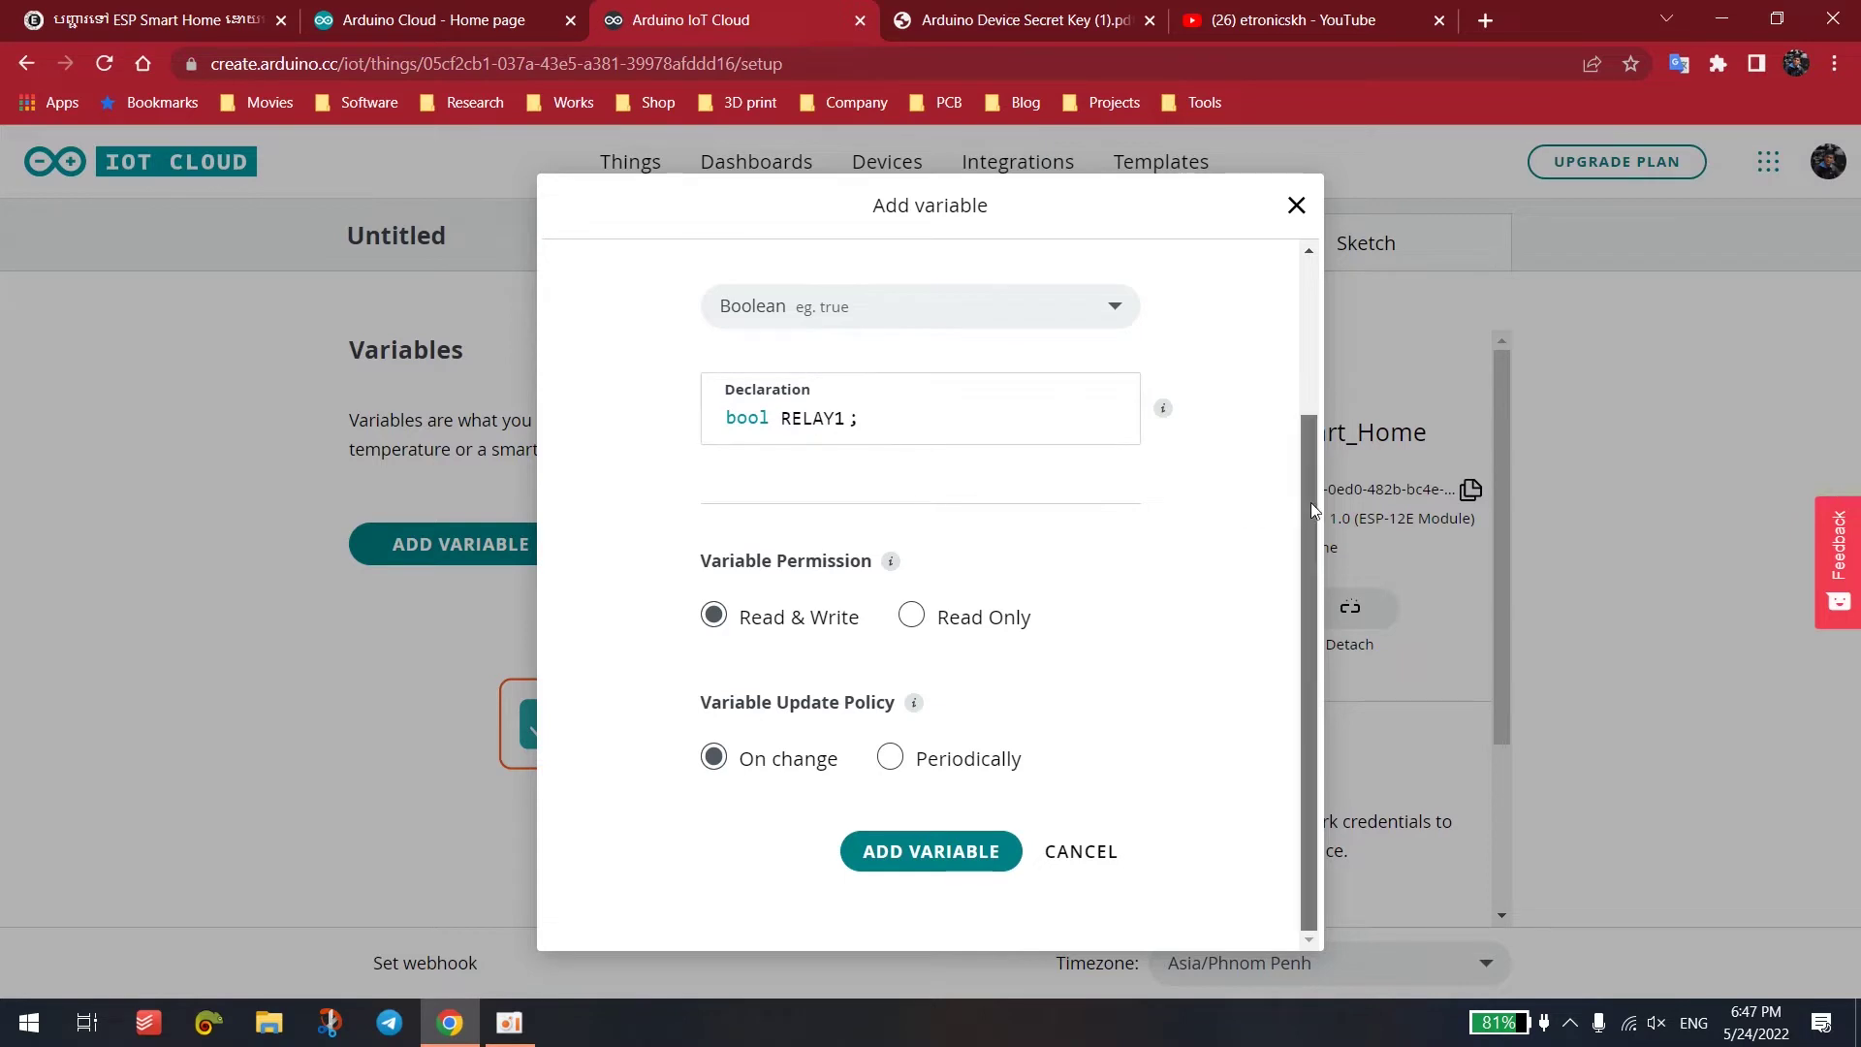
- Review the variable permission help, set RELAY1 to update periodically every 1 s, and add the variable
{"action": "left_click_drag", "start_coordinate": [696, 567], "coordinate": [889, 560]}
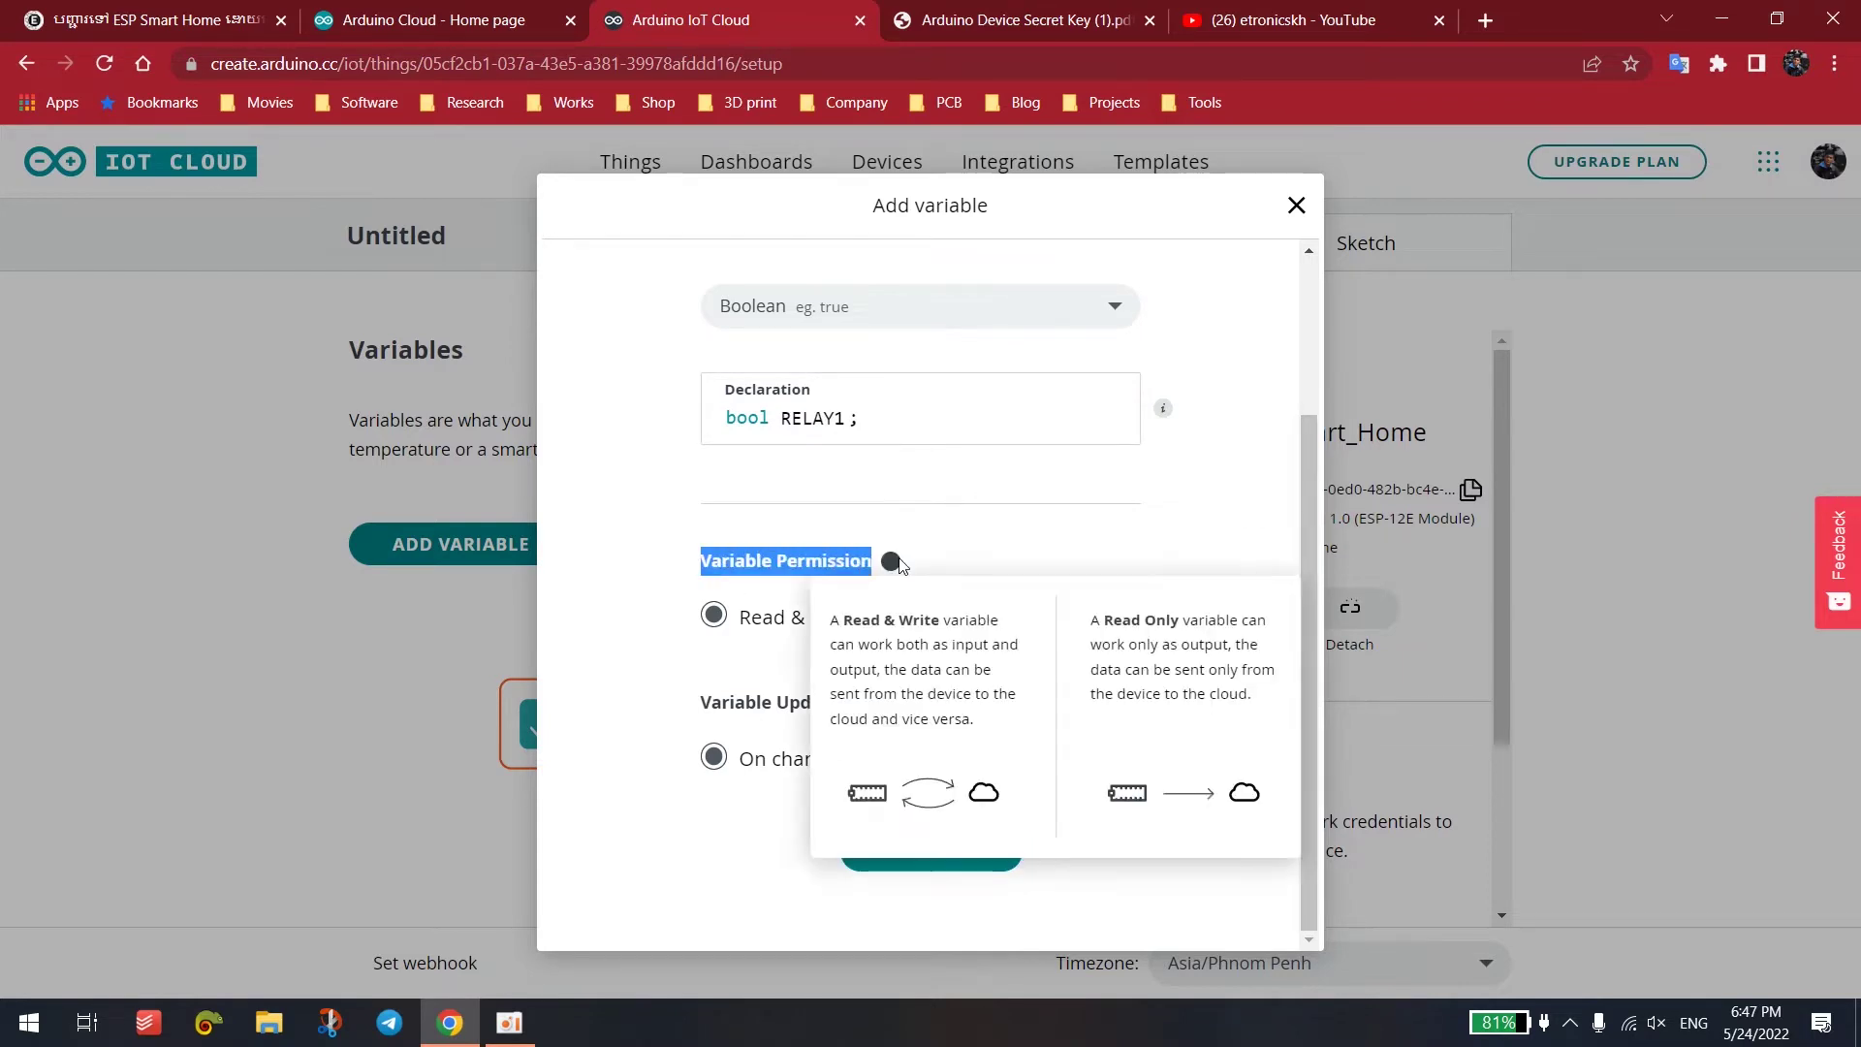
{"action": "left_click", "coordinate": [993, 531]}
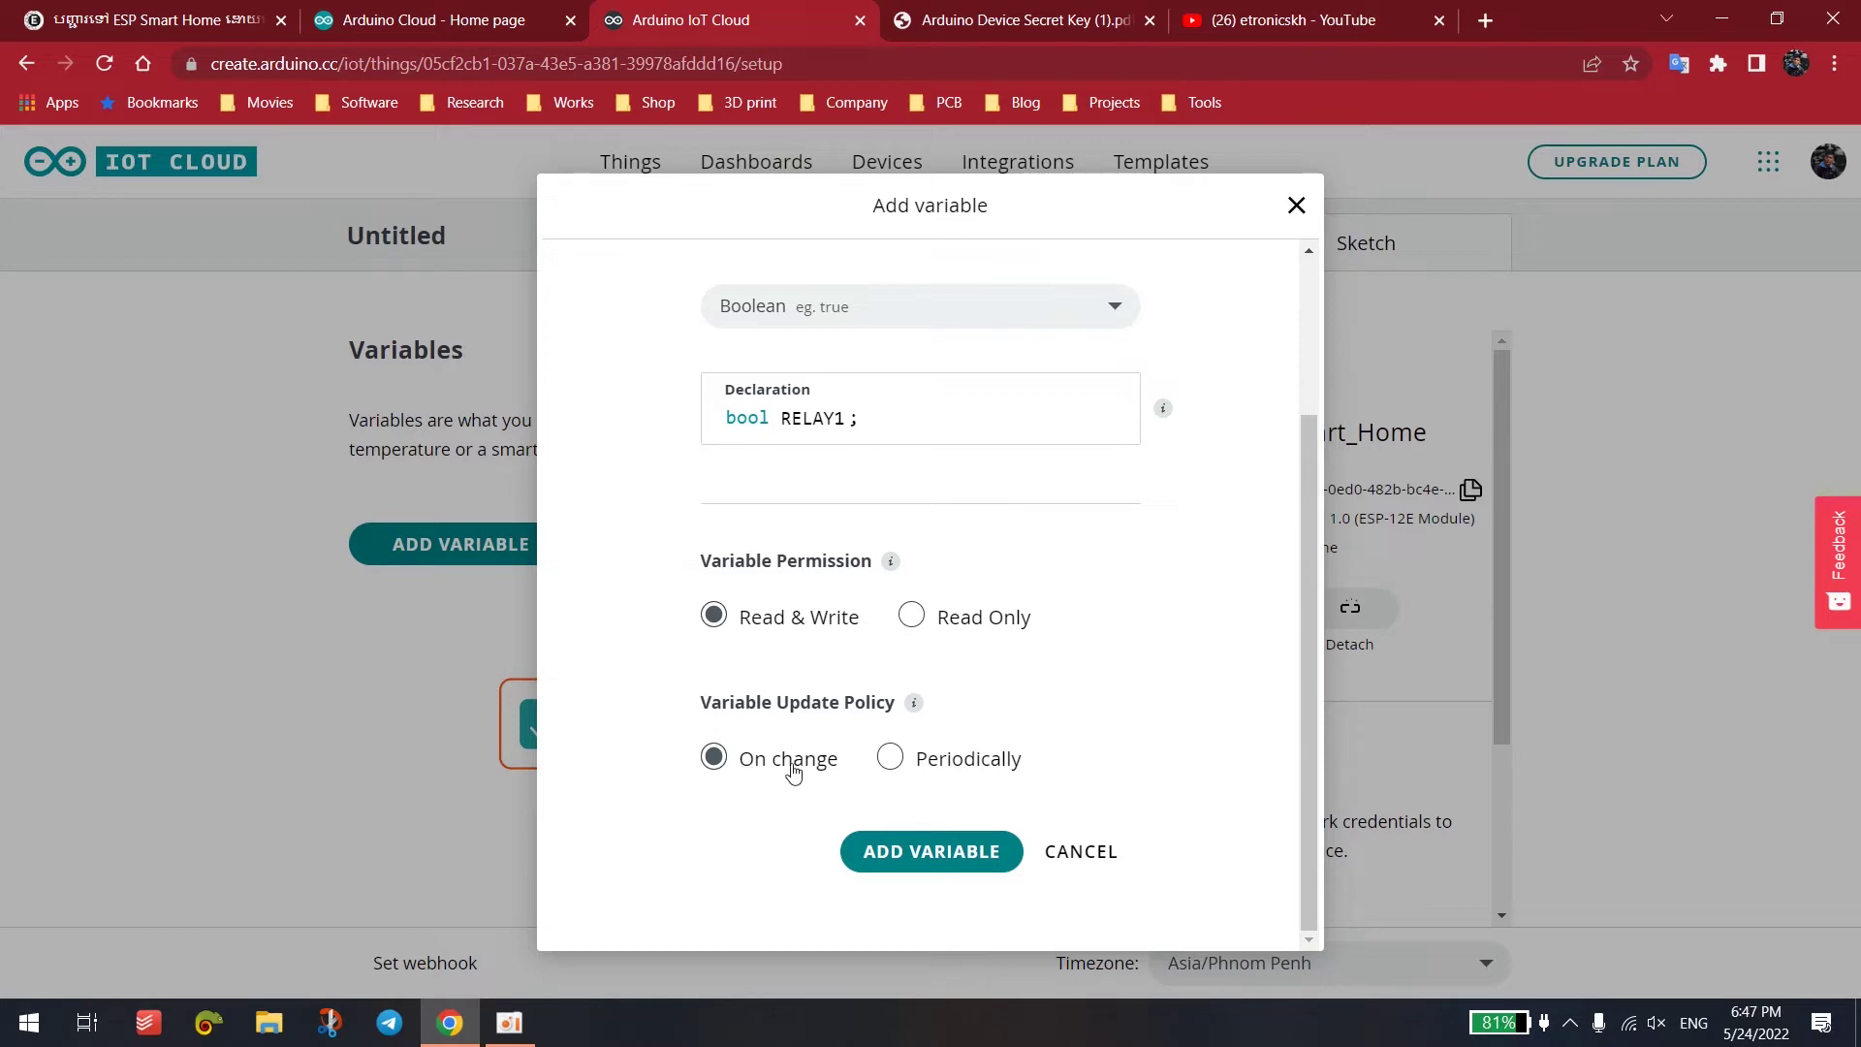
{"action": "left_click", "coordinate": [890, 758]}
{"action": "left_click_drag", "start_coordinate": [1306, 735], "coordinate": [1306, 792]}
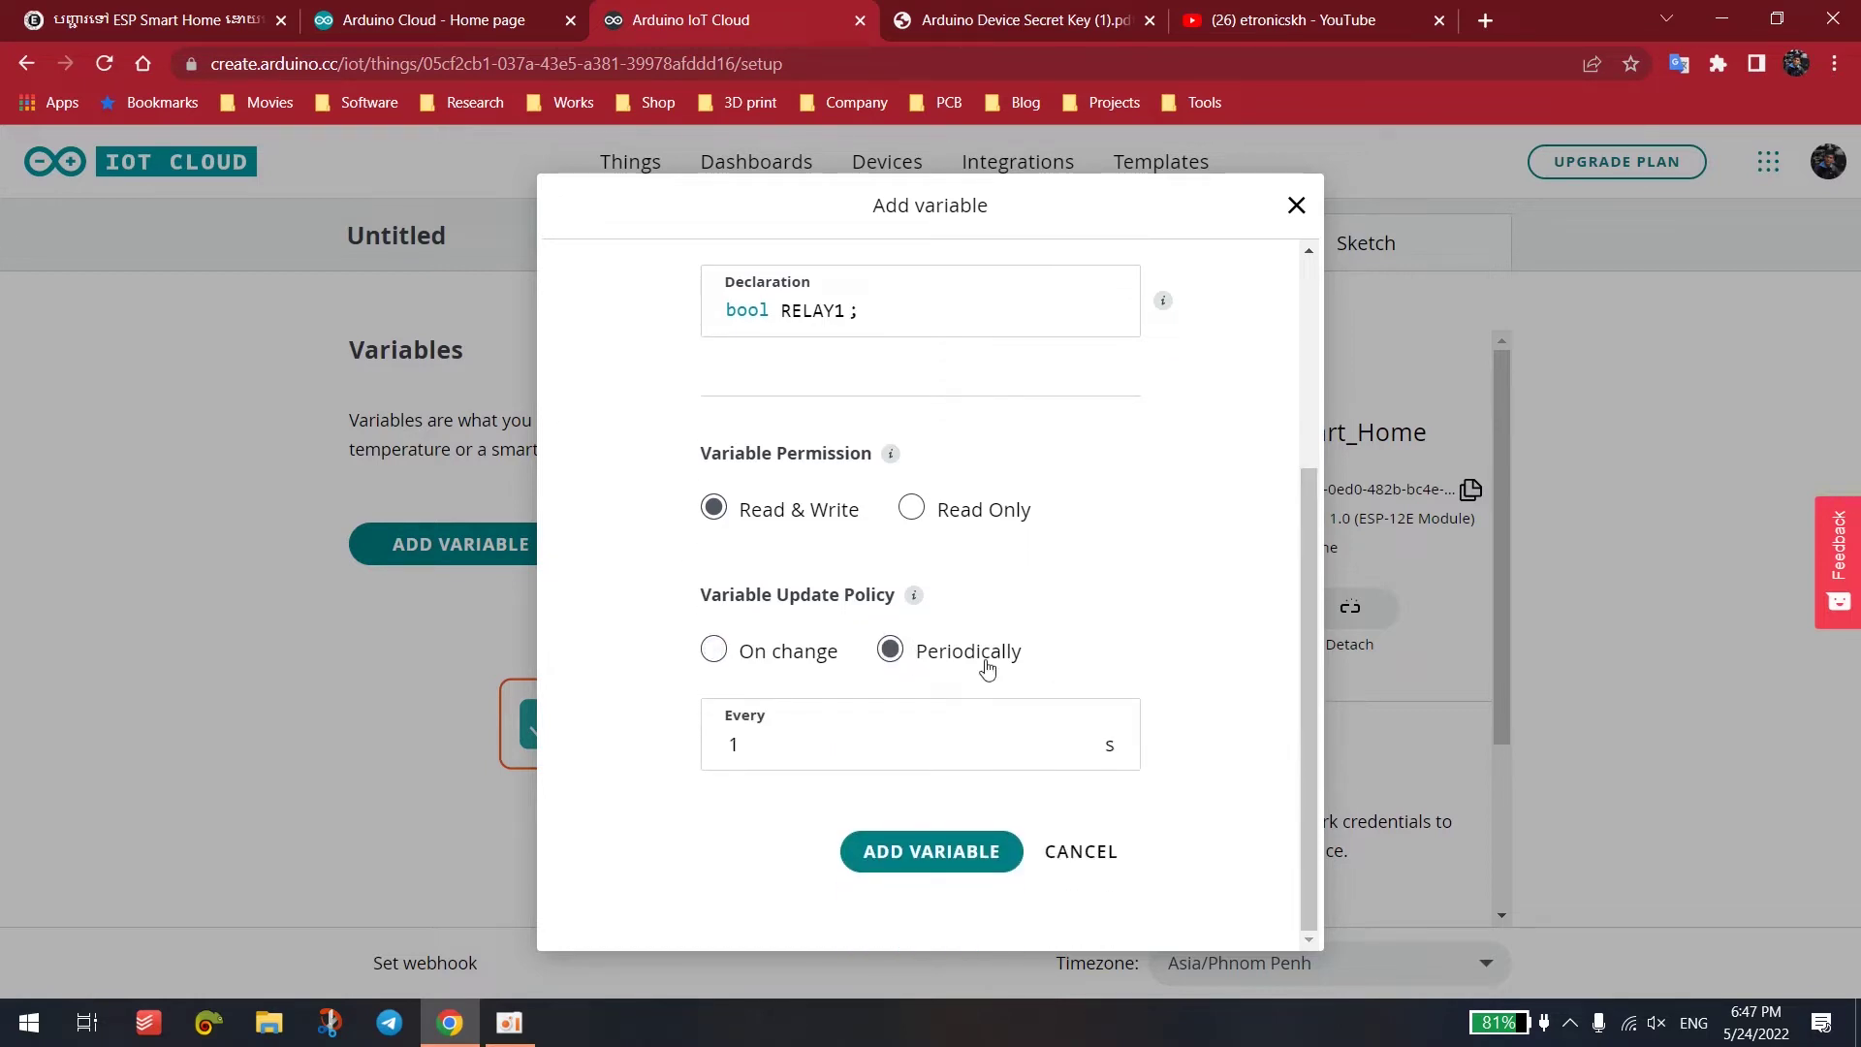
{"action": "left_click", "coordinate": [914, 752]}
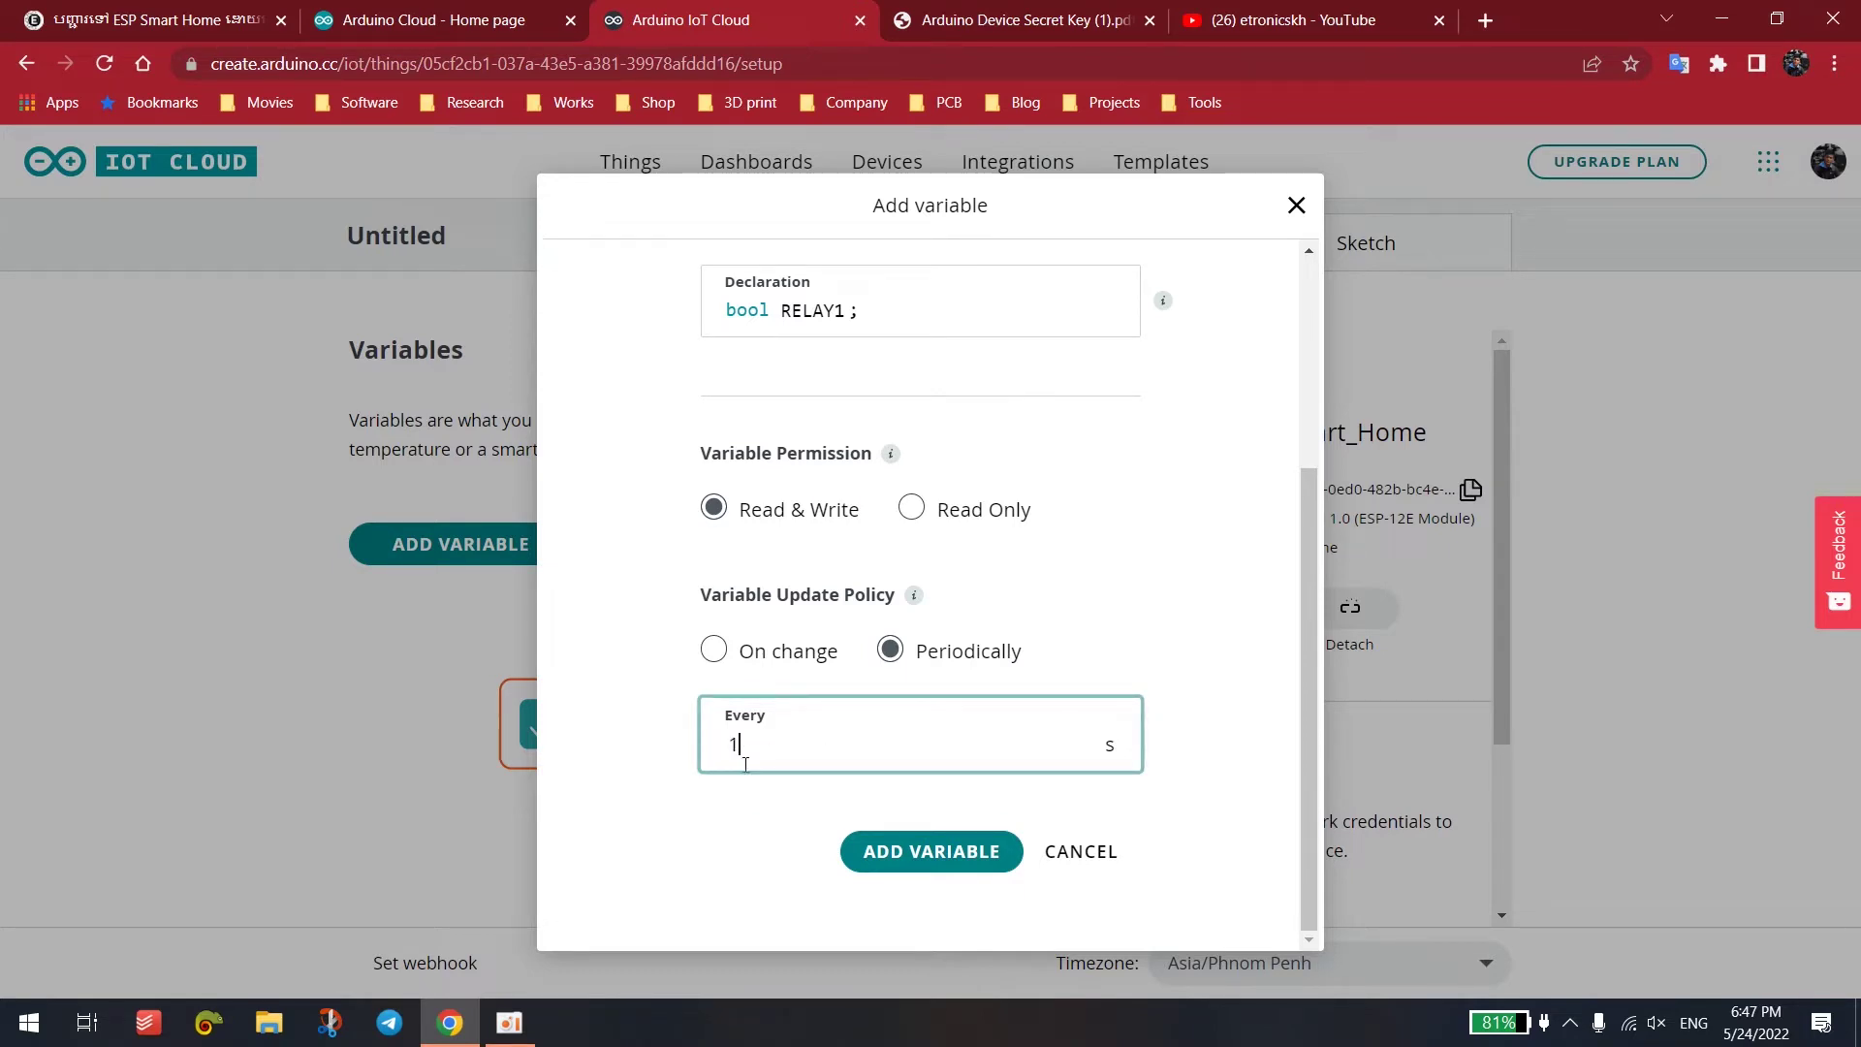
{"action": "left_click", "coordinate": [799, 746]}
{"action": "left_click", "coordinate": [979, 858]}
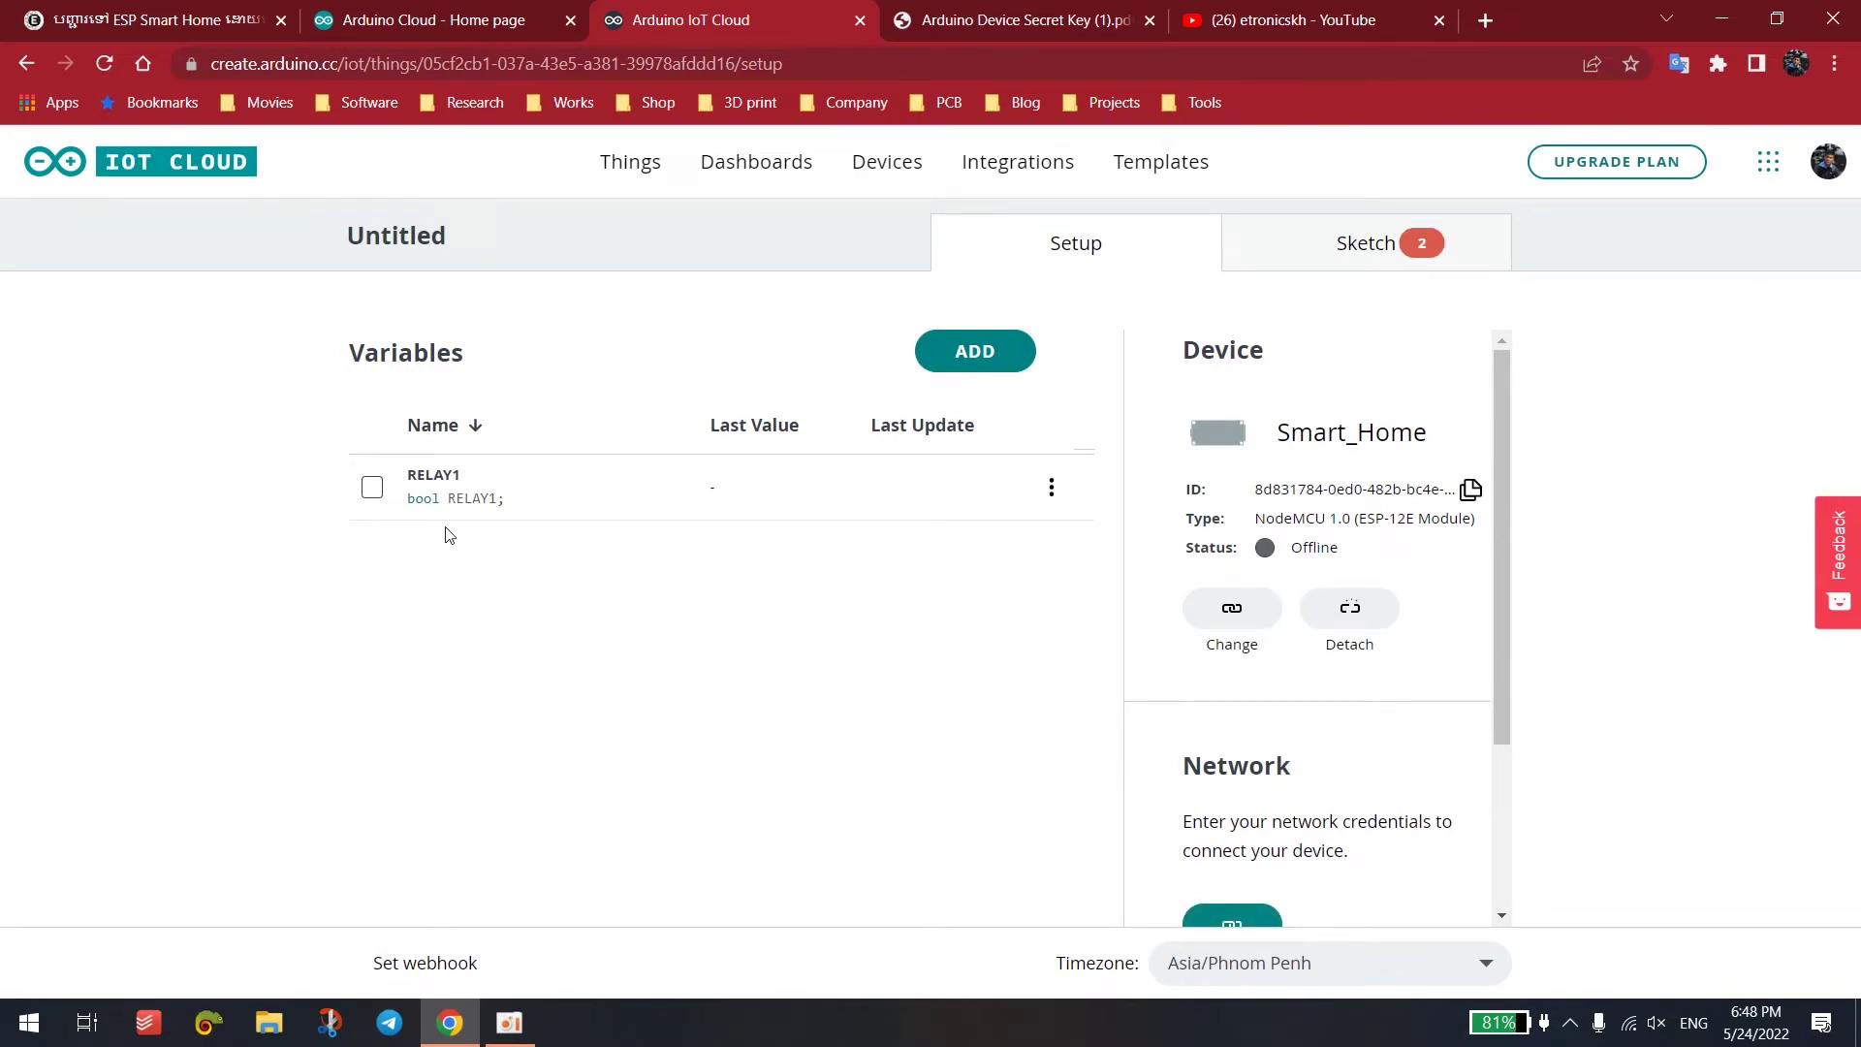
- Start another variable named RELAY2 of type Boolean, with its declaration changed to uppercase RELAY2
{"action": "left_click", "coordinate": [977, 354]}
{"action": "type", "text": "RE"}
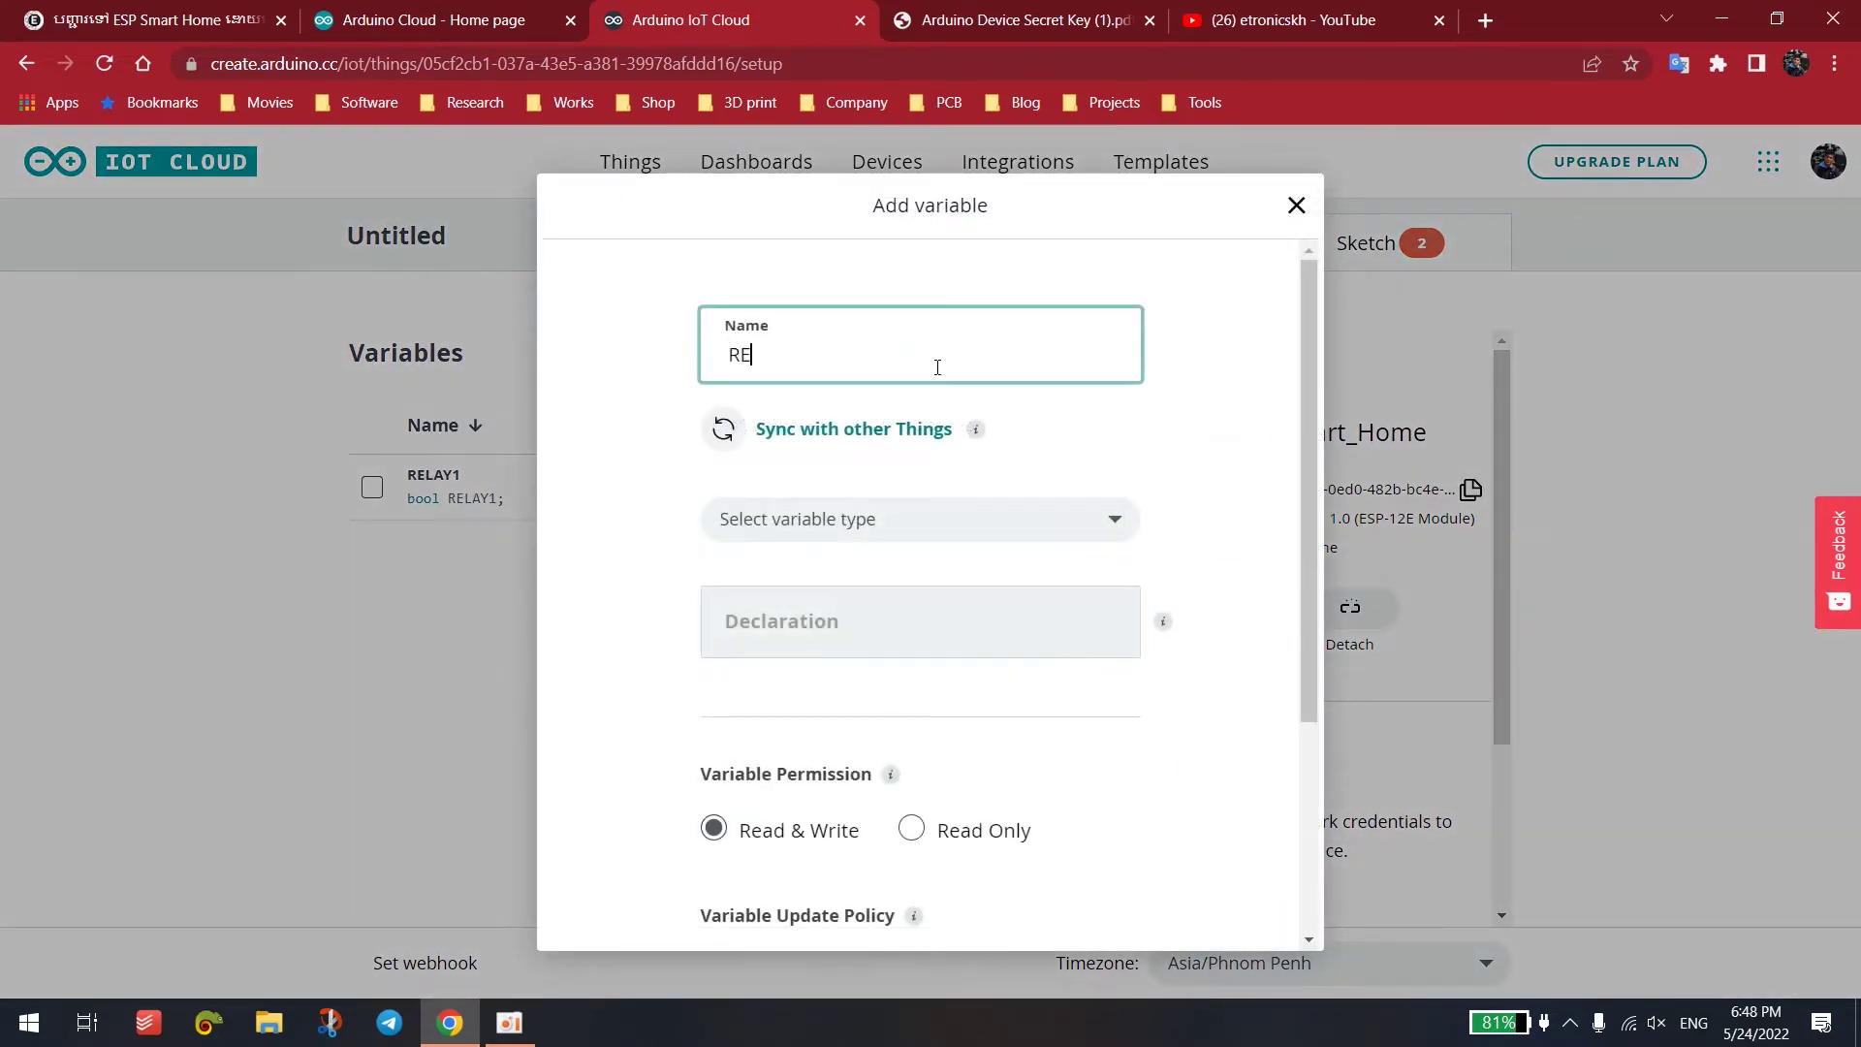
{"action": "type", "text": "LAY2"}
{"action": "left_click", "coordinate": [983, 520]}
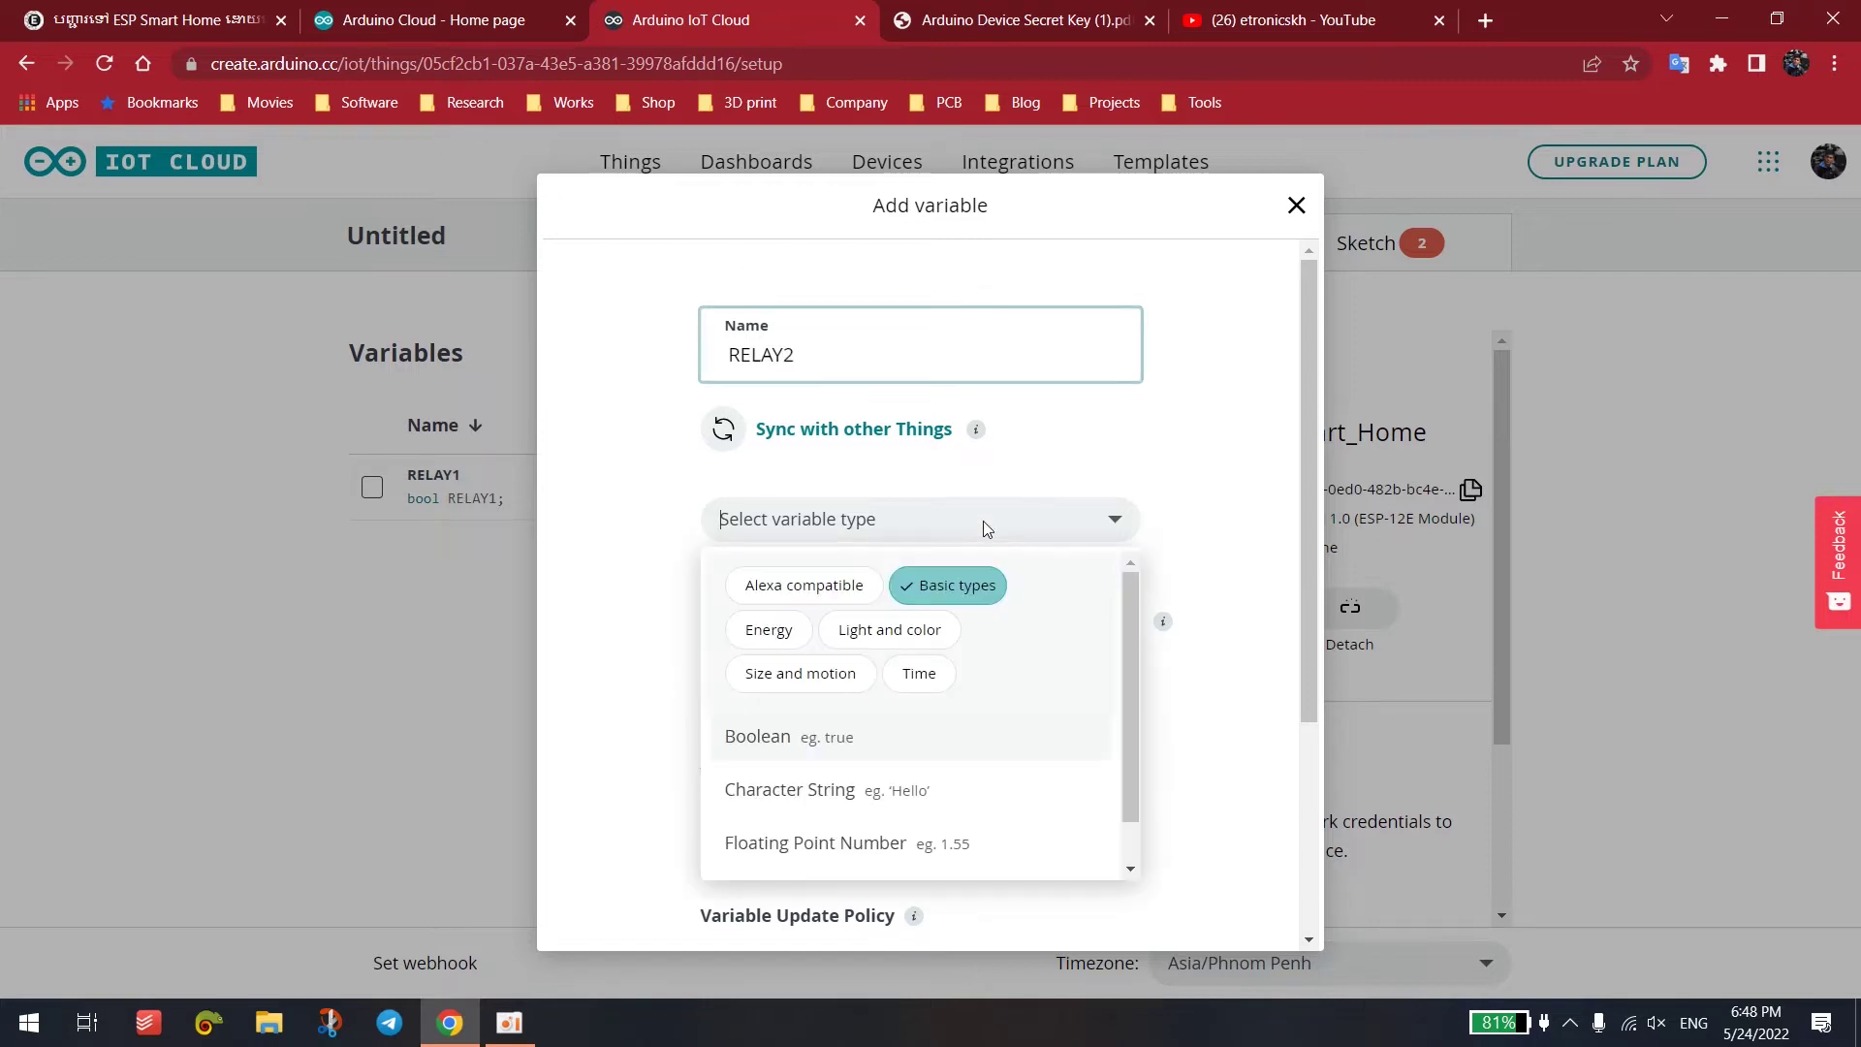
{"action": "left_click", "coordinate": [820, 740]}
{"action": "double_click", "coordinate": [794, 632]}
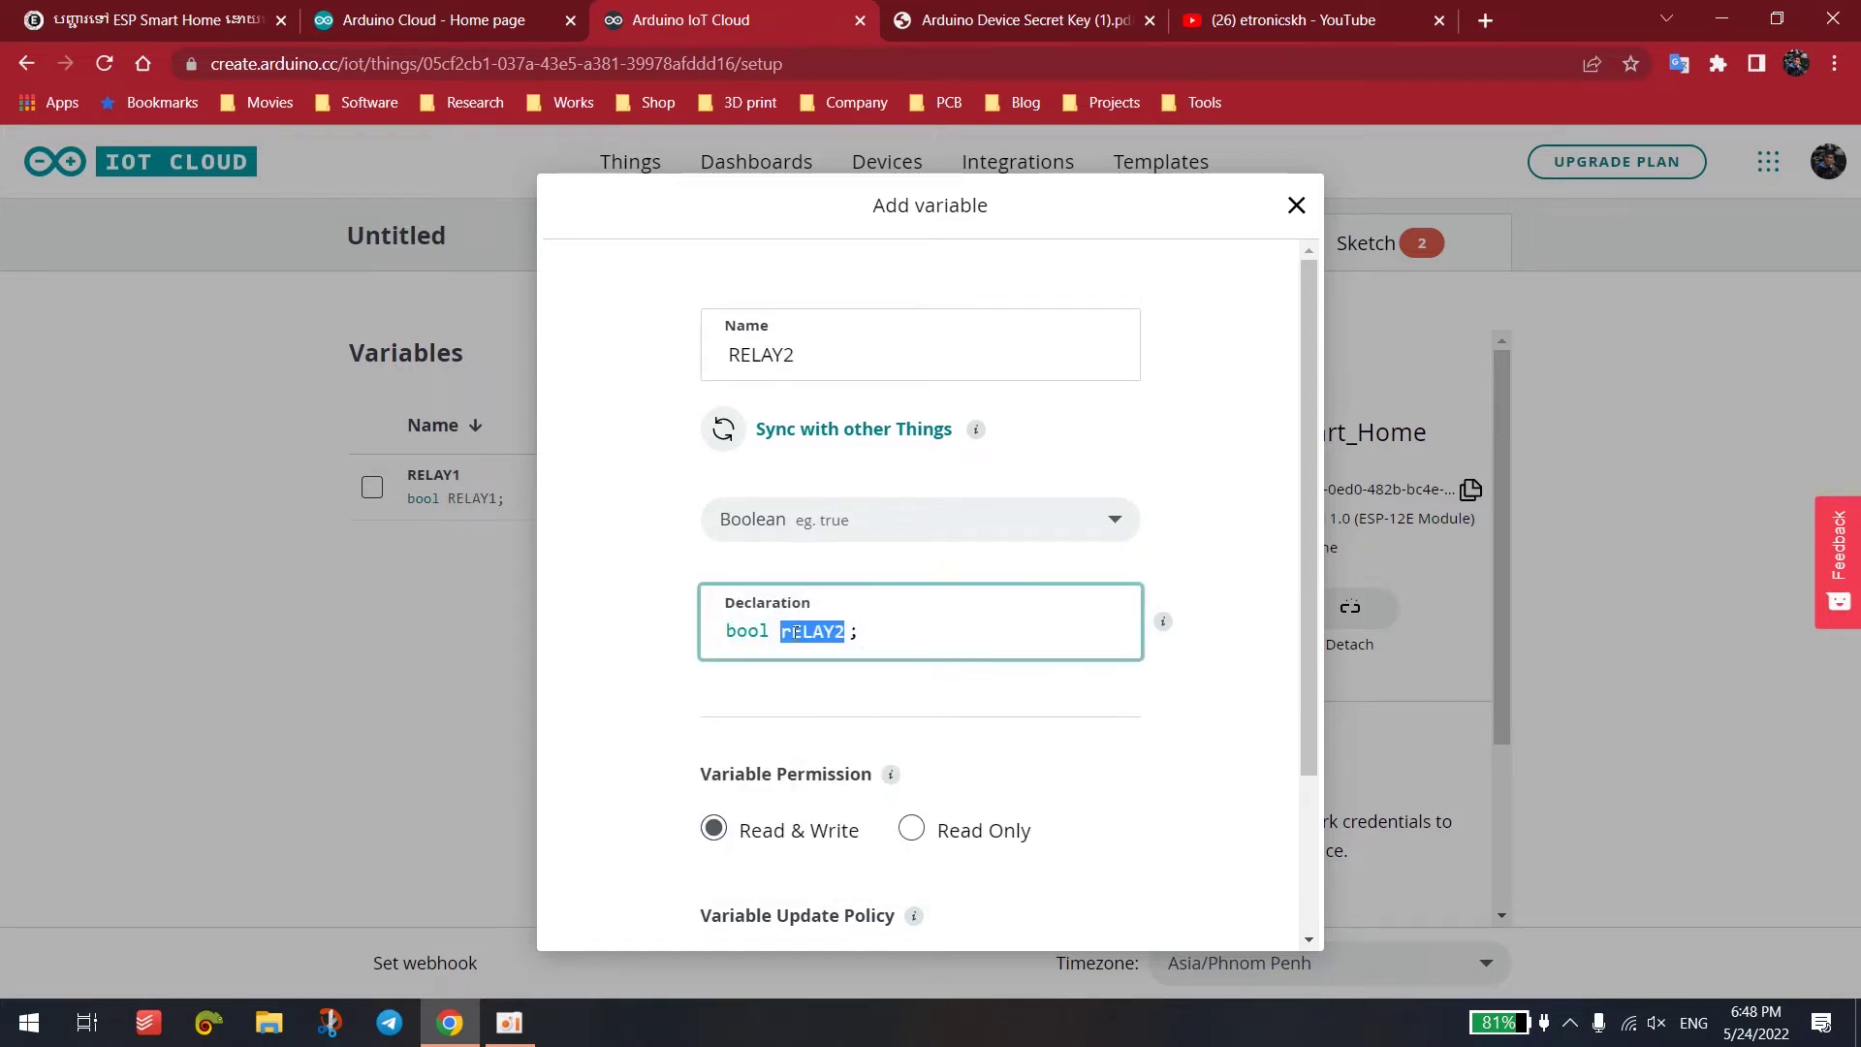
{"action": "key", "text": "Left"}
{"action": "key", "text": "Delete"}
{"action": "type", "text": "R"}
- Set RELAY2's update policy to Periodically, every 1 s, and add the variable
{"action": "scroll", "coordinate": [1303, 581], "scroll_direction": "down", "scroll_amount": 2}
{"action": "left_click", "coordinate": [889, 754]}
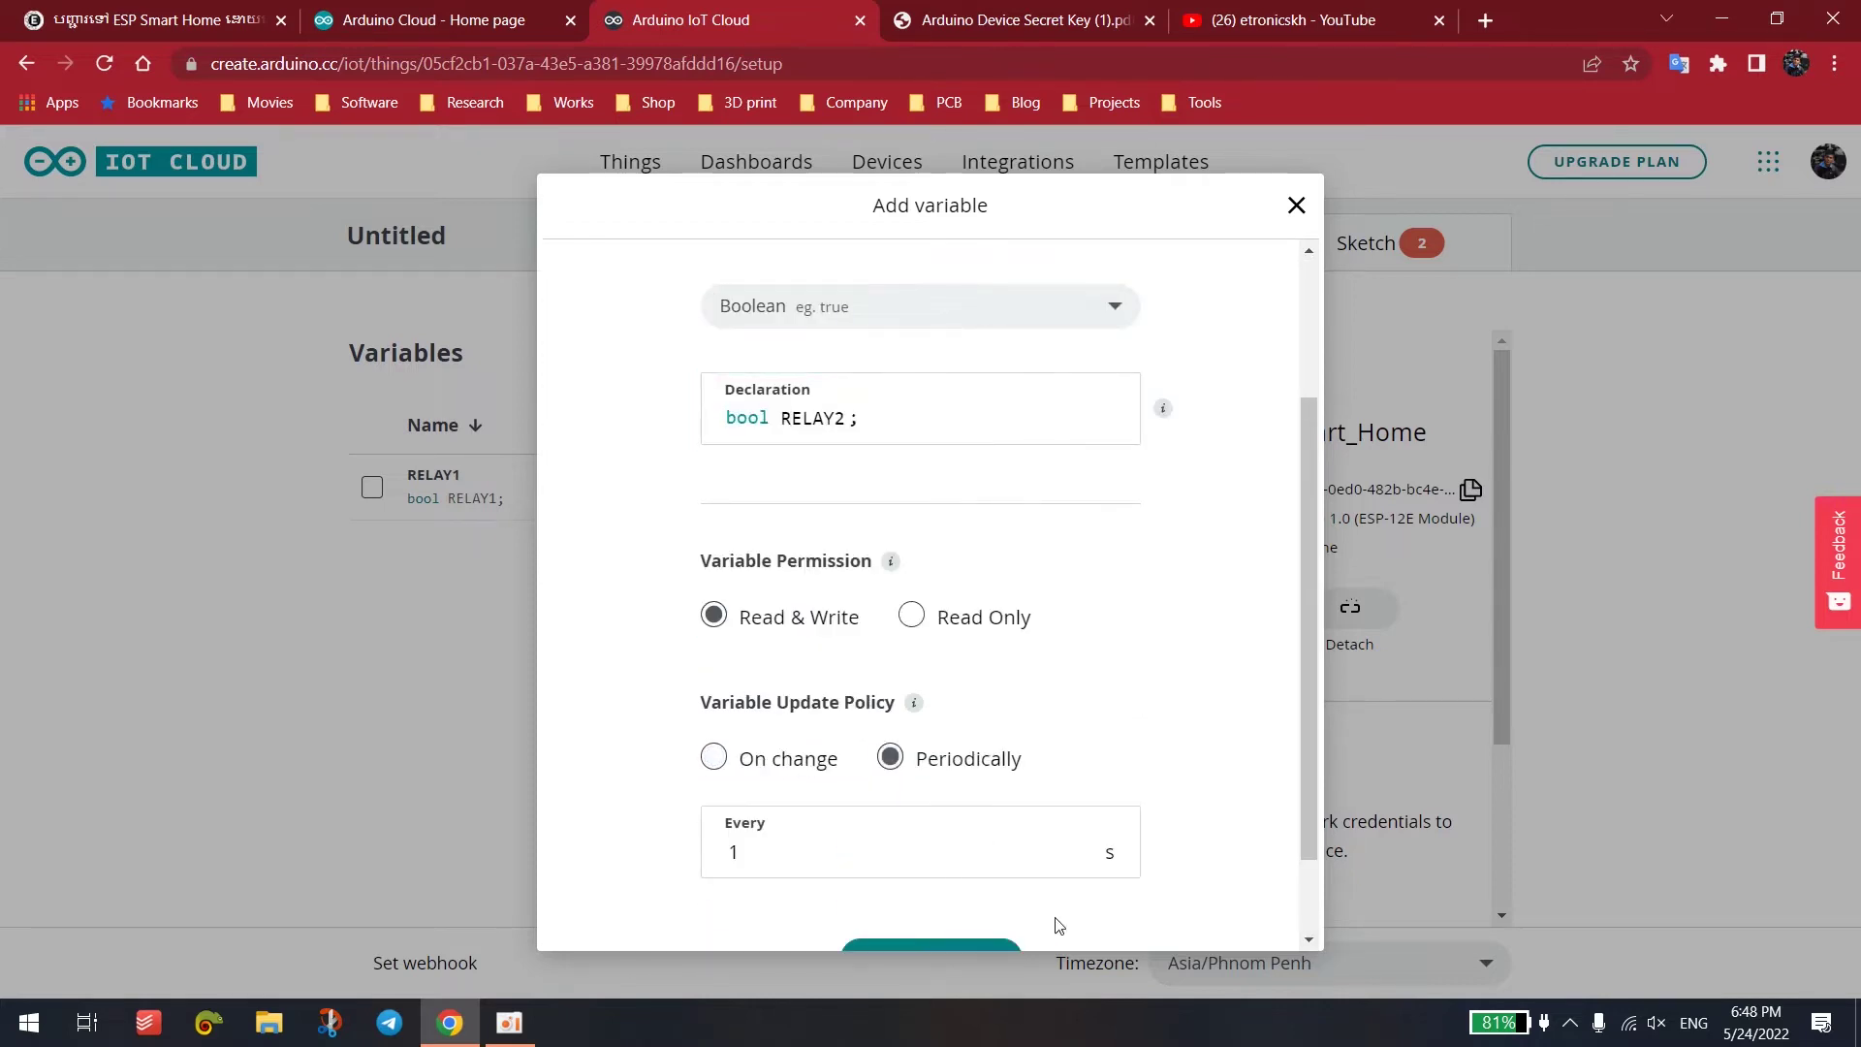
{"action": "scroll", "coordinate": [1310, 791], "scroll_direction": "down", "scroll_amount": 1}
{"action": "left_click", "coordinate": [964, 841]}
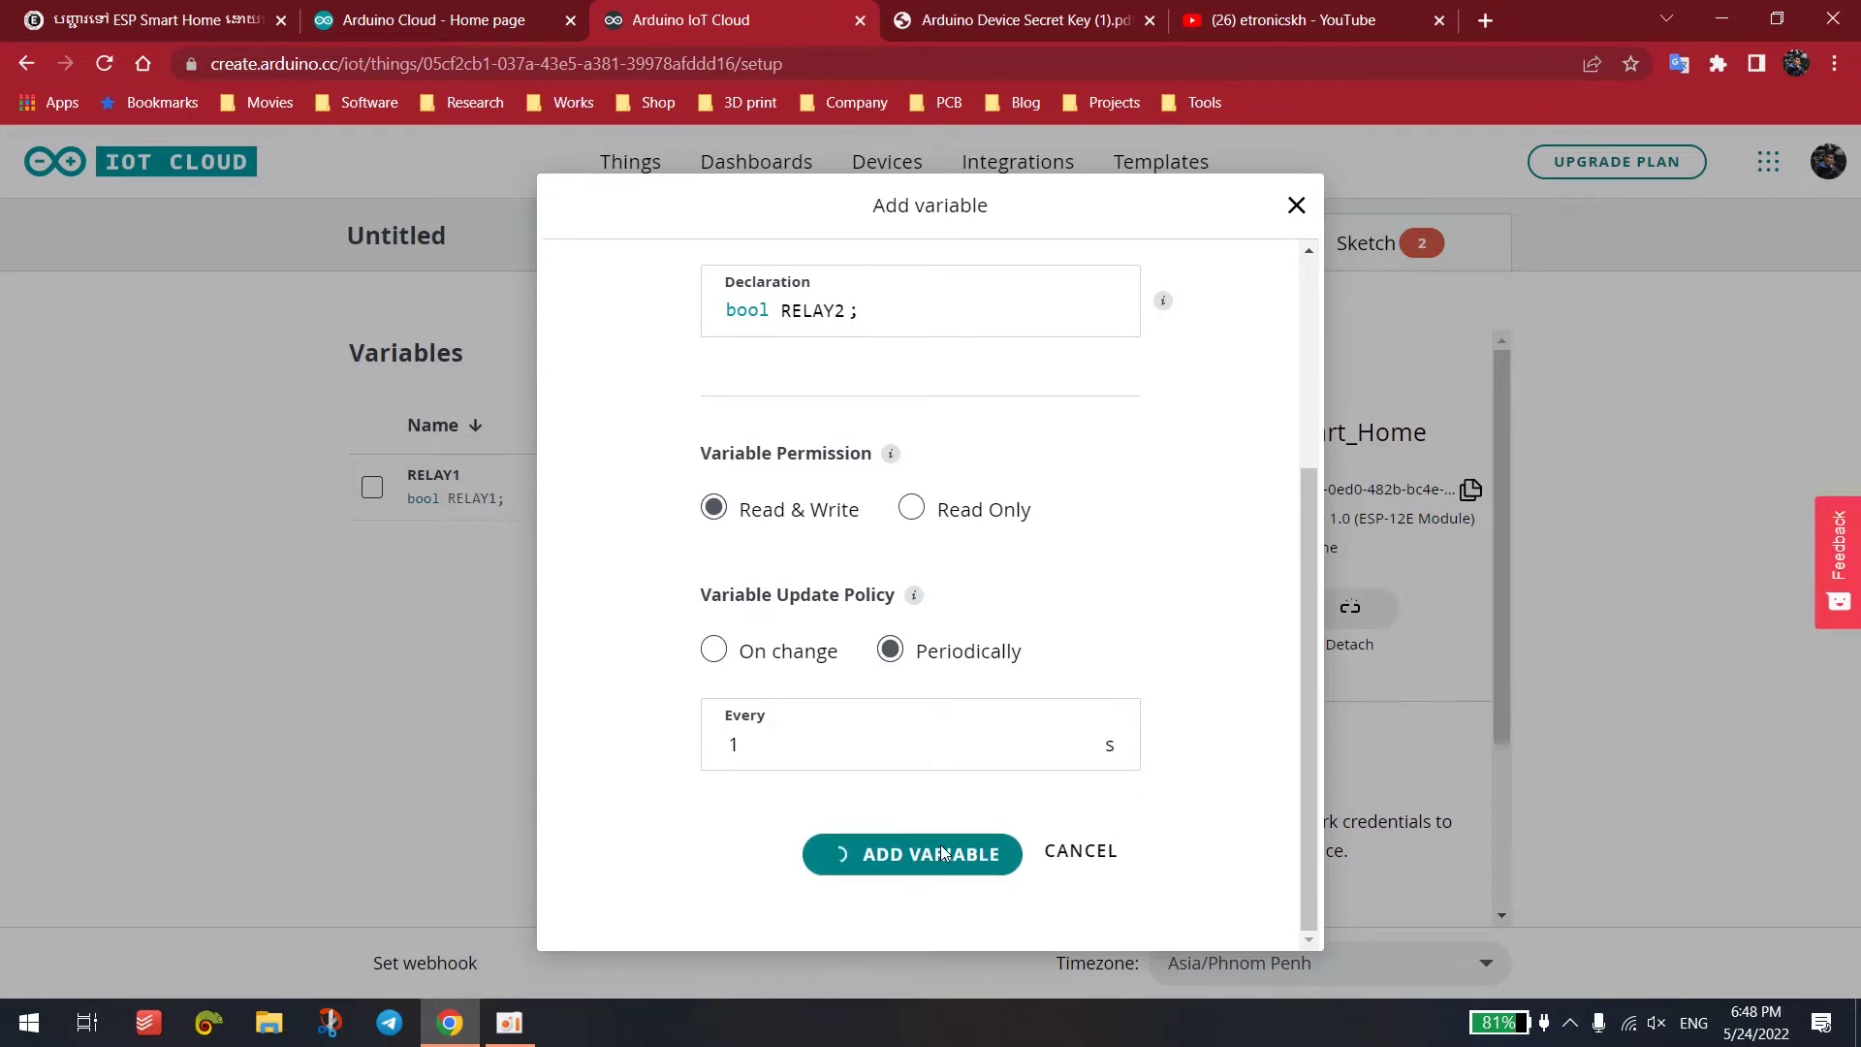
- Start another variable named RELAY3 of type Boolean, with its declaration changed to uppercase RELAY3
{"action": "left_click", "coordinate": [974, 351]}
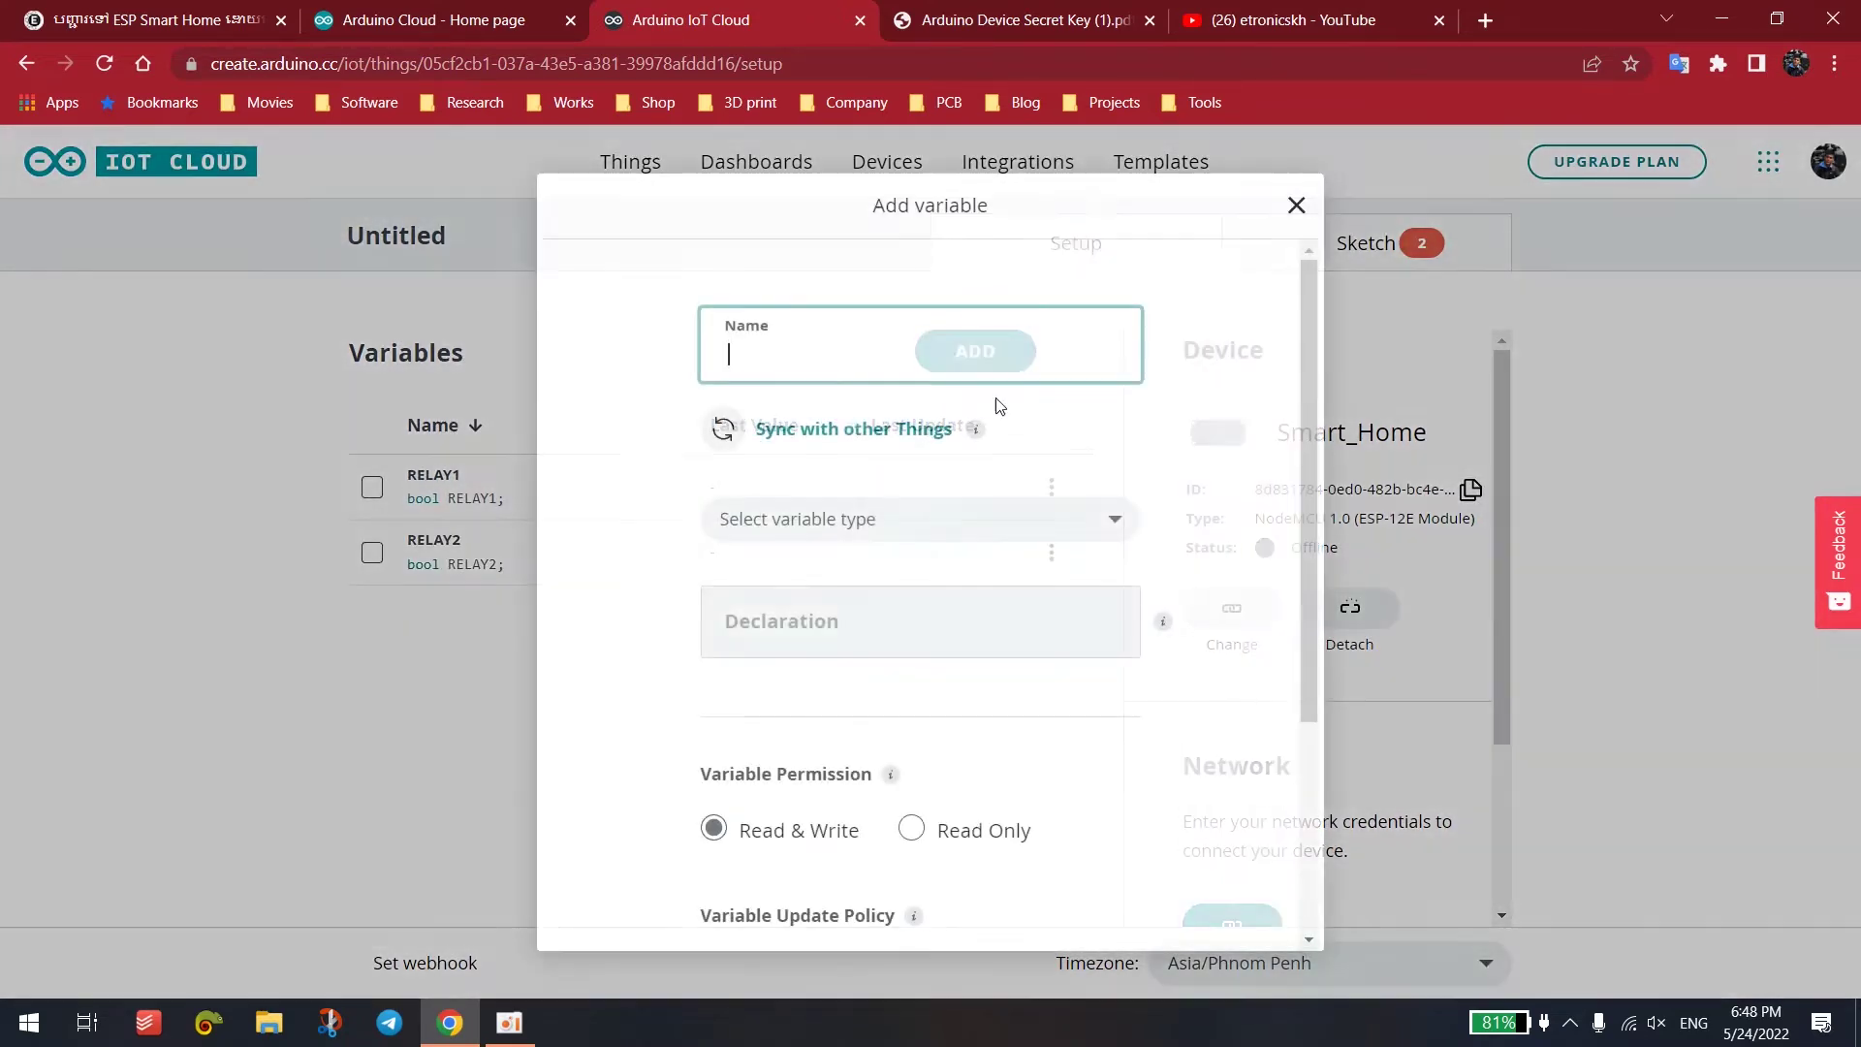
{"action": "type", "text": "REL"}
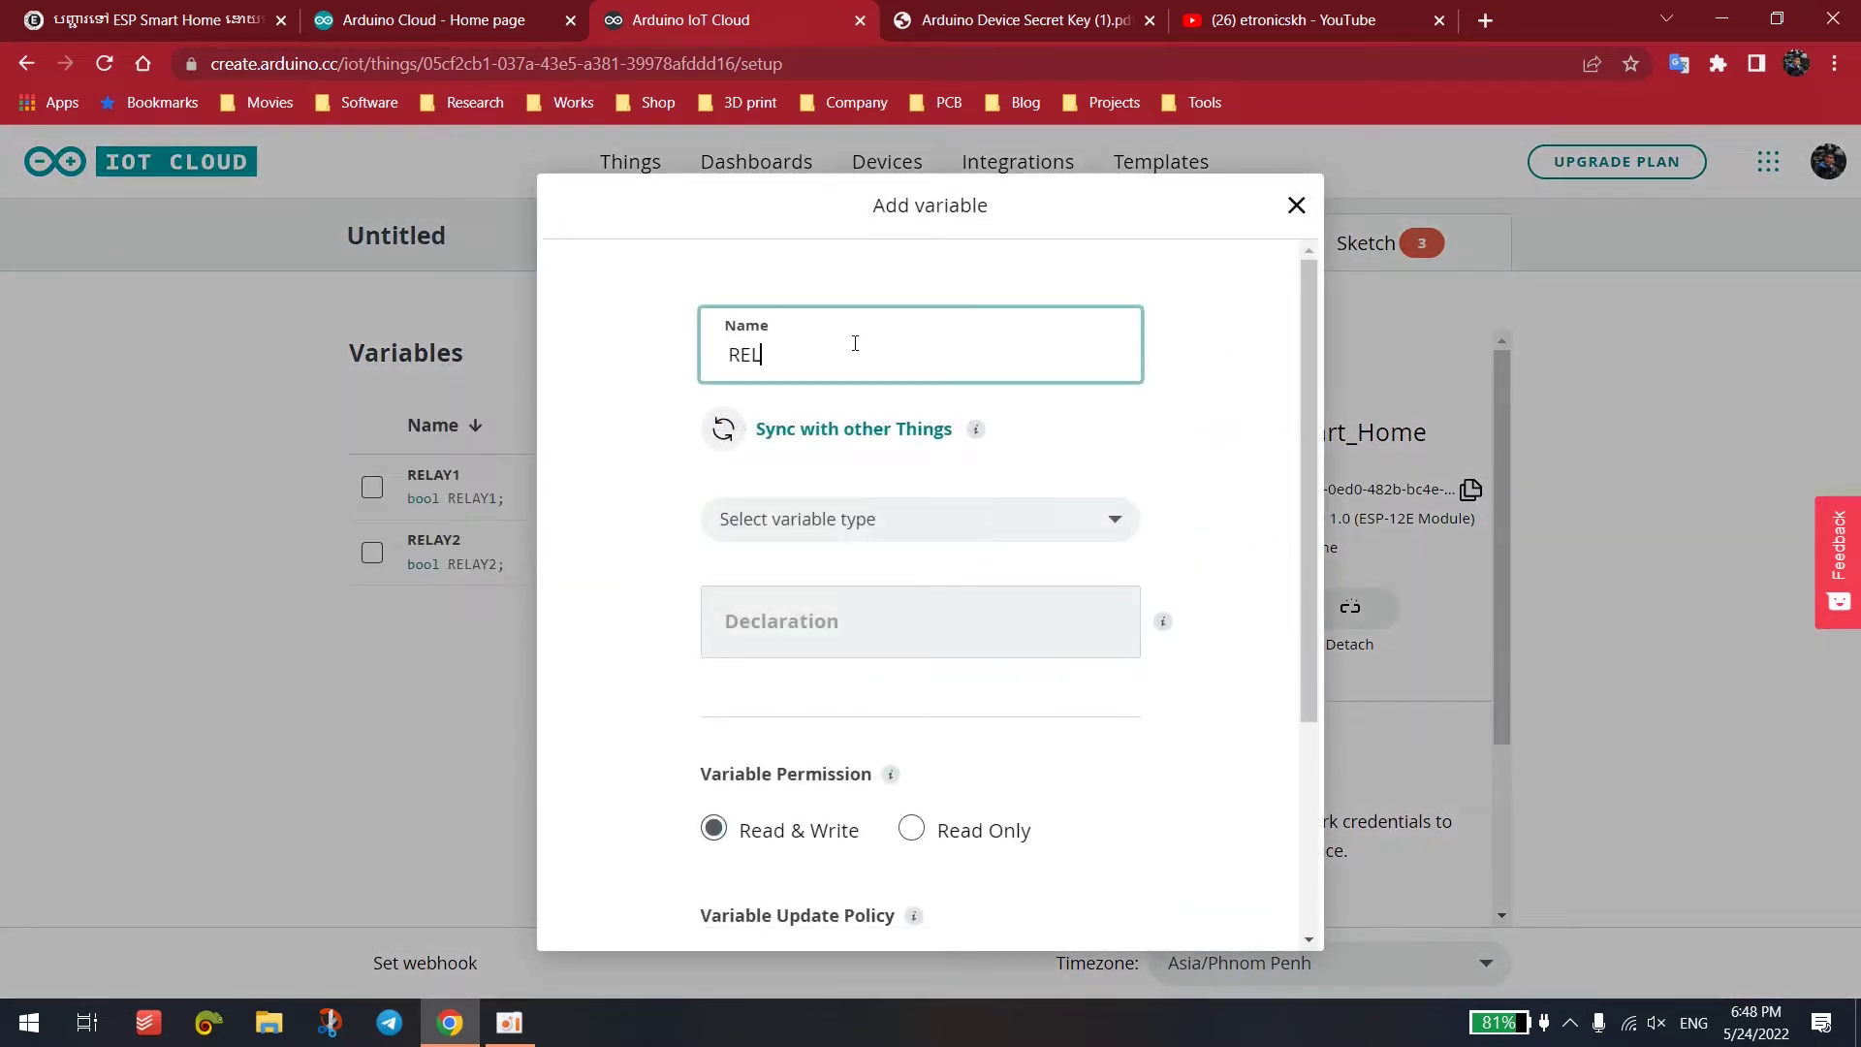
{"action": "type", "text": "AY3"}
{"action": "left_click", "coordinate": [929, 508]}
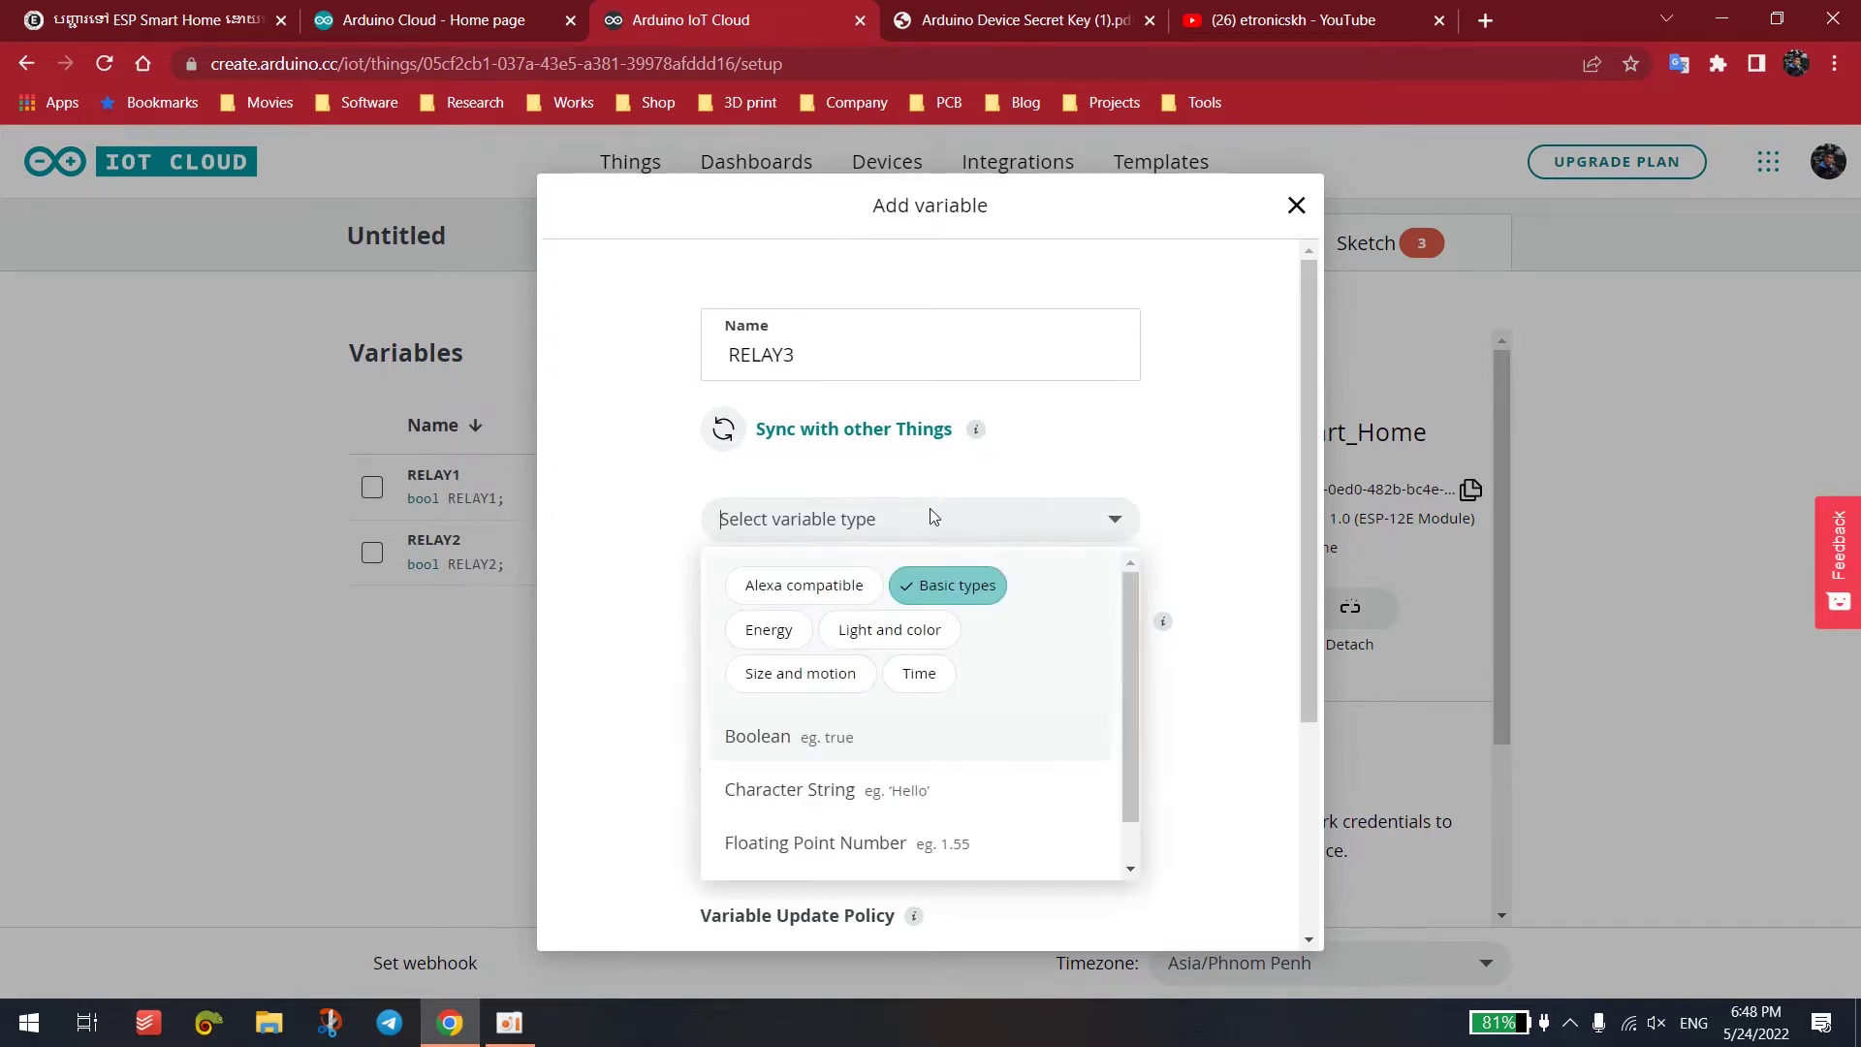
{"action": "left_click", "coordinate": [830, 746]}
{"action": "left_click", "coordinate": [792, 632]}
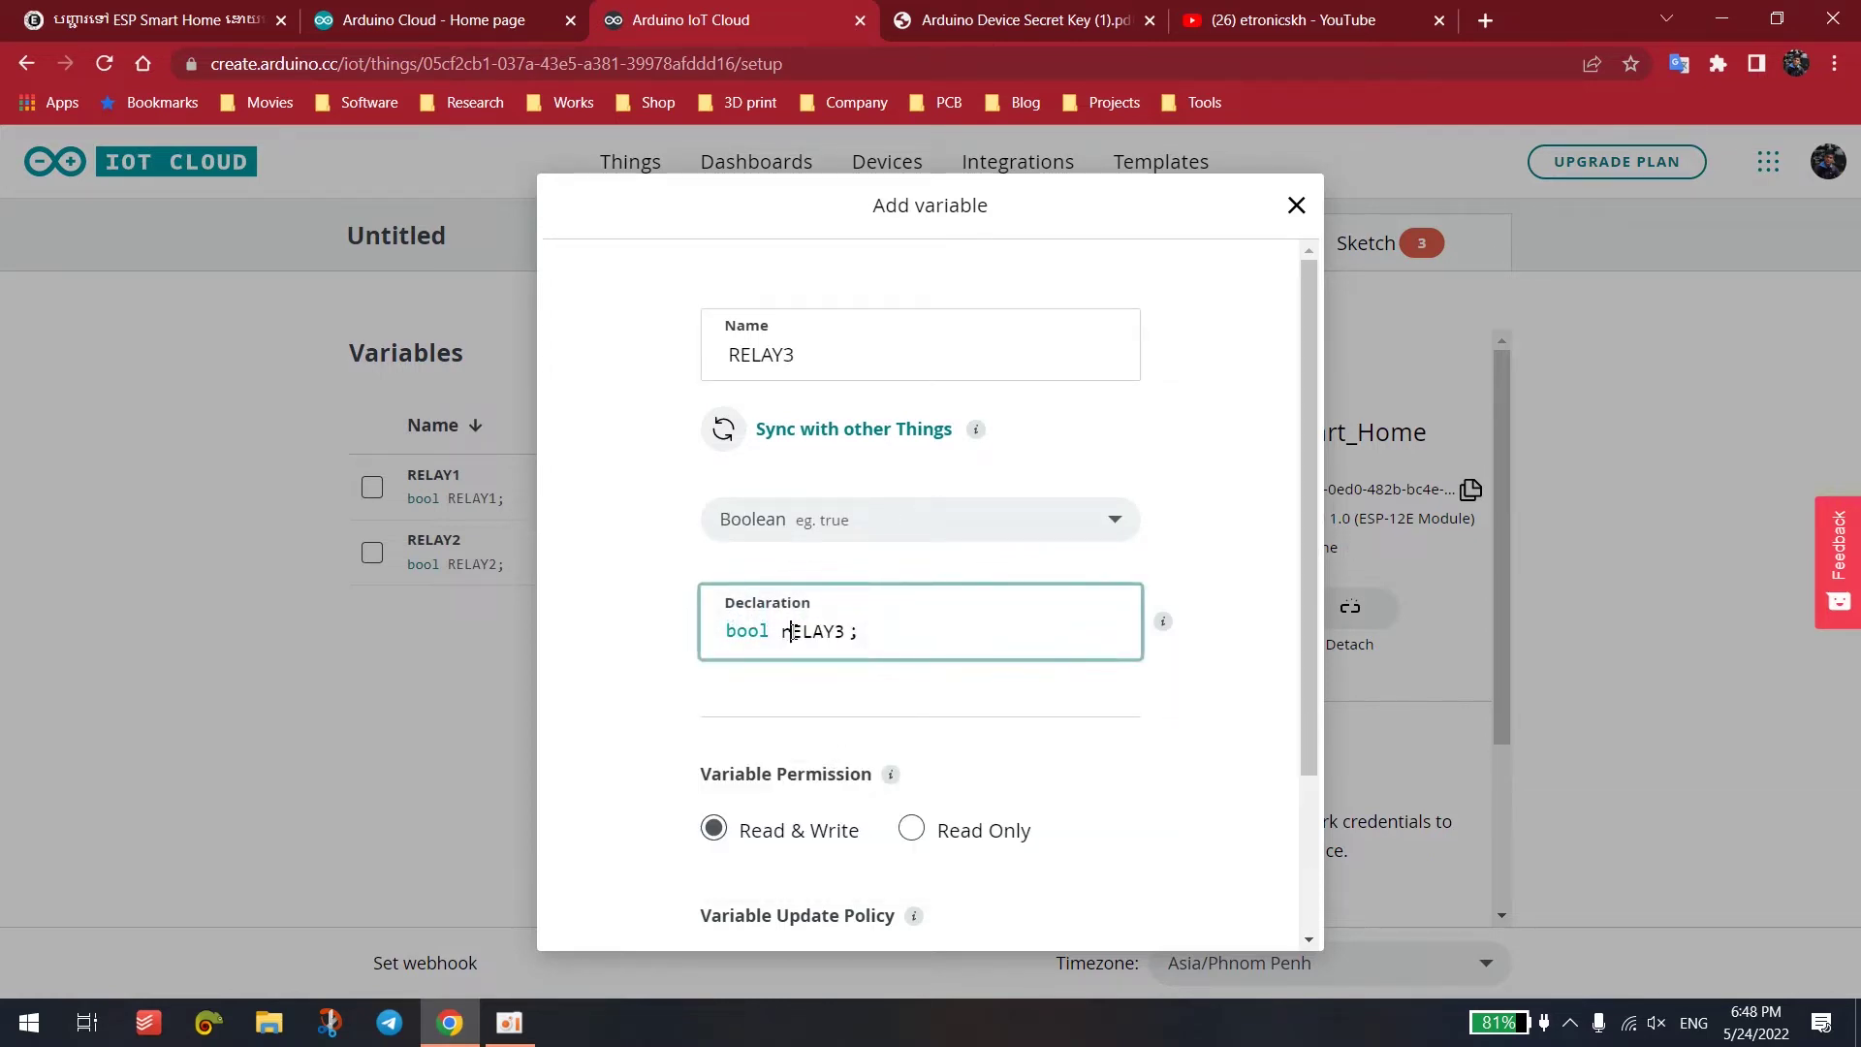
{"action": "key", "text": "BackSpace"}
{"action": "type", "text": "R"}
- Set RELAY3's update policy to Periodically, every 1 s, and add the variable
{"action": "scroll", "coordinate": [1297, 630], "scroll_direction": "down", "scroll_amount": 2}
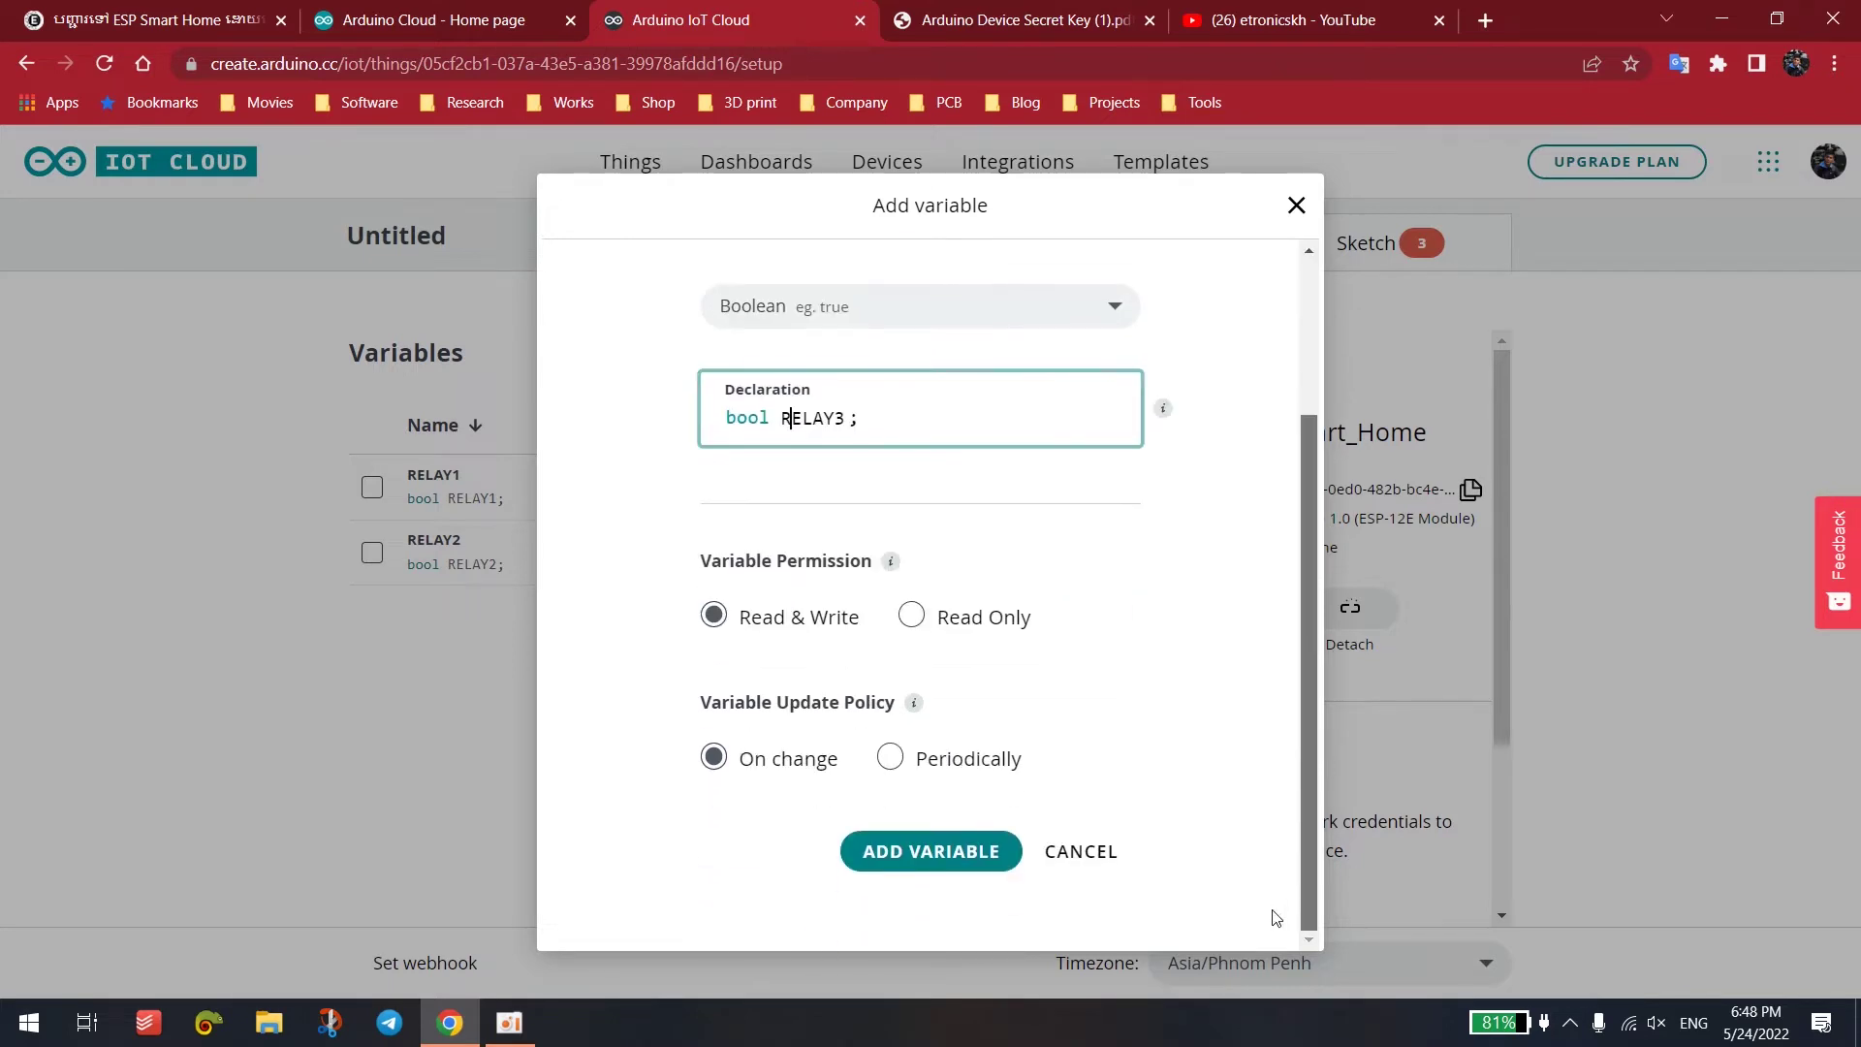
{"action": "left_click", "coordinate": [890, 758]}
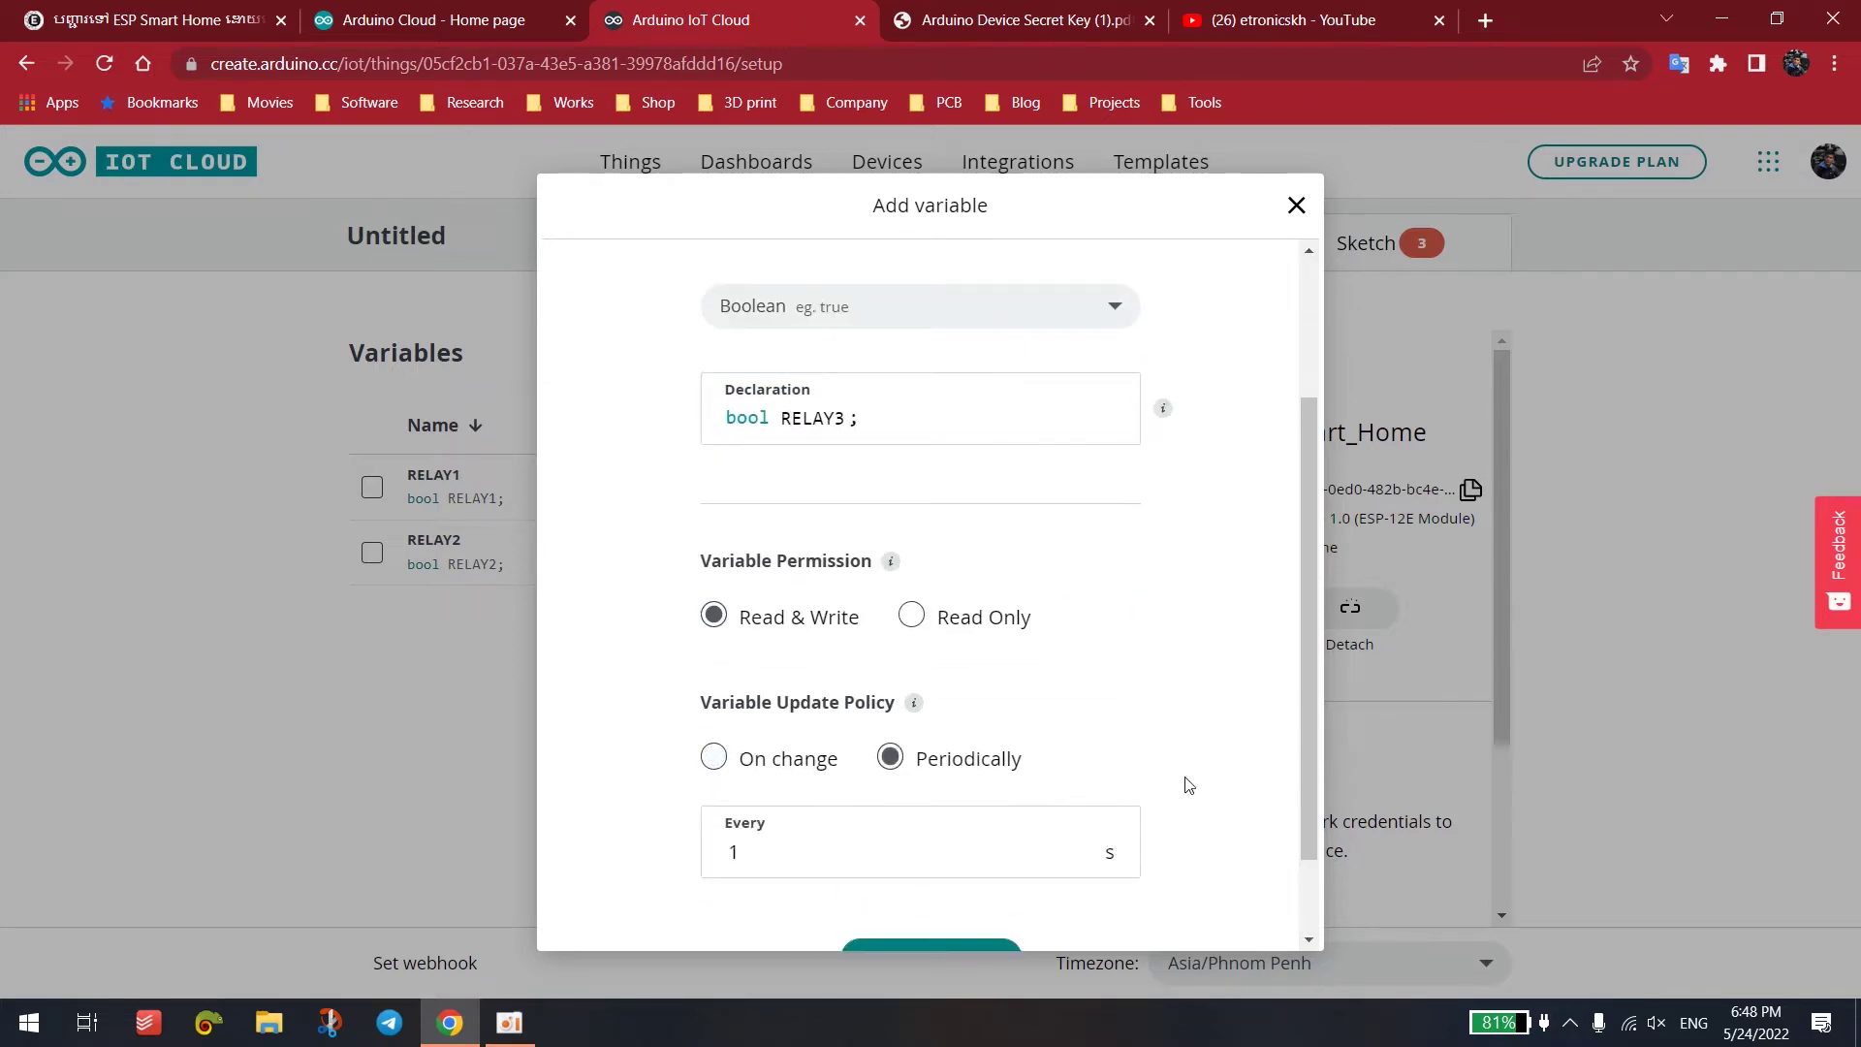
{"action": "scroll", "coordinate": [1175, 823], "scroll_direction": "up", "scroll_amount": 2}
{"action": "scroll", "coordinate": [1172, 826], "scroll_direction": "down", "scroll_amount": 3}
{"action": "left_click", "coordinate": [946, 846]}
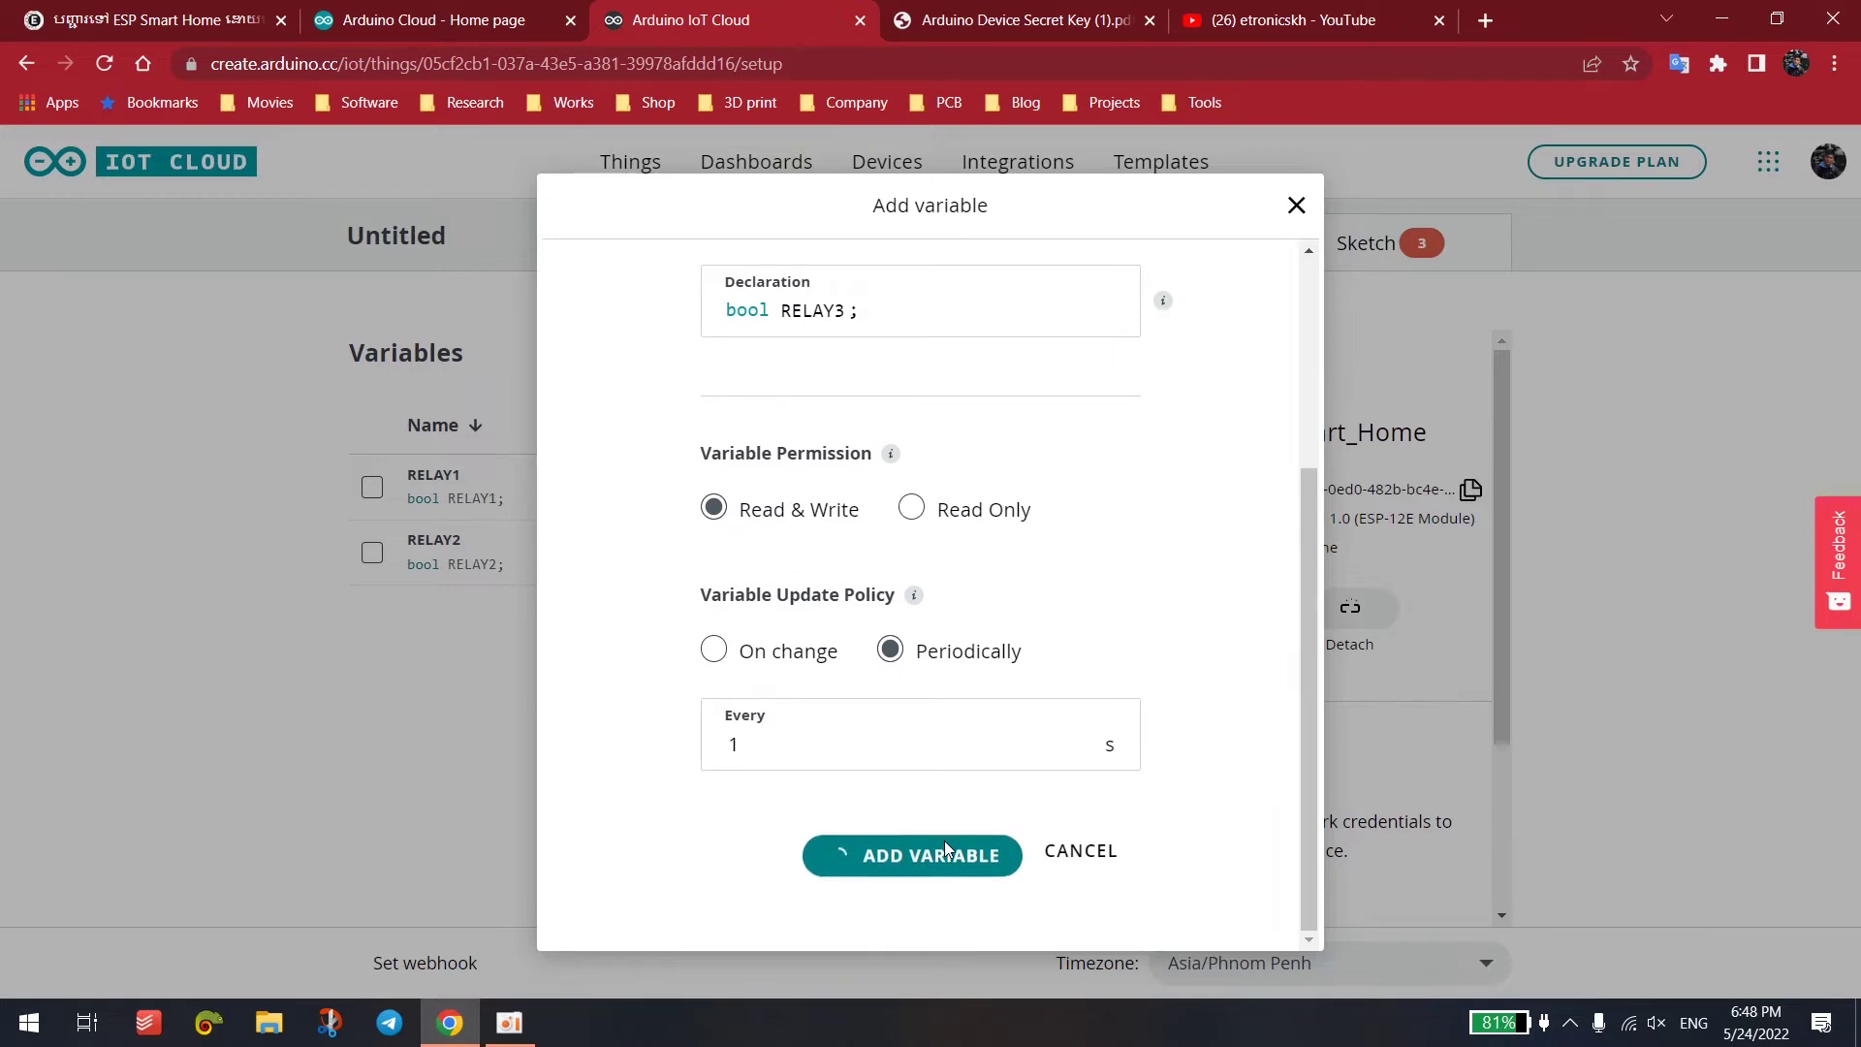
- Start another variable named RELAY4 of type Boolean, with its declaration changed to uppercase RELAY4
{"action": "left_click", "coordinate": [972, 351]}
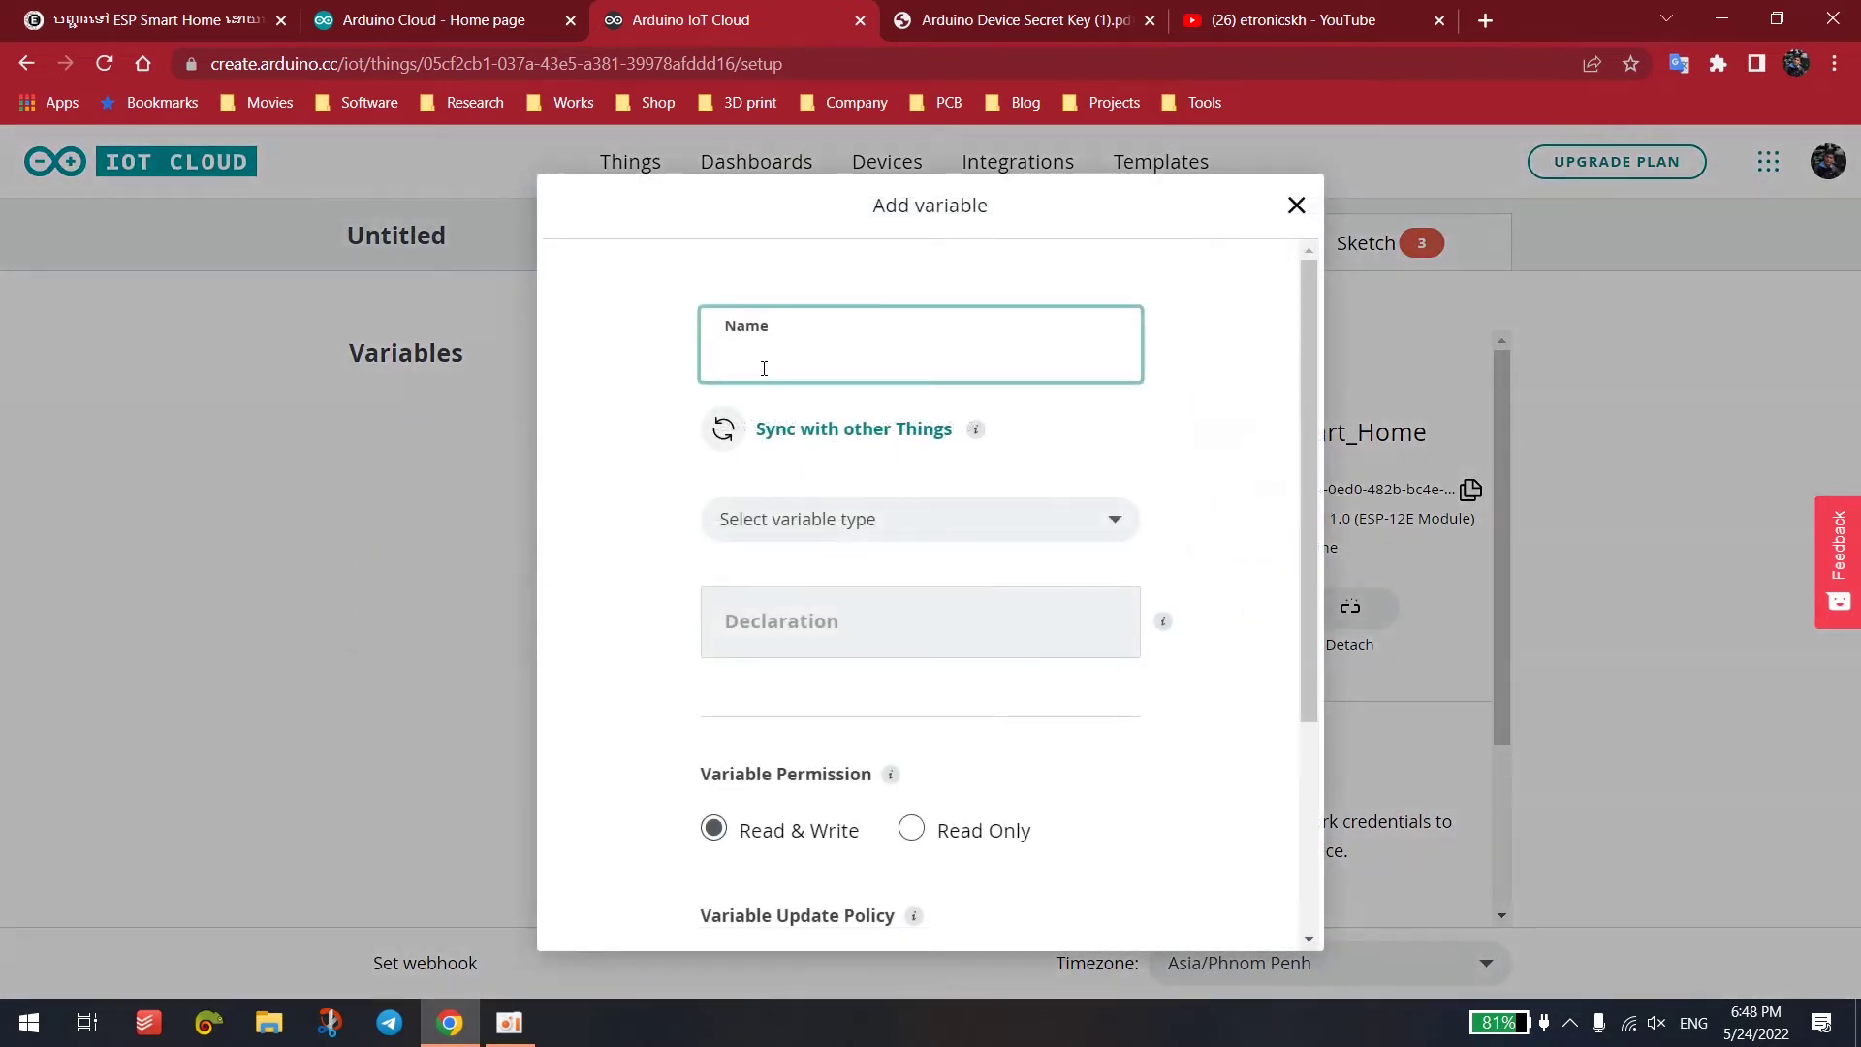
{"action": "type", "text": "RELAY4"}
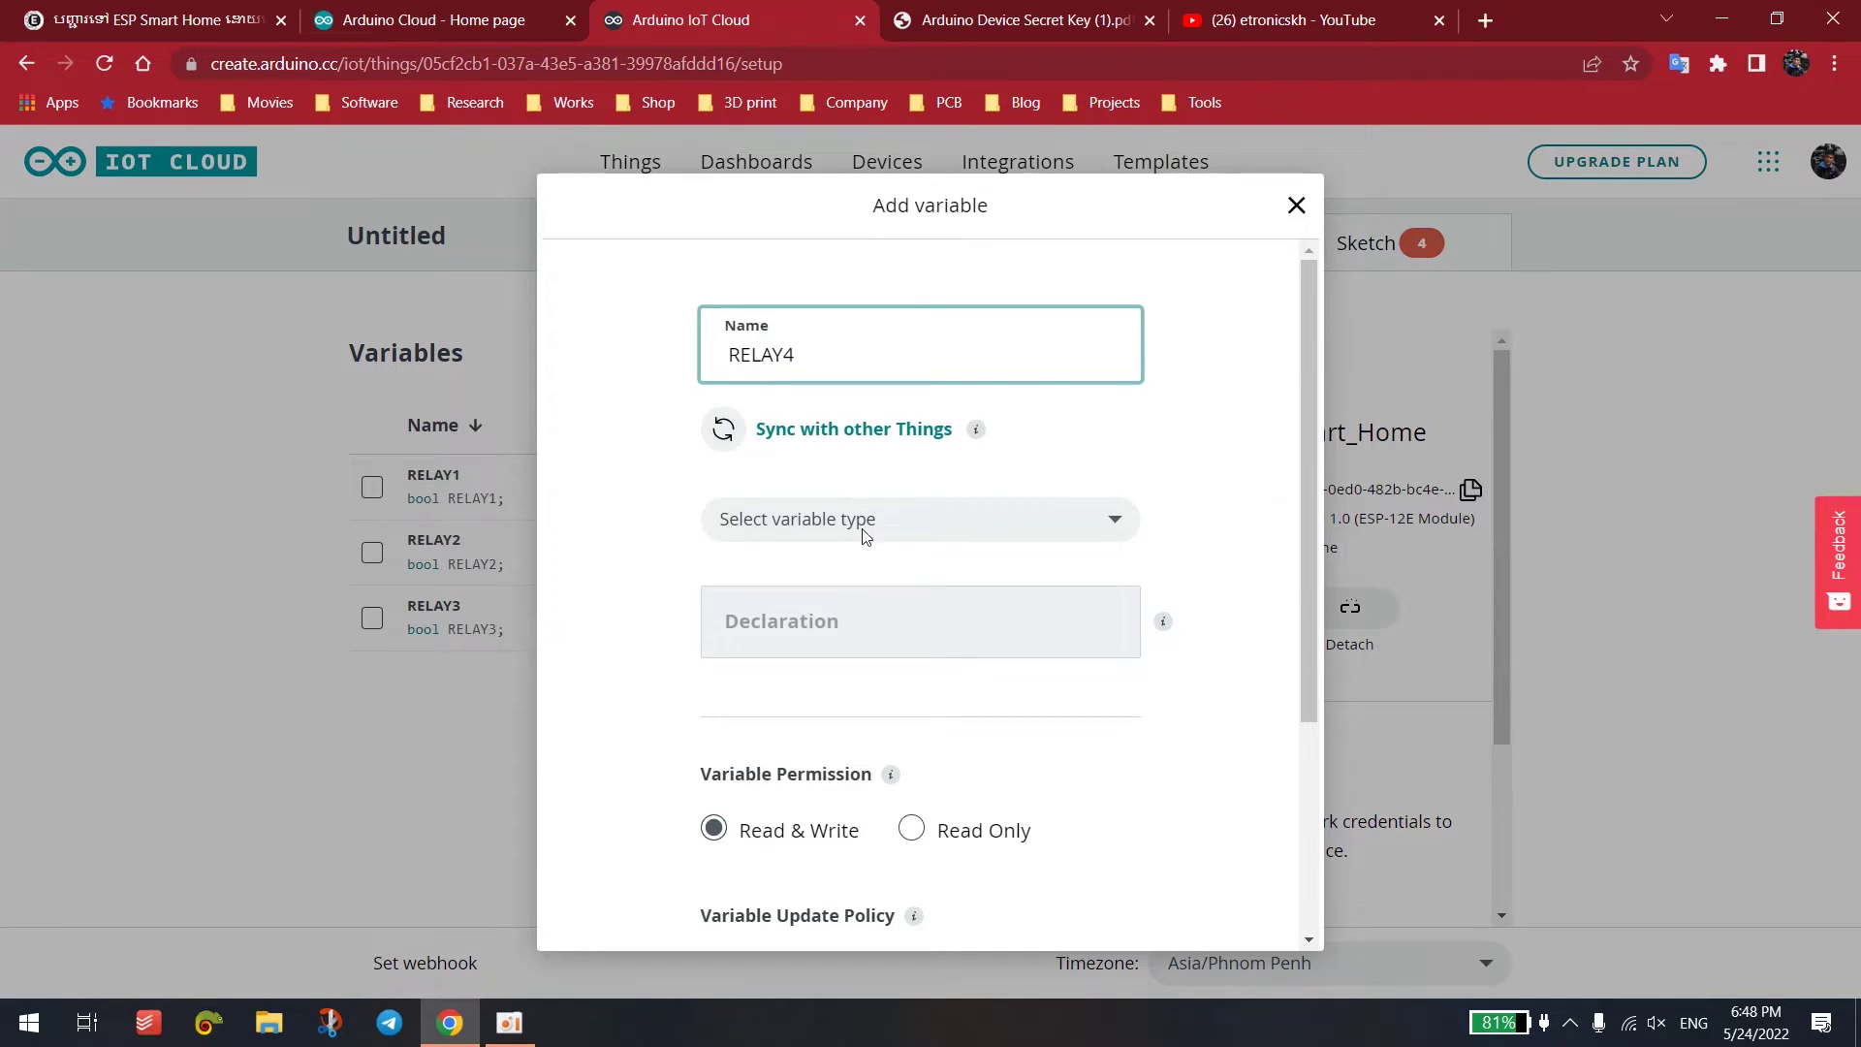
{"action": "left_click", "coordinate": [865, 536]}
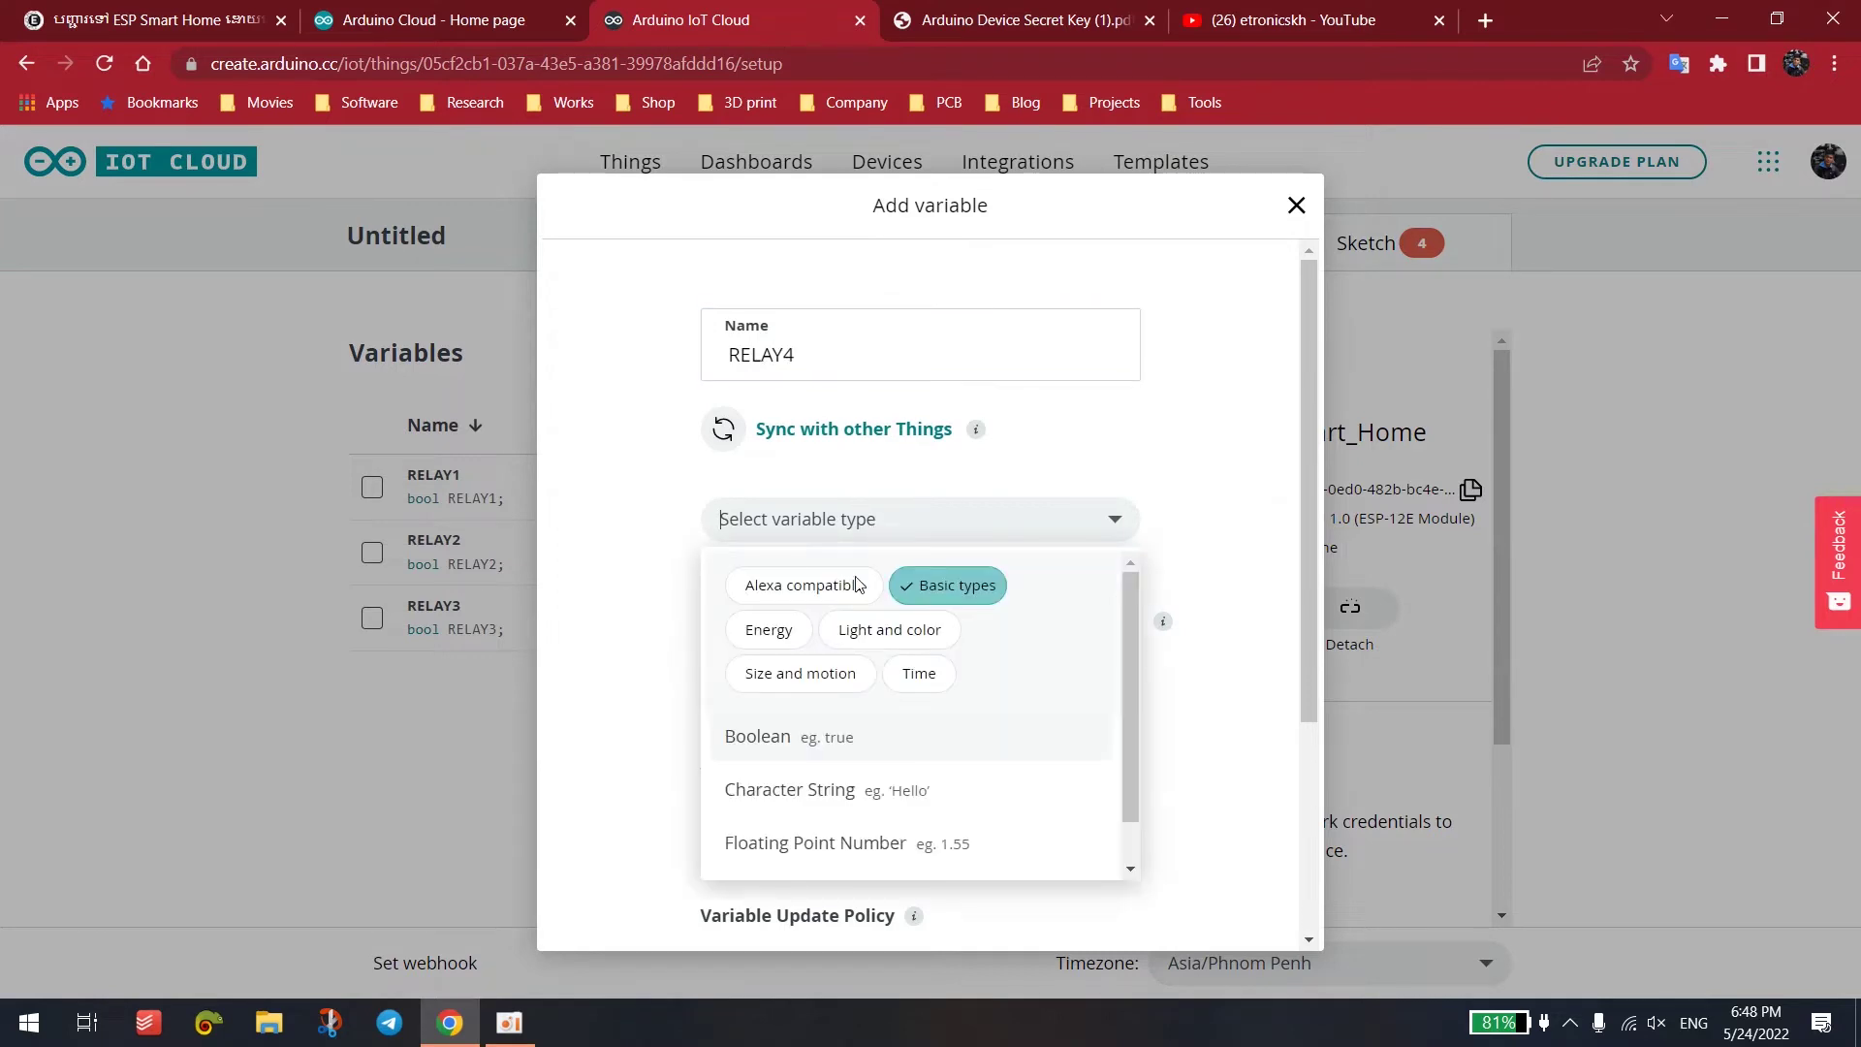
{"action": "left_click", "coordinate": [794, 740]}
{"action": "double_click", "coordinate": [791, 640]}
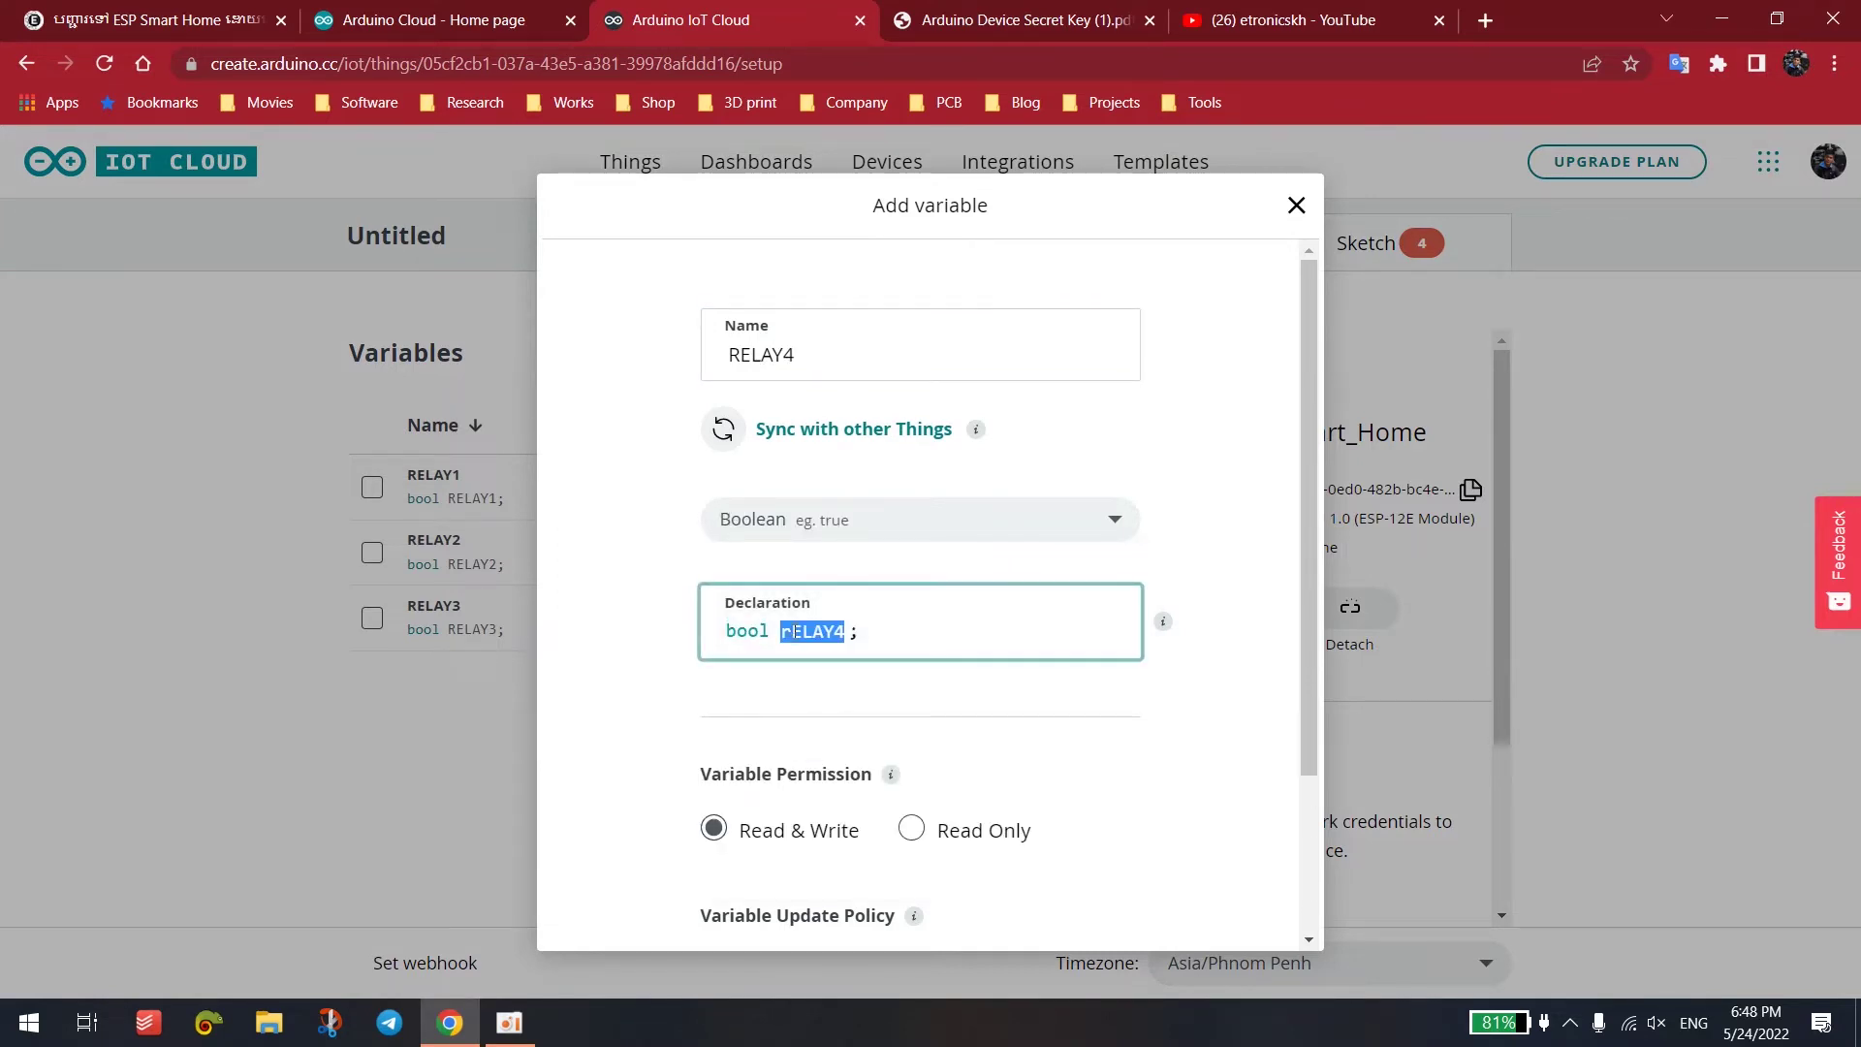
{"action": "left_click", "coordinate": [792, 637]}
{"action": "key", "text": "BackSpace"}
{"action": "type", "text": "R"}
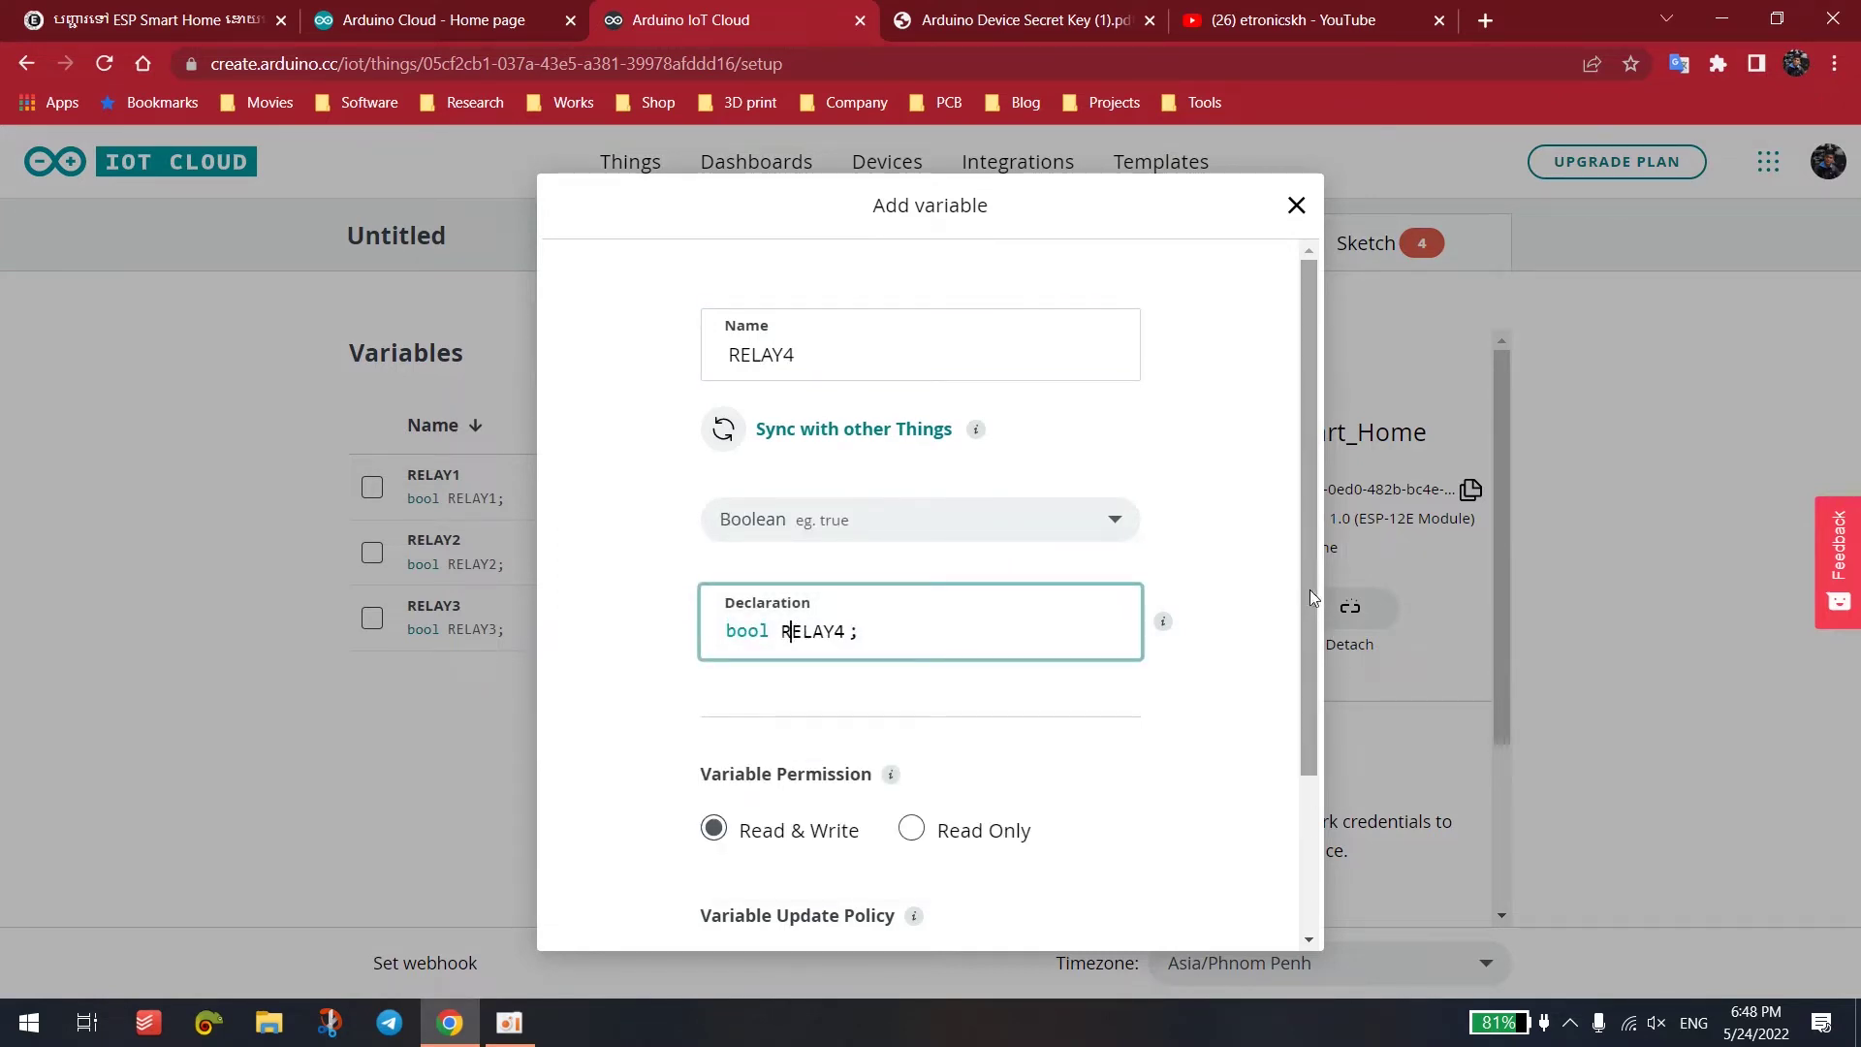
- Set RELAY4's update policy to Periodically, every 1 s, and add the variable
{"action": "scroll", "coordinate": [1310, 589], "scroll_direction": "down", "scroll_amount": 2}
{"action": "left_click", "coordinate": [889, 757]}
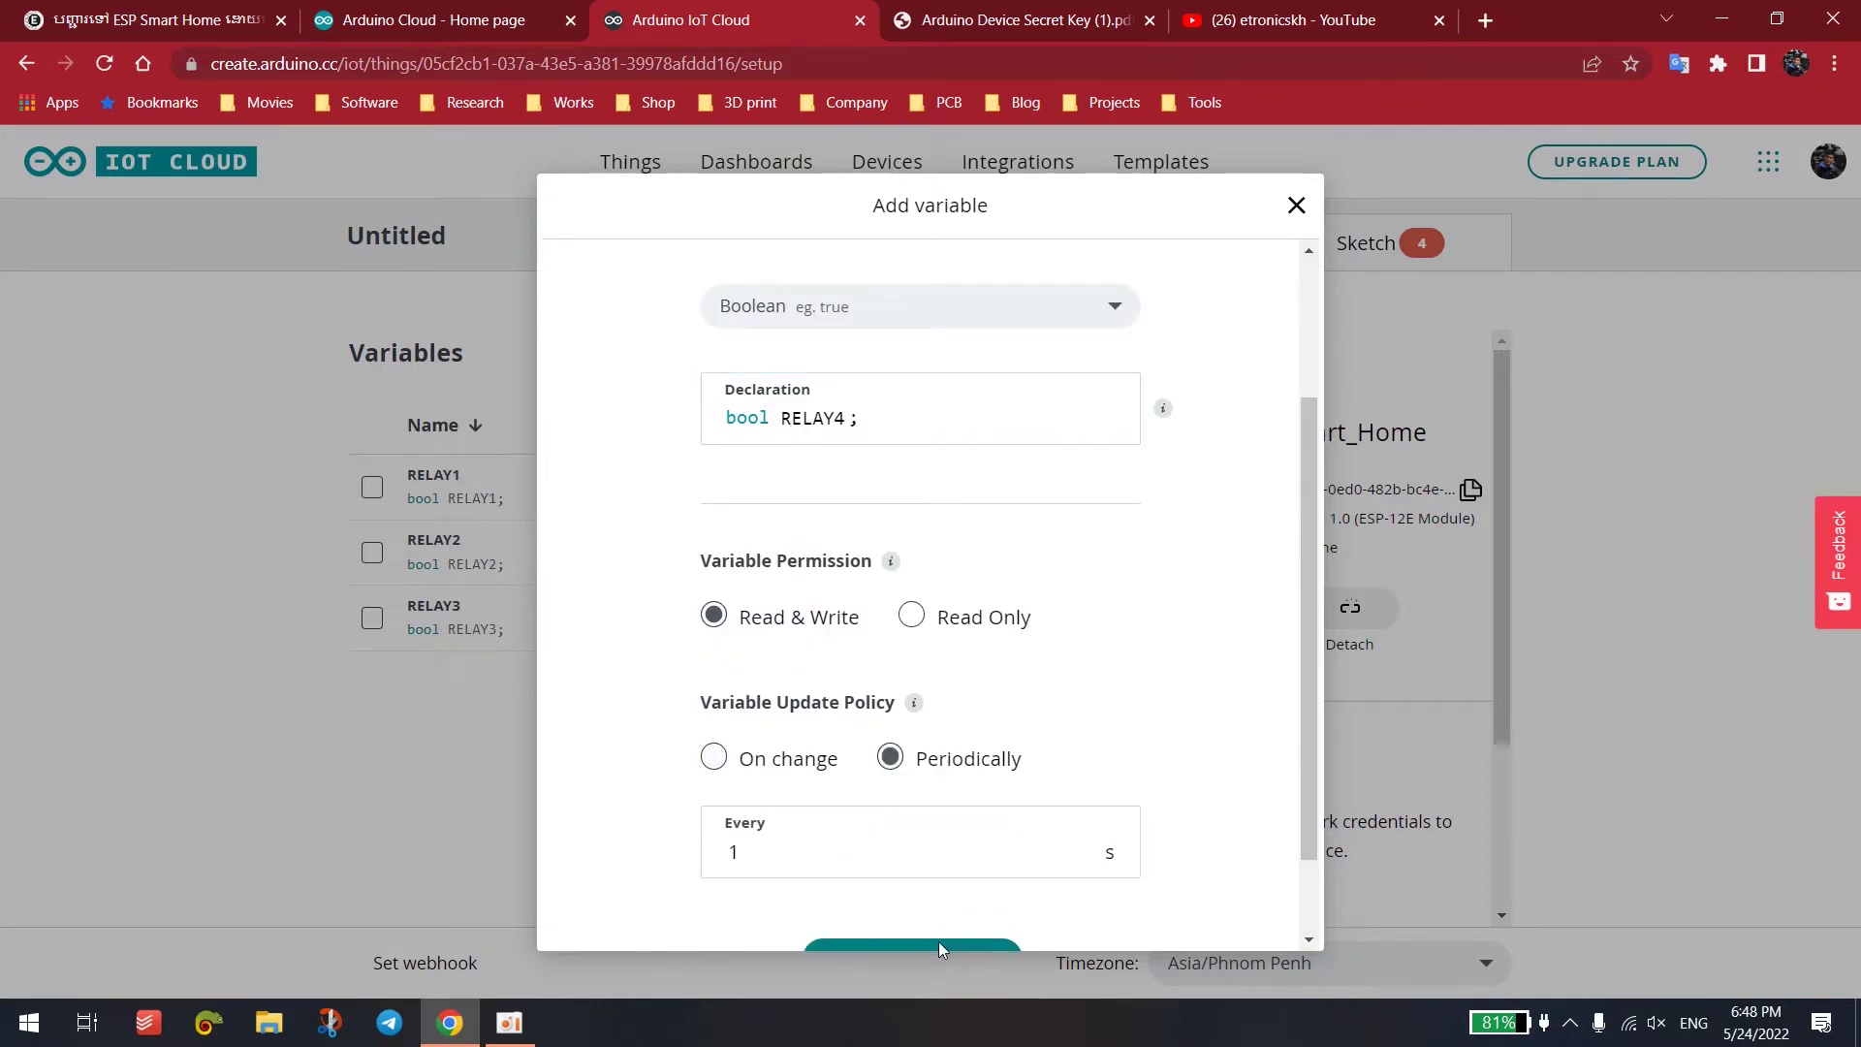
{"action": "left_click", "coordinate": [932, 942]}
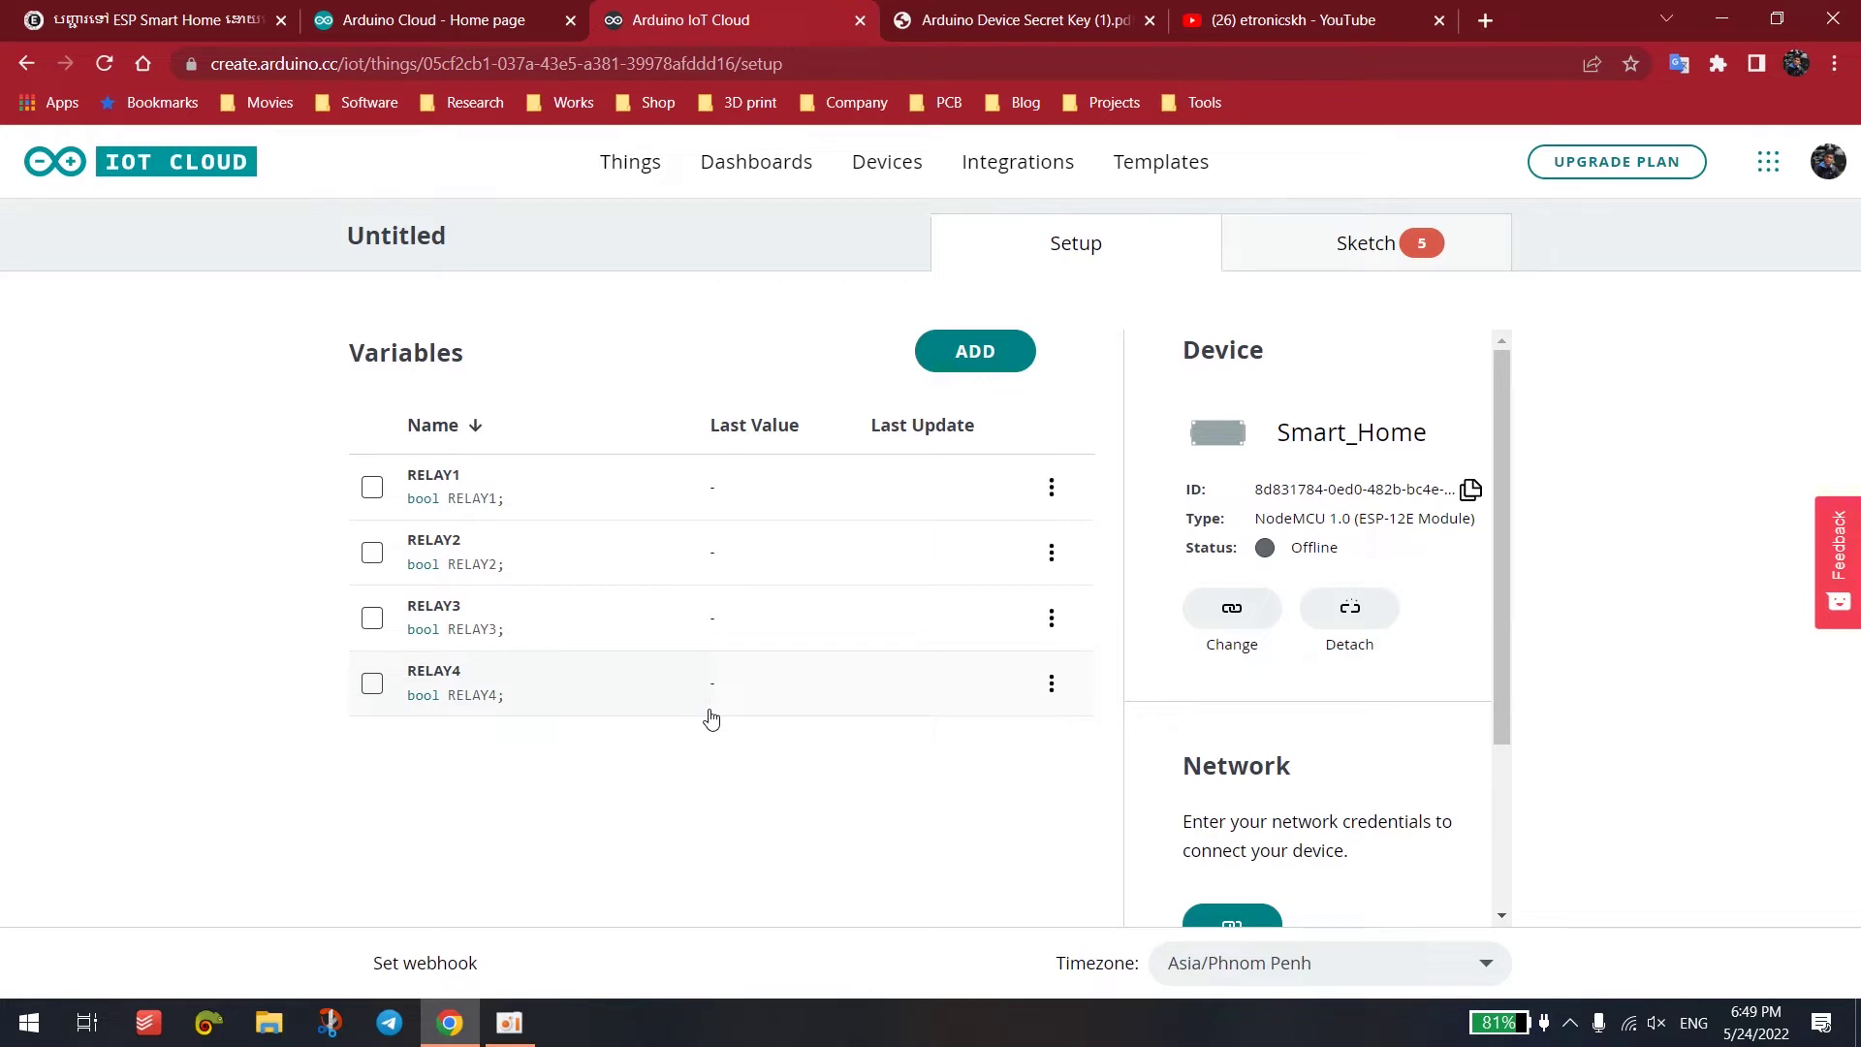
- Build a new dashboard and open it for editing in the mobile layout
{"action": "left_click", "coordinate": [761, 167]}
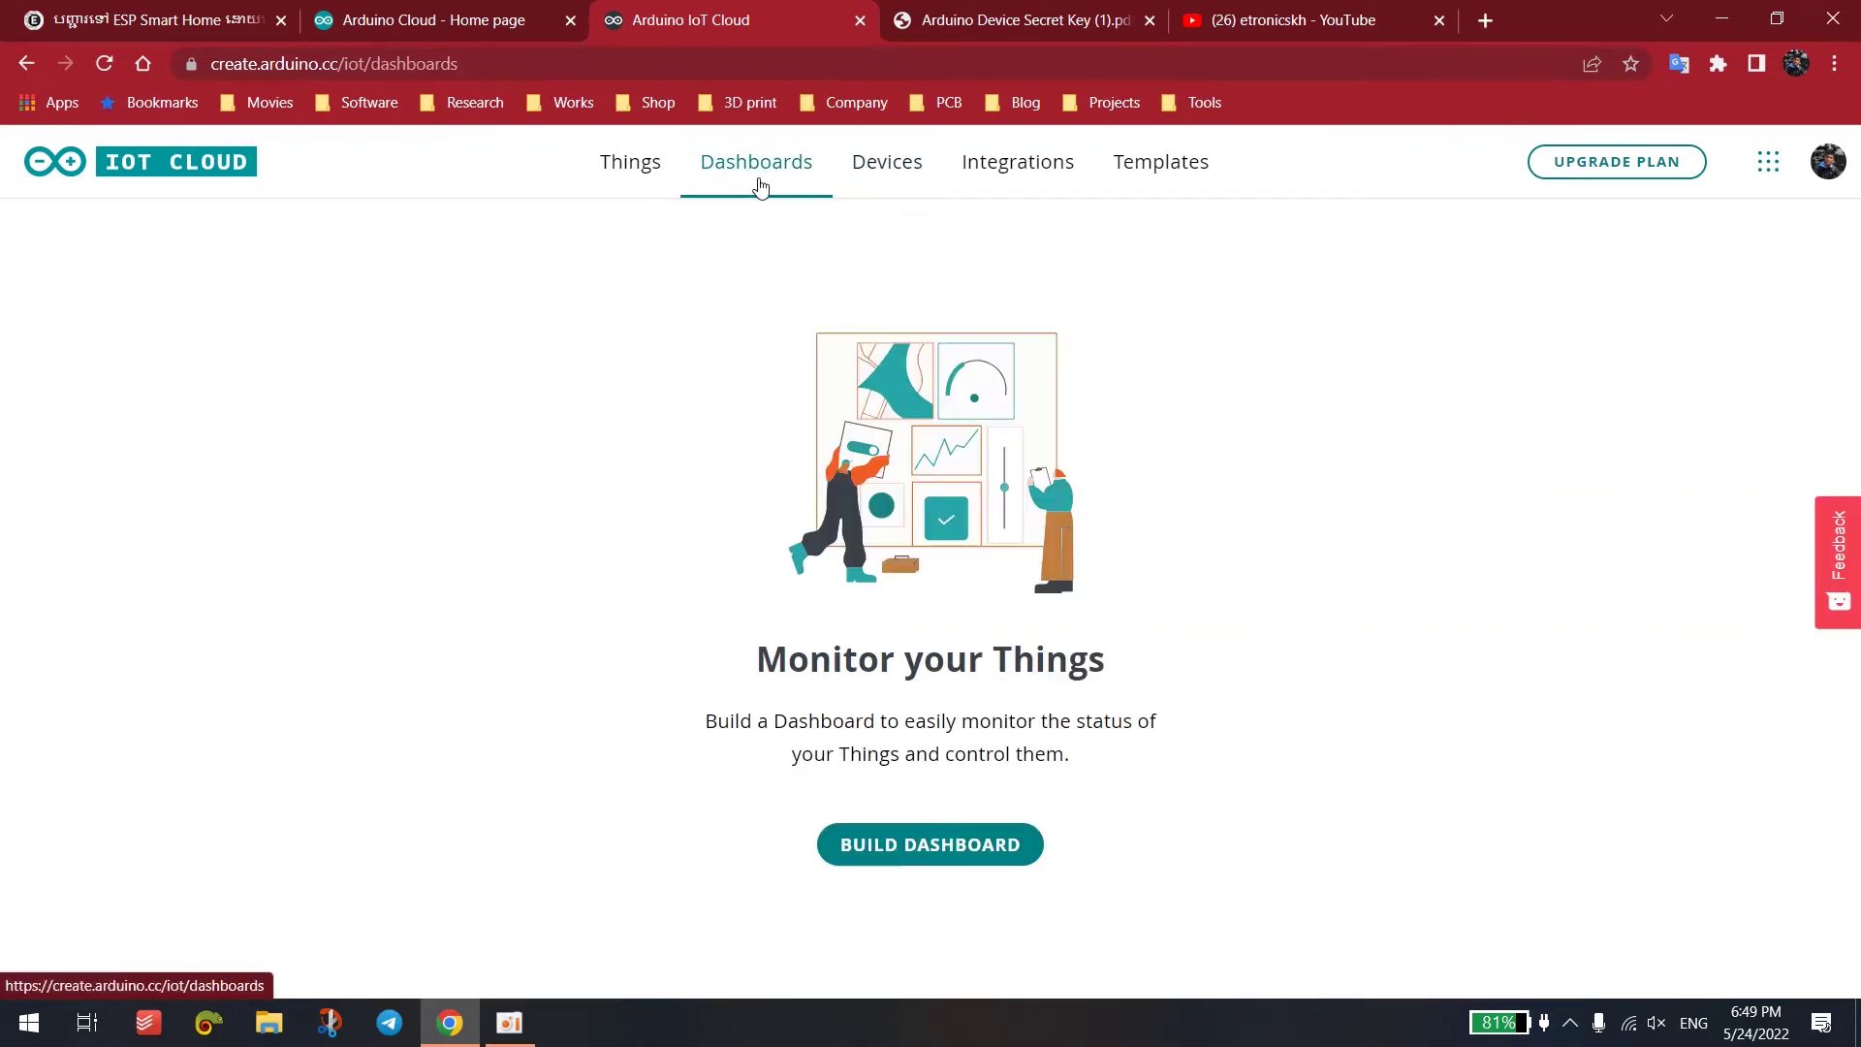
{"action": "left_click", "coordinate": [936, 851]}
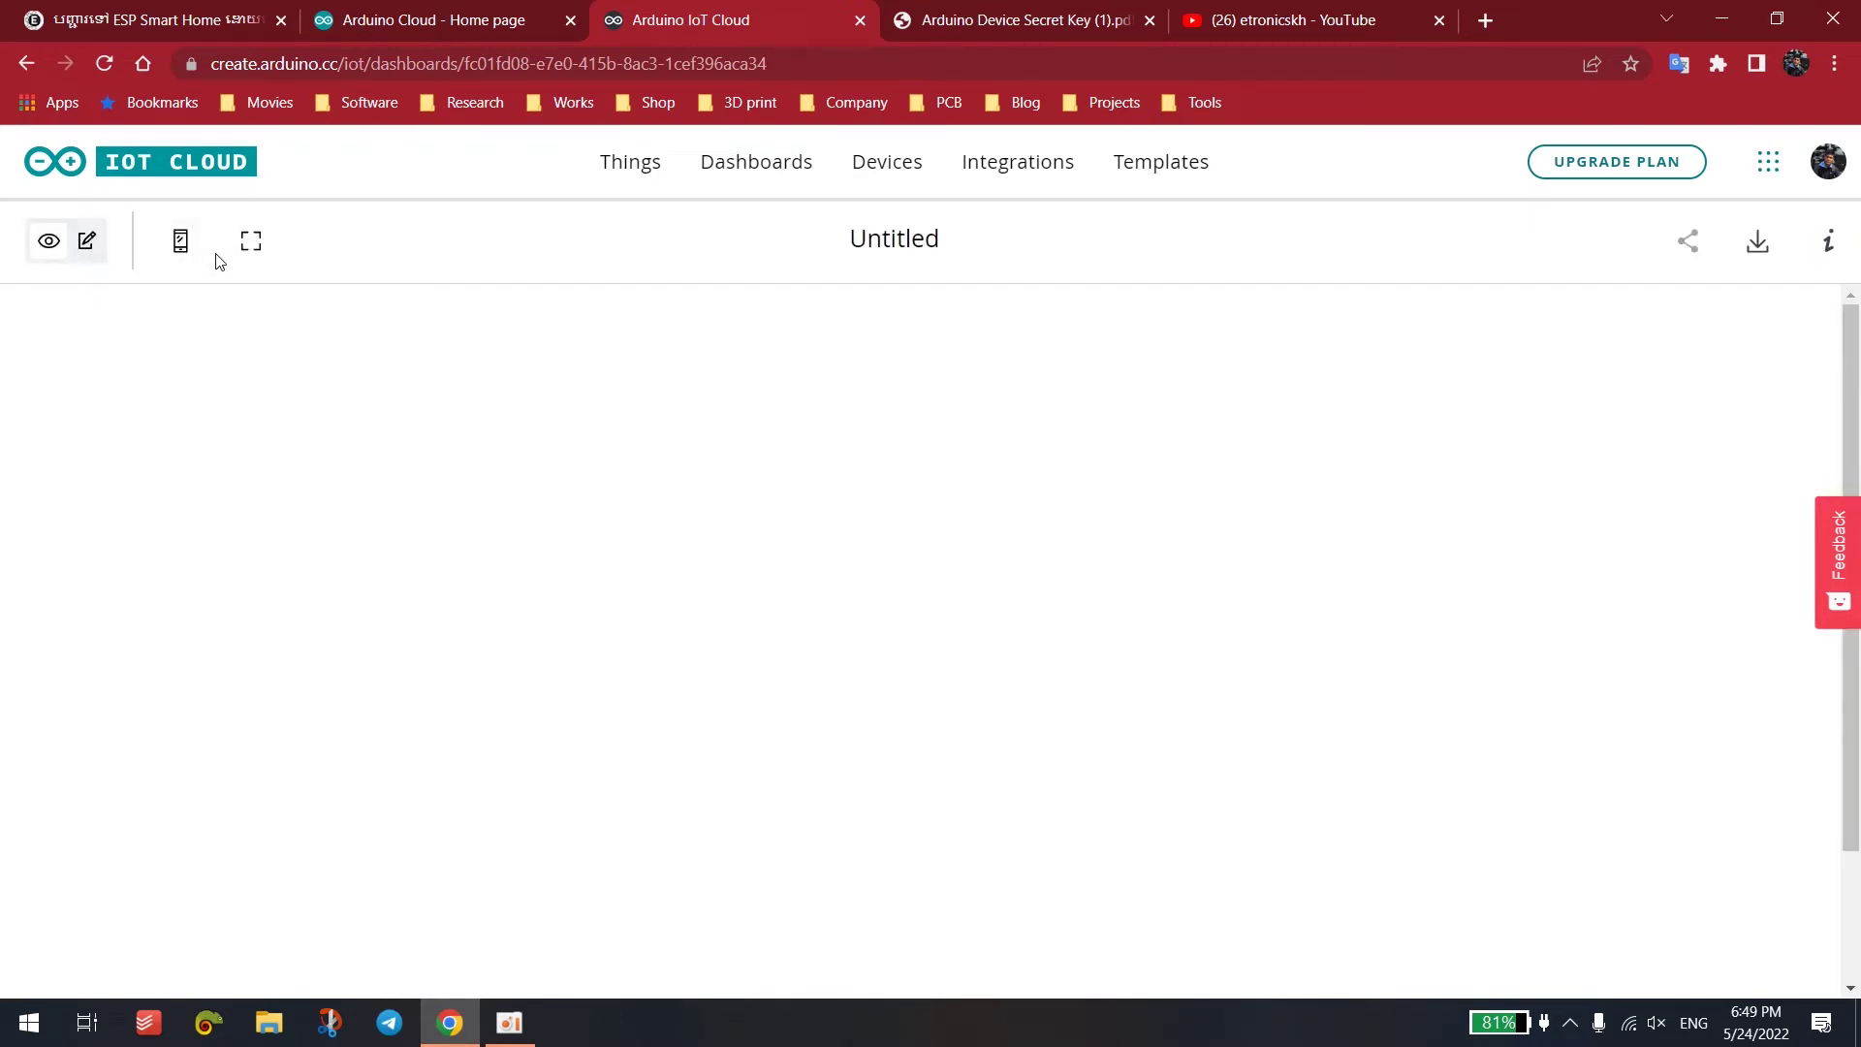
{"action": "left_click", "coordinate": [181, 241]}
{"action": "left_click", "coordinate": [876, 254]}
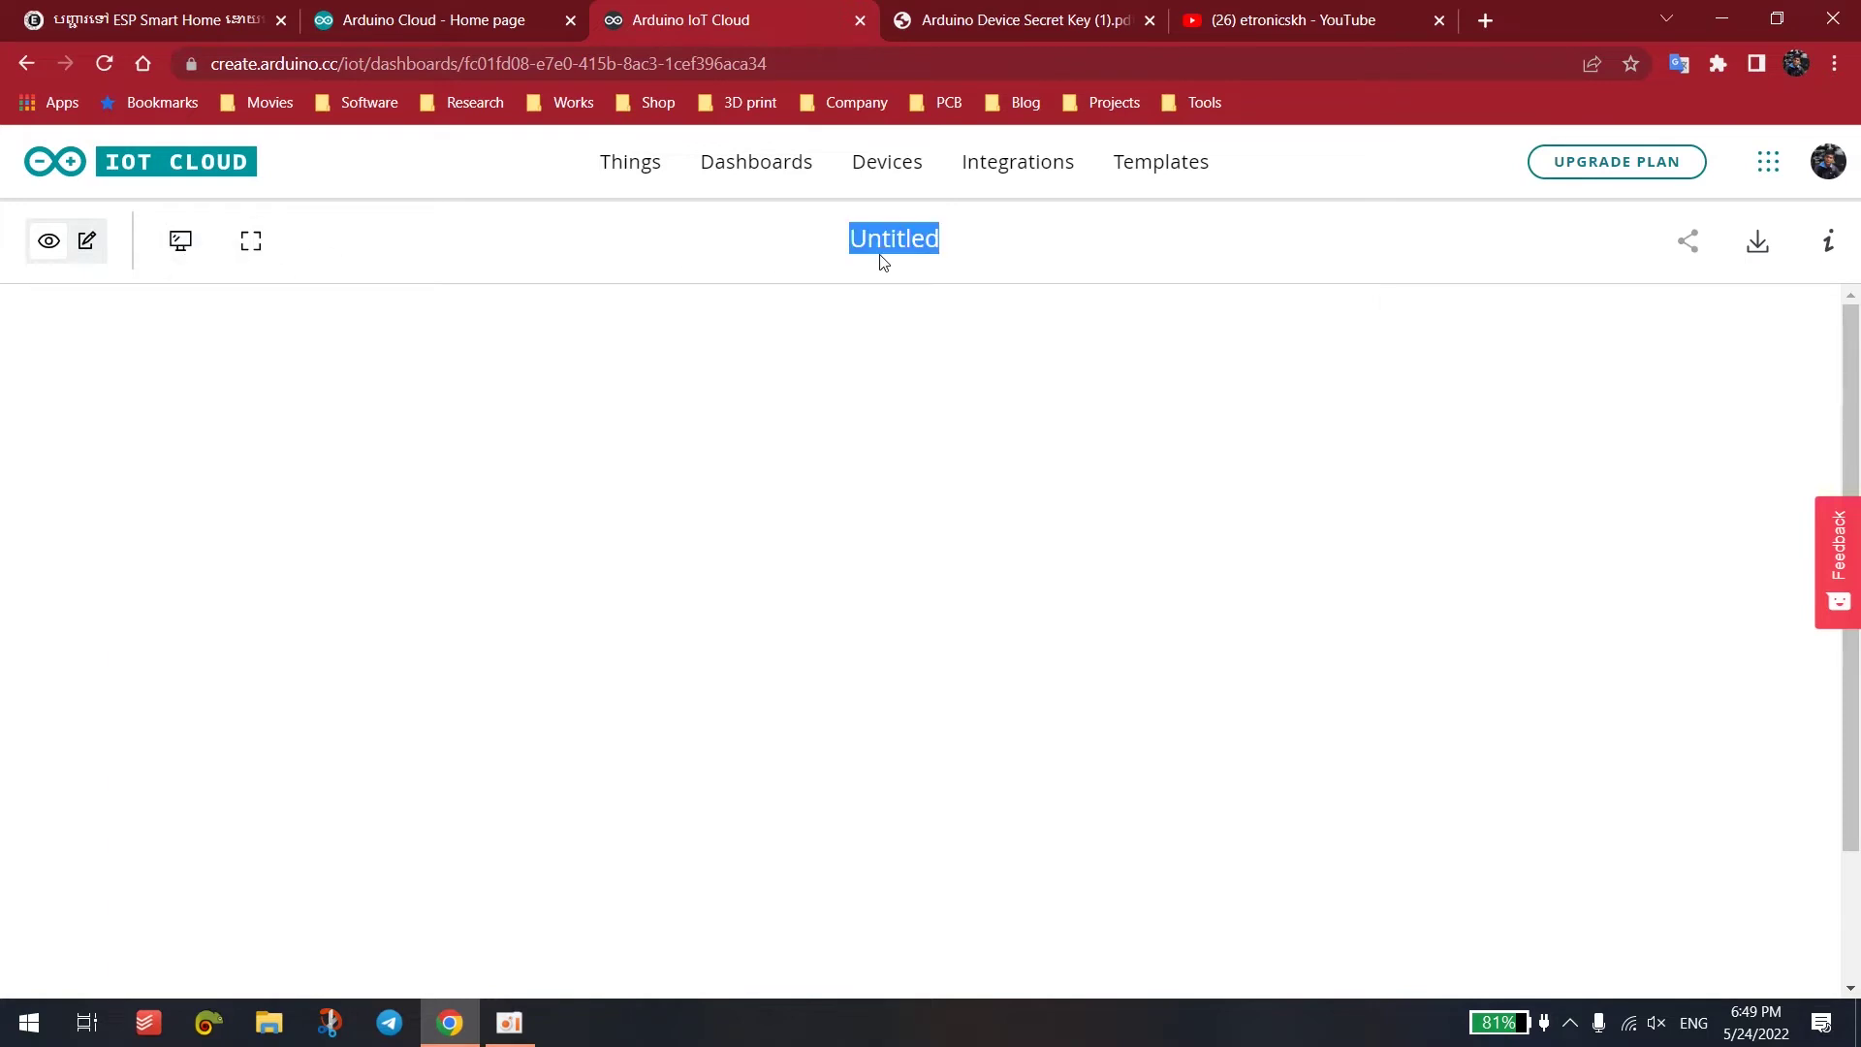
{"action": "left_click", "coordinate": [747, 333]}
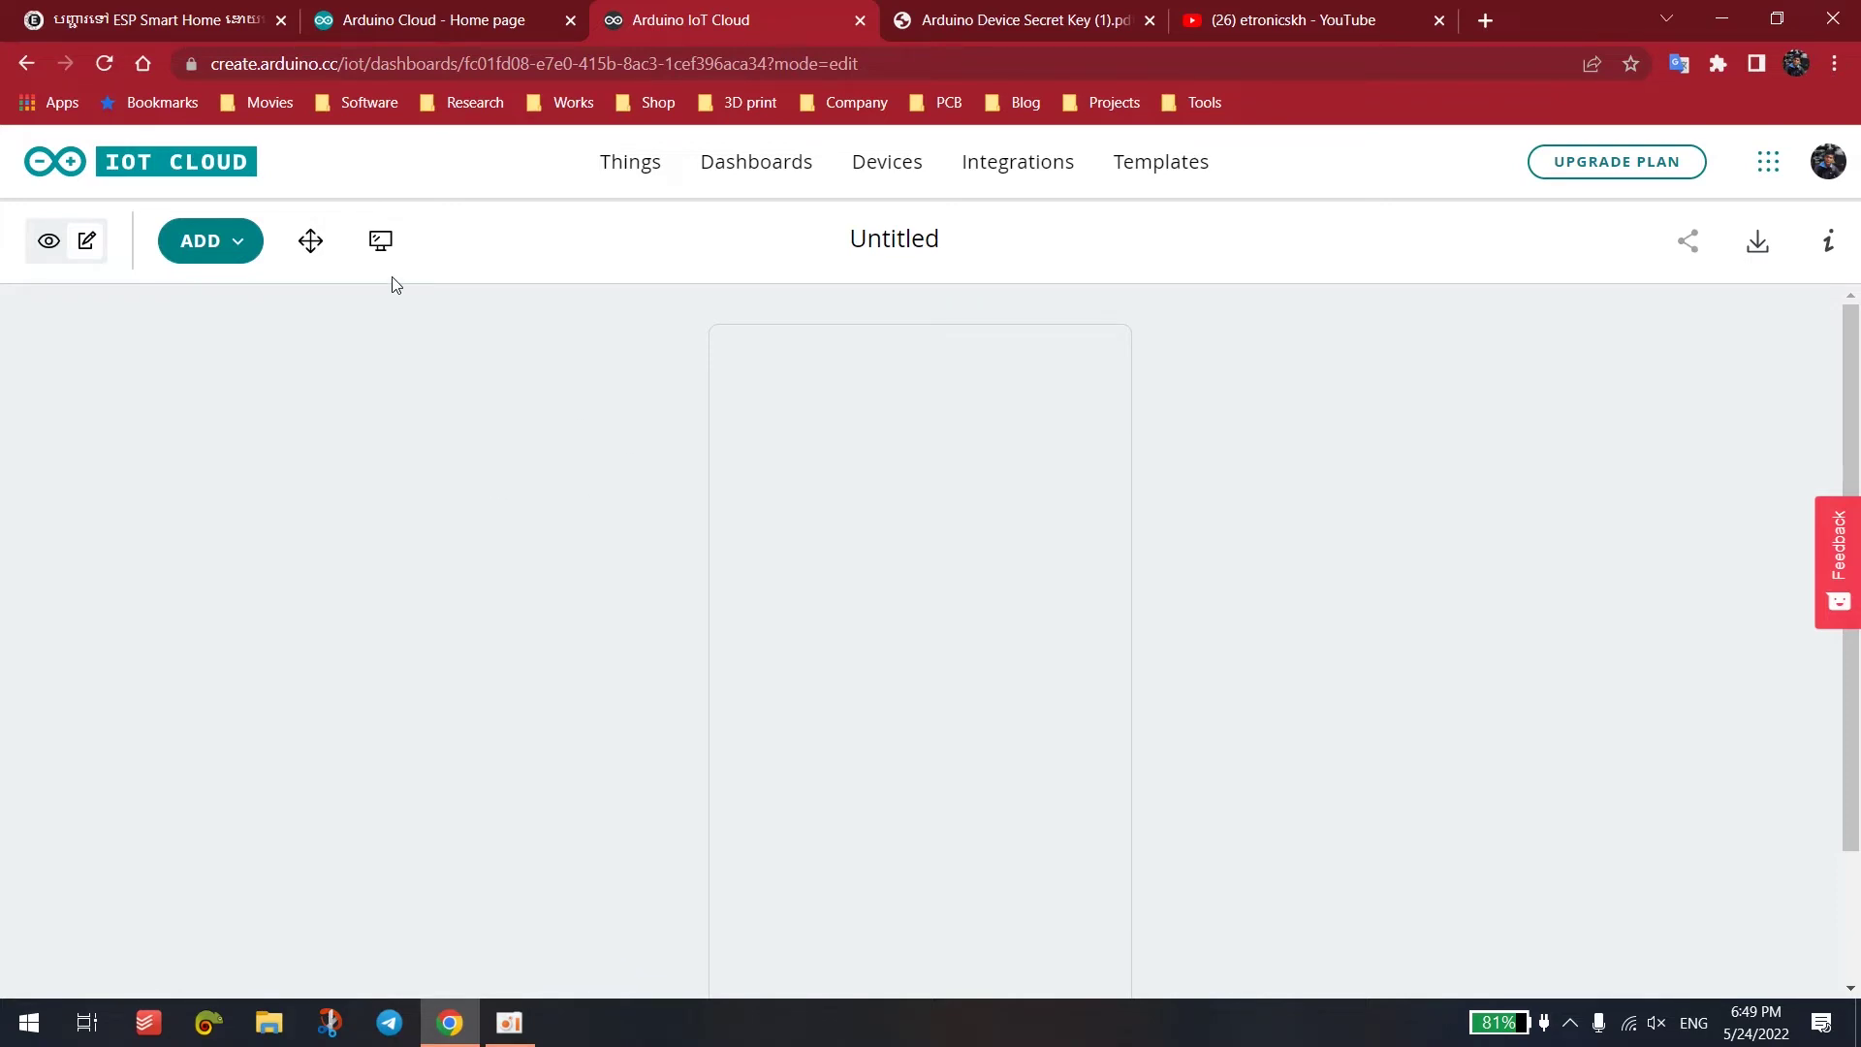
{"action": "left_click", "coordinate": [385, 249]}
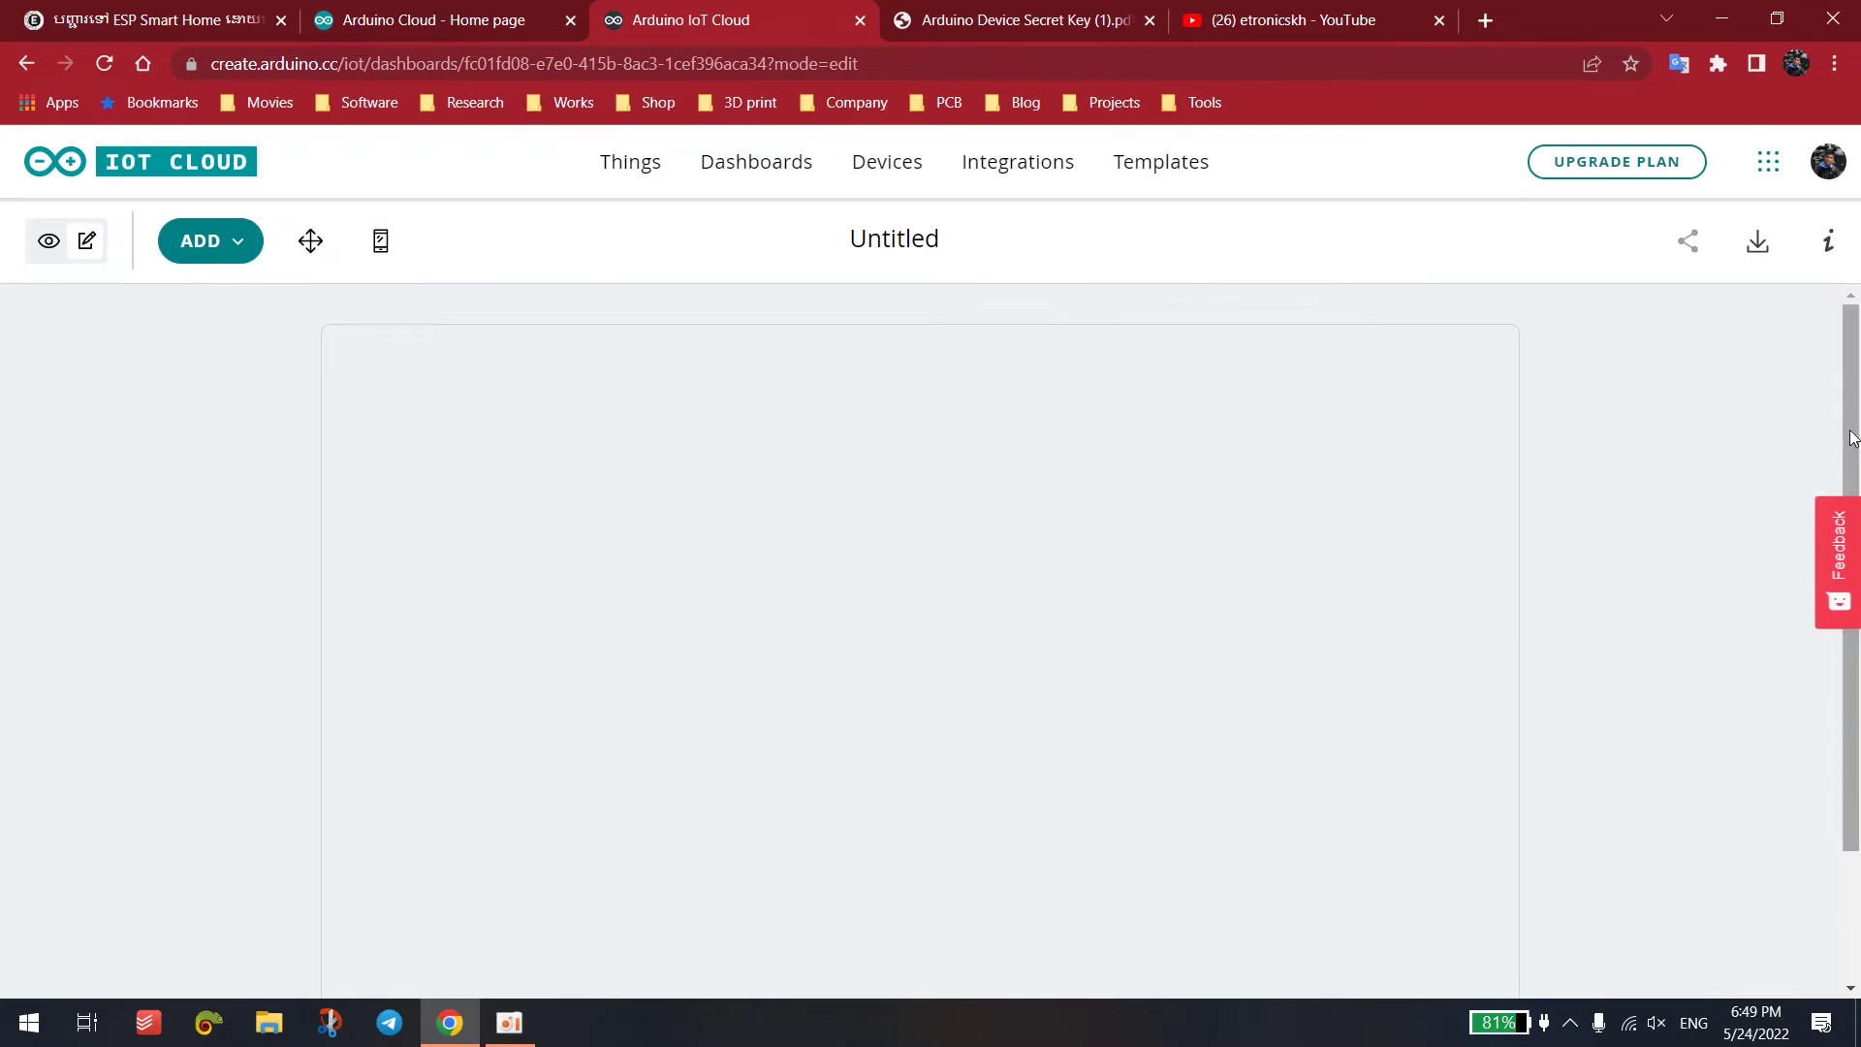
{"action": "left_click", "coordinate": [374, 242]}
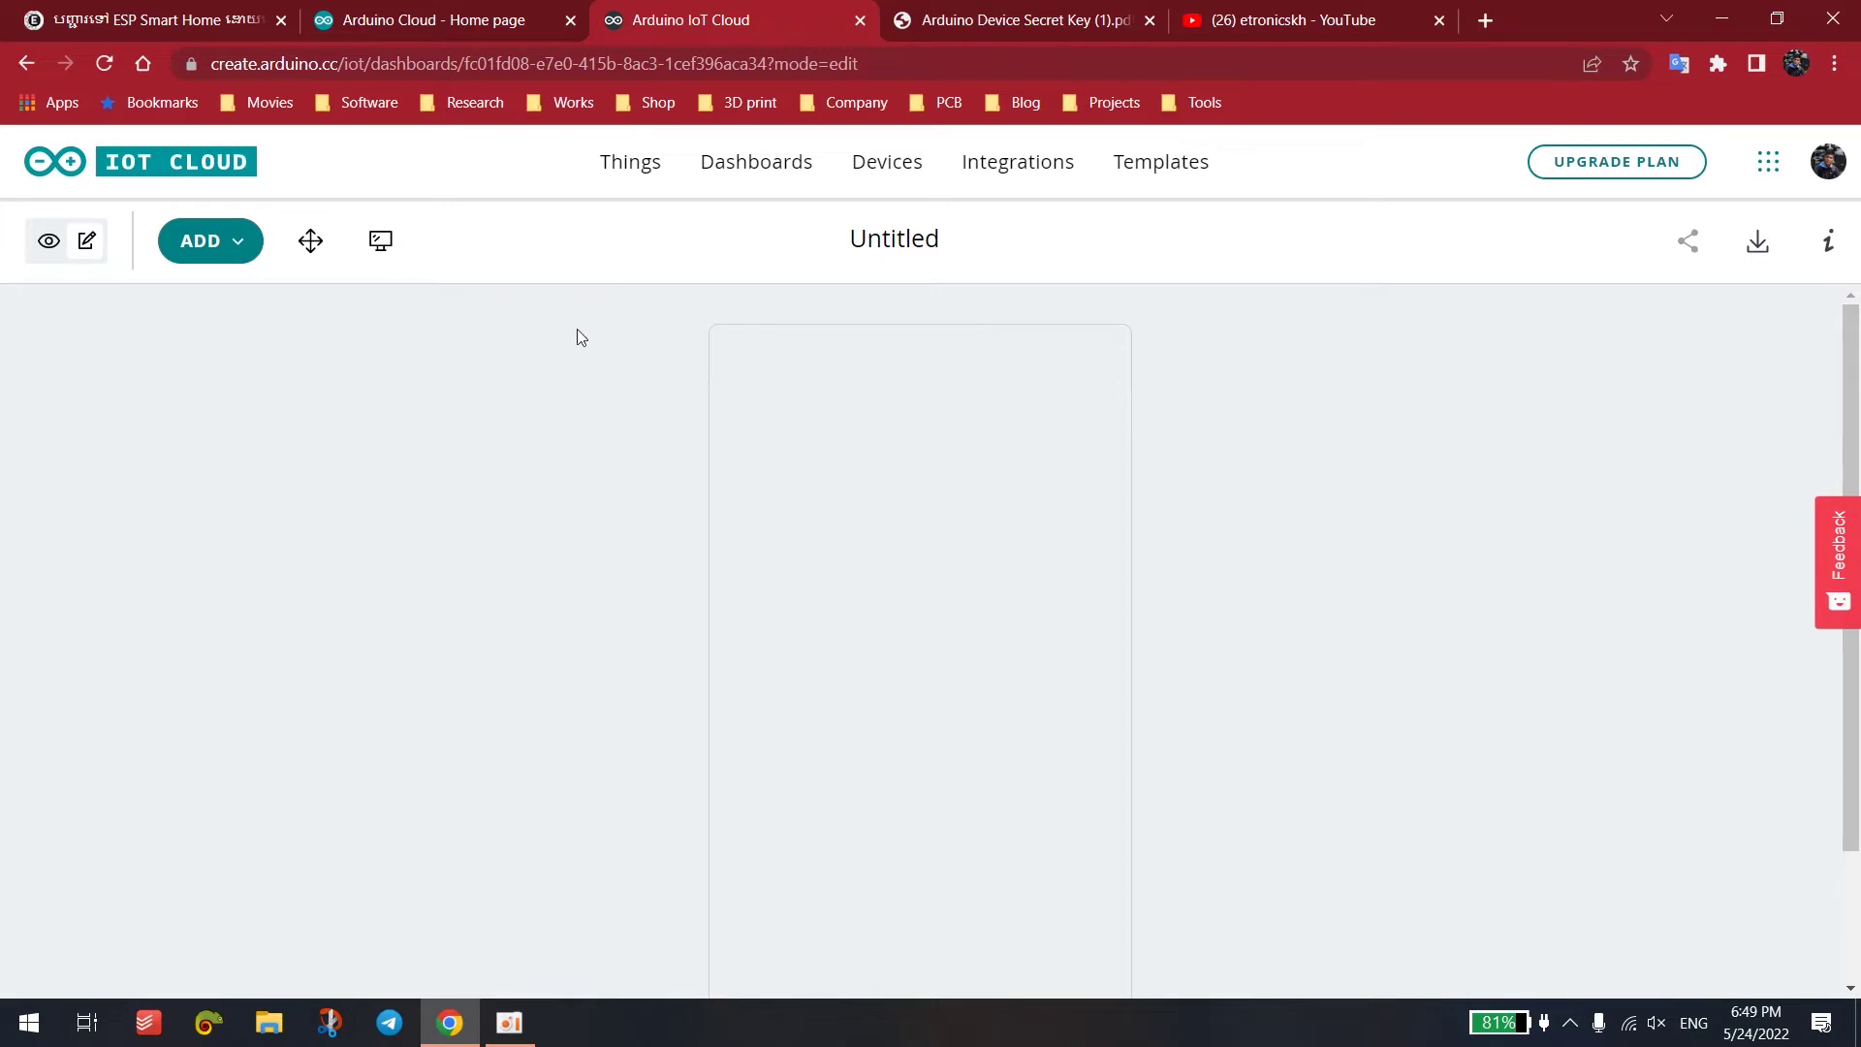
{"action": "left_click", "coordinate": [210, 241]}
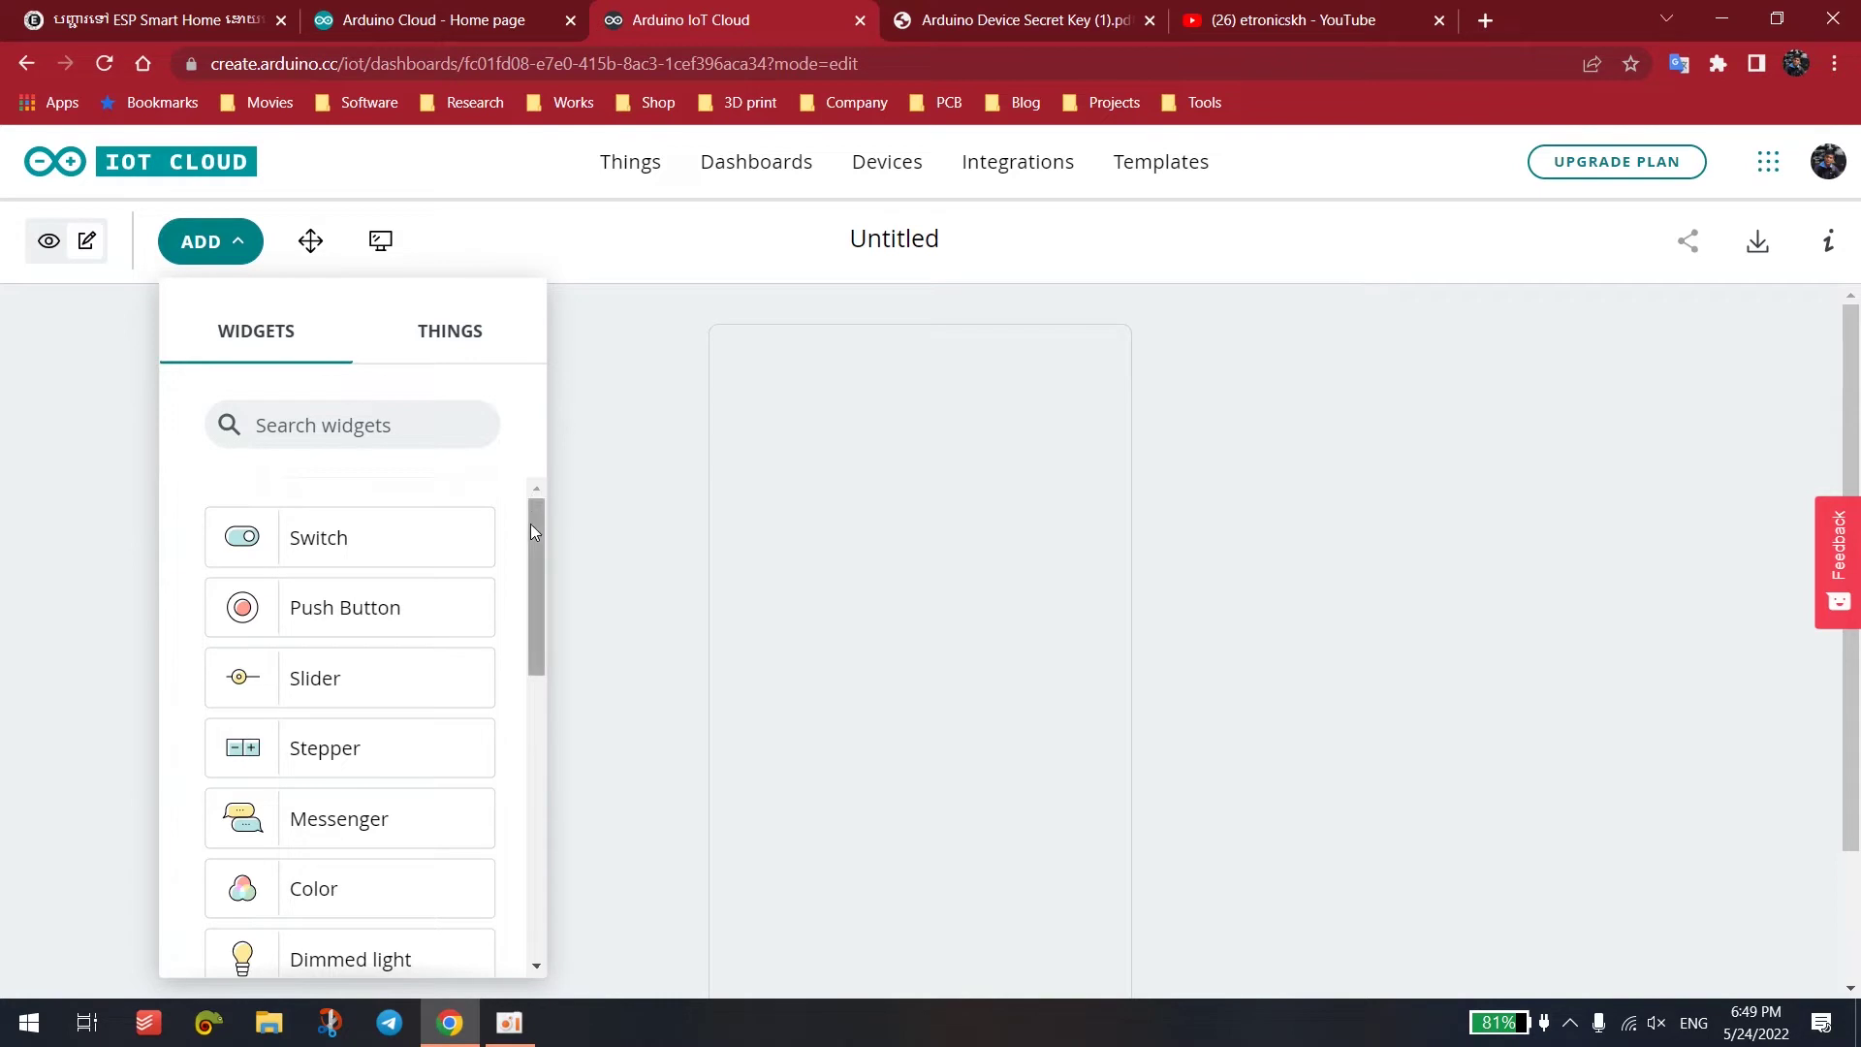
{"action": "left_click_drag", "start_coordinate": [310, 530], "coordinate": [772, 407]}
{"action": "left_click", "coordinate": [560, 514]}
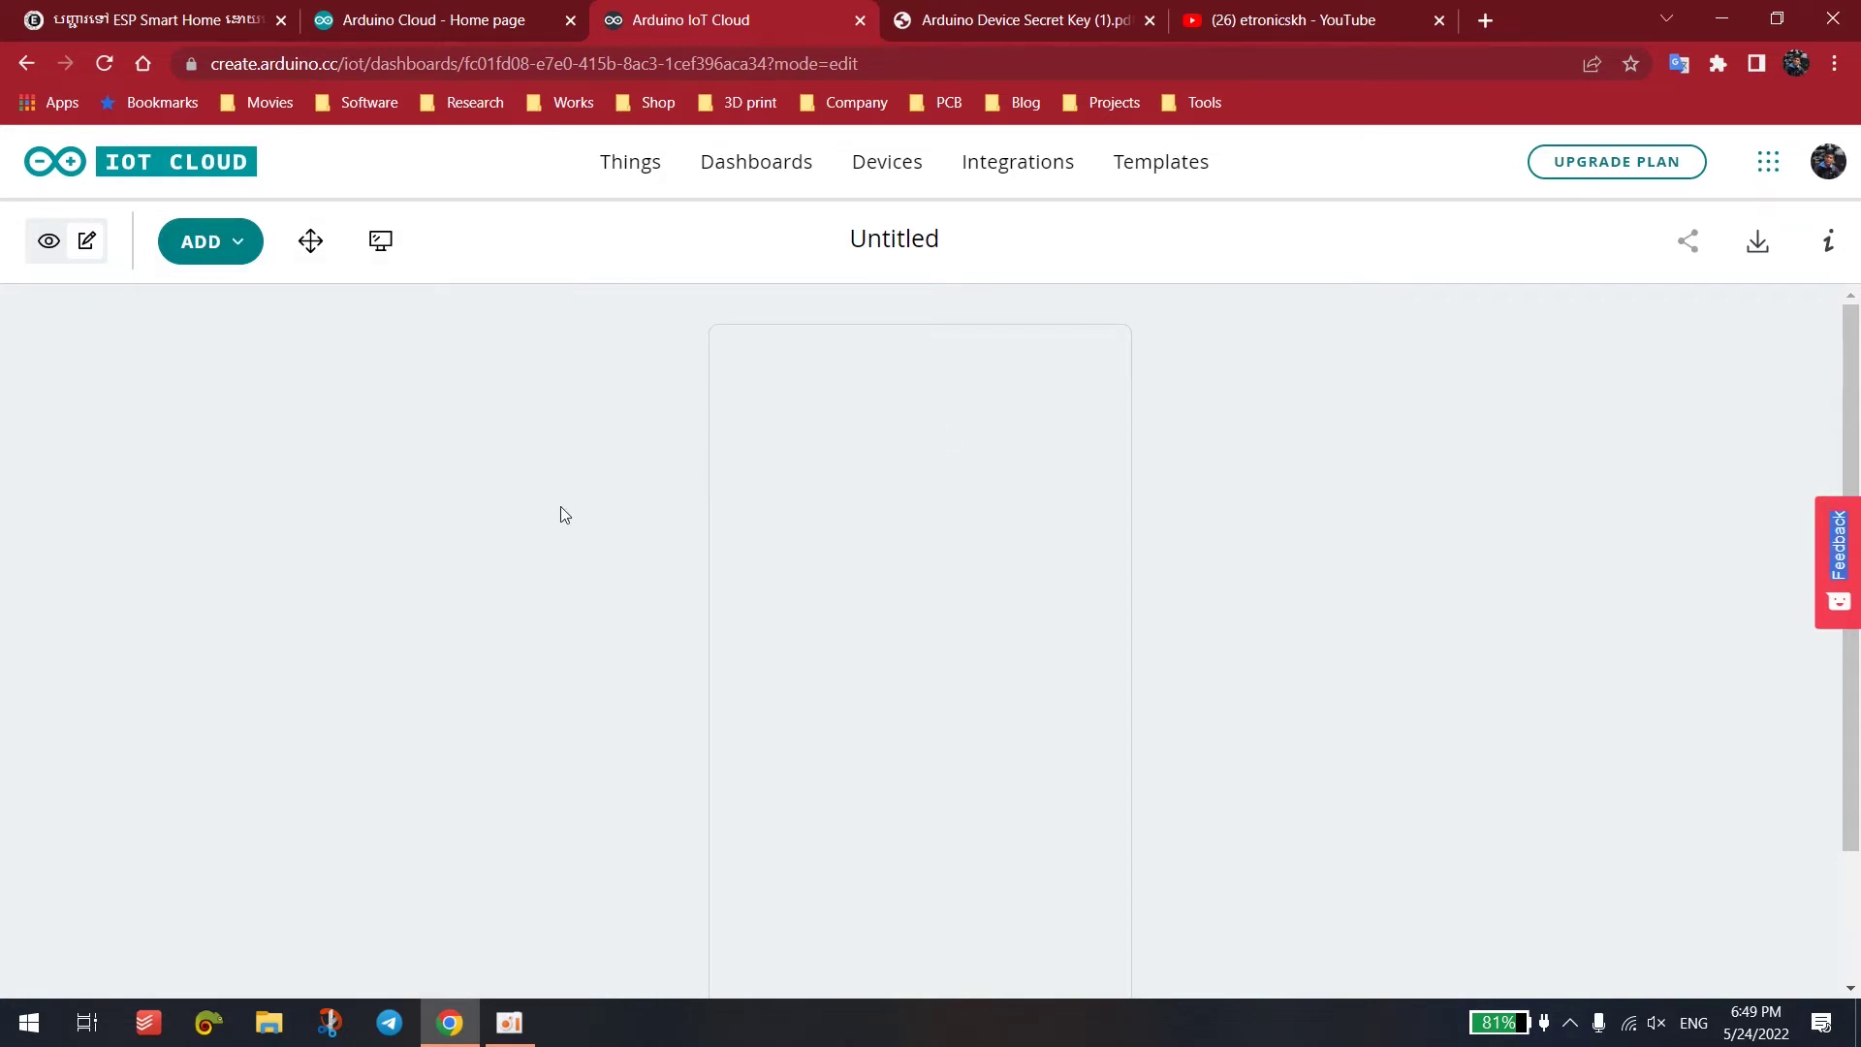
- Add a Switch widget to the dashboard and name it Light1
{"action": "left_click", "coordinate": [213, 248]}
{"action": "left_click", "coordinate": [329, 543]}
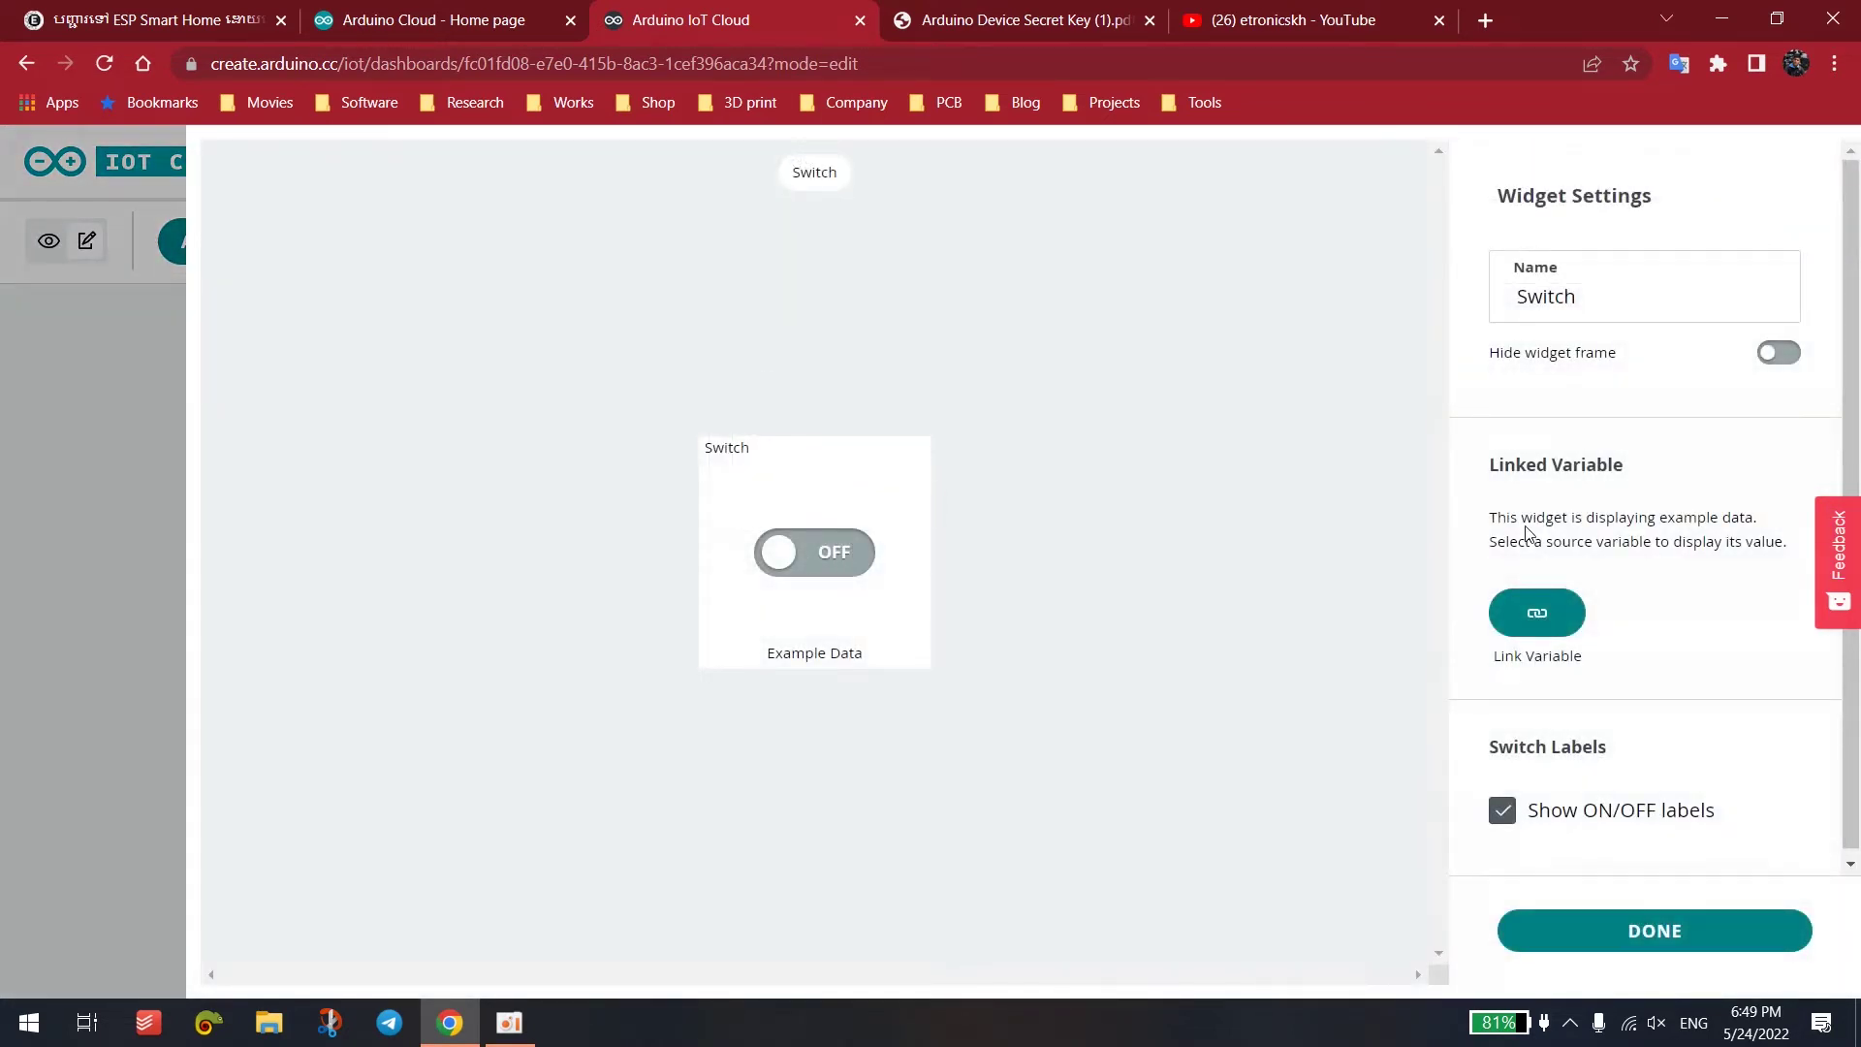
{"action": "left_click_drag", "start_coordinate": [1595, 291], "coordinate": [1482, 295]}
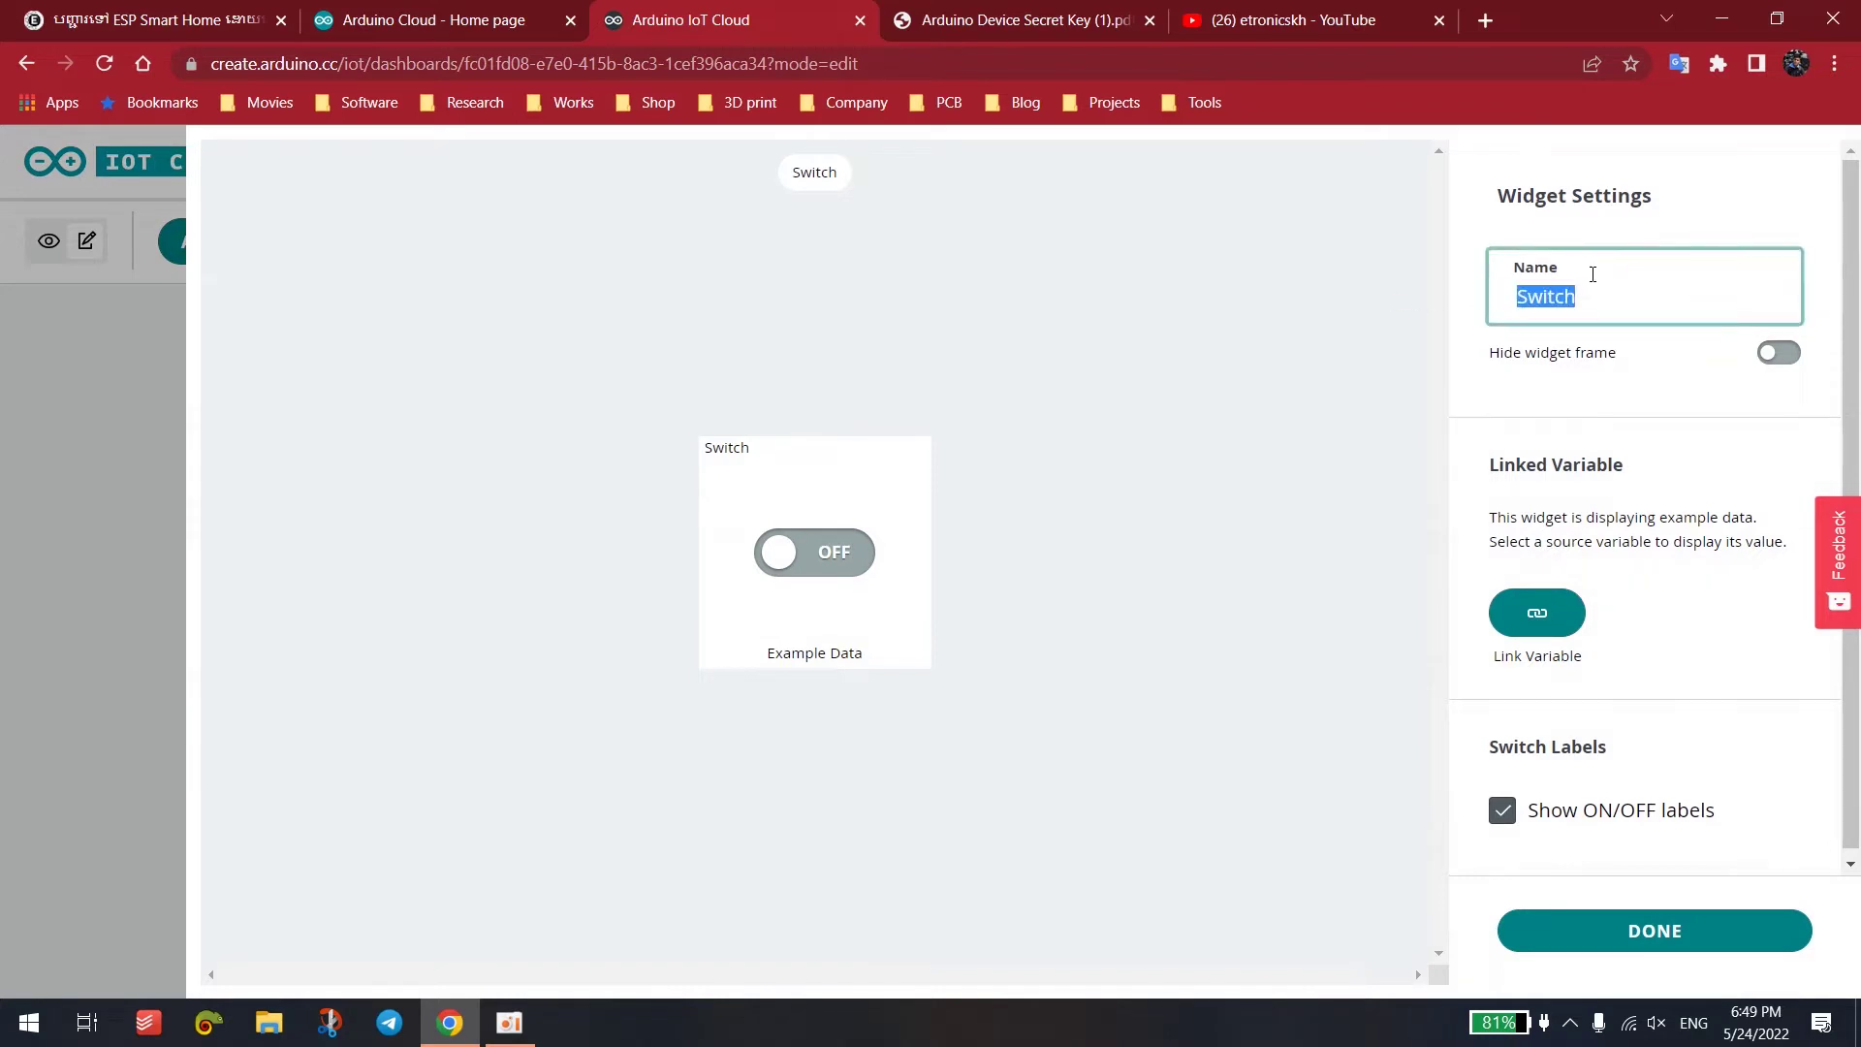
{"action": "left_click_drag", "start_coordinate": [1621, 291], "coordinate": [1449, 325]}
{"action": "type", "text": "Light1"}
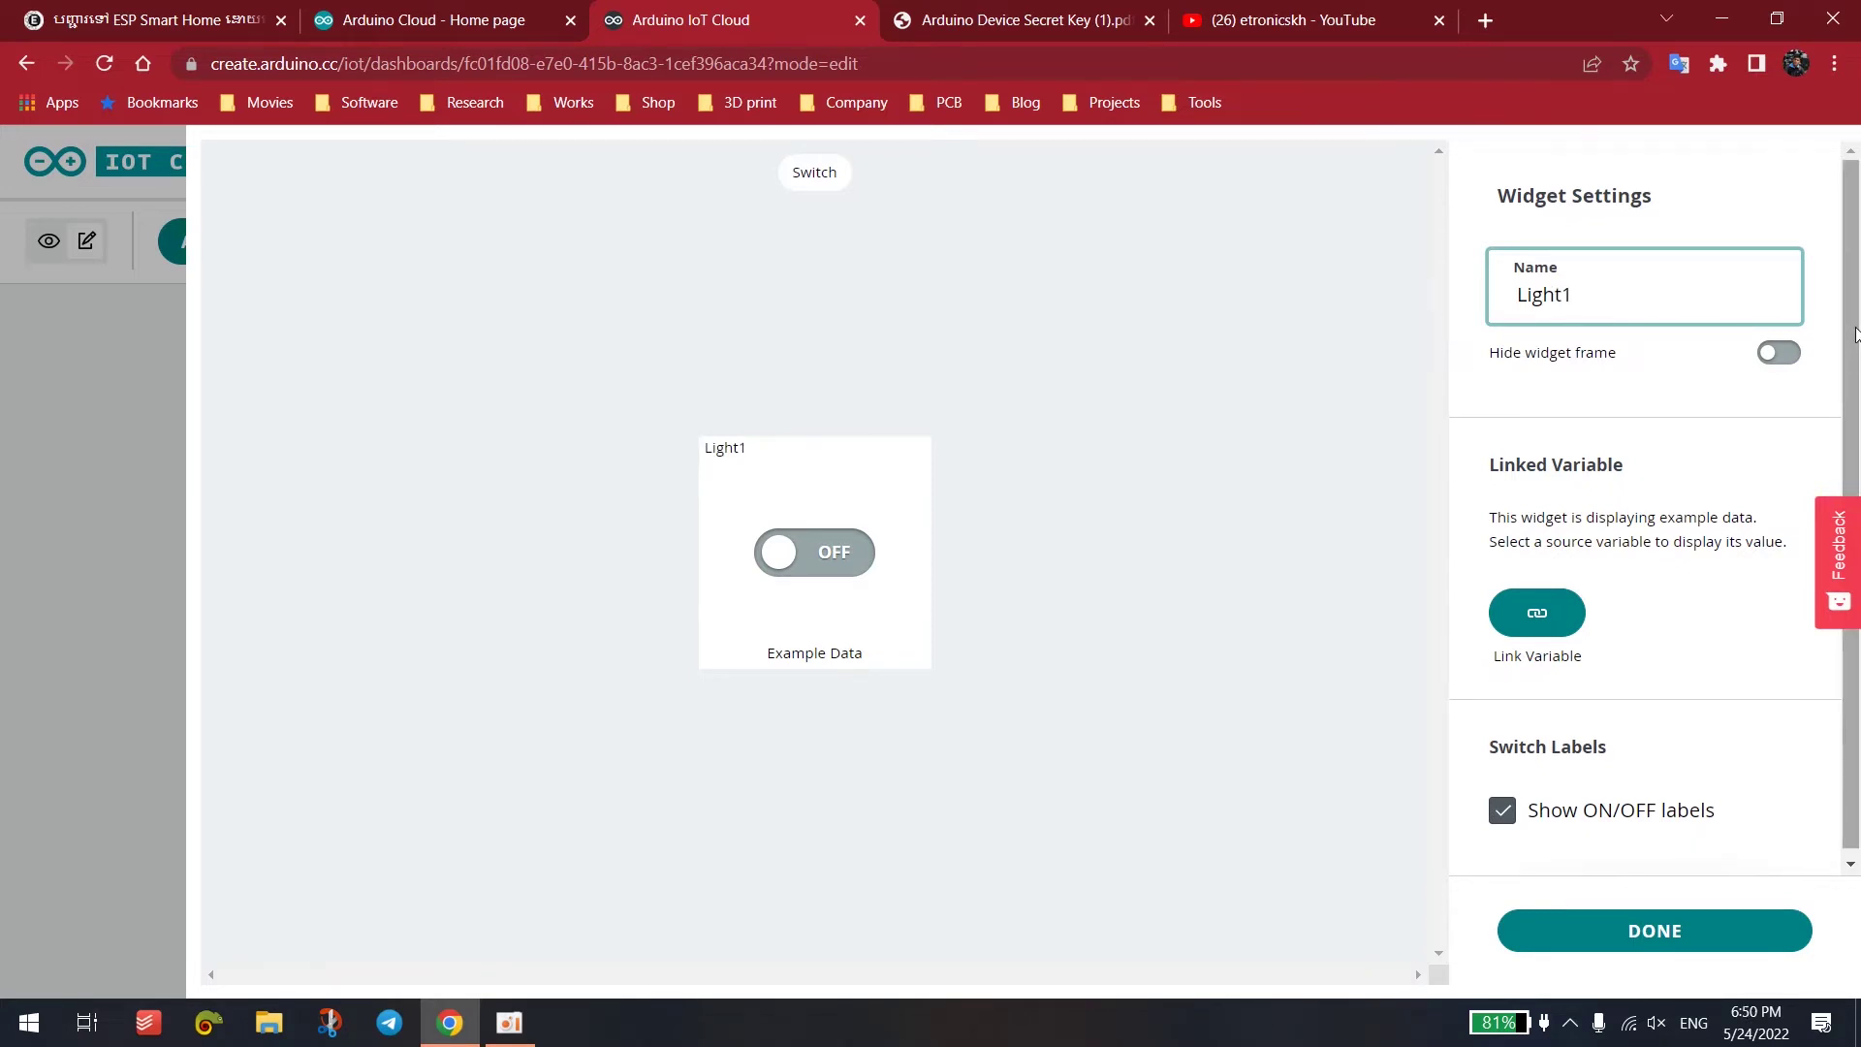
- Link the Light1 switch to the RELAY1 variable of the Untitled Thing and finish its widget settings
{"action": "scroll", "coordinate": [1830, 376], "scroll_direction": "down", "scroll_amount": 1}
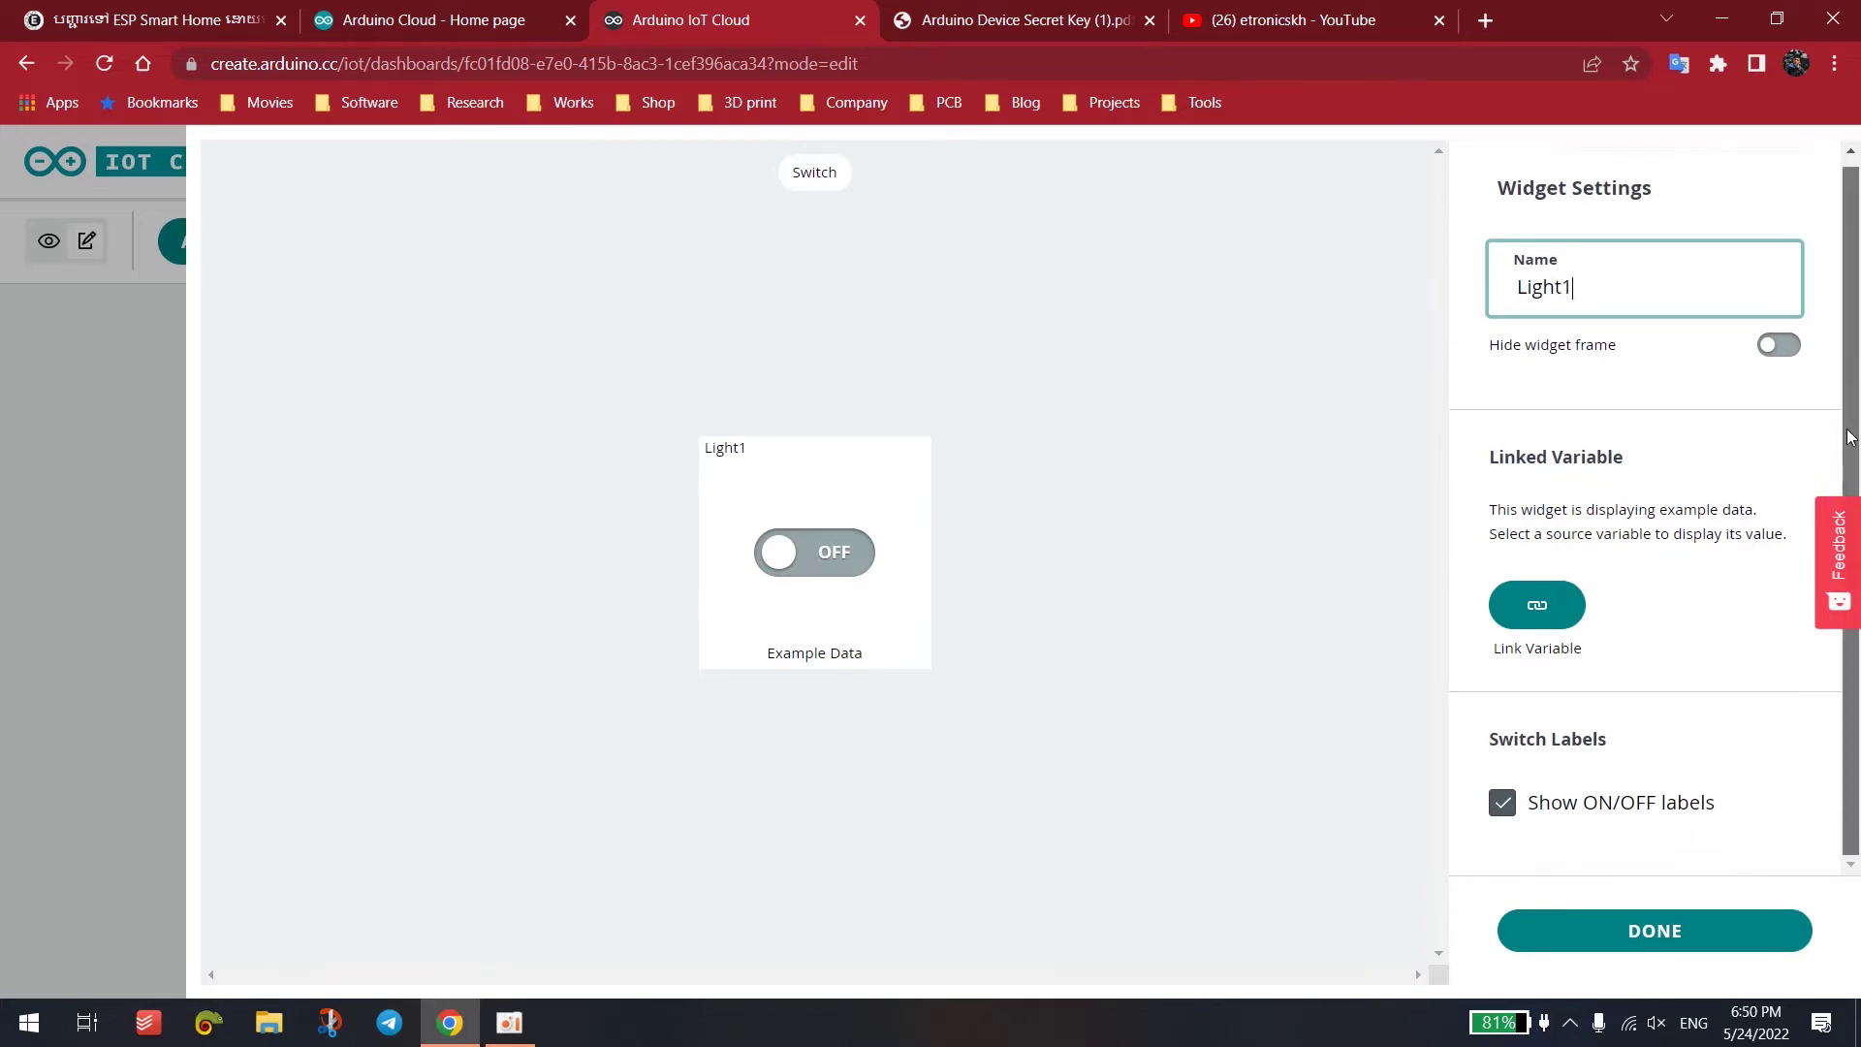
{"action": "left_click", "coordinate": [1551, 626]}
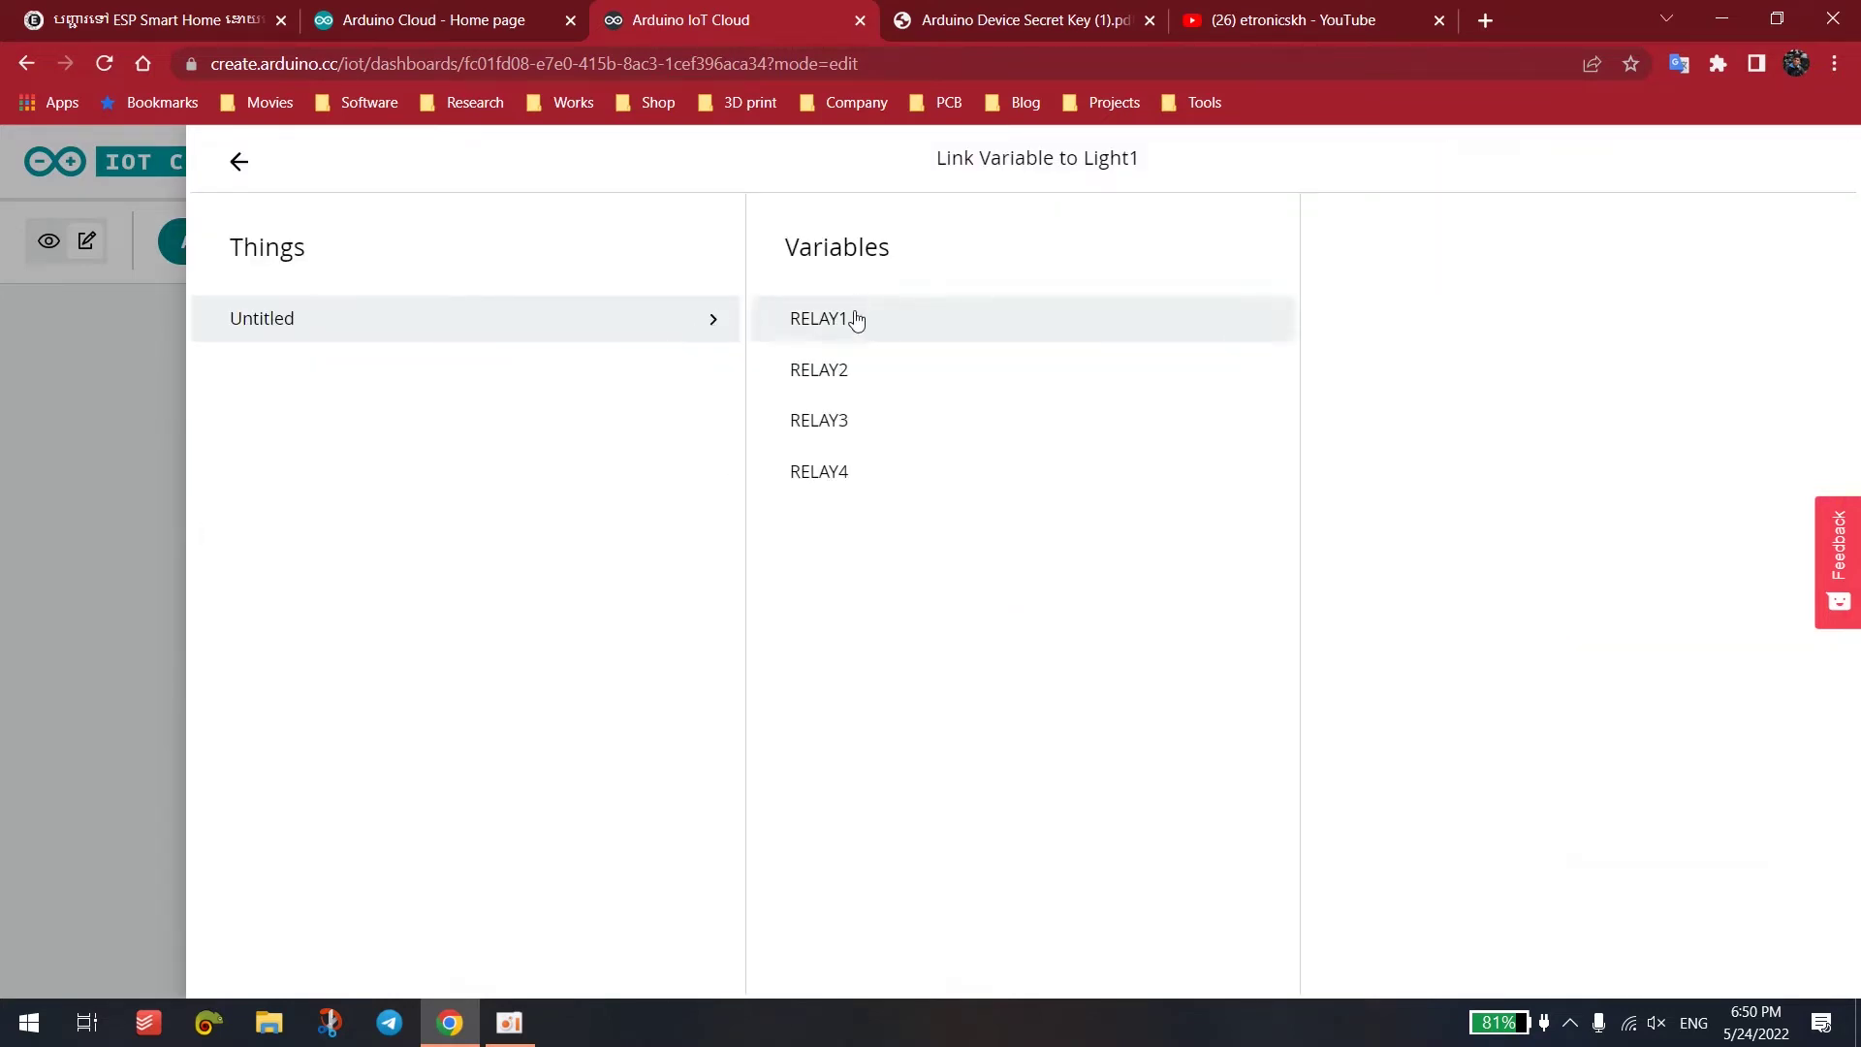
{"action": "left_click", "coordinate": [842, 329]}
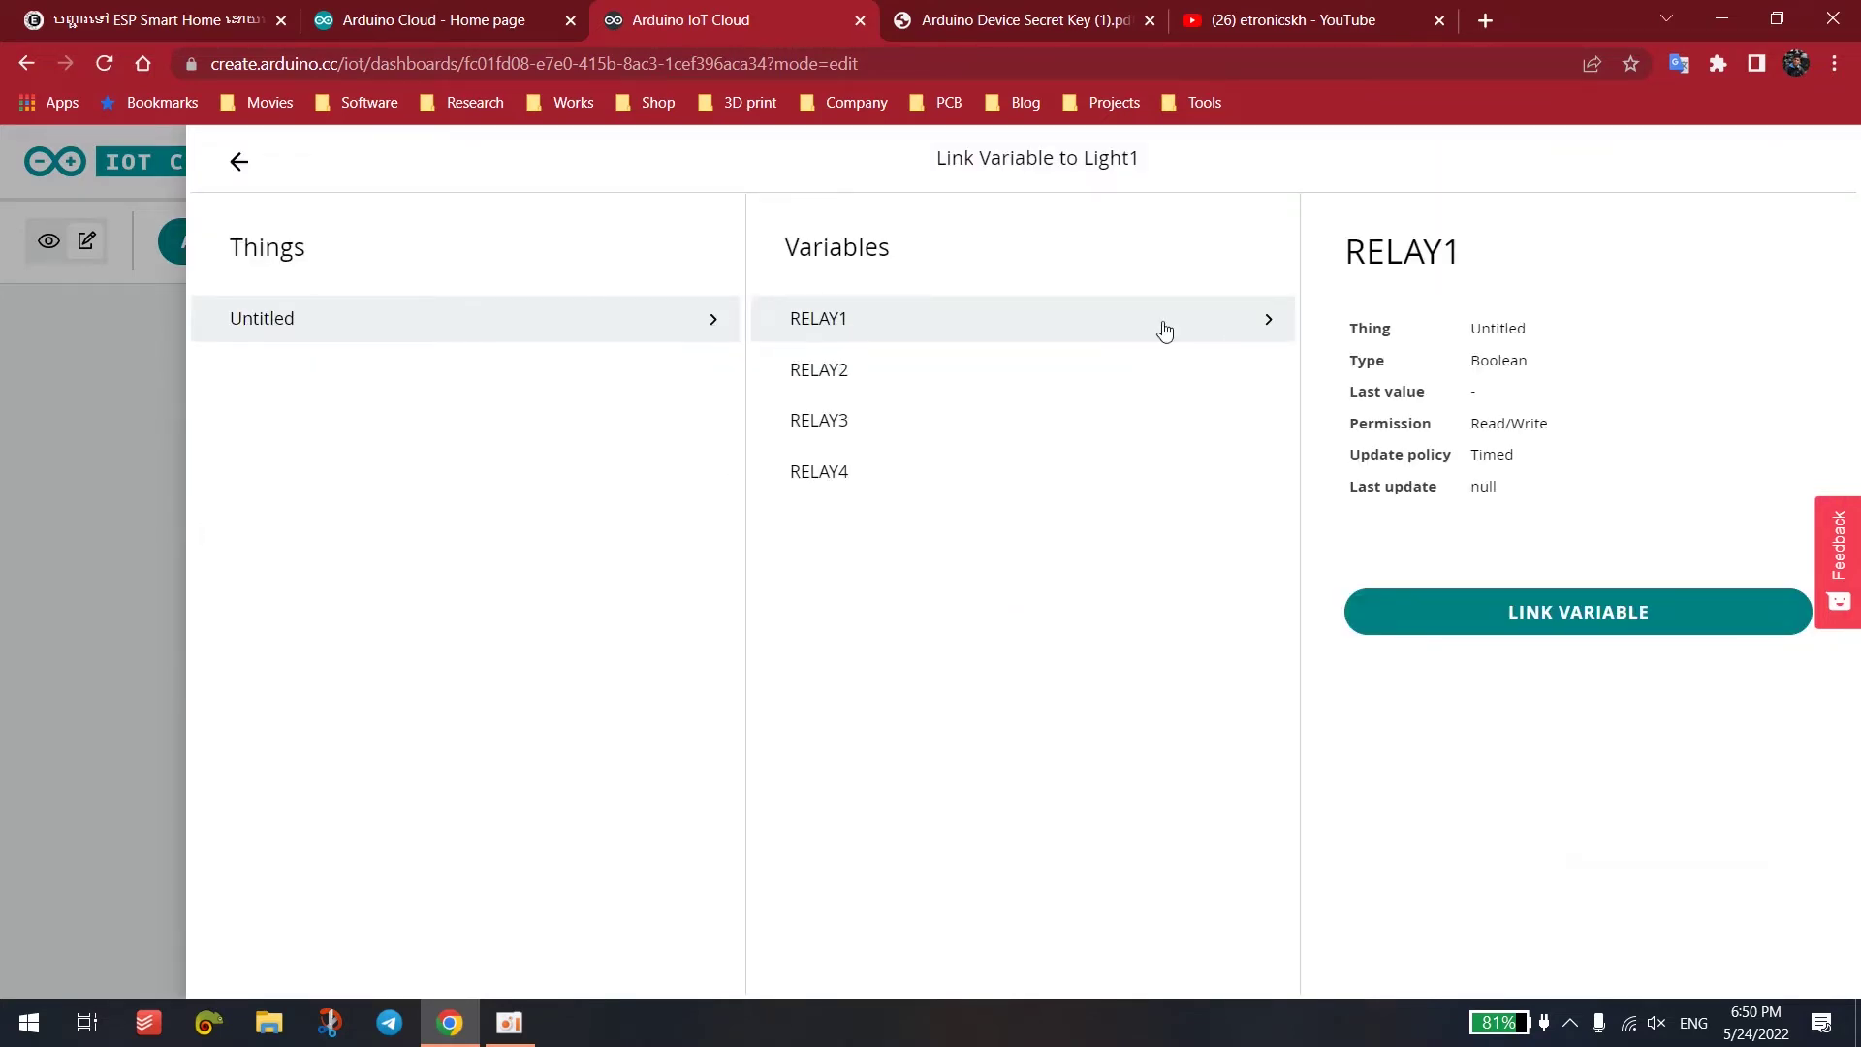
{"action": "left_click", "coordinate": [1558, 625]}
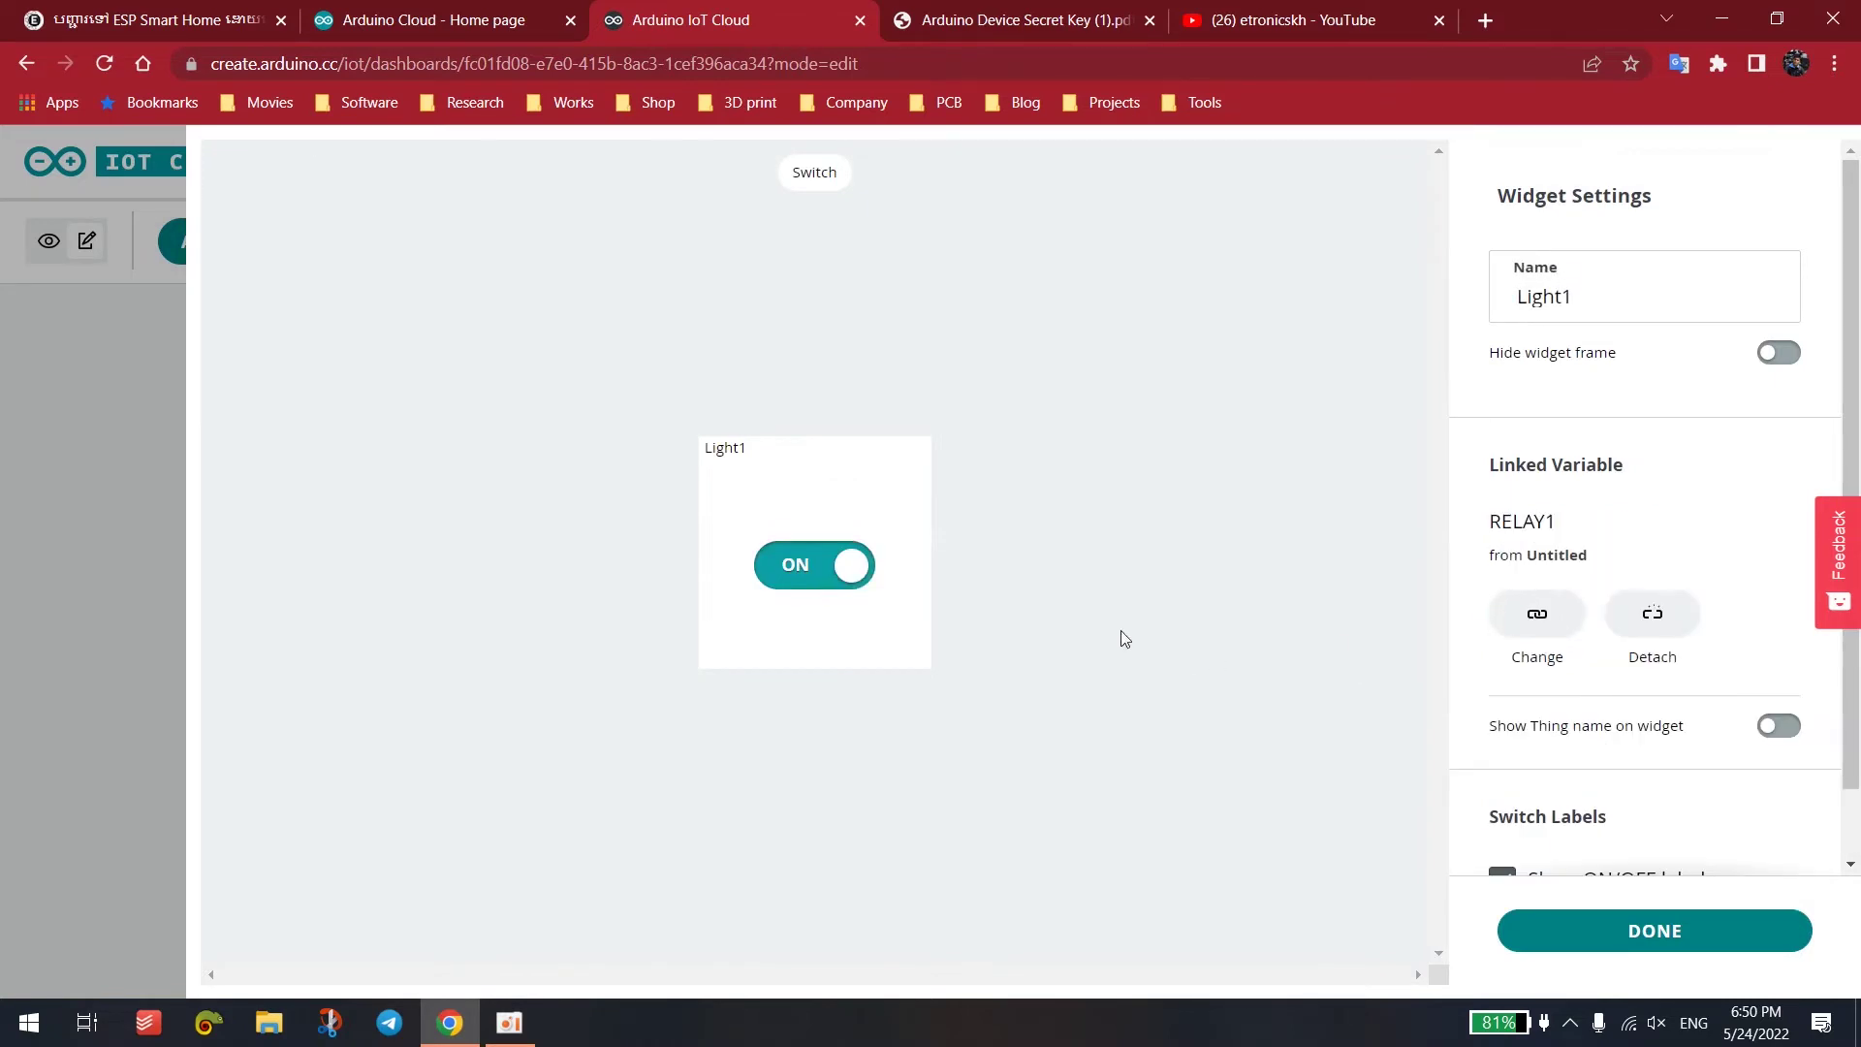
{"action": "scroll", "coordinate": [1858, 739], "scroll_direction": "down", "scroll_amount": 2}
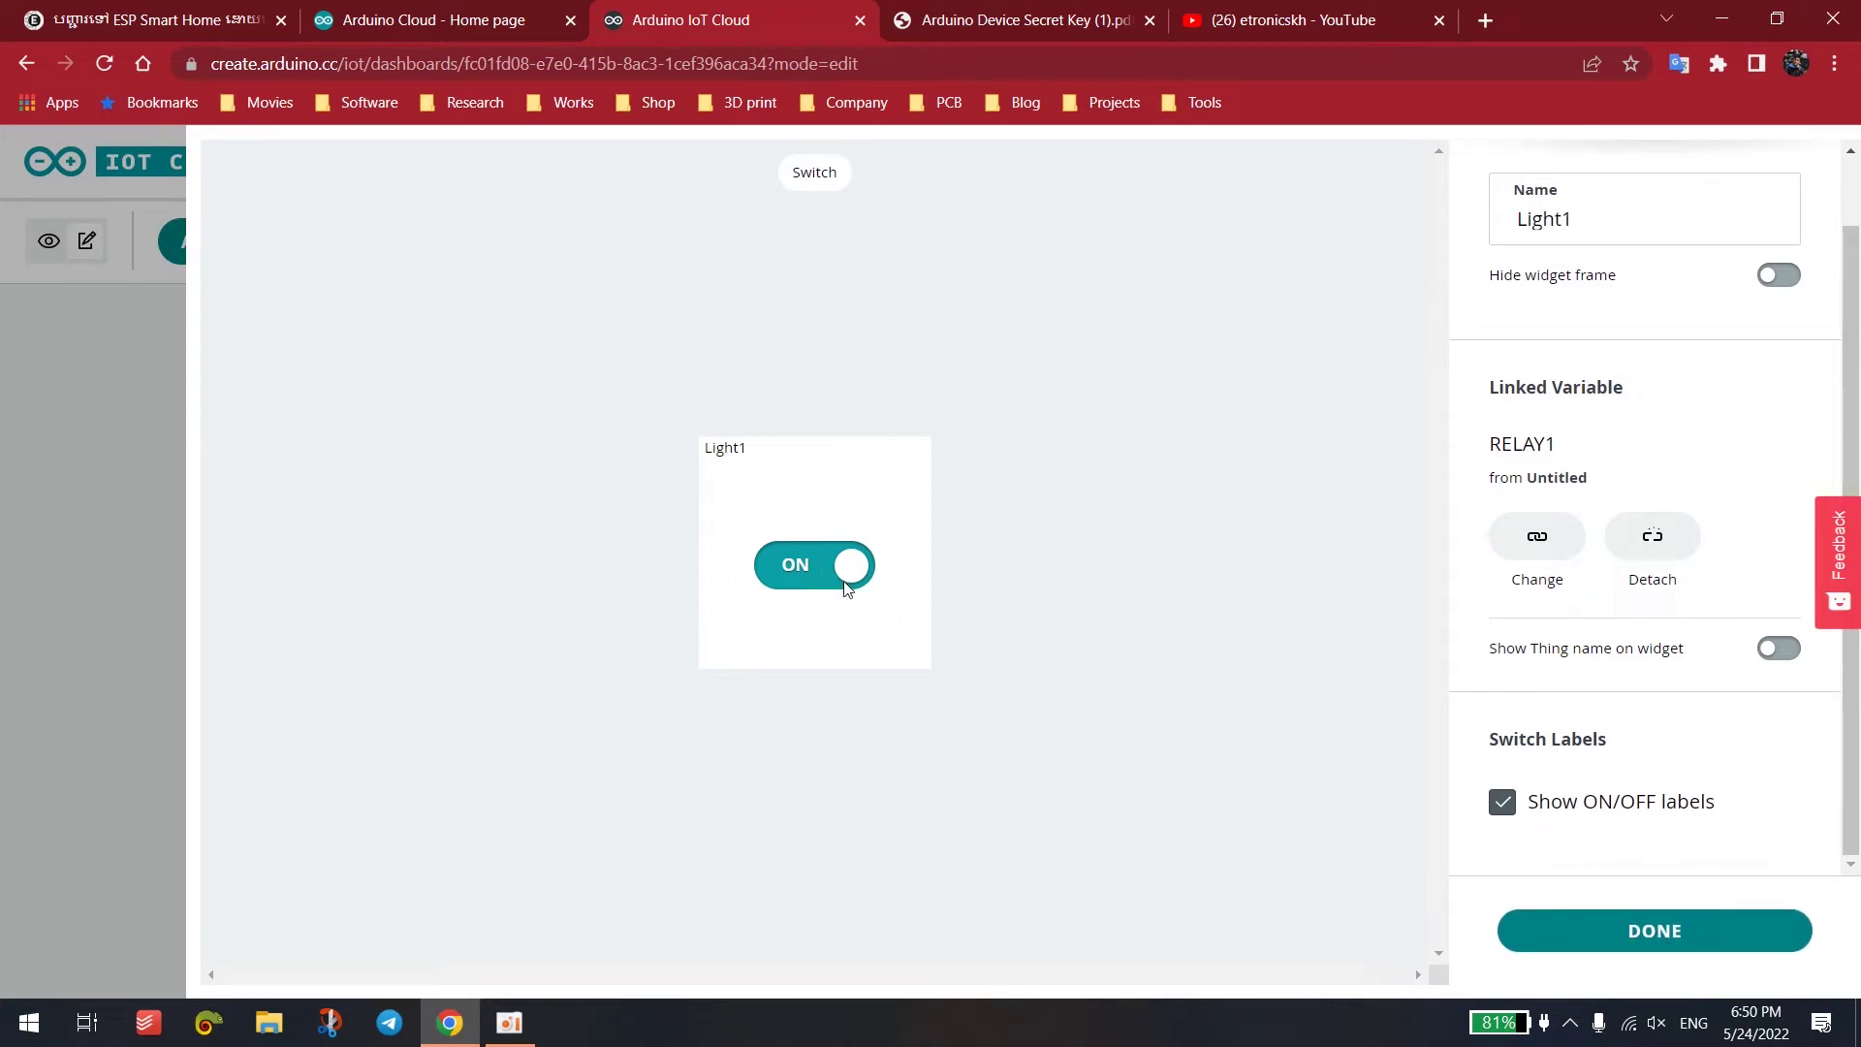
{"action": "left_click", "coordinate": [1661, 930]}
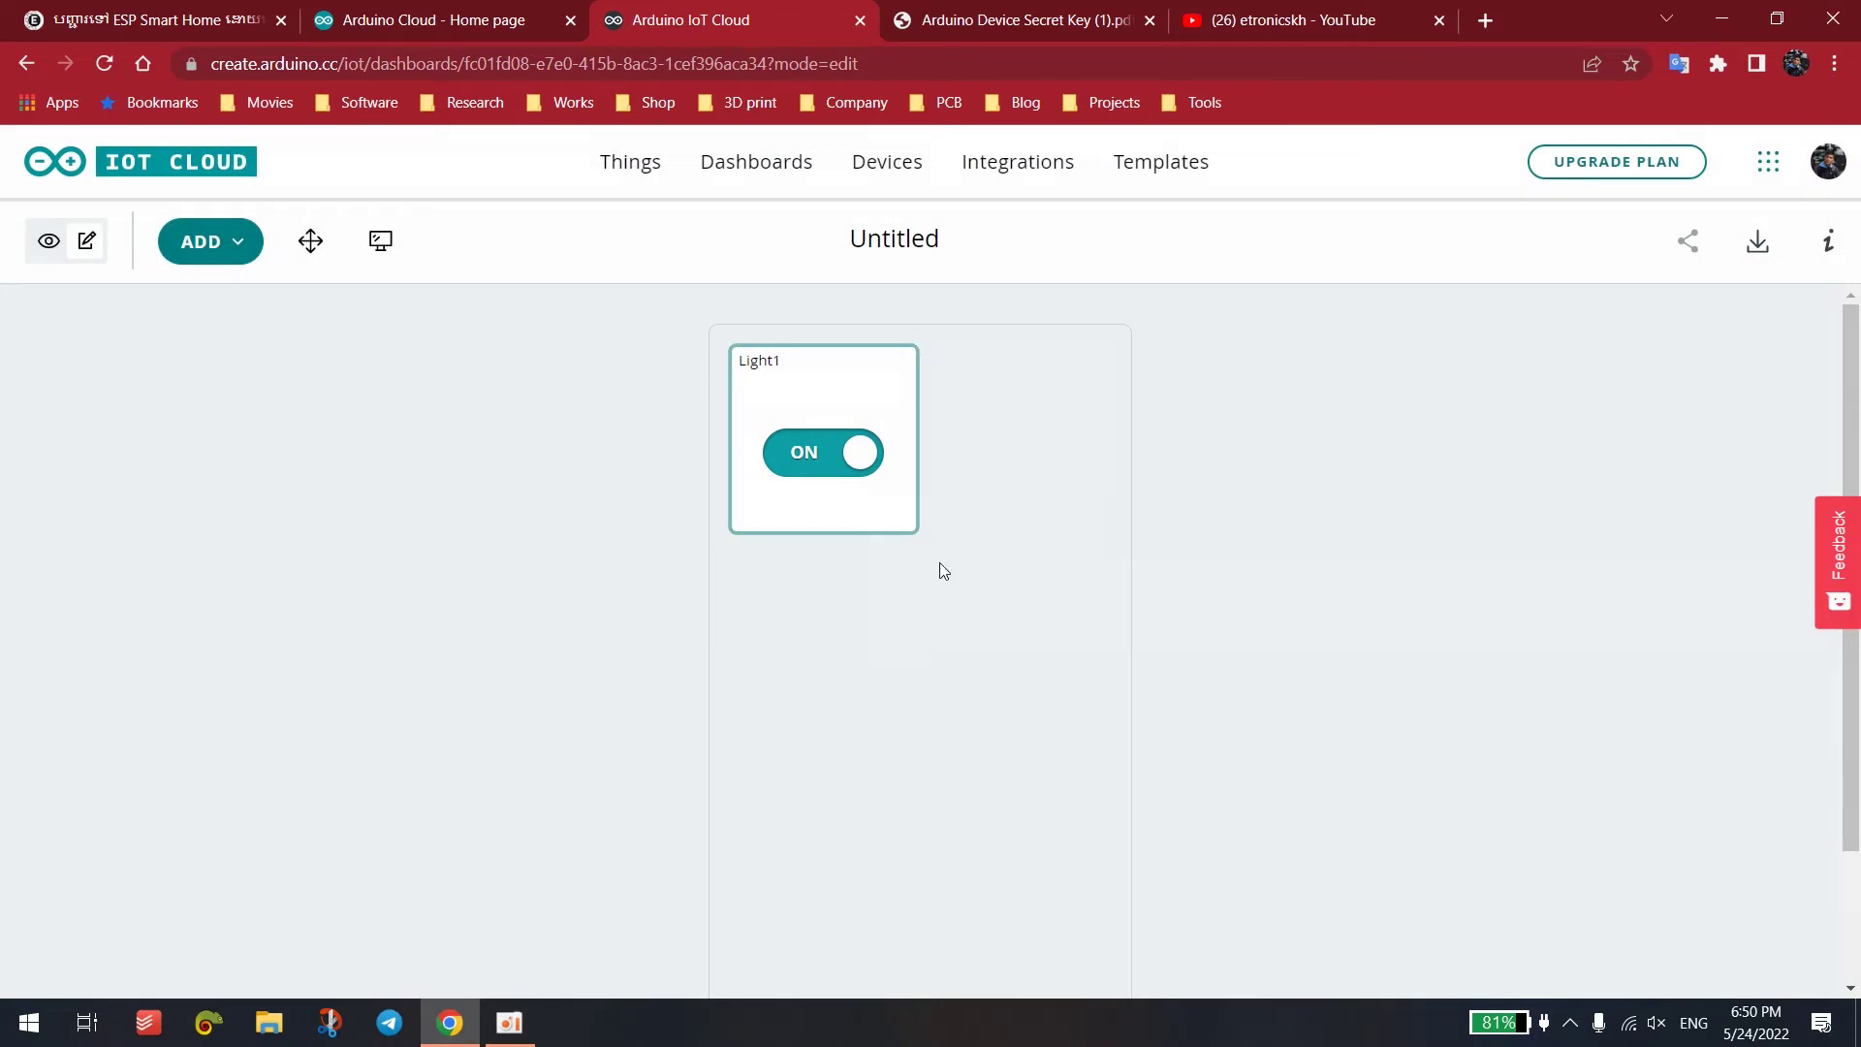
- Try a Push Button widget beside the Light1 switch and delete it from the dashboard
{"action": "left_click", "coordinate": [234, 242]}
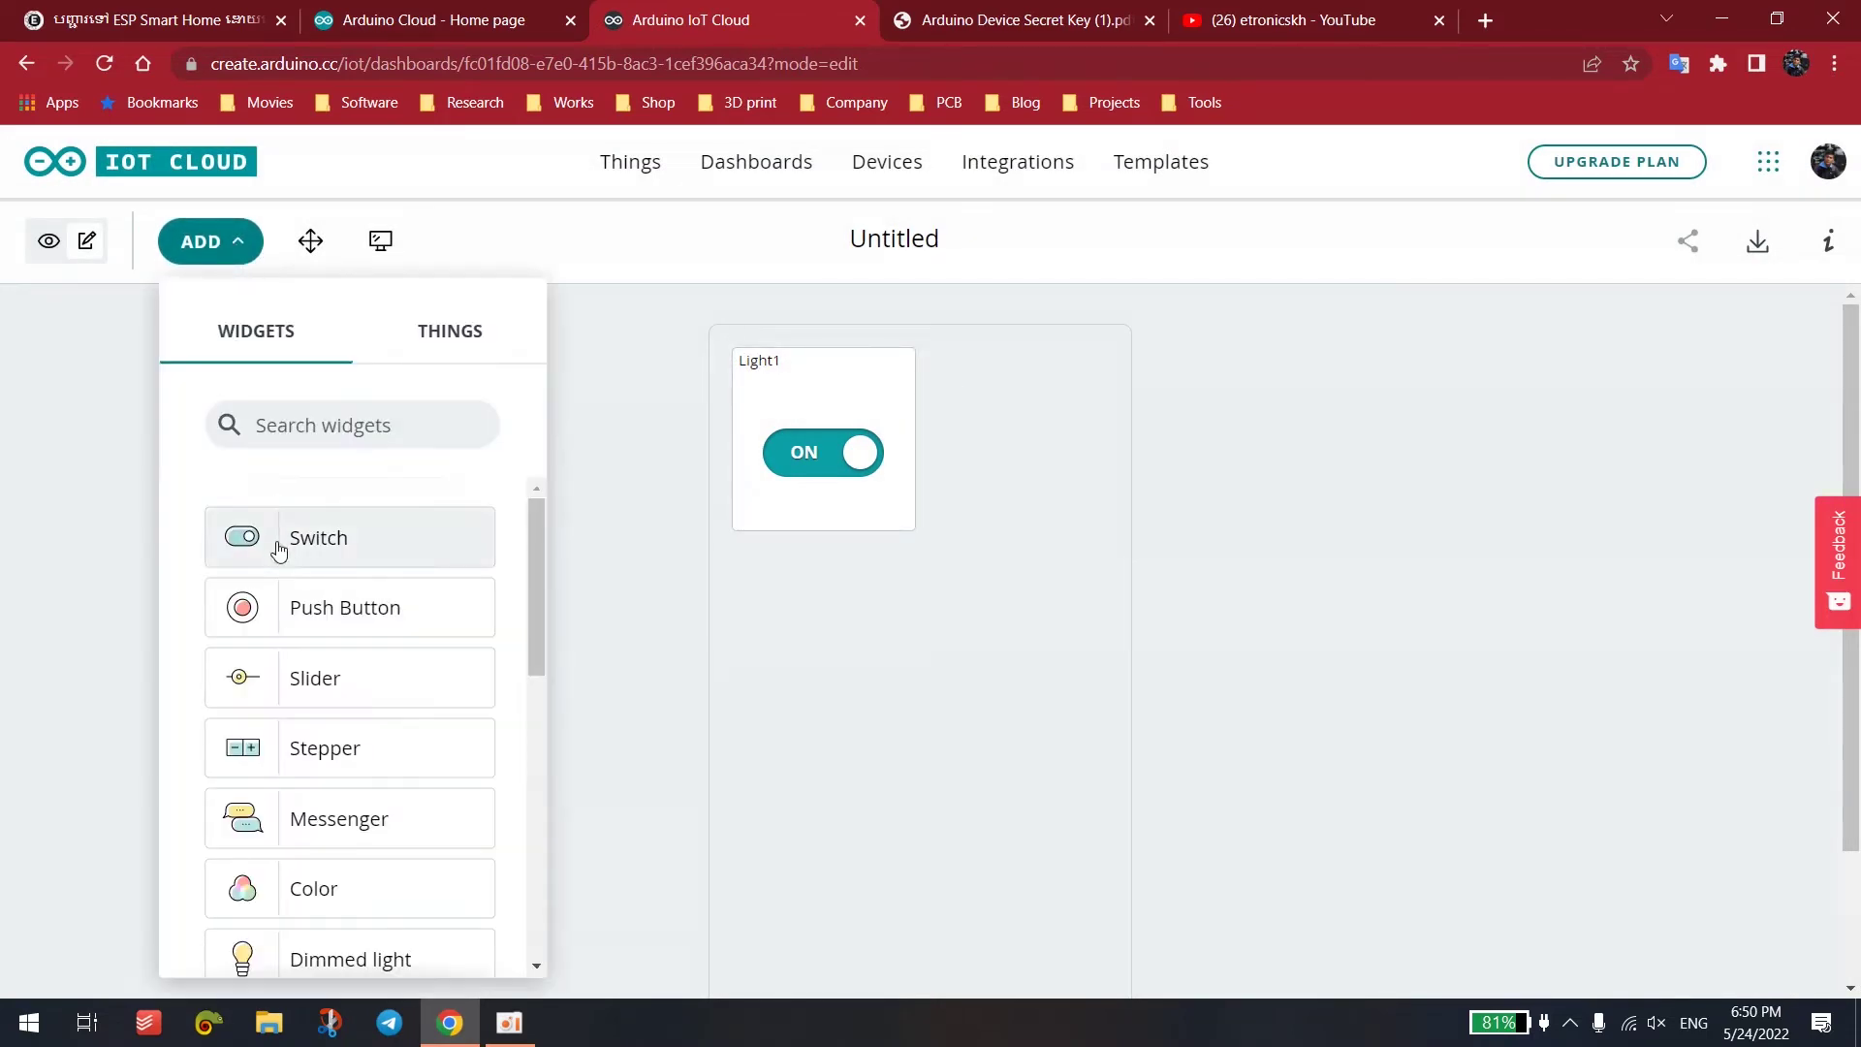
{"action": "left_click", "coordinate": [968, 430]}
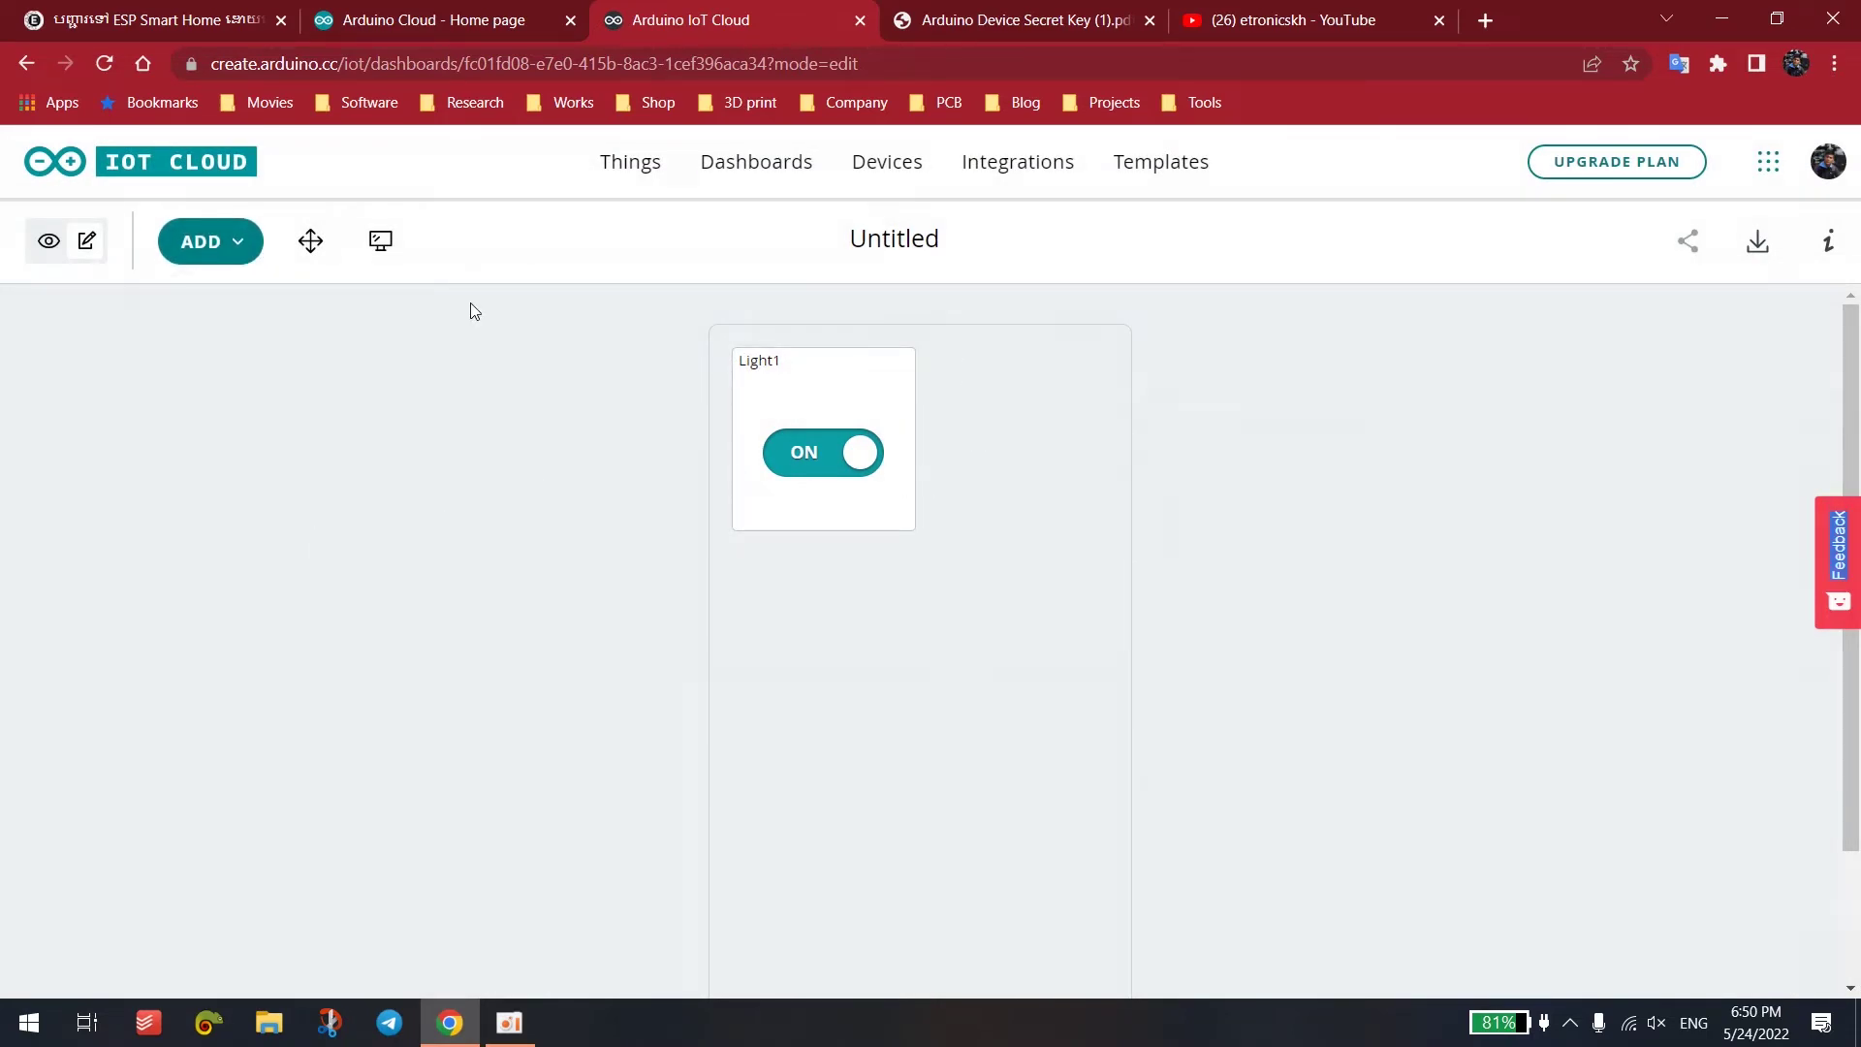
{"action": "left_click", "coordinate": [199, 244]}
{"action": "left_click", "coordinate": [323, 608]}
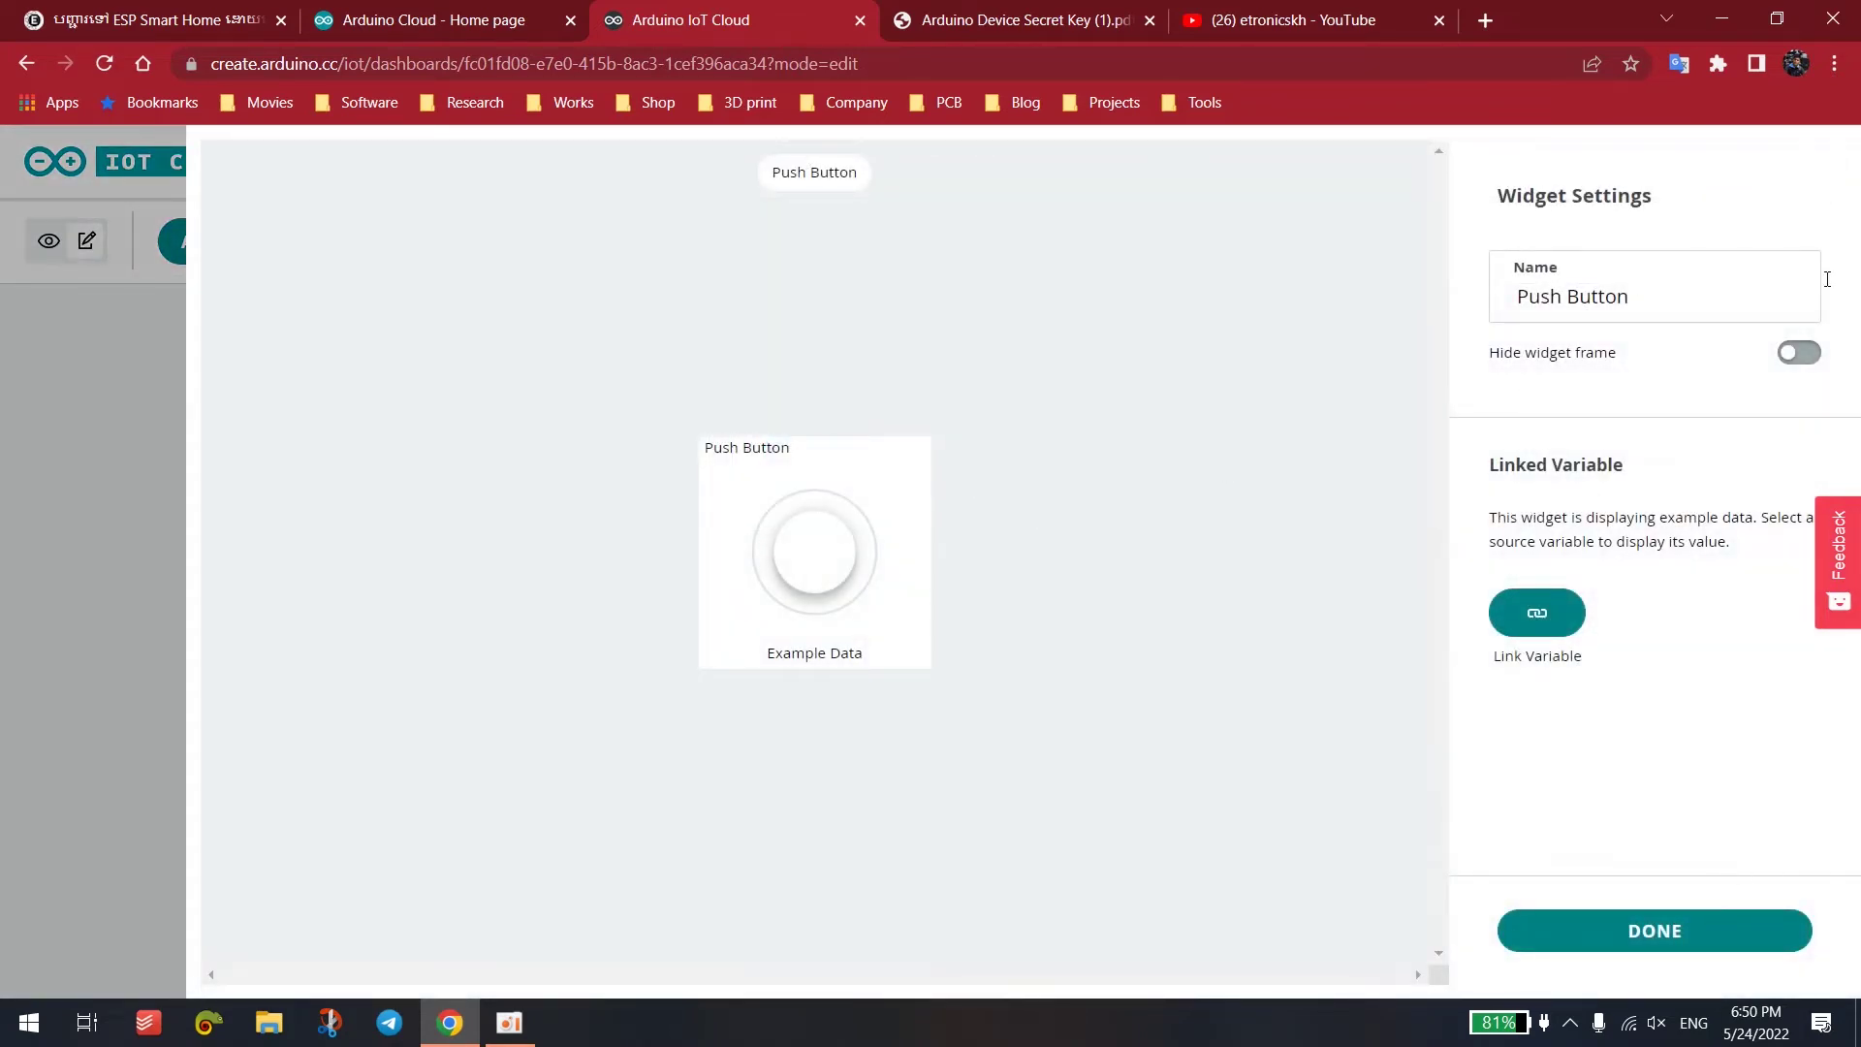
{"action": "left_click", "coordinate": [1650, 925]}
{"action": "left_click", "coordinate": [1130, 372]}
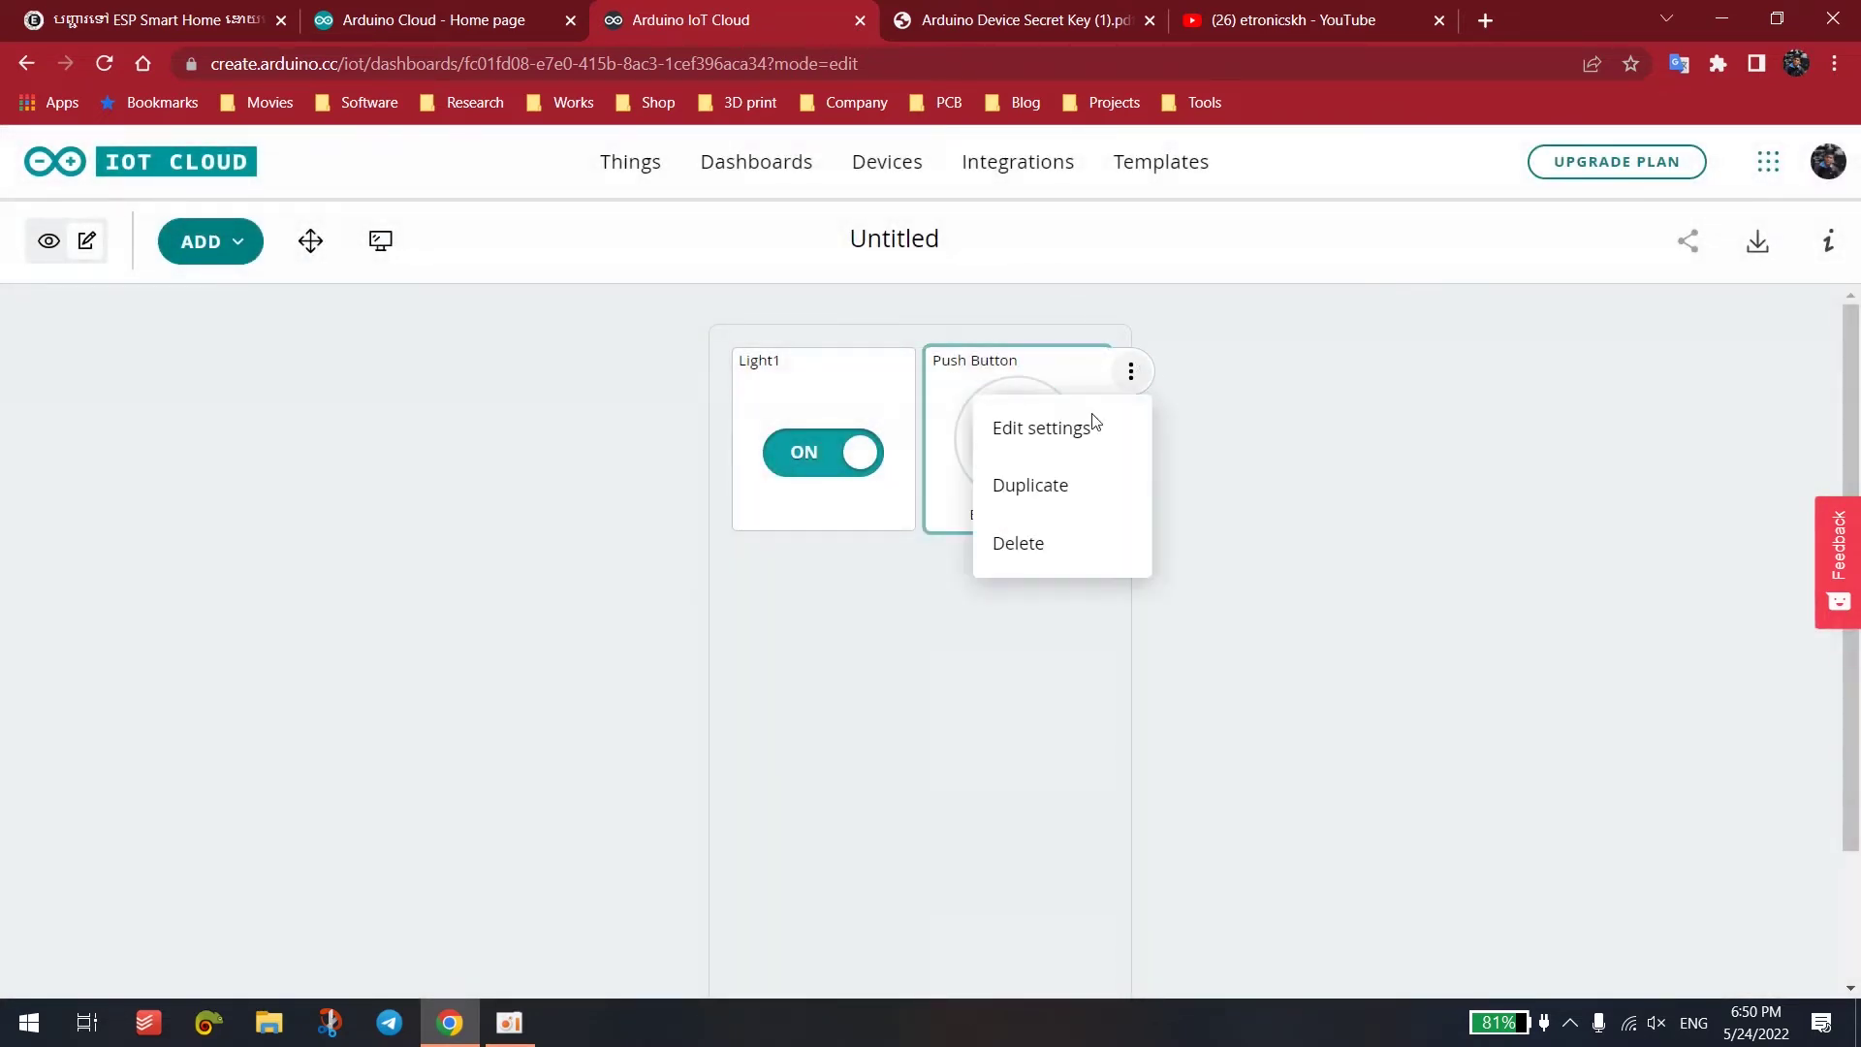
{"action": "left_click", "coordinate": [1037, 541]}
{"action": "left_click", "coordinate": [1063, 663]}
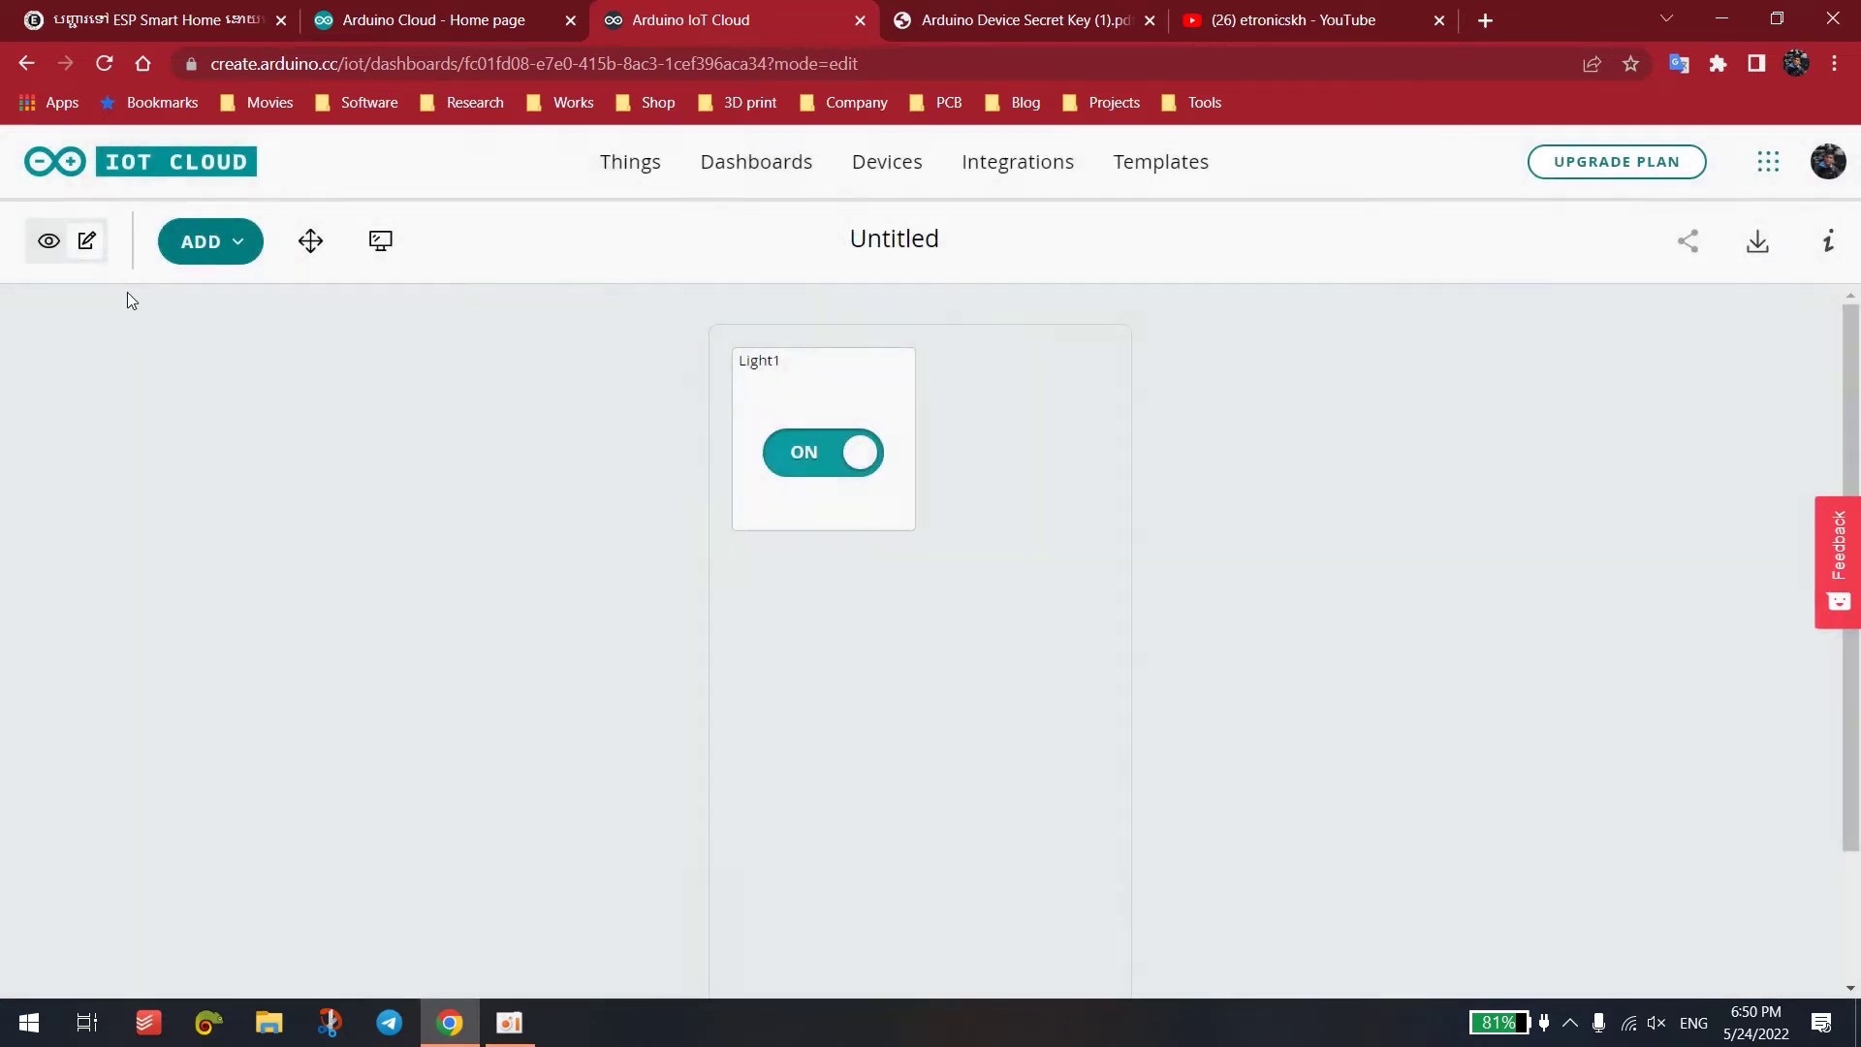
{"action": "left_click", "coordinate": [249, 250]}
{"action": "left_click_drag", "start_coordinate": [249, 249], "coordinate": [776, 496]}
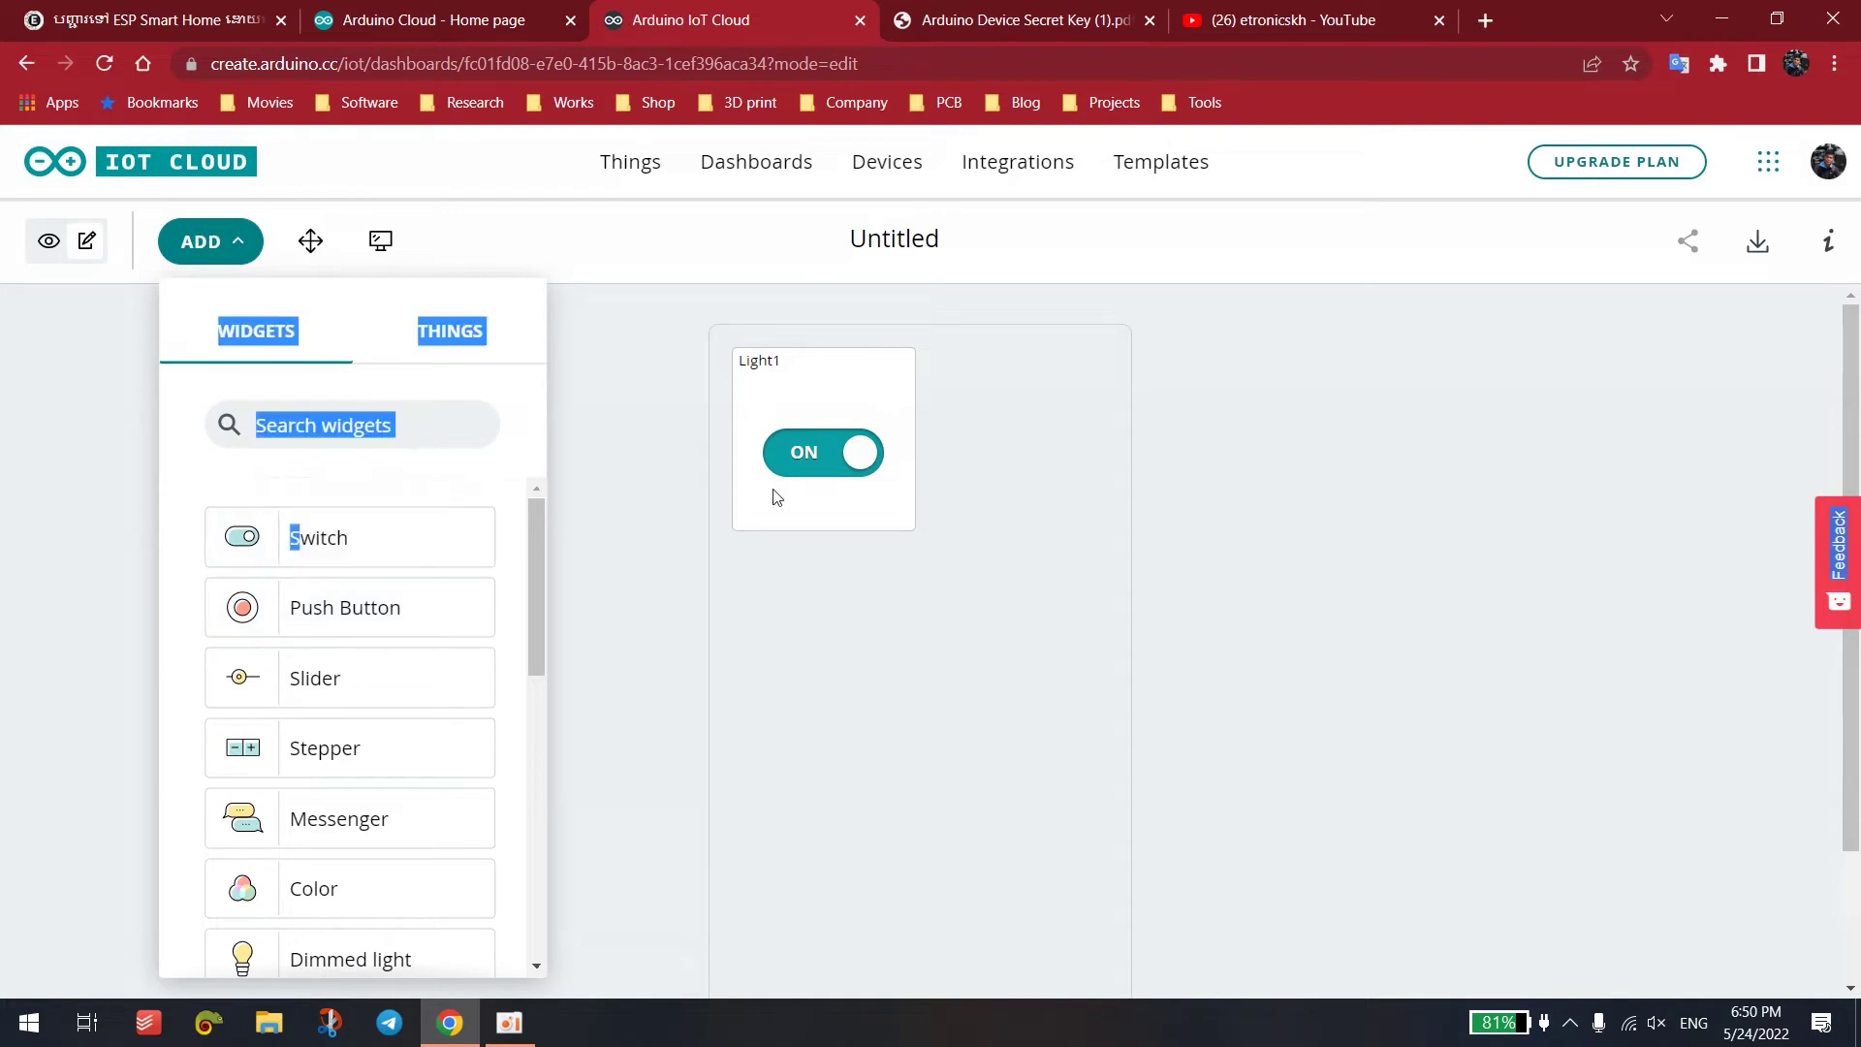
{"action": "left_click", "coordinate": [1063, 430]}
- Add a second Switch widget to the dashboard and link it to the RELAY2 variable
{"action": "left_click", "coordinate": [205, 244]}
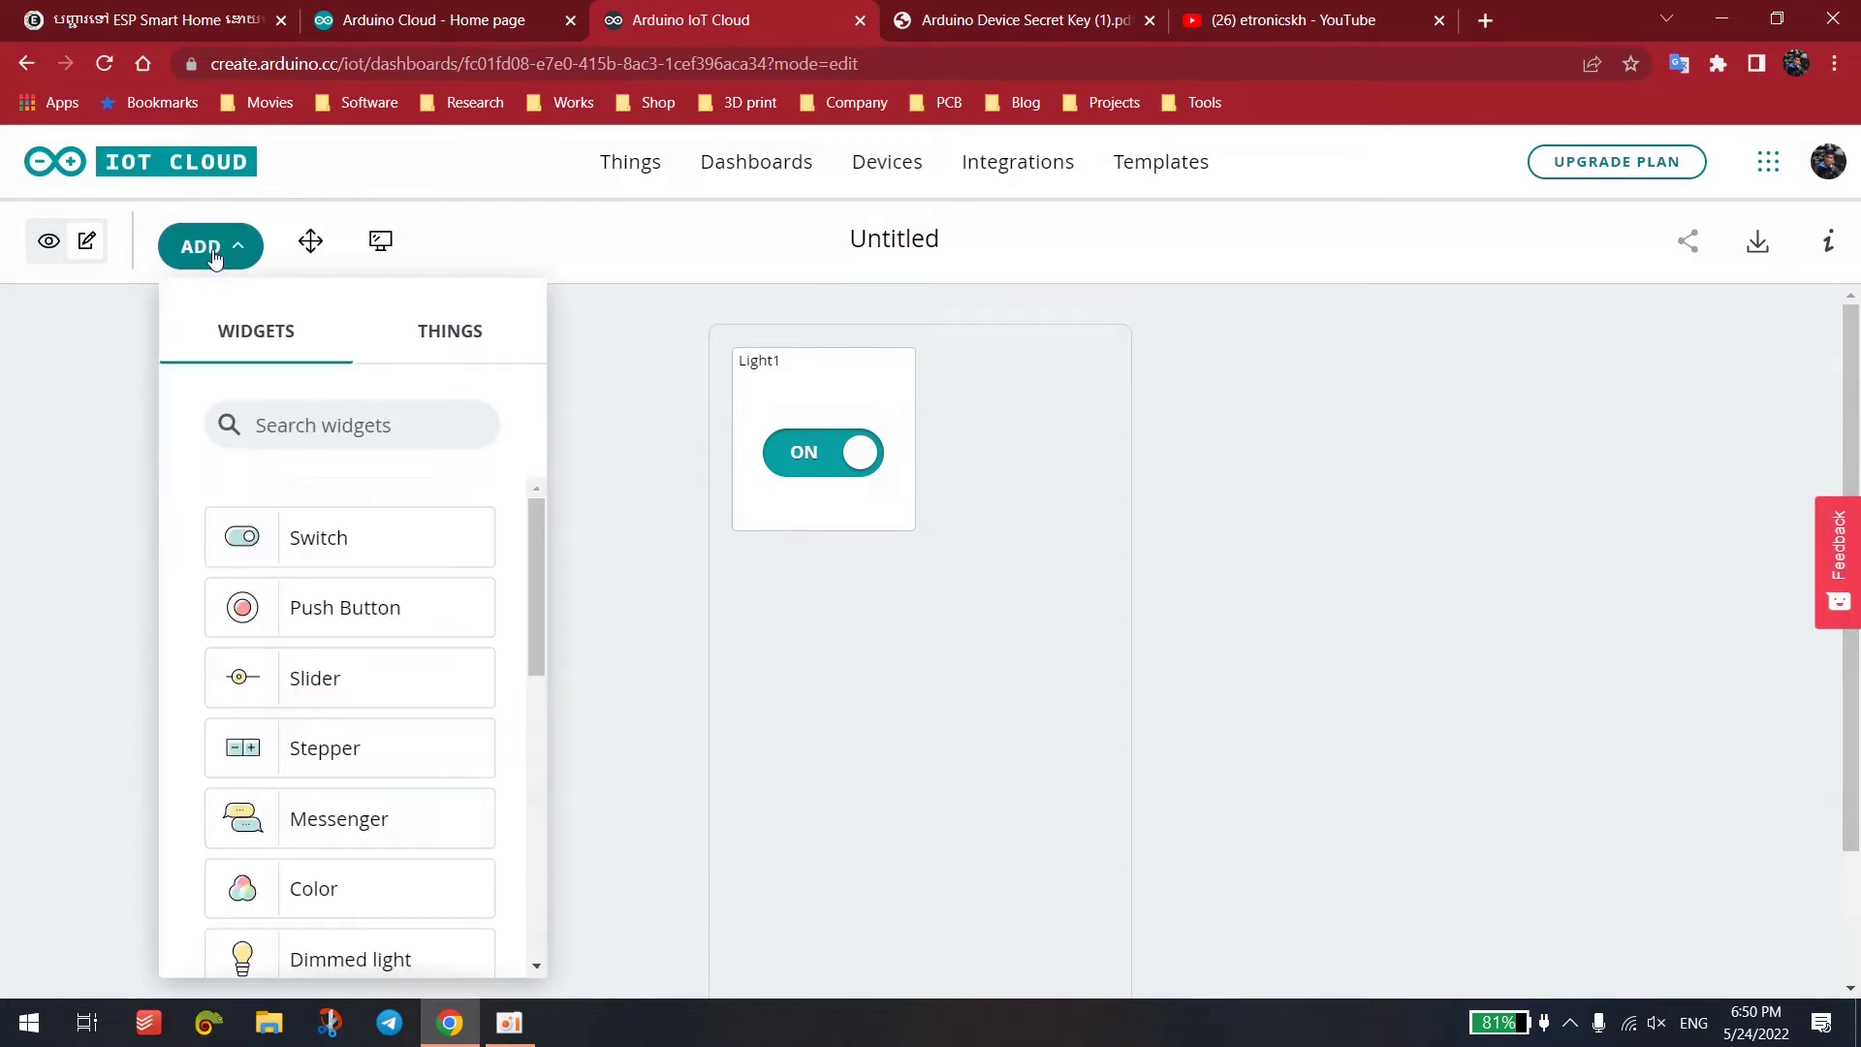
{"action": "left_click", "coordinate": [291, 535]}
{"action": "left_click", "coordinate": [1541, 618]}
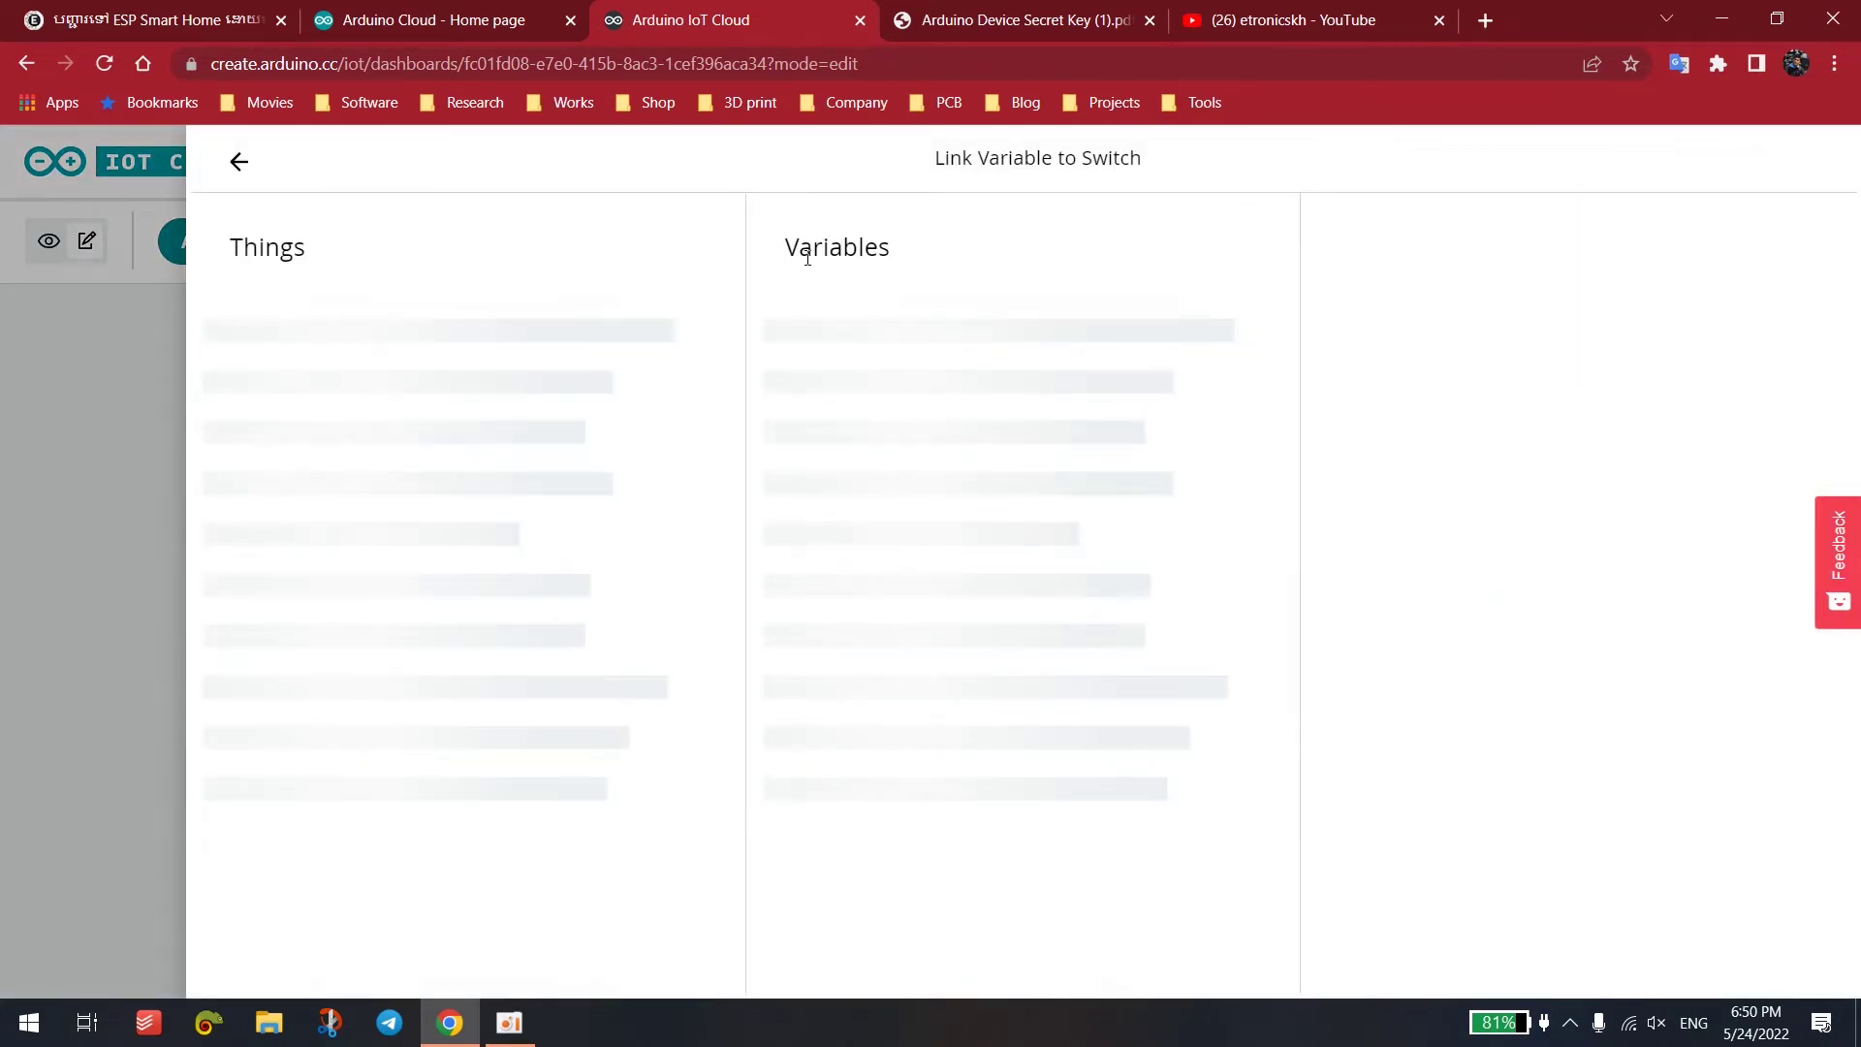
{"action": "left_click", "coordinate": [819, 369]}
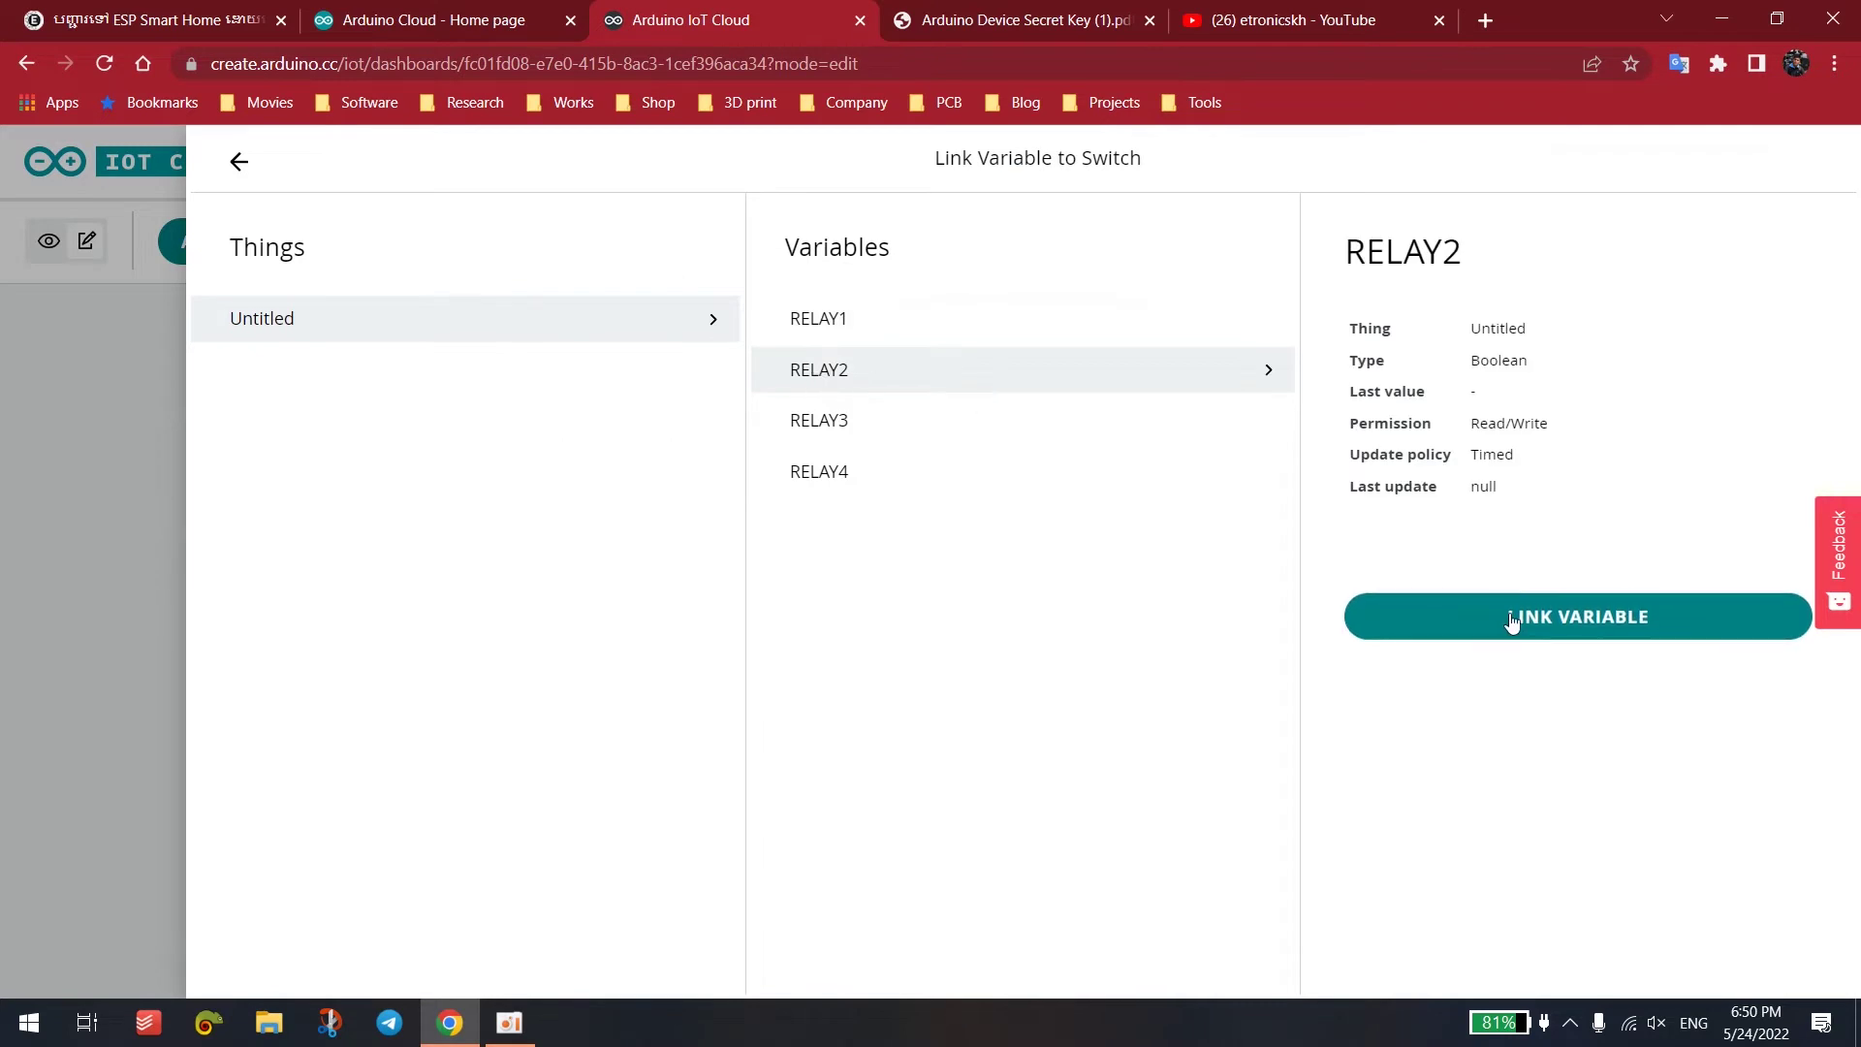
{"action": "left_click", "coordinate": [1520, 621]}
- Name the RELAY2 switch Light2 and finish its widget settings
{"action": "left_click", "coordinate": [1603, 303]}
{"action": "left_click_drag", "start_coordinate": [1603, 303], "coordinate": [1457, 304]}
{"action": "type", "text": "L"}
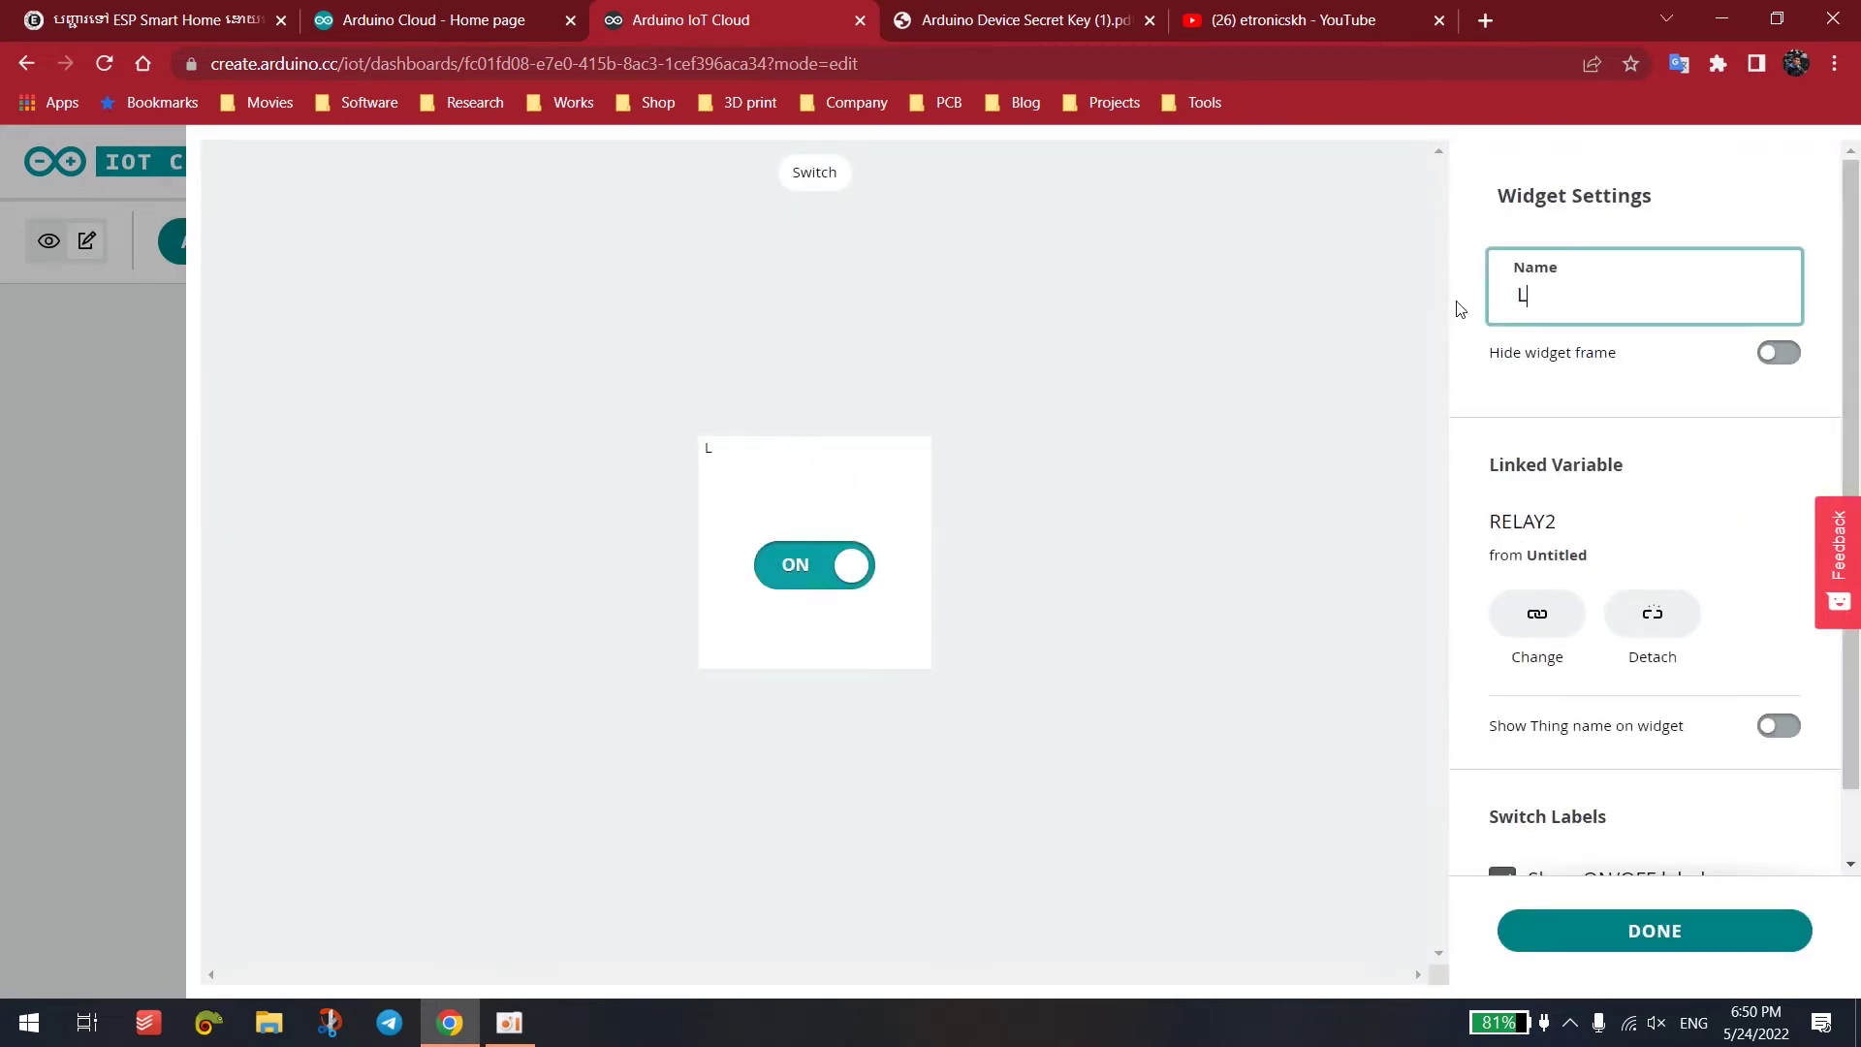
{"action": "type", "text": "ight2"}
{"action": "left_click", "coordinate": [1682, 931]}
- Add a third Switch widget to the dashboard and name it Light3
{"action": "left_click", "coordinate": [201, 243]}
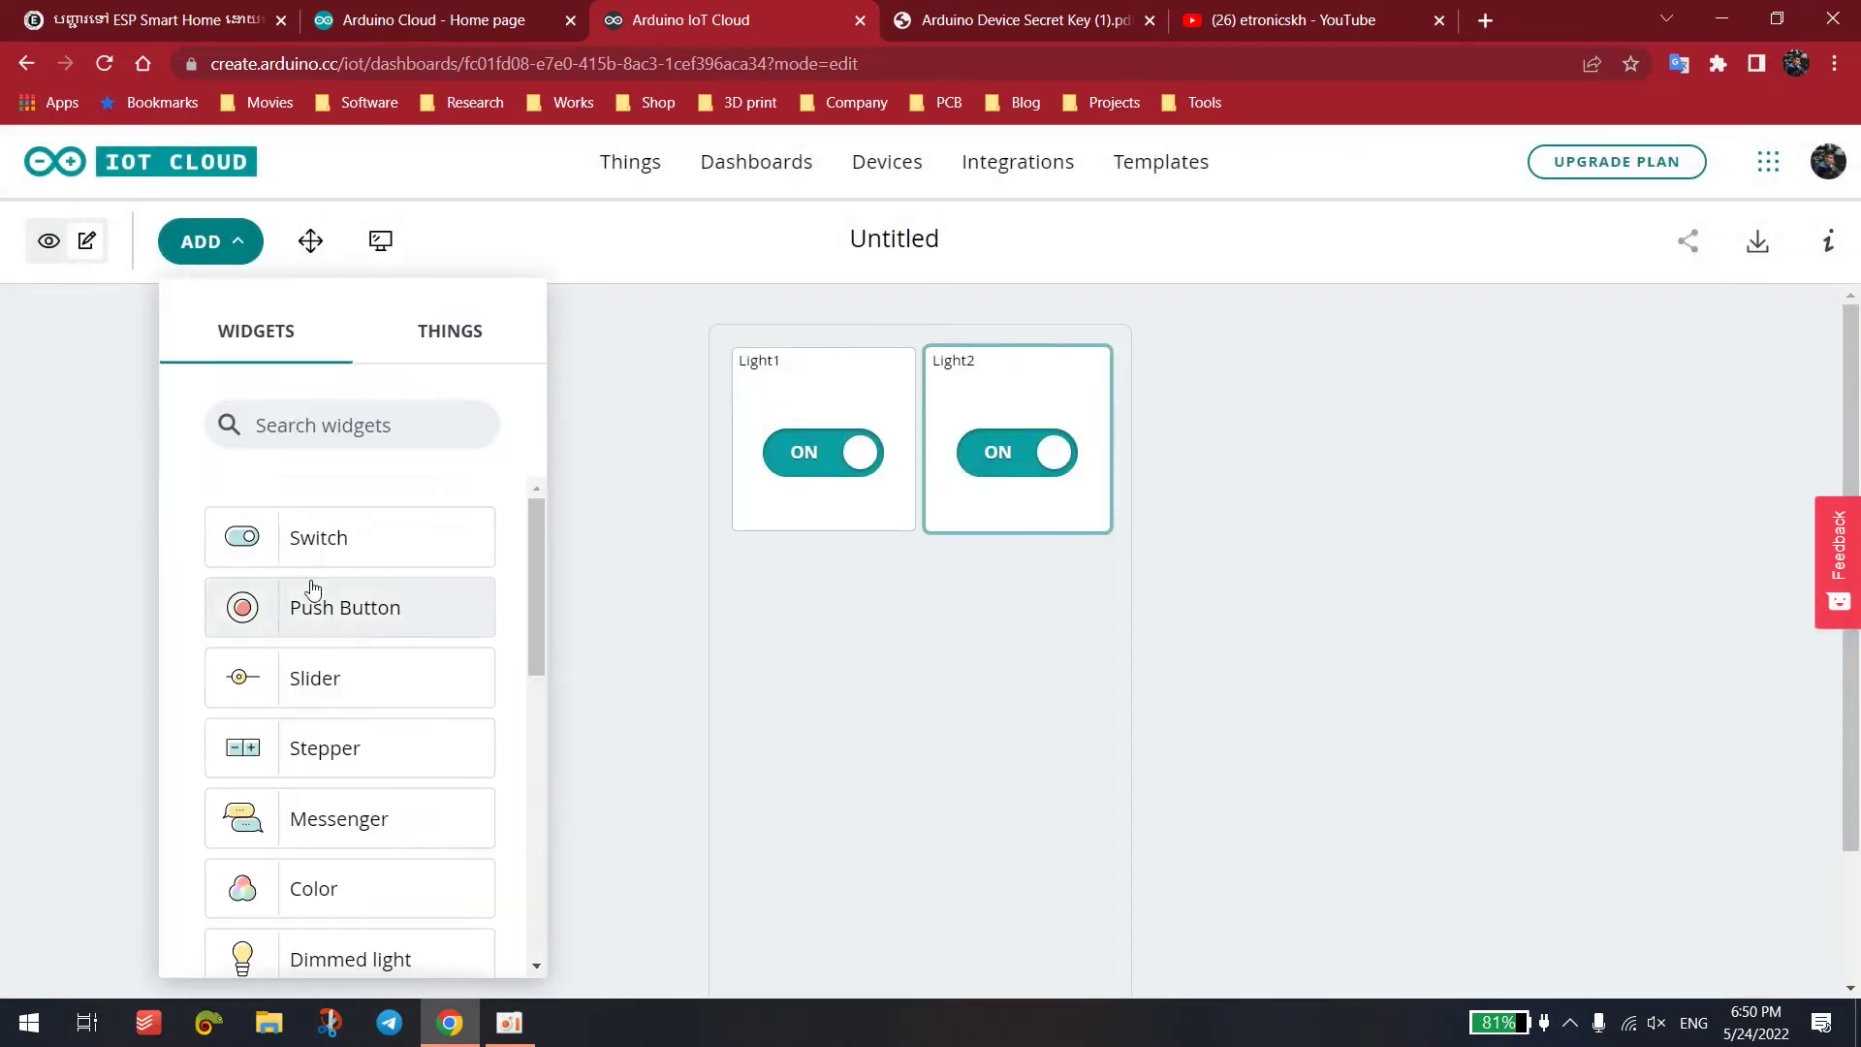
{"action": "left_click", "coordinate": [291, 539]}
{"action": "double_click", "coordinate": [1583, 299]}
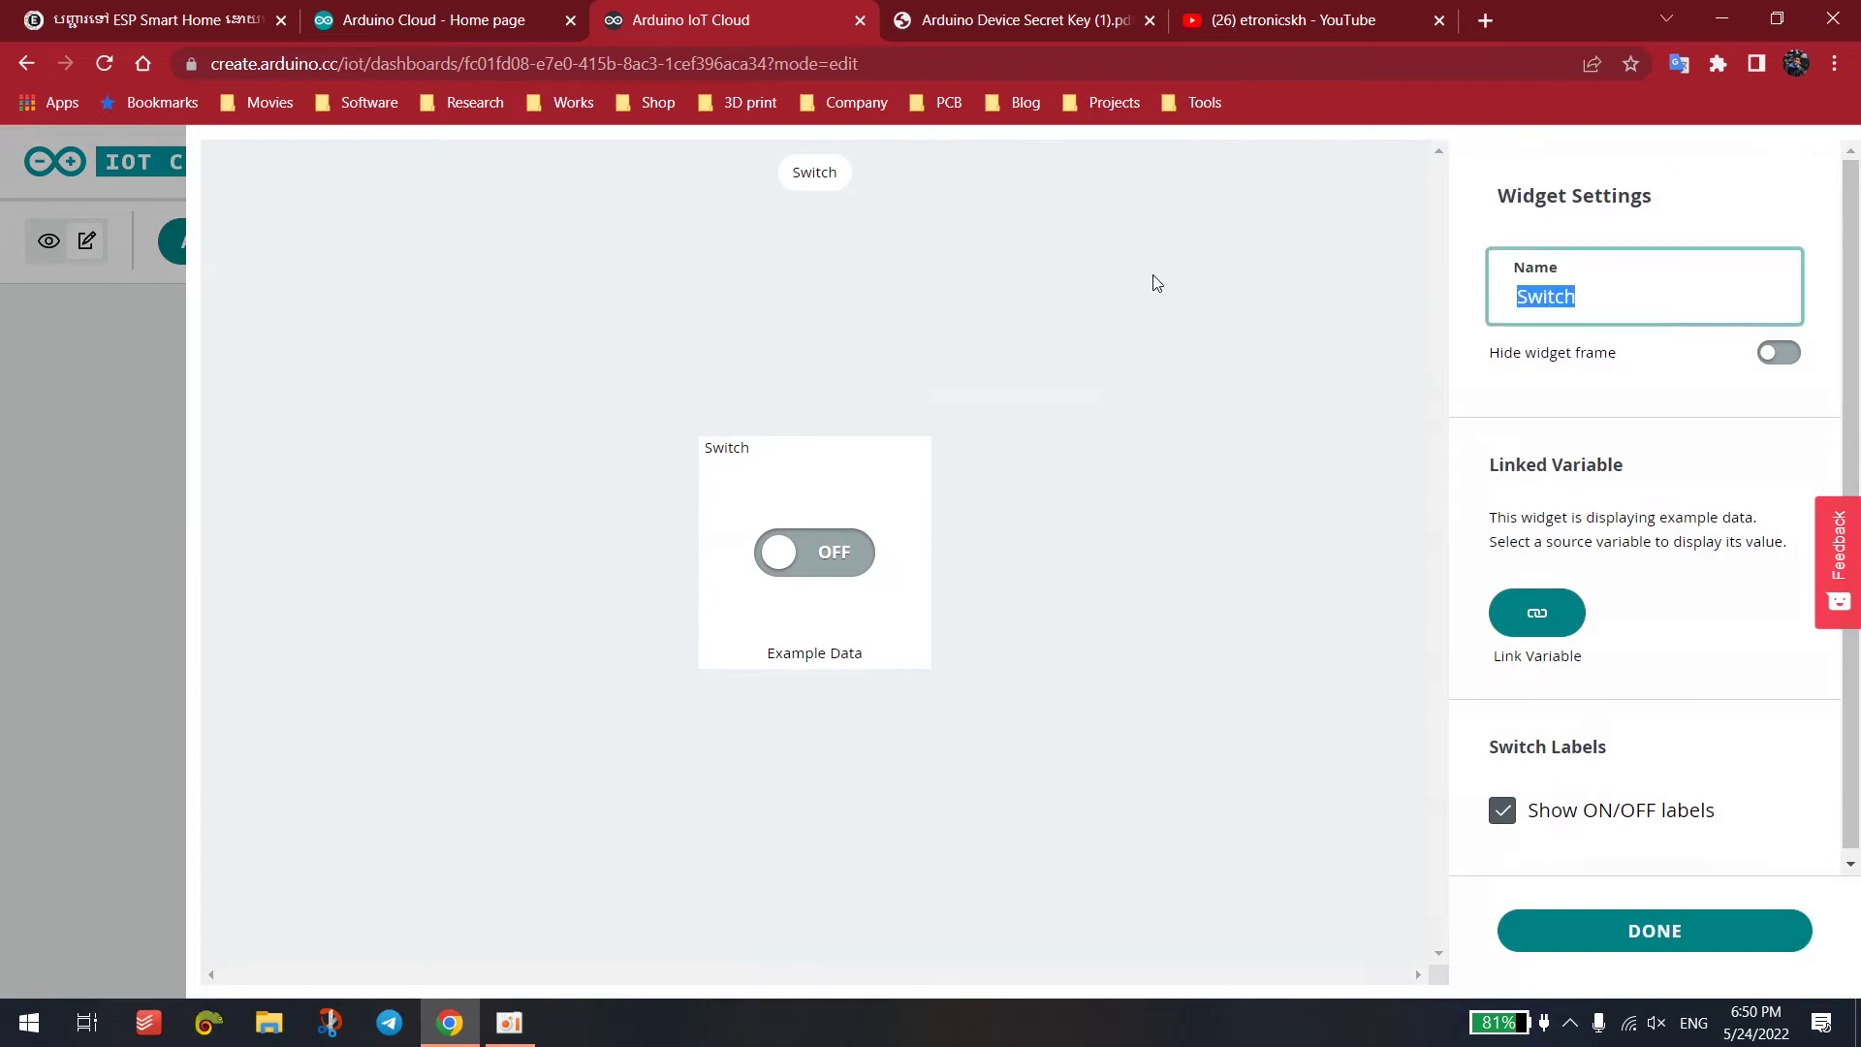
{"action": "type", "text": "Light3"}
- Link the Light3 switch to the RELAY3 variable and finish its widget settings
{"action": "left_click", "coordinate": [1537, 613]}
{"action": "left_click", "coordinate": [863, 431]}
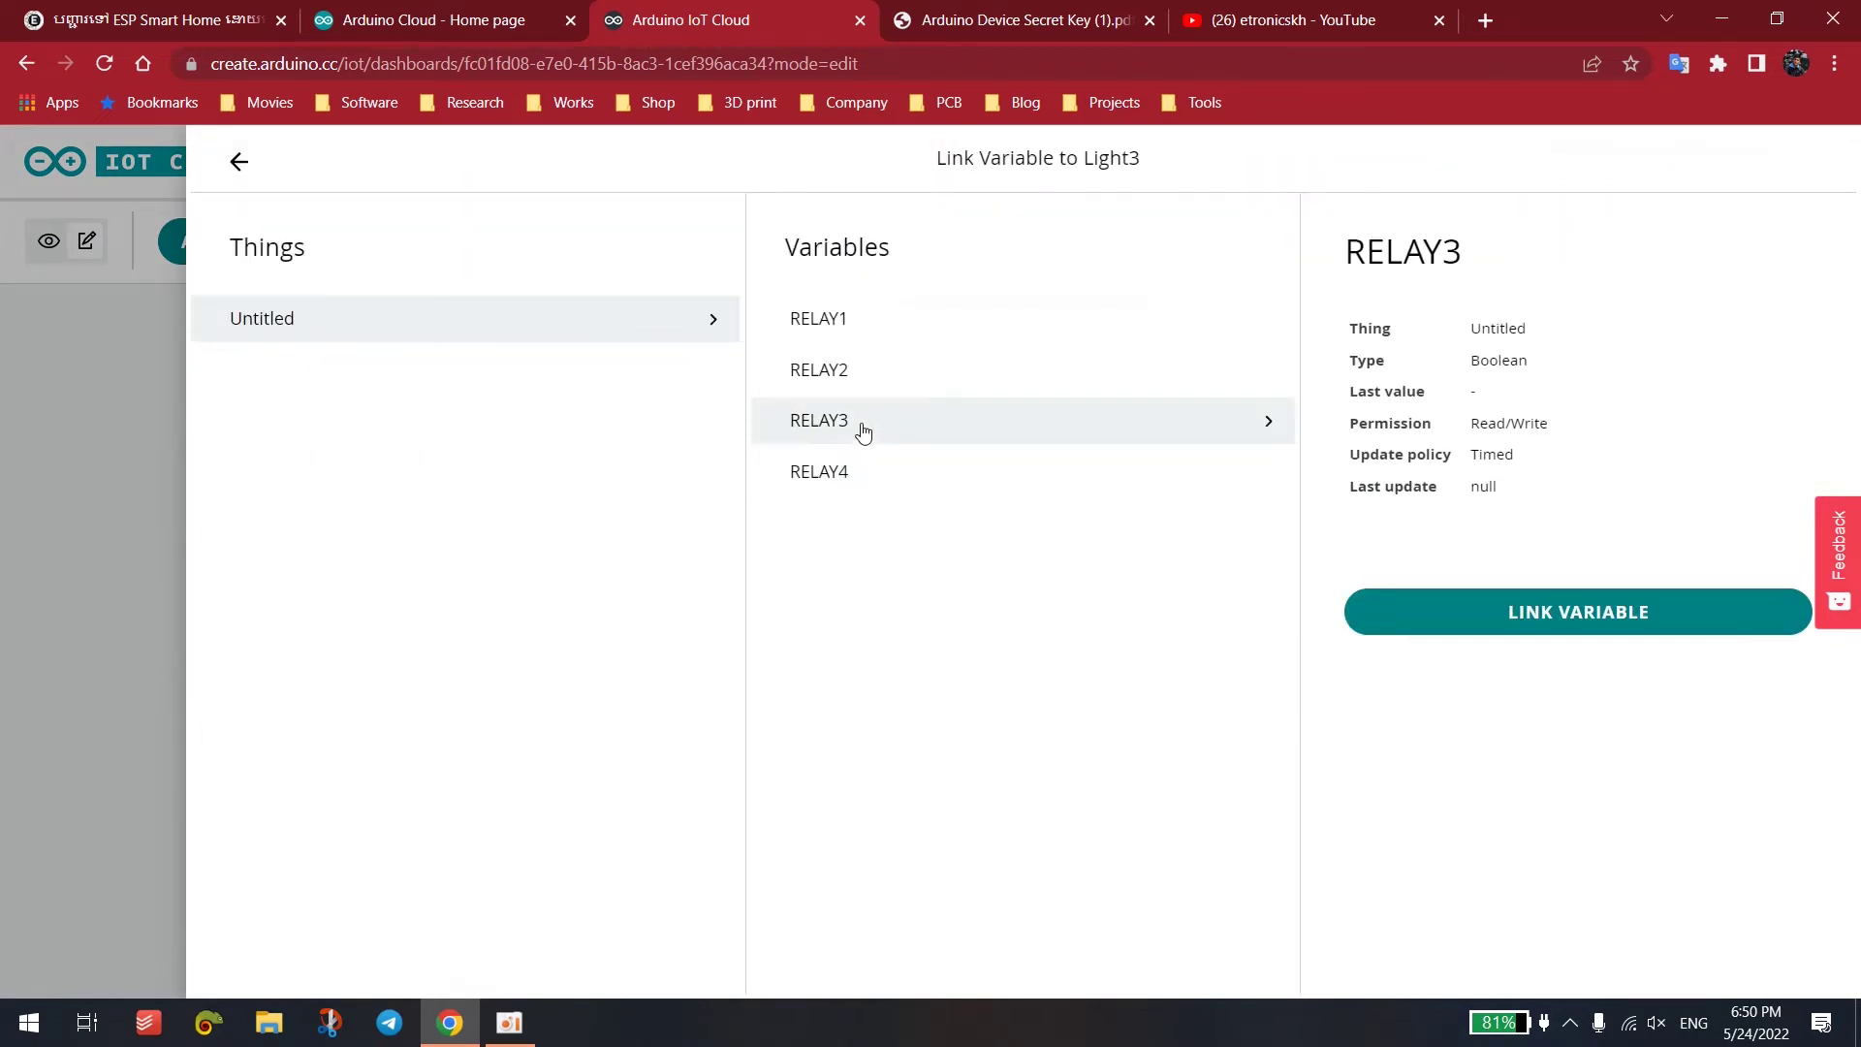
{"action": "left_click", "coordinate": [1690, 625]}
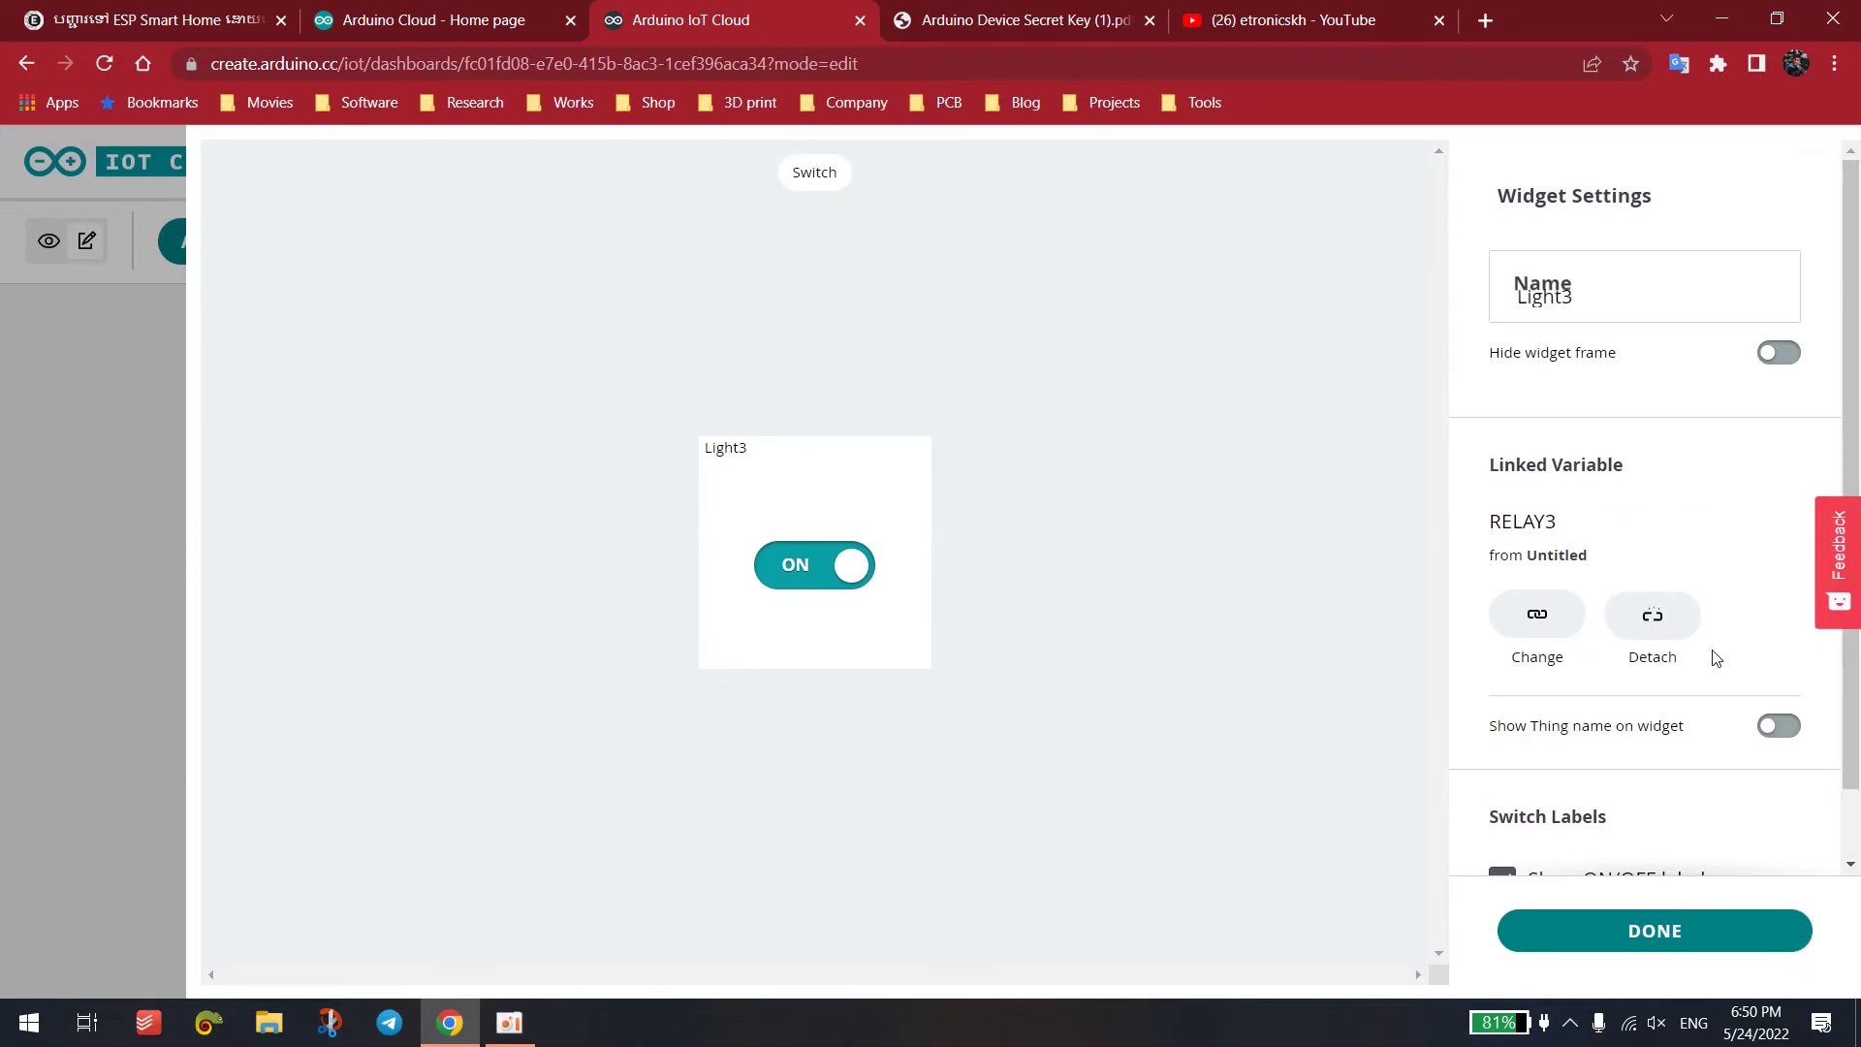
{"action": "left_click", "coordinate": [1690, 937]}
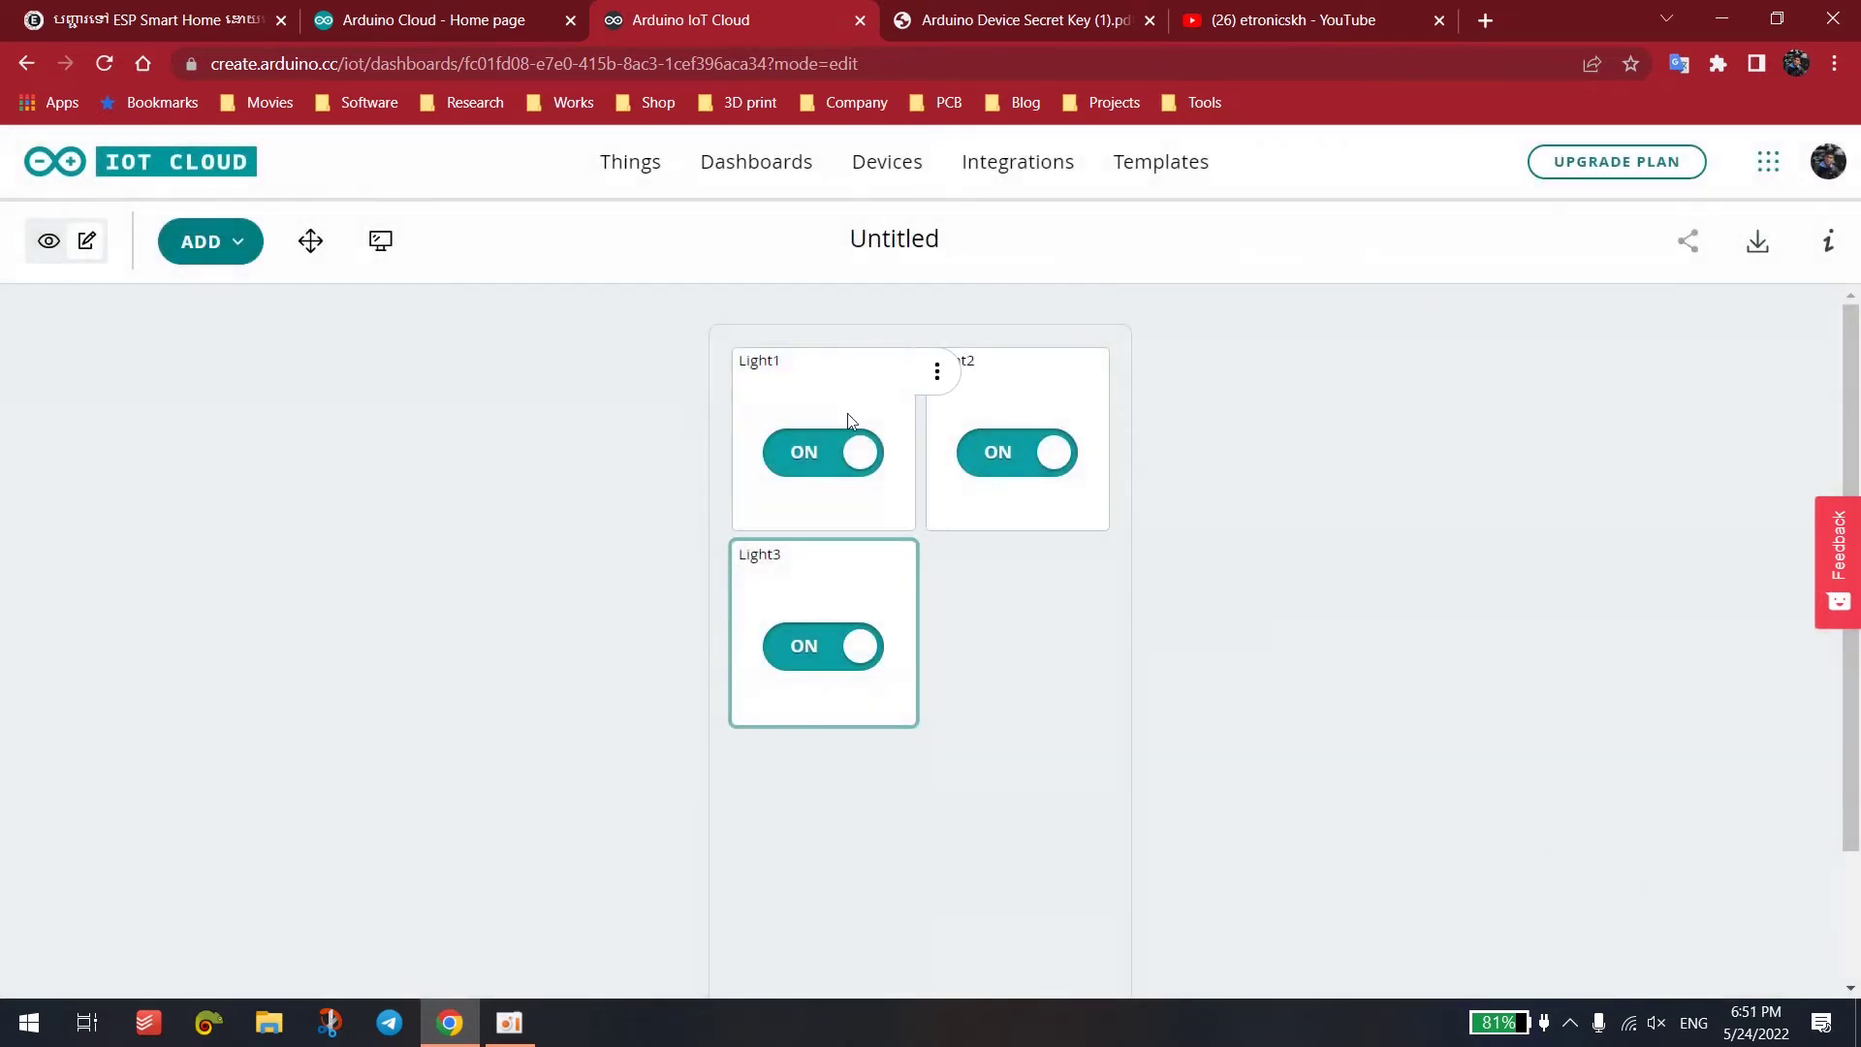
- Add a fourth Switch widget to the dashboard and name it Light4
{"action": "left_click", "coordinate": [198, 243]}
{"action": "left_click", "coordinate": [320, 541]}
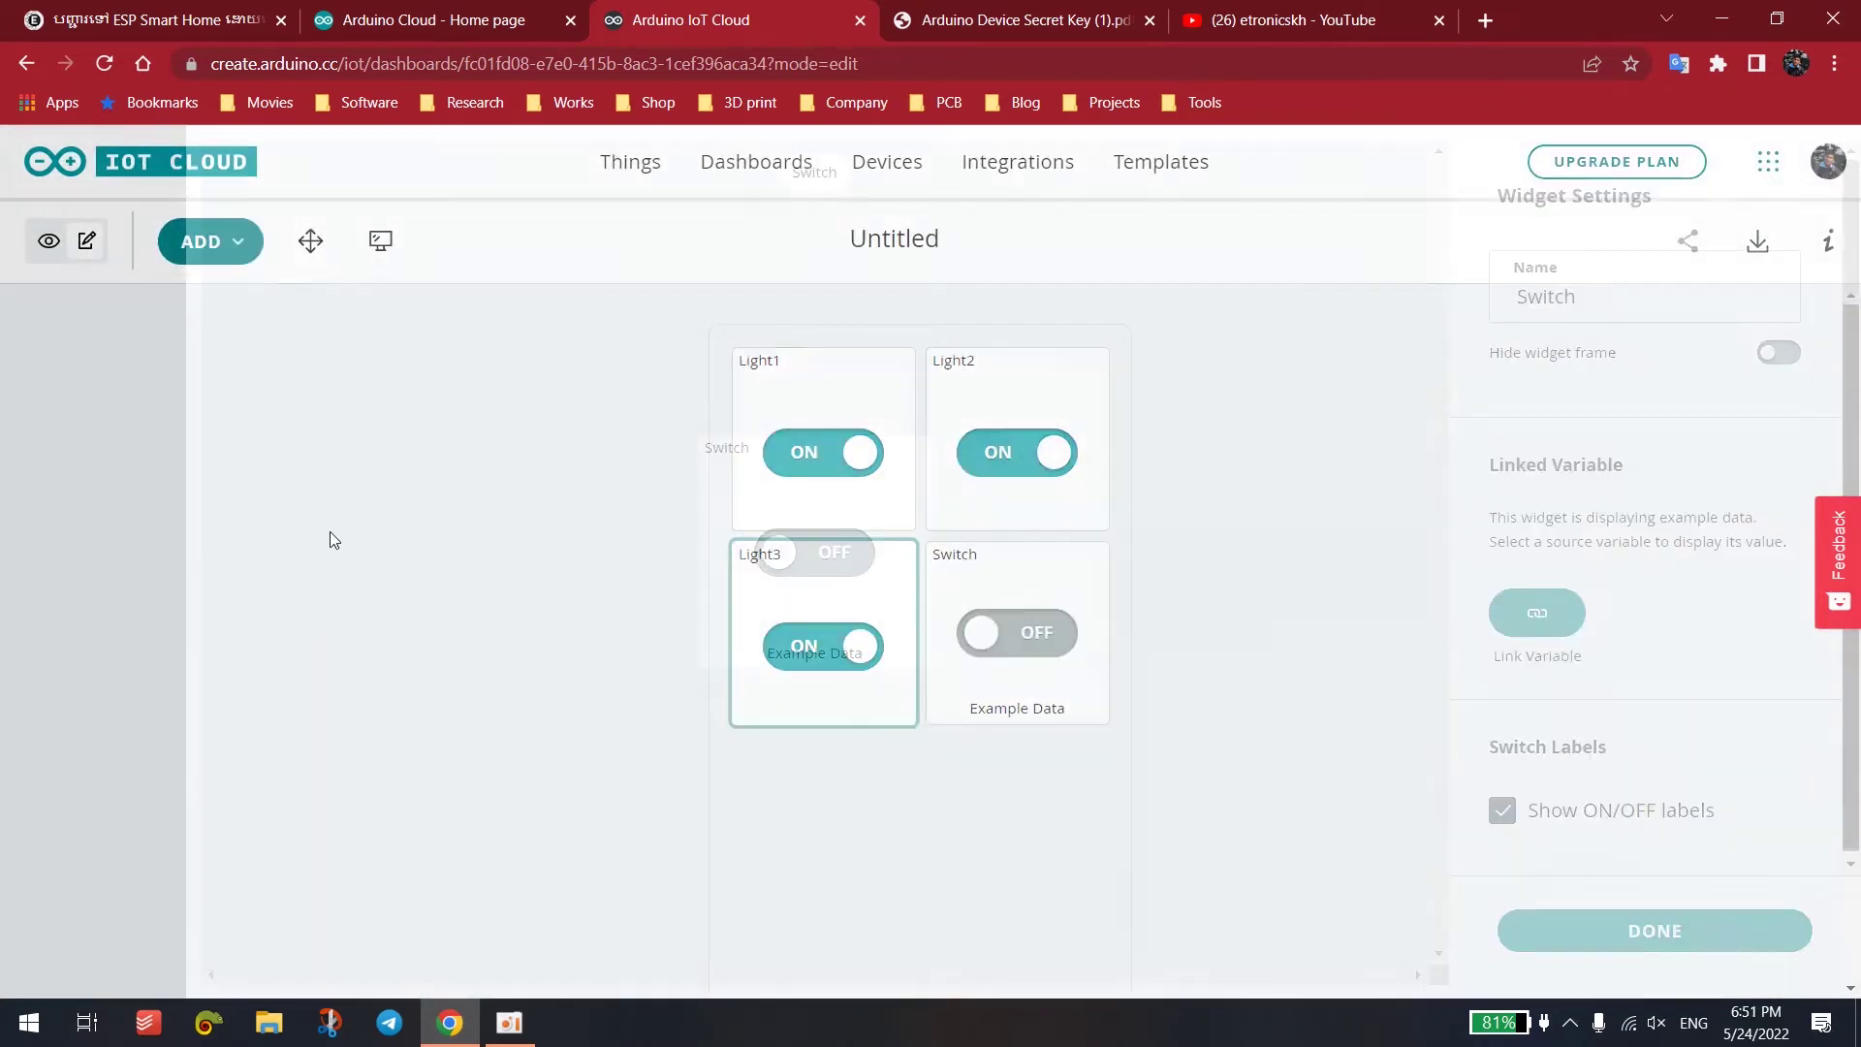
{"action": "double_click", "coordinate": [1632, 316]}
{"action": "type", "text": "L"}
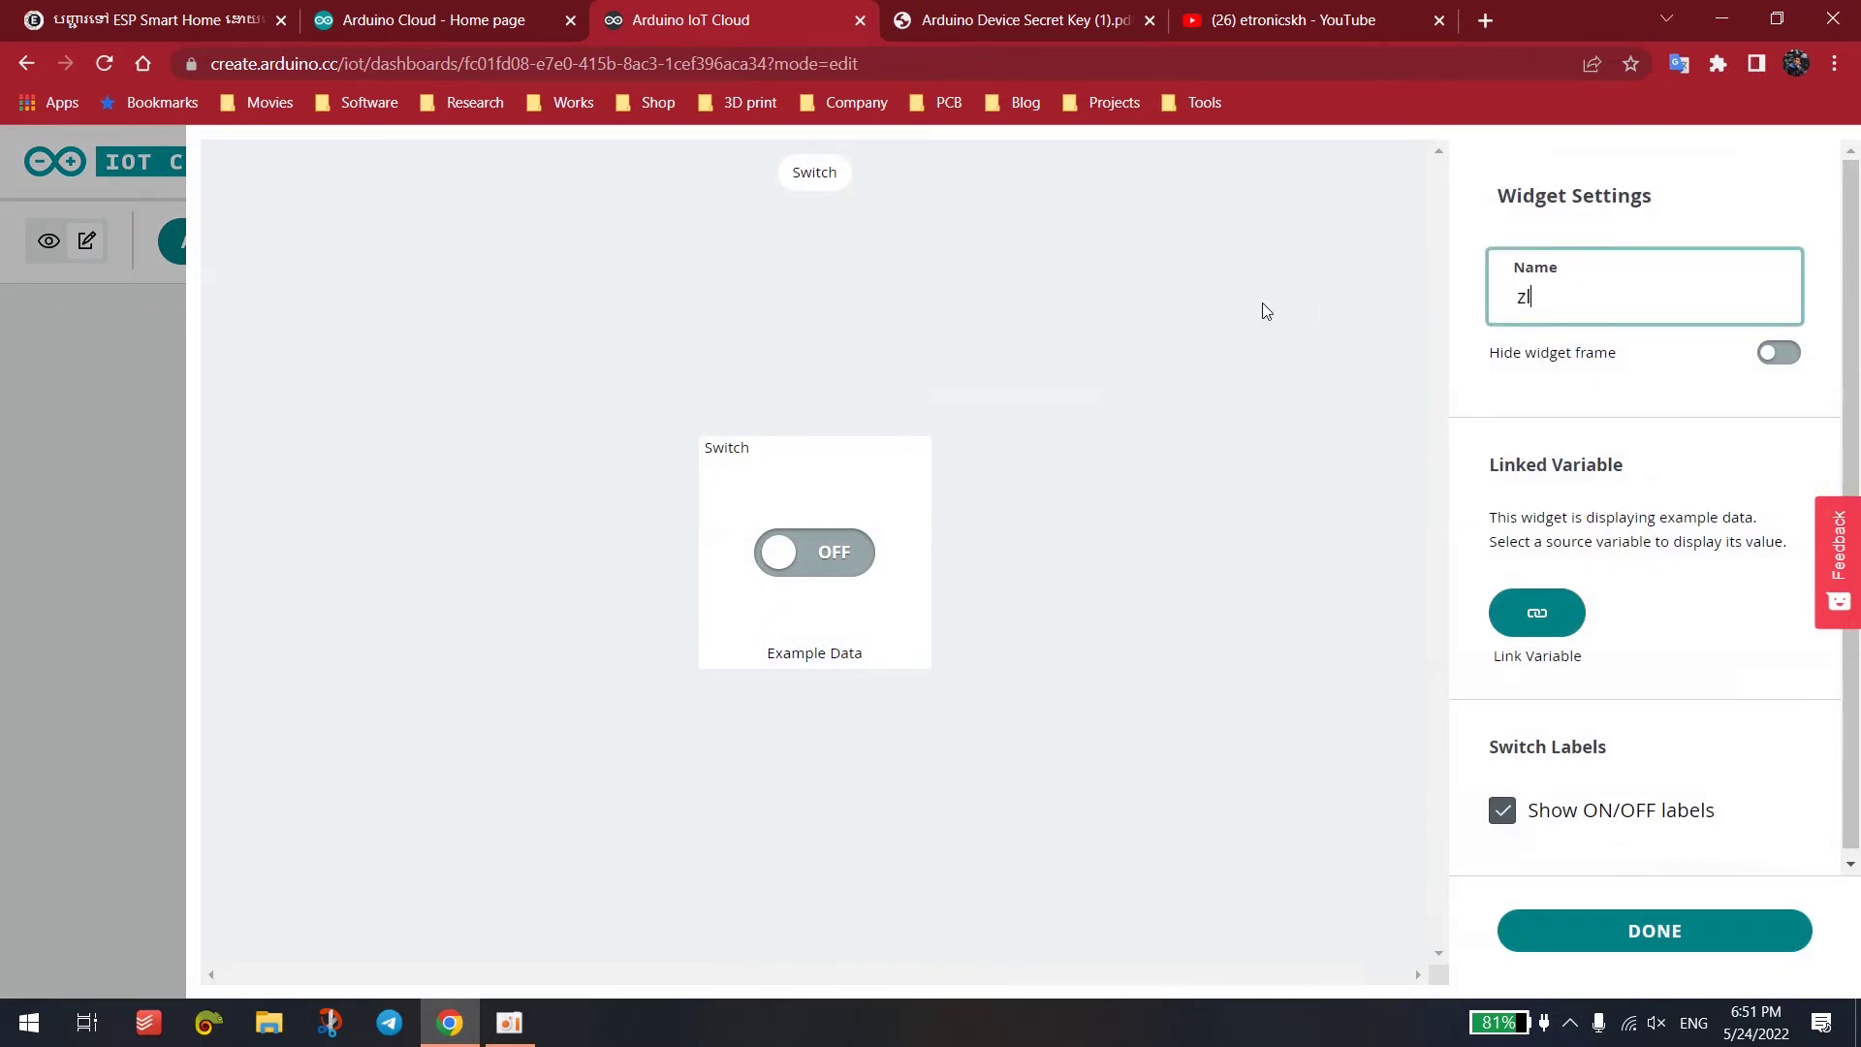
{"action": "type", "text": "ight4"}
- Link the Light4 switch to the RELAY4 variable and finish its widget settings
{"action": "left_click", "coordinate": [1537, 612]}
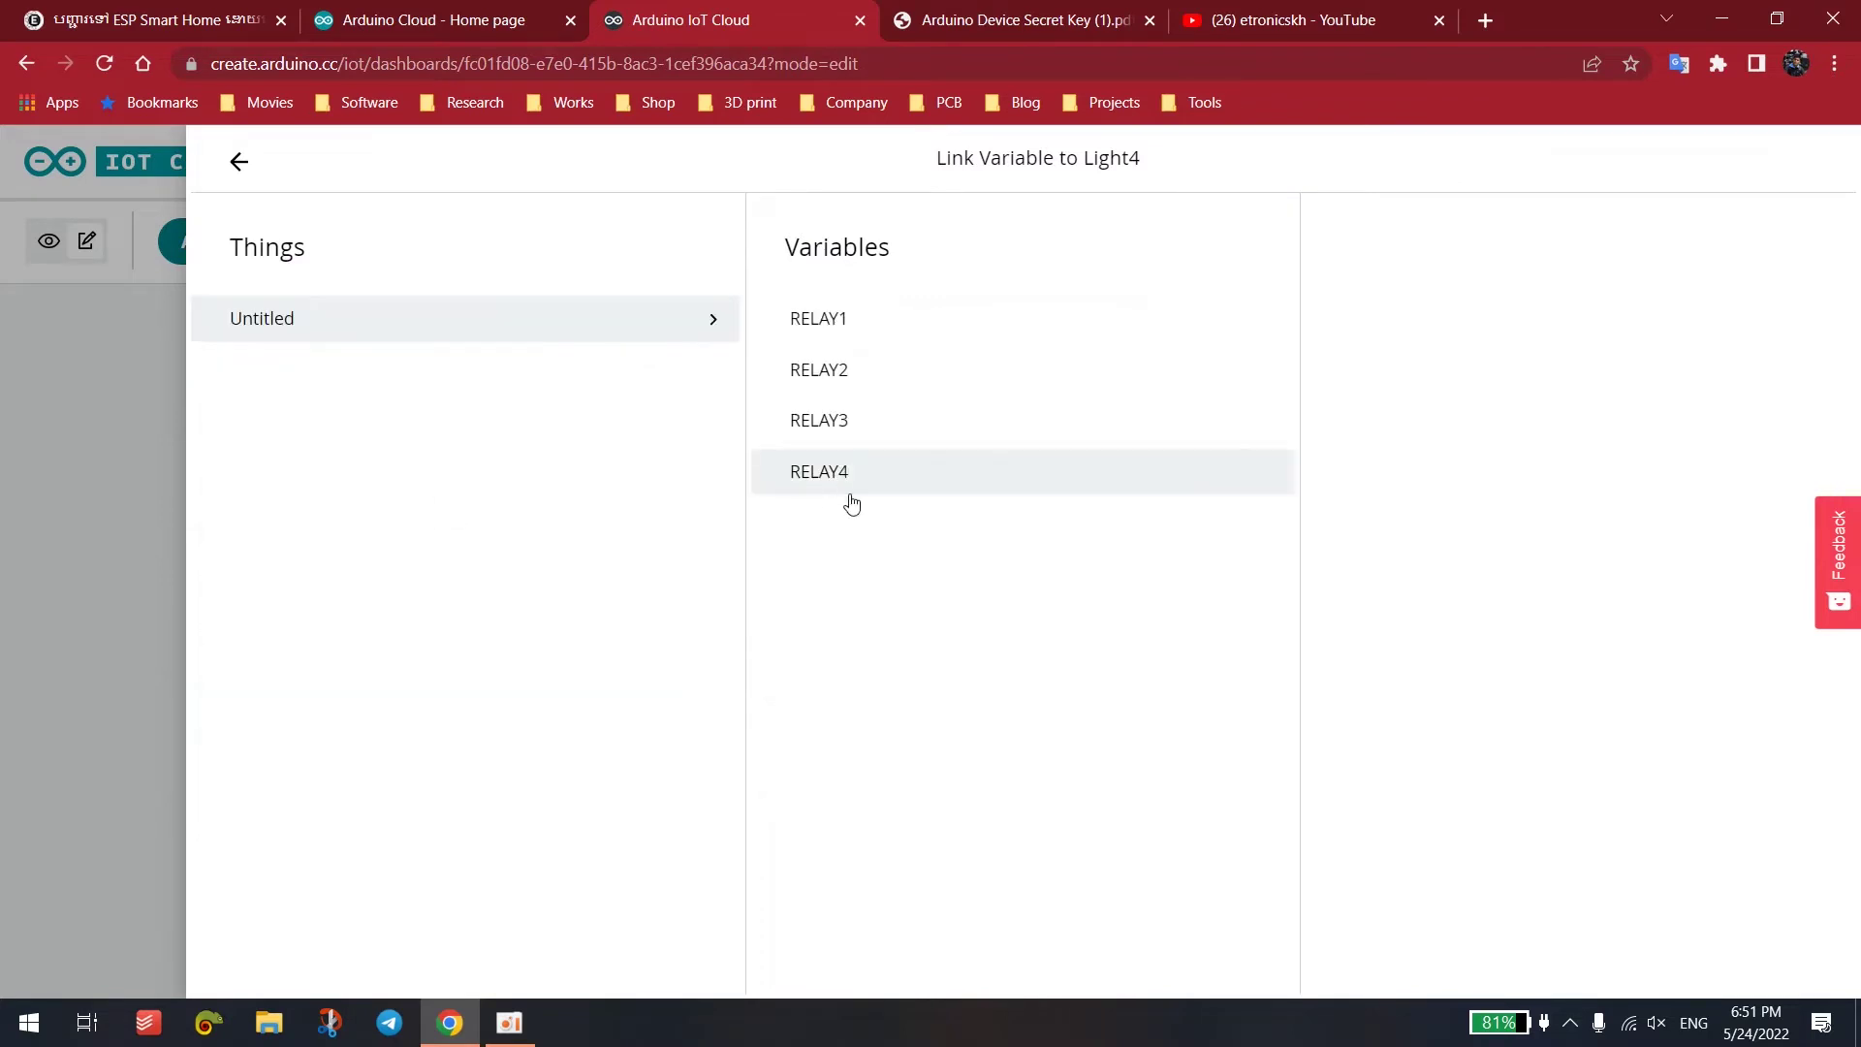
{"action": "left_click", "coordinate": [819, 473]}
{"action": "left_click", "coordinate": [1537, 625]}
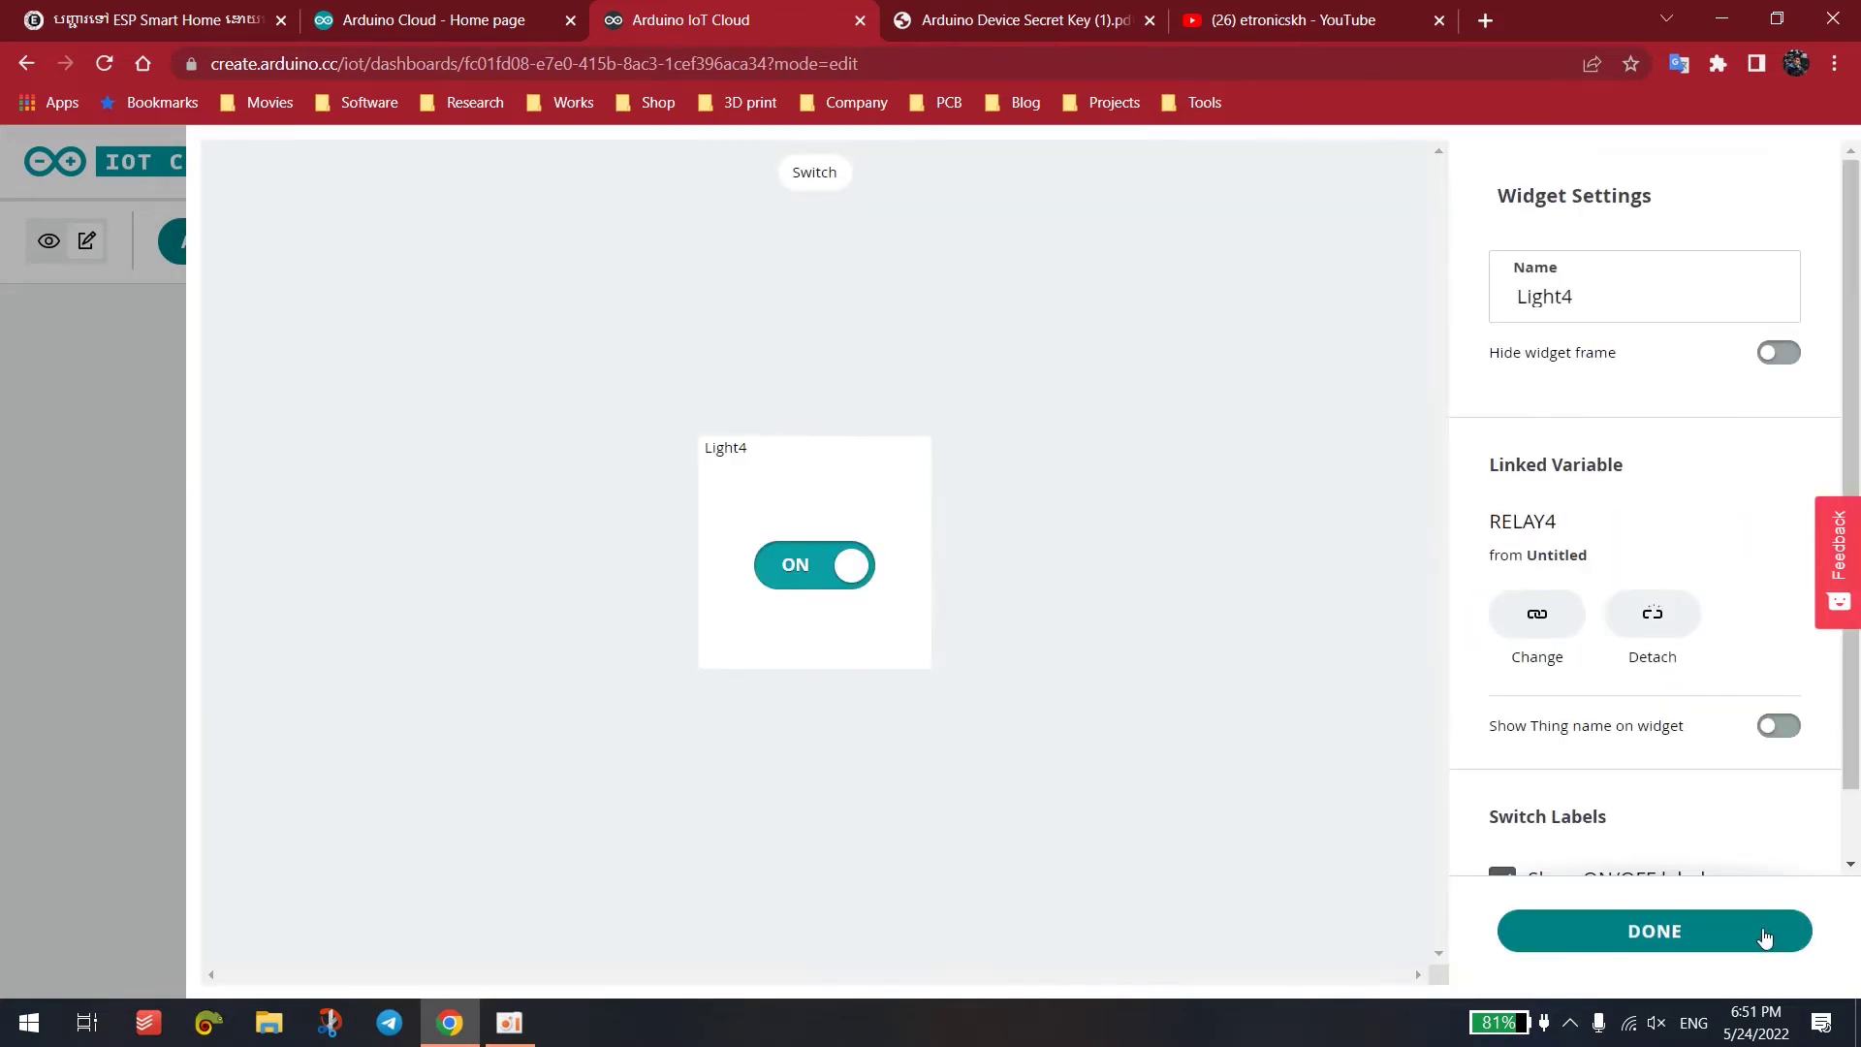
{"action": "left_click", "coordinate": [1764, 937]}
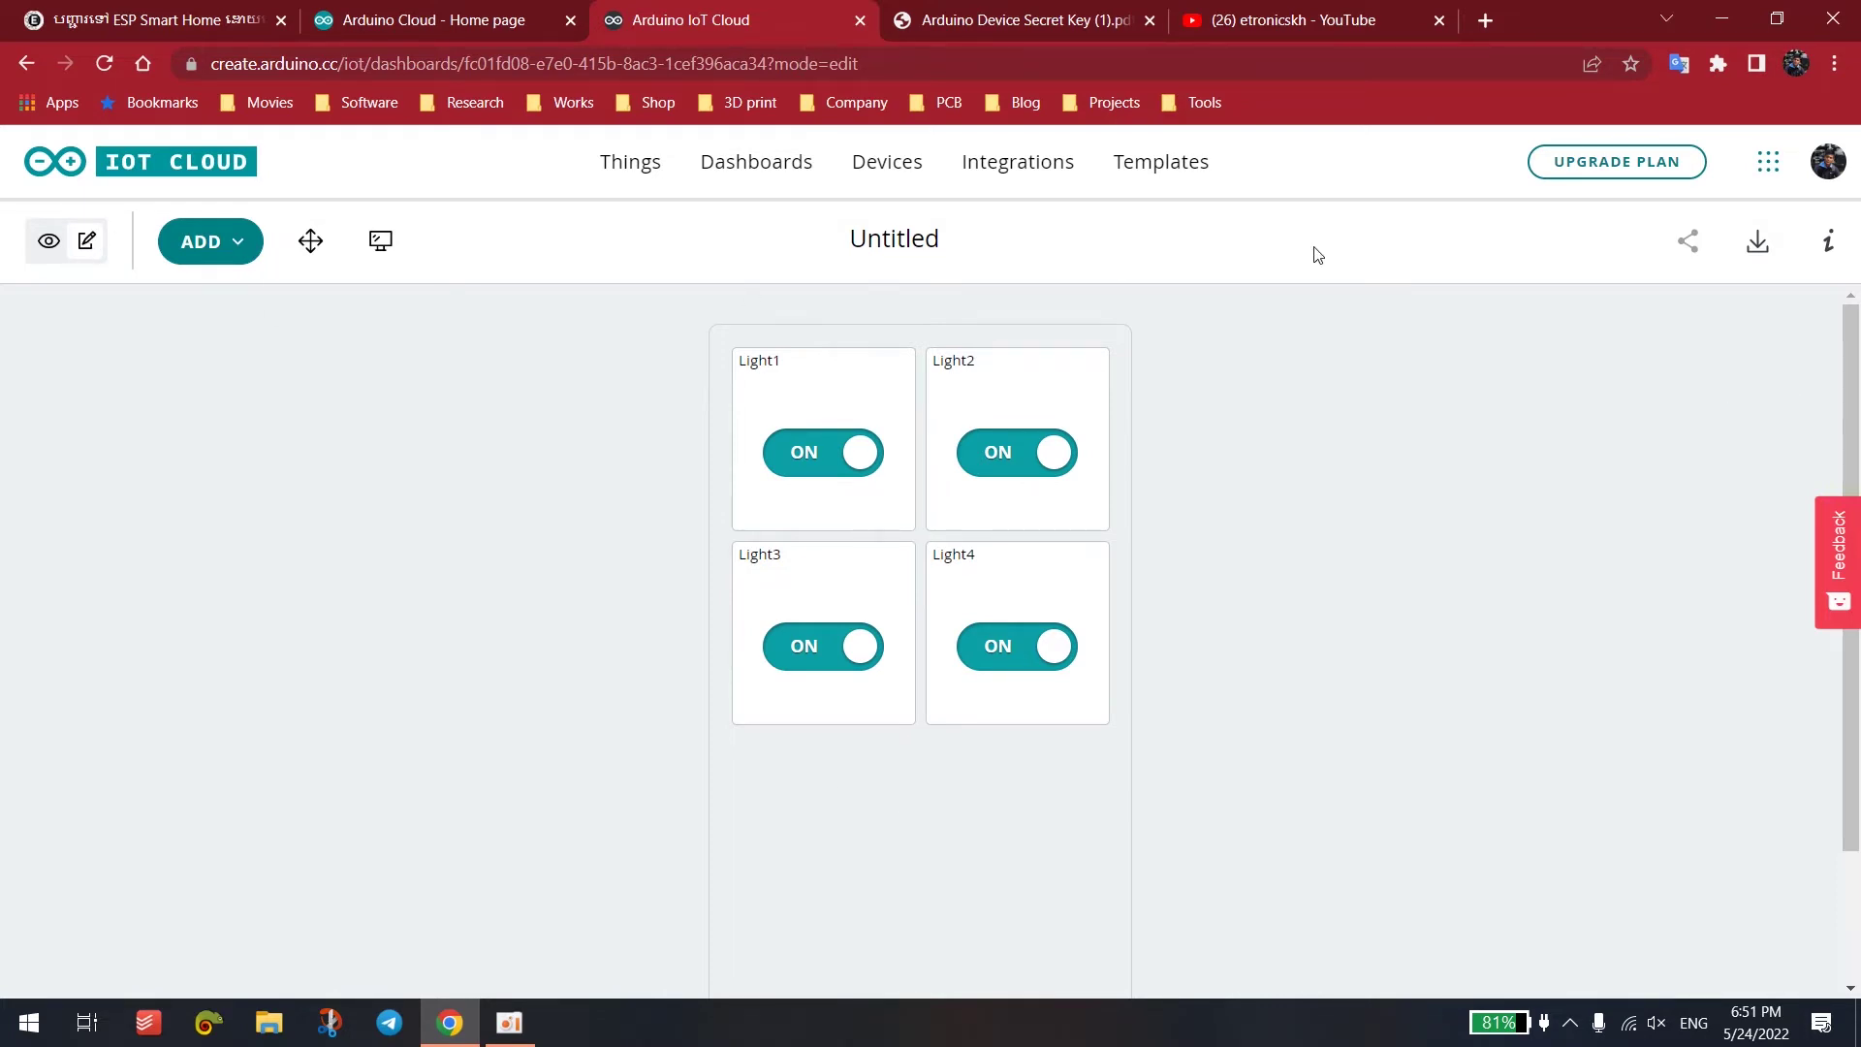
{"action": "left_click", "coordinate": [1757, 243]}
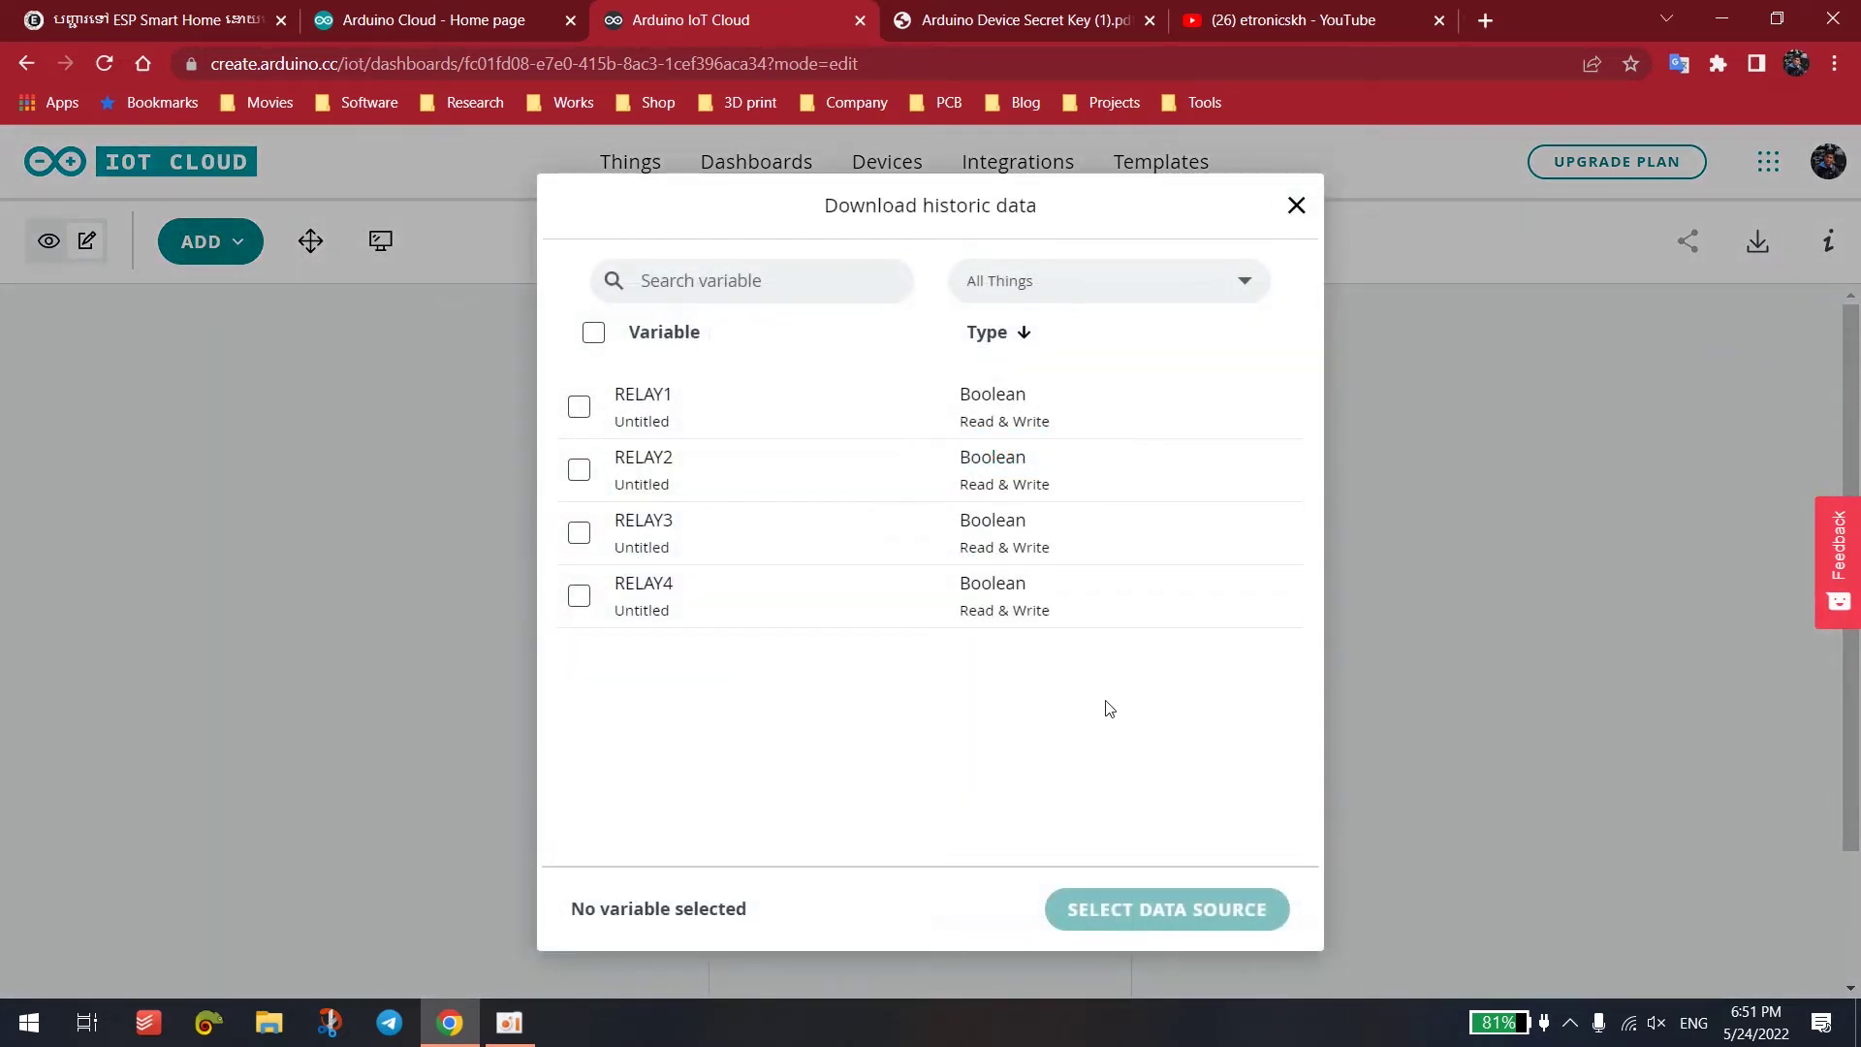
{"action": "left_click", "coordinate": [1297, 207]}
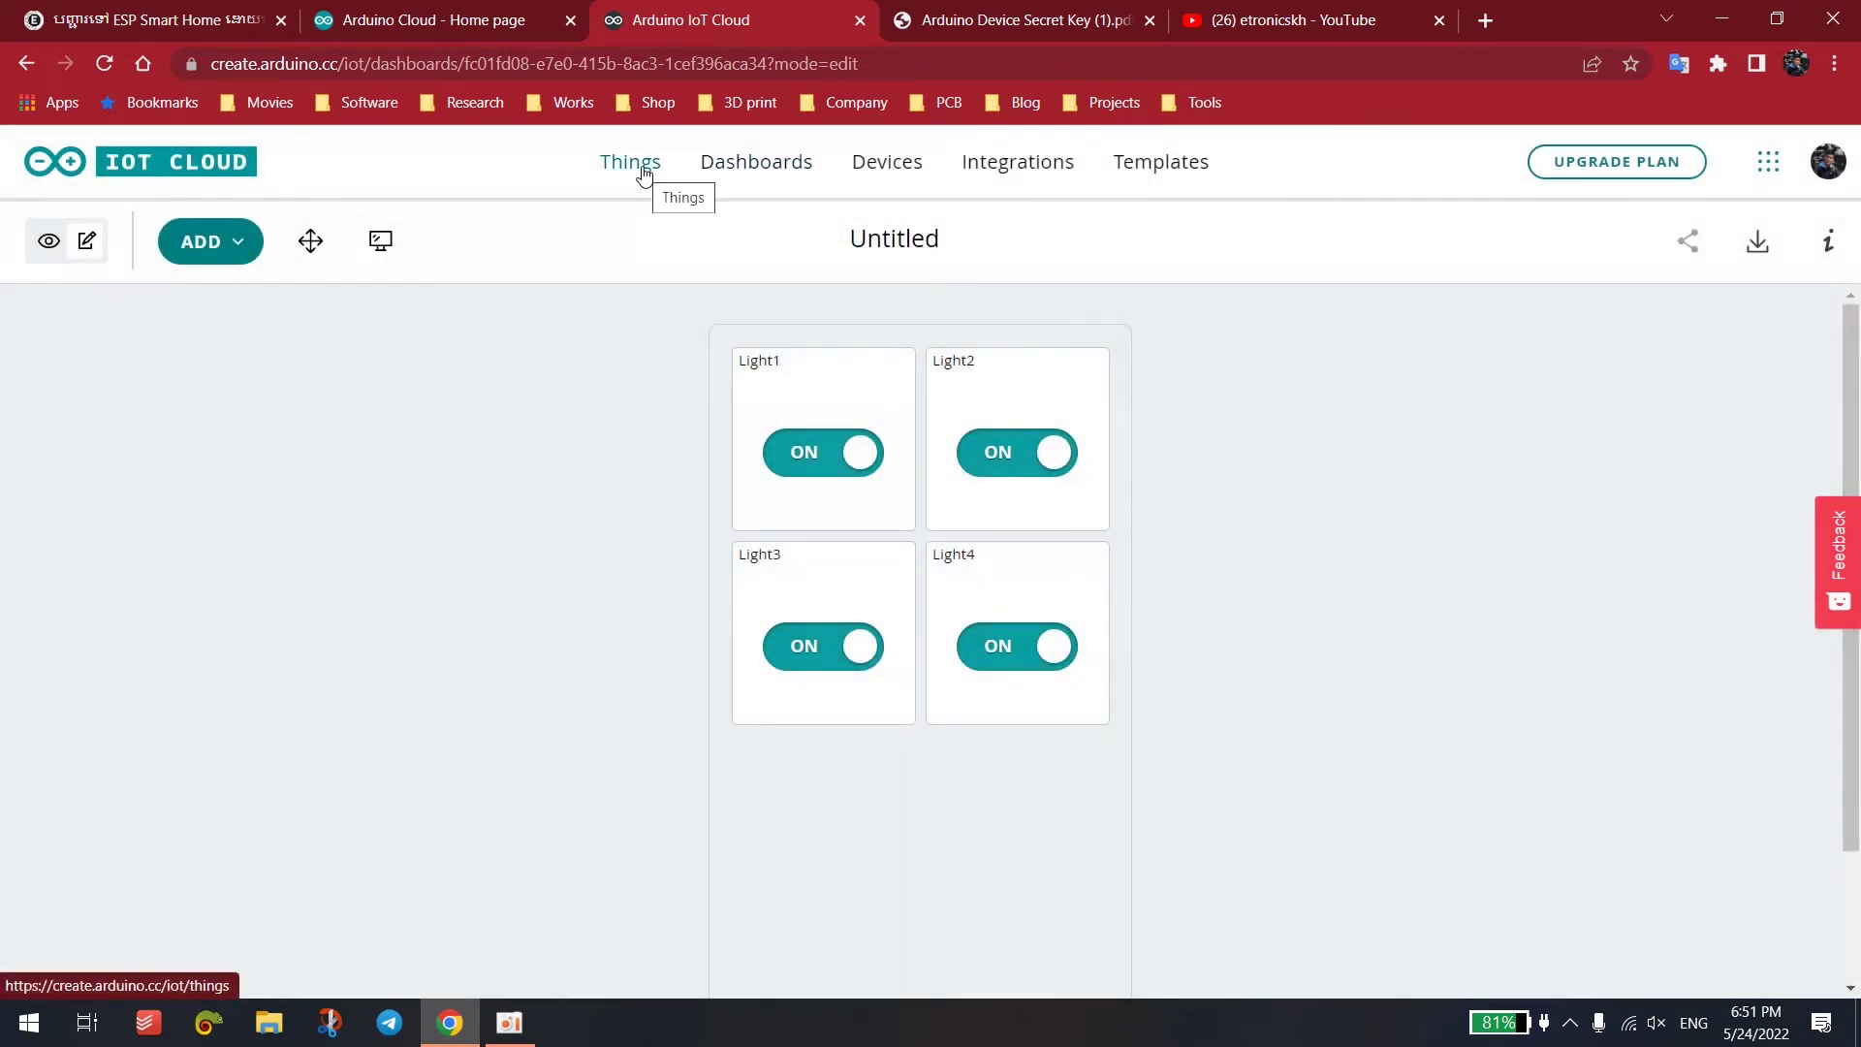
- Open the sketch of the Untitled thing linked to Smart_Home and load it in the full editor
{"action": "left_click", "coordinate": [643, 173]}
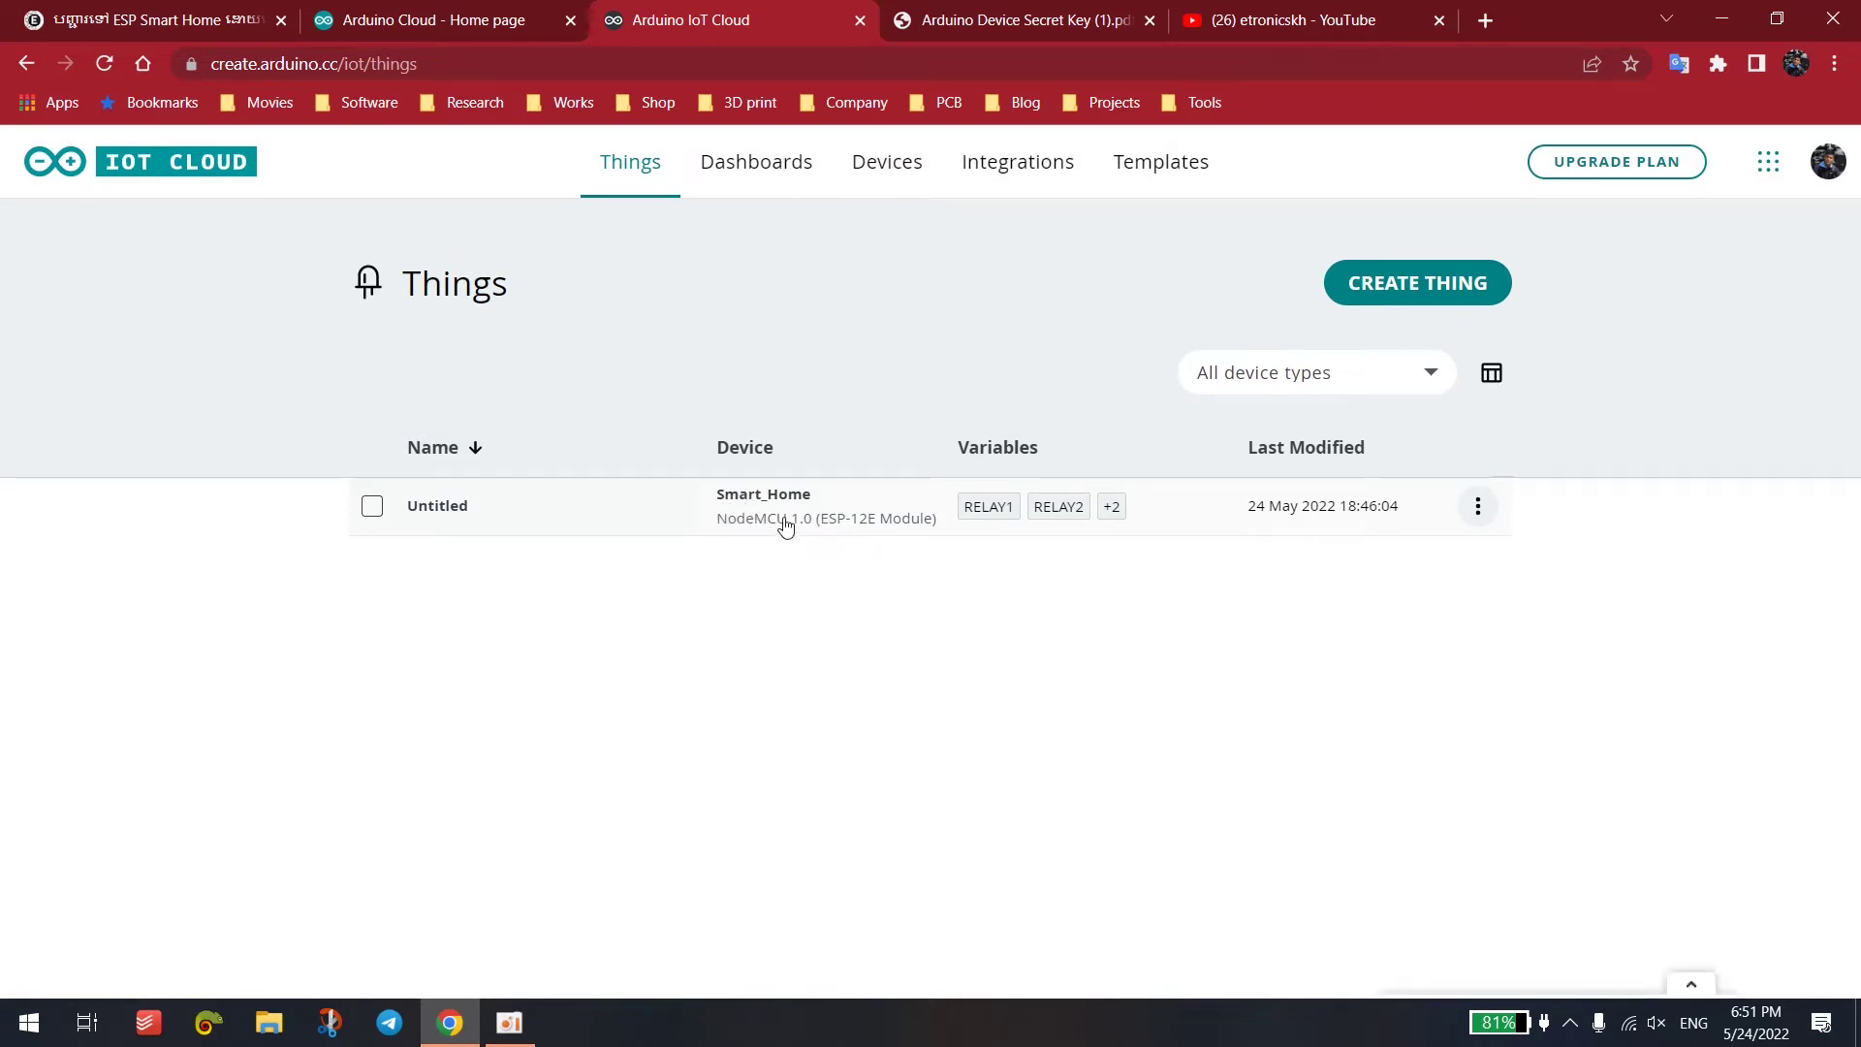
{"action": "left_click", "coordinate": [785, 526]}
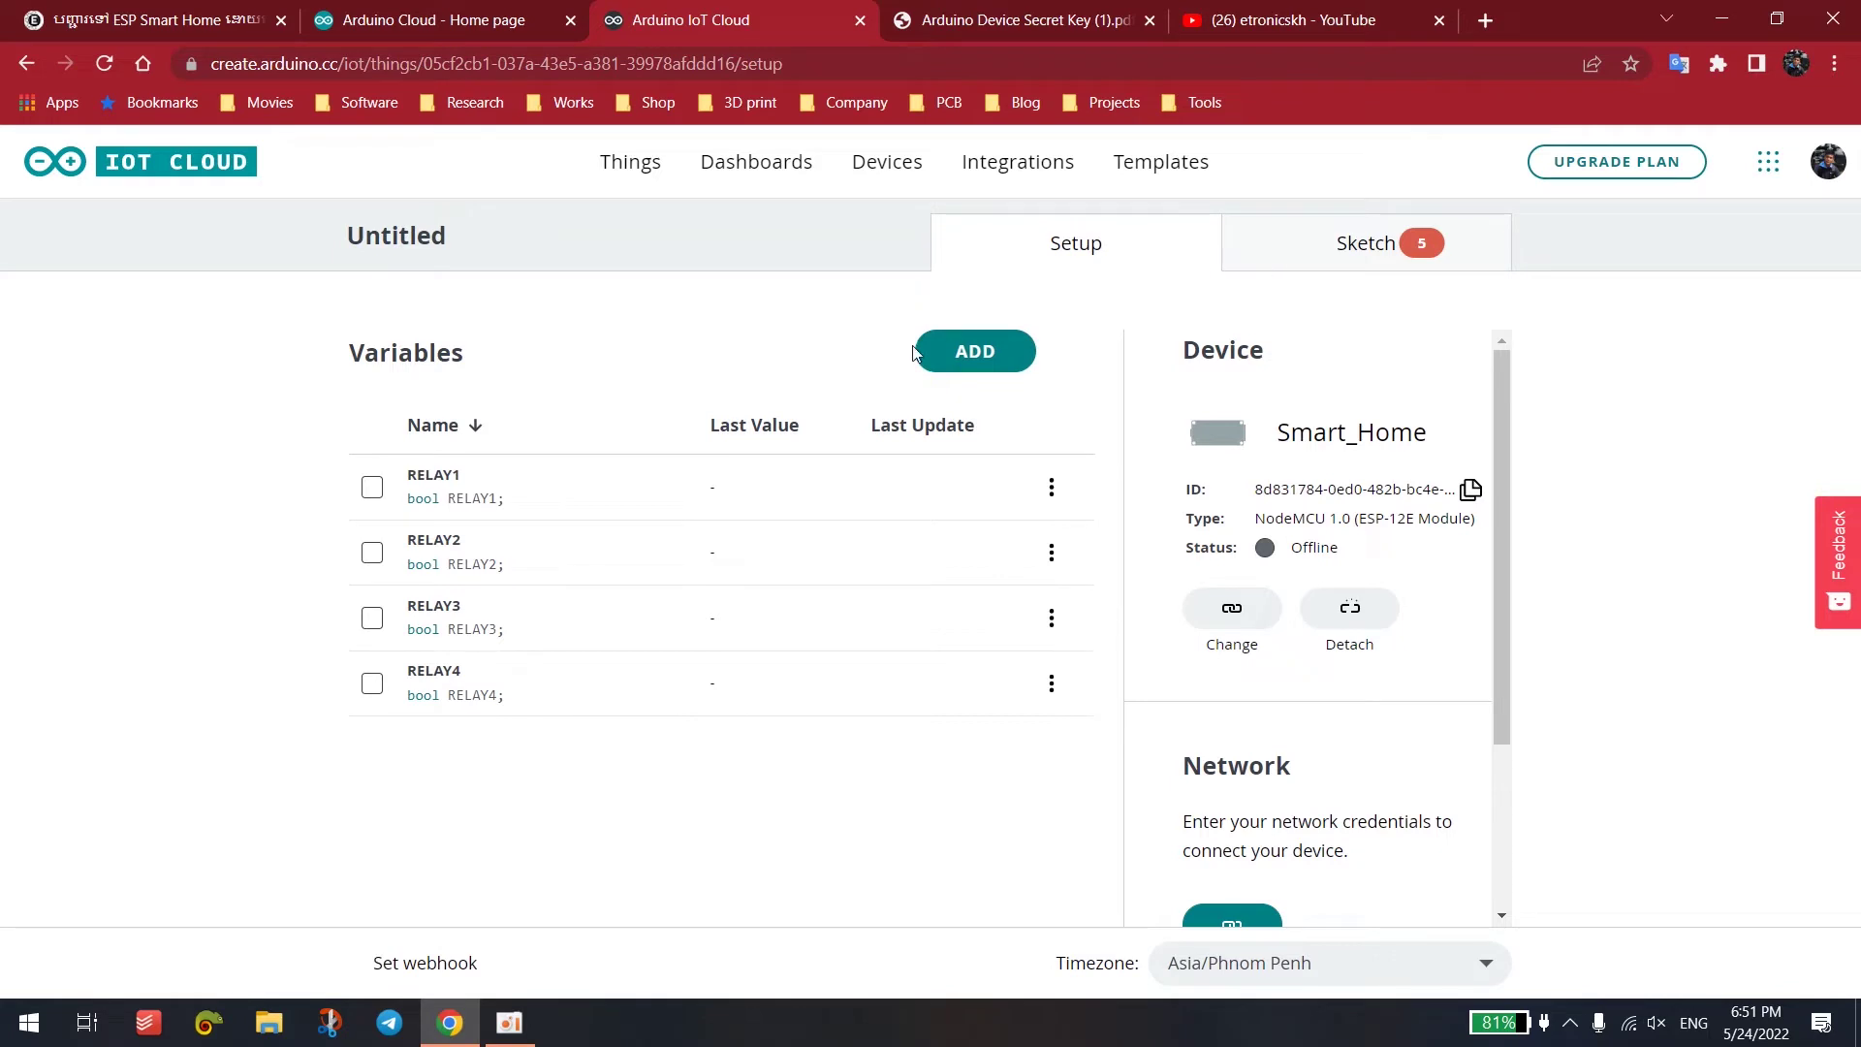
{"action": "left_click", "coordinate": [1432, 267]}
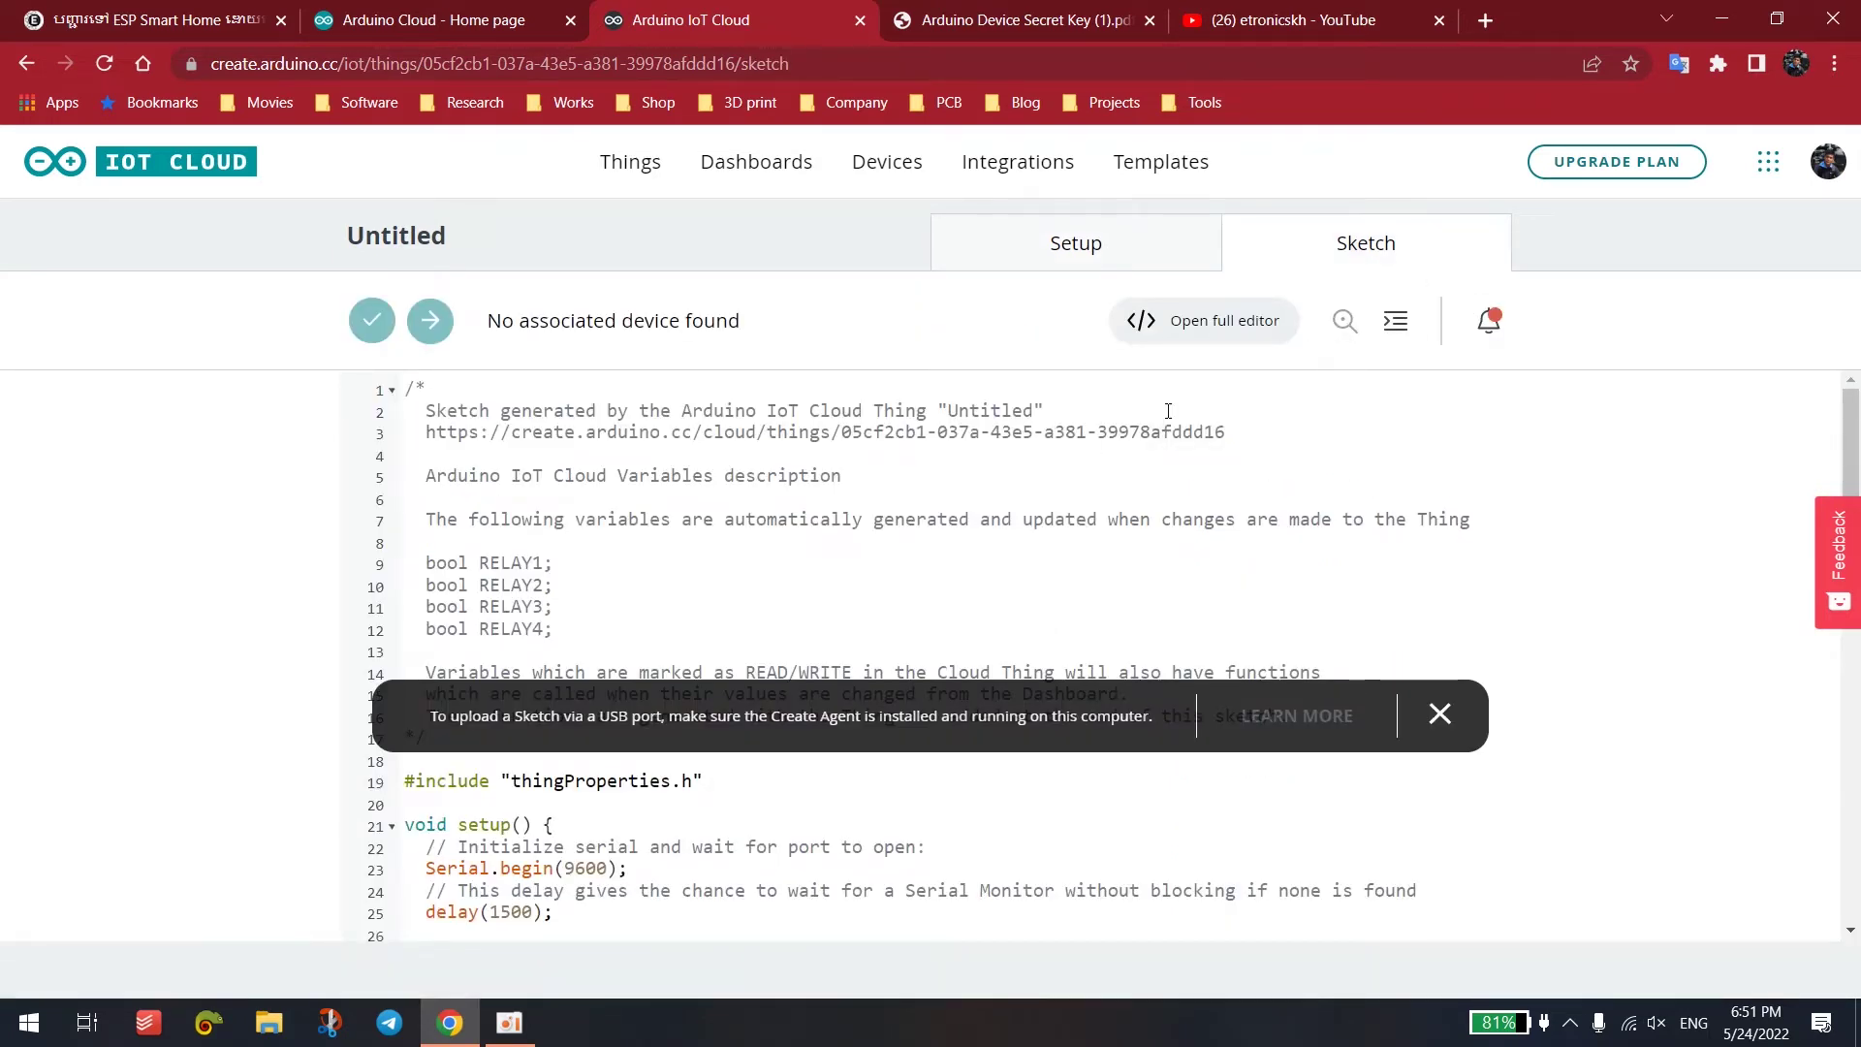
{"action": "left_click", "coordinate": [1217, 322]}
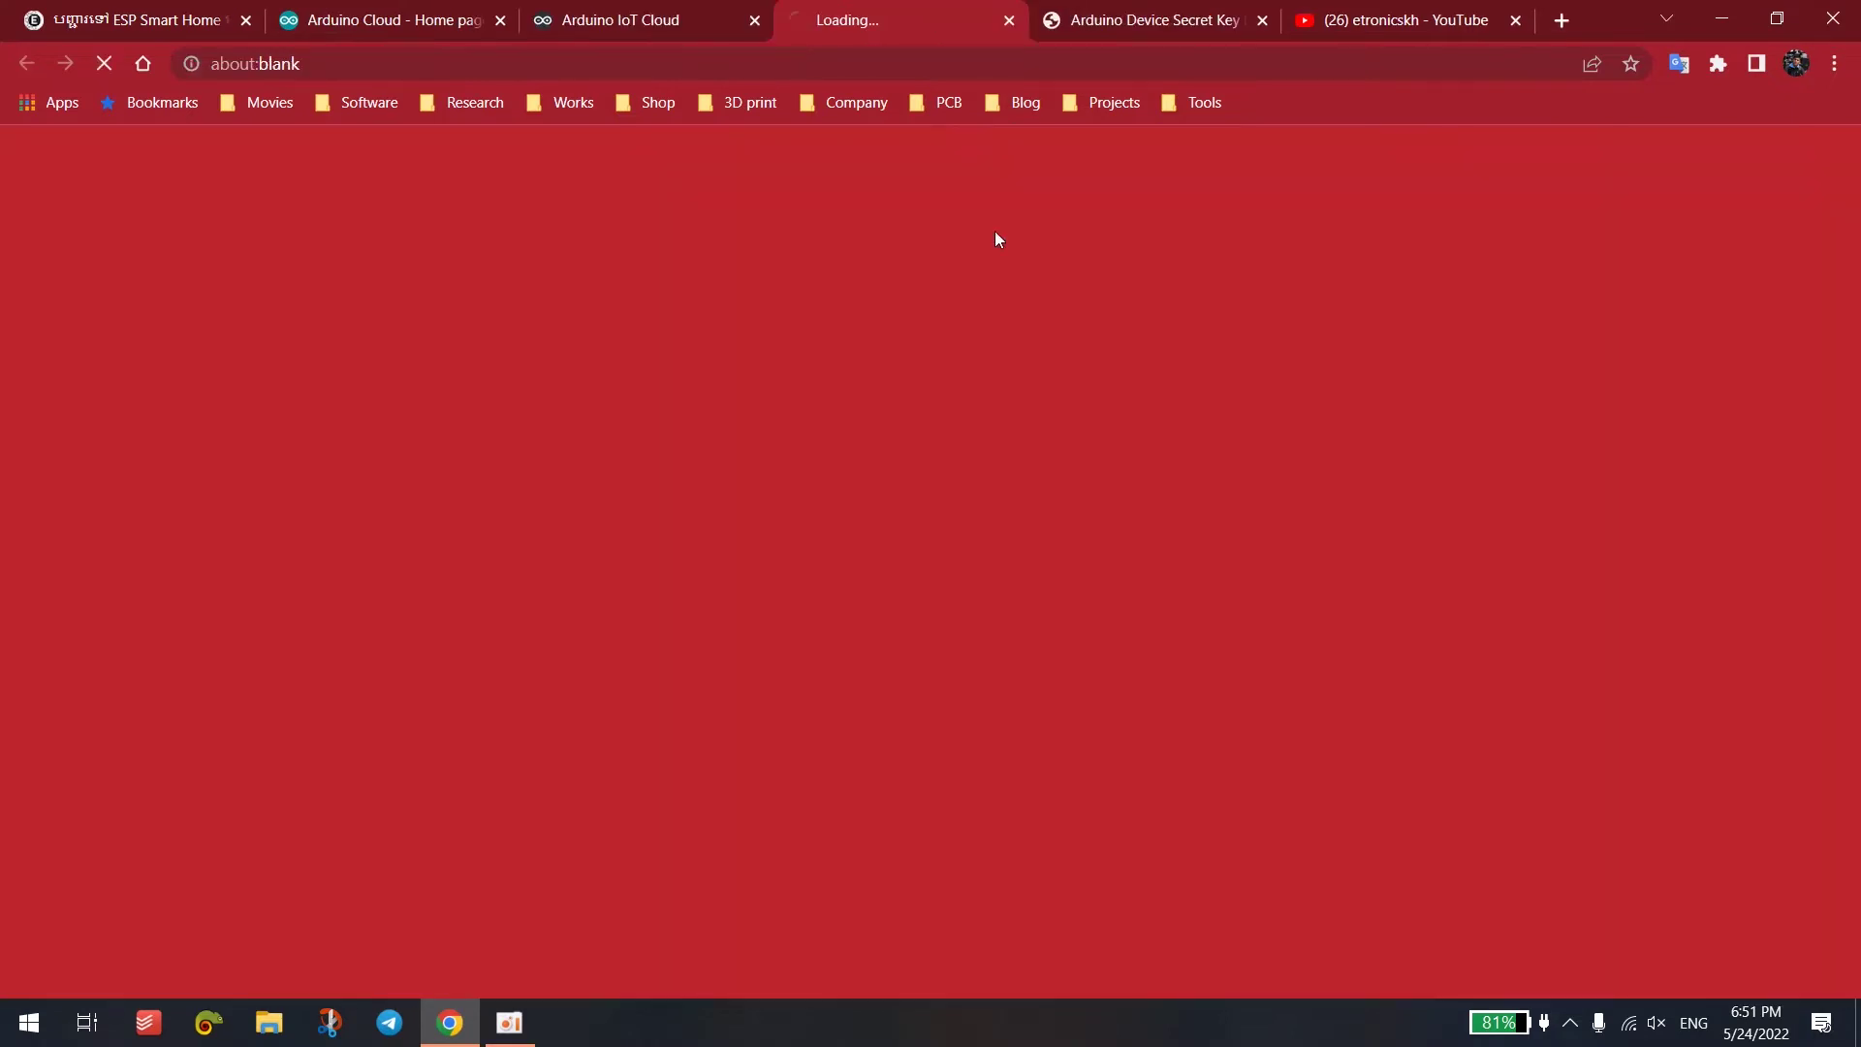
{"action": "left_click", "coordinate": [669, 25]}
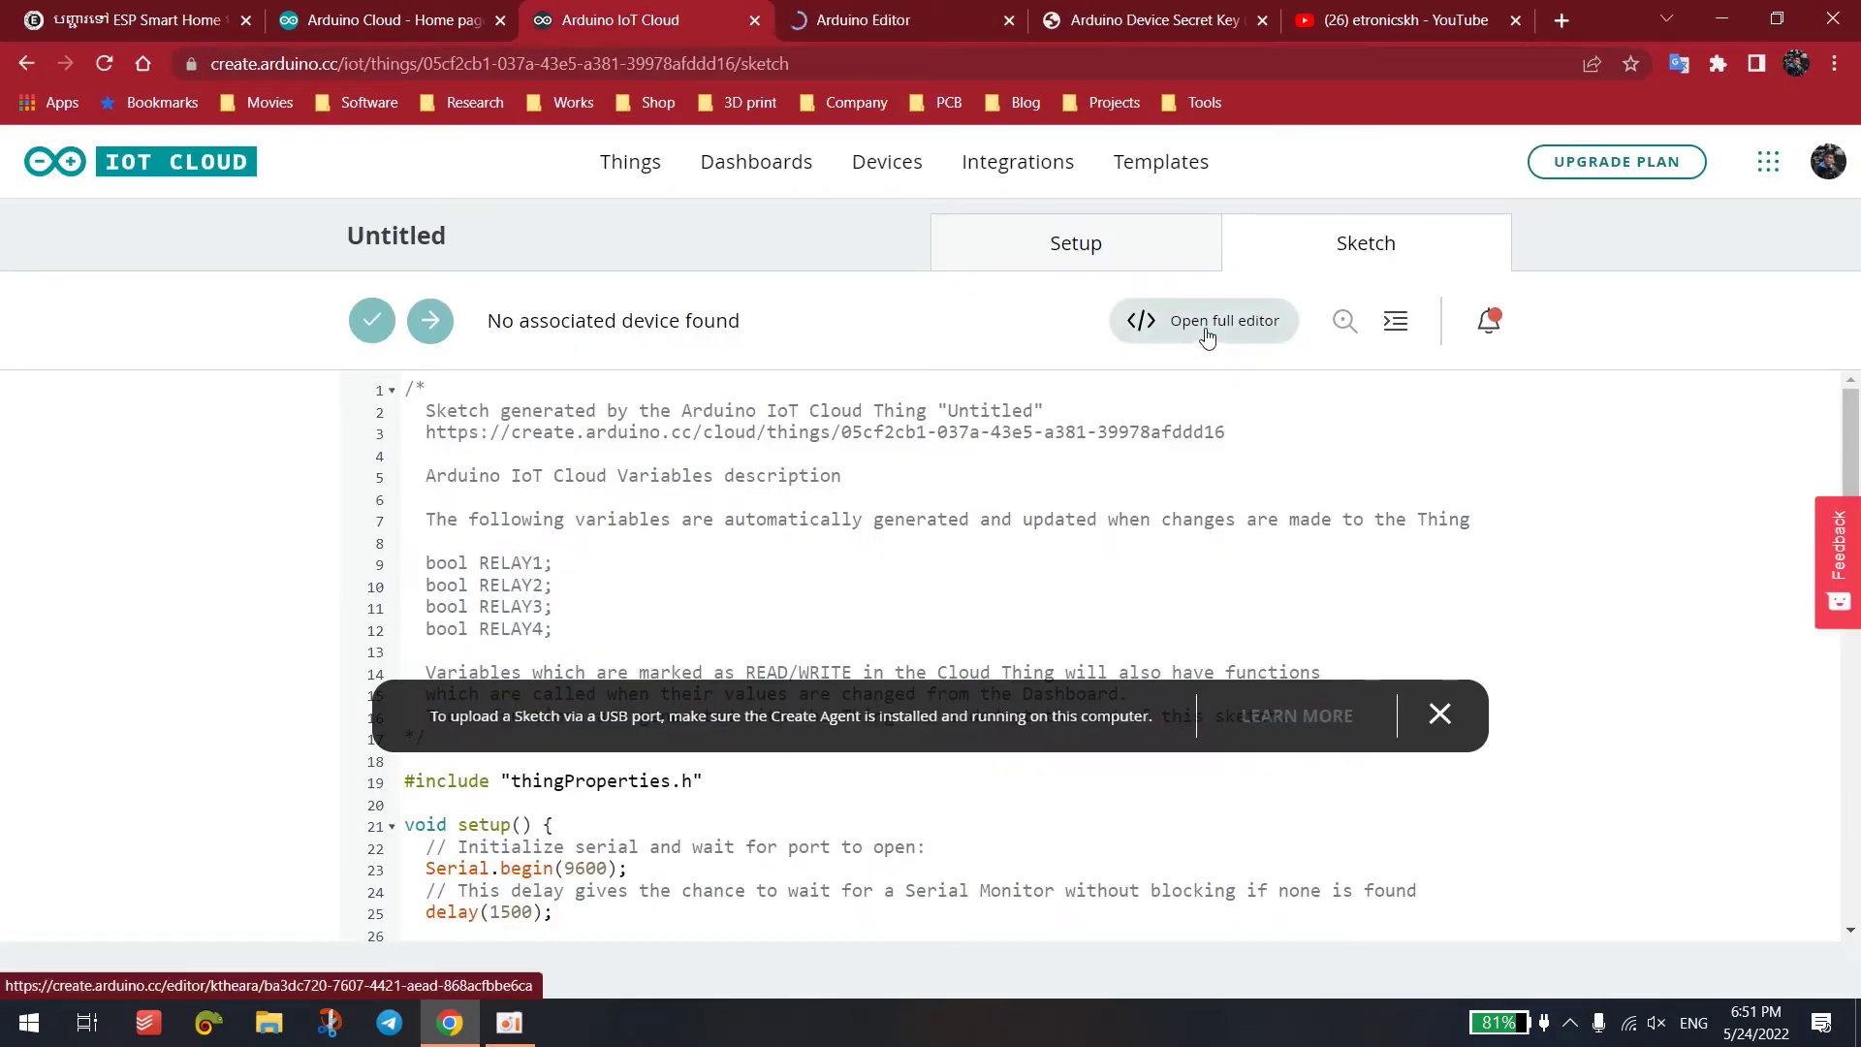
{"action": "left_click", "coordinate": [927, 29]}
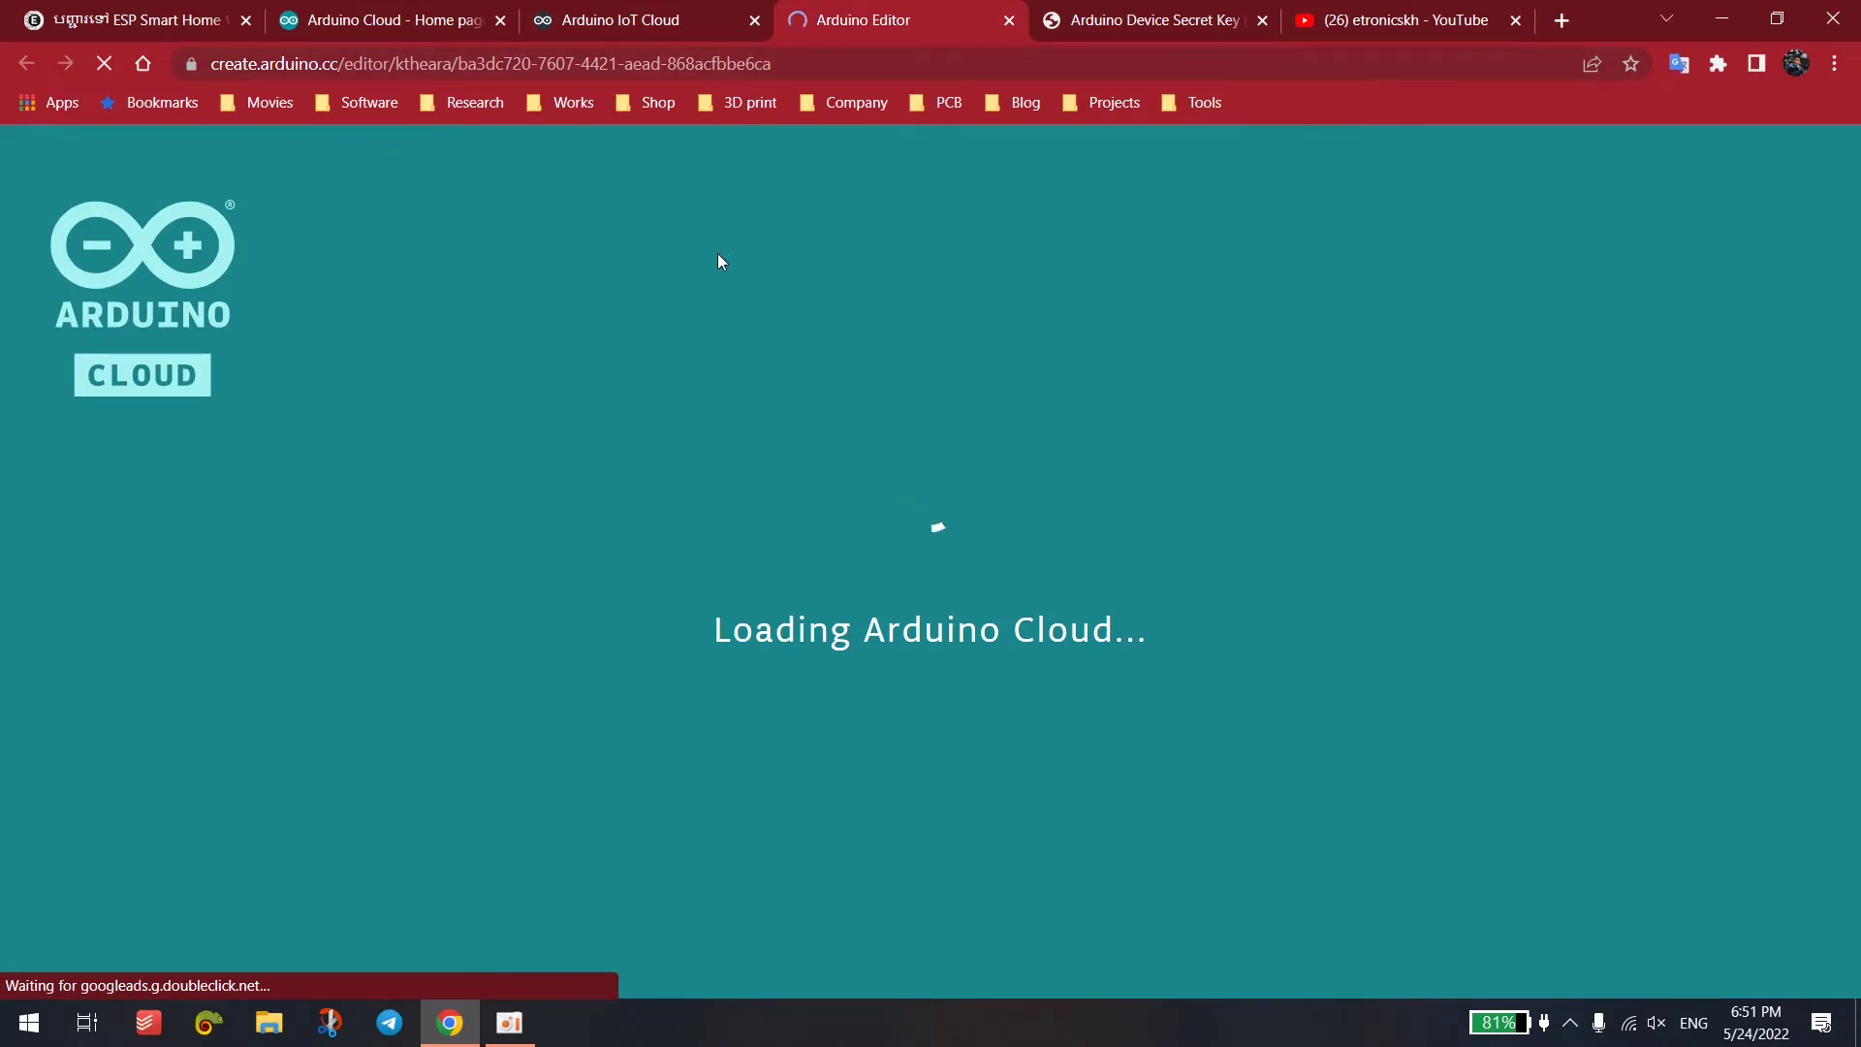
- Return to the IoT Cloud sketch view, dismiss the upload notice and look through the generated sketch code
{"action": "left_click", "coordinate": [649, 23]}
{"action": "left_click", "coordinate": [1445, 717]}
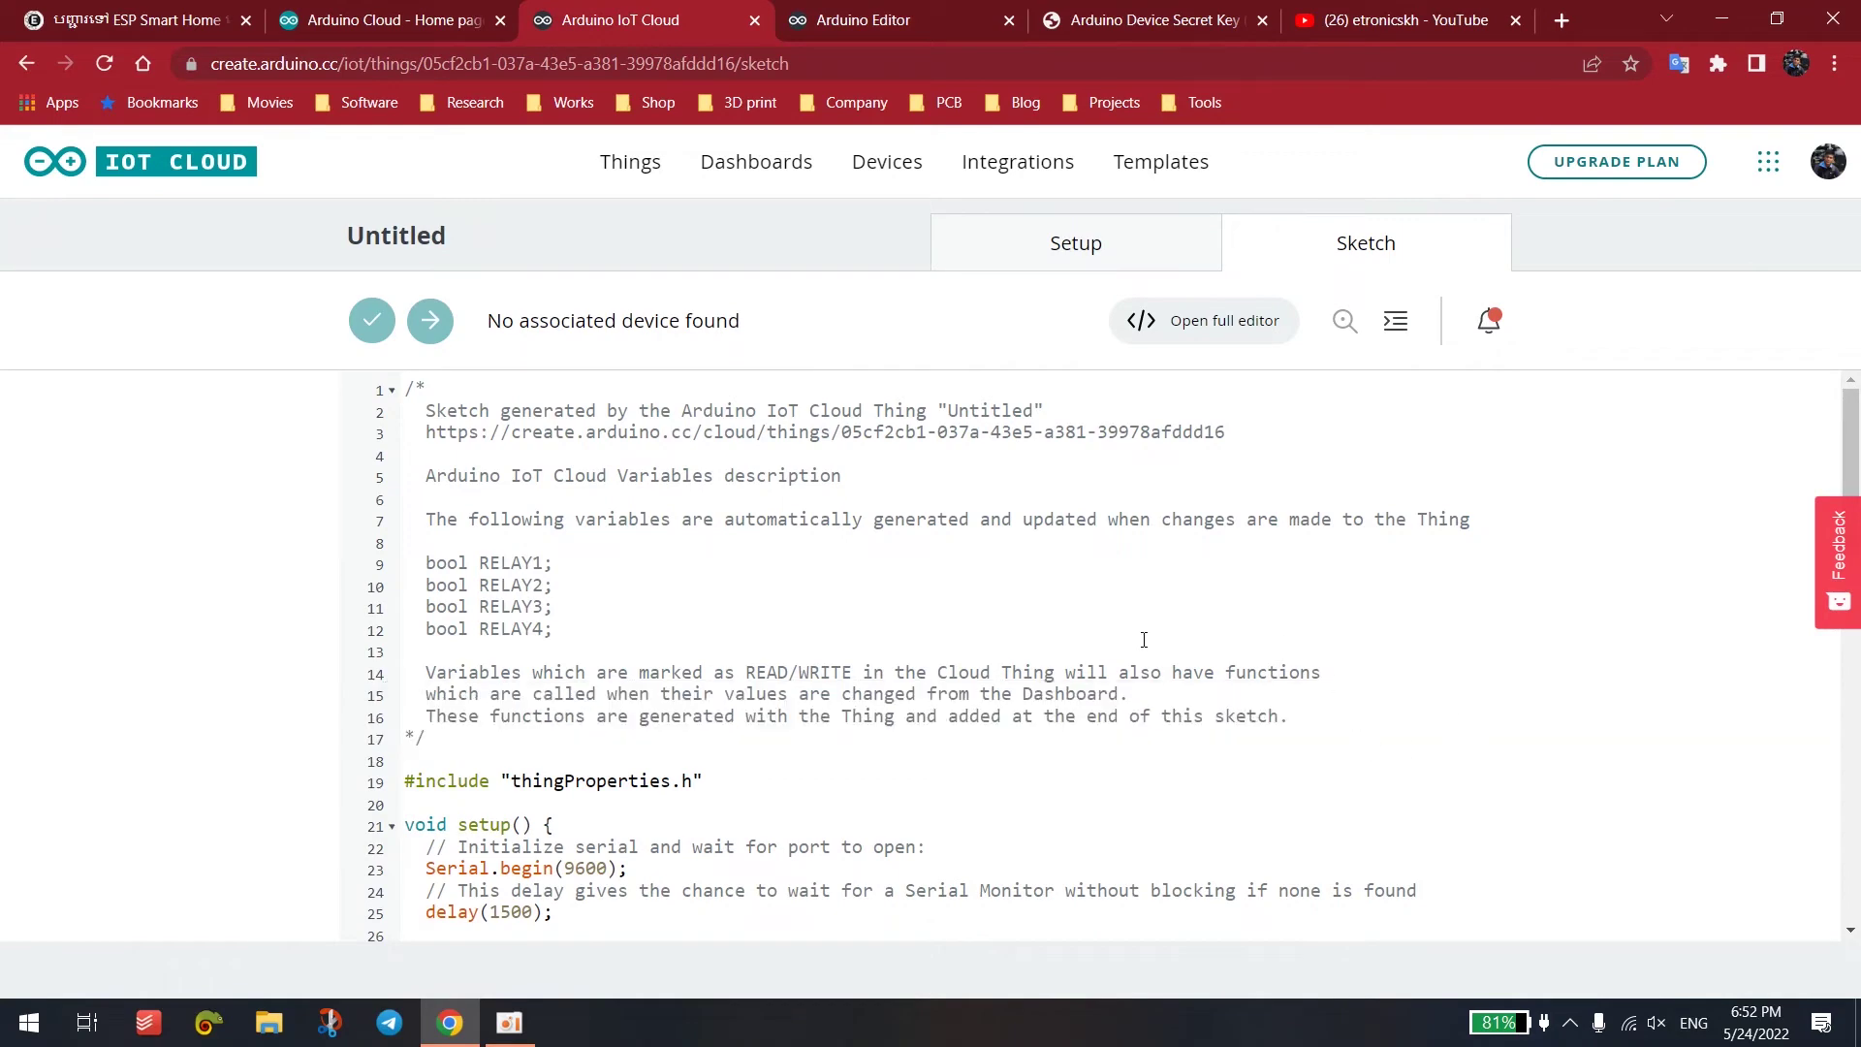
{"action": "scroll", "coordinate": [844, 651], "scroll_direction": "down", "scroll_amount": 10}
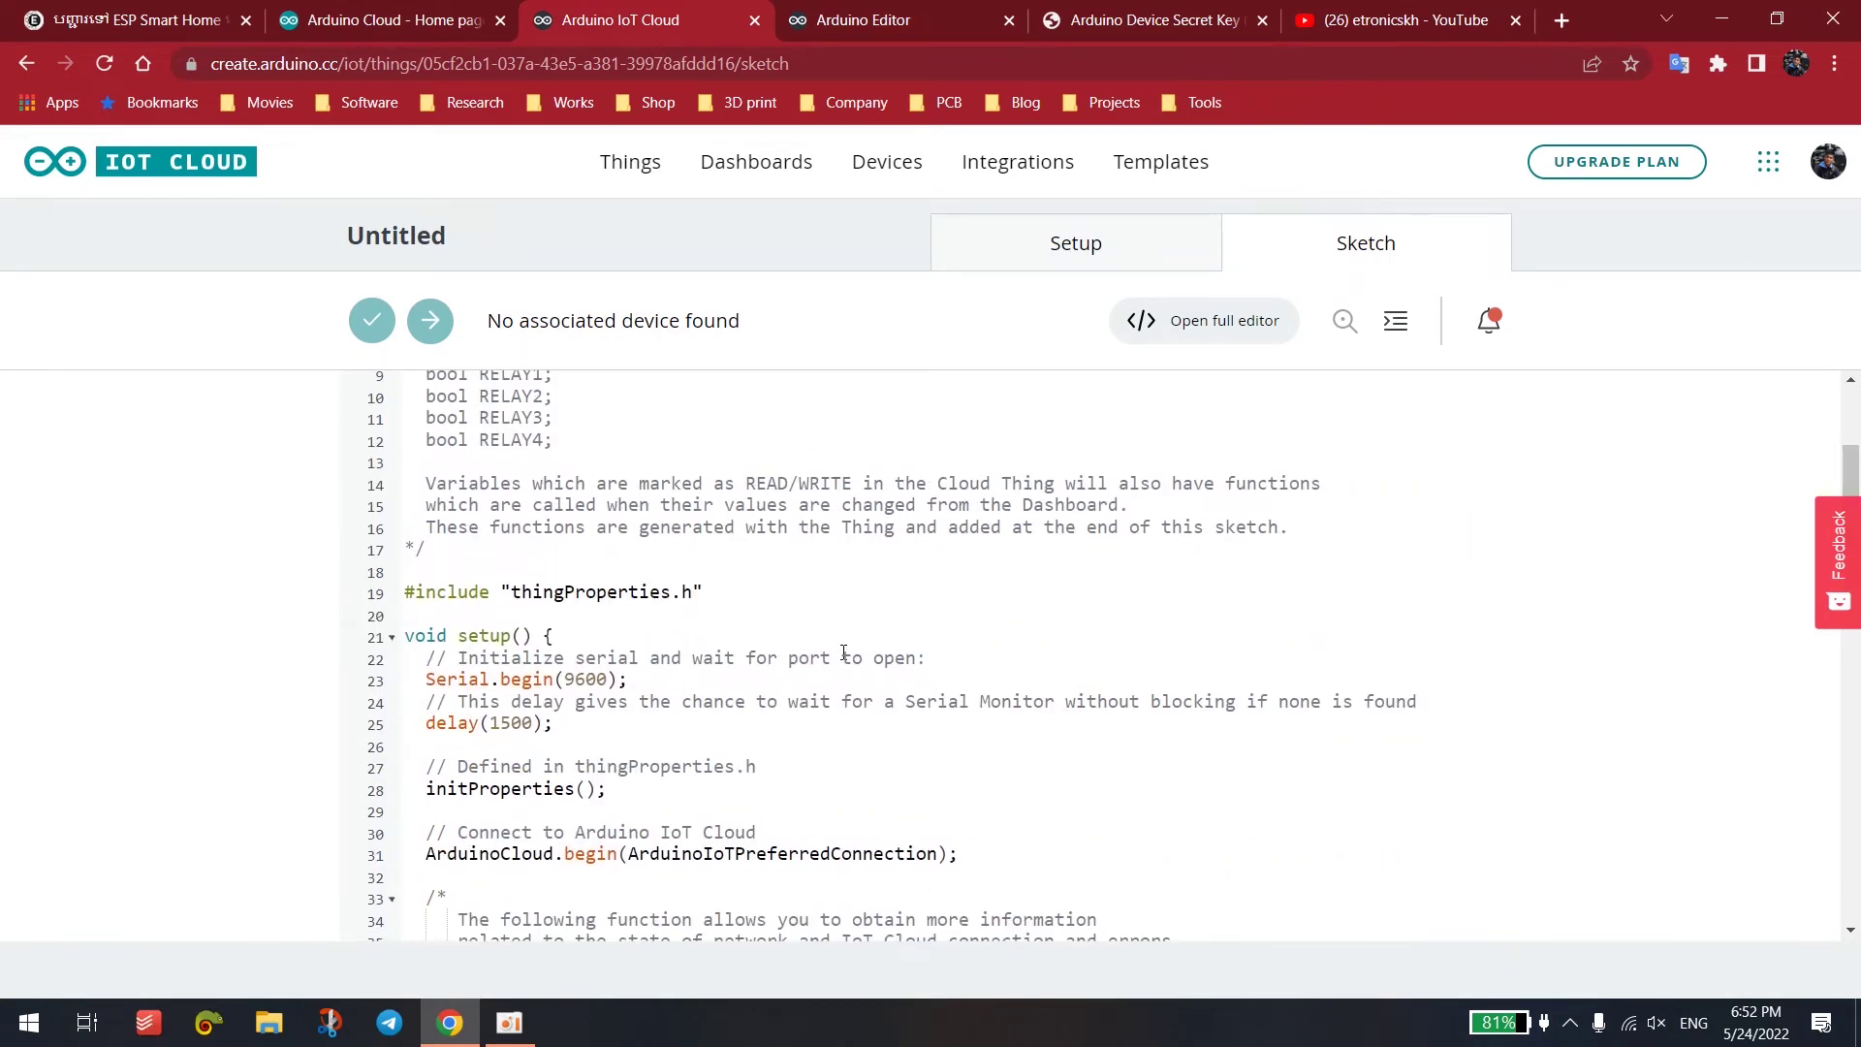
{"action": "scroll", "coordinate": [844, 651], "scroll_direction": "down", "scroll_amount": 2}
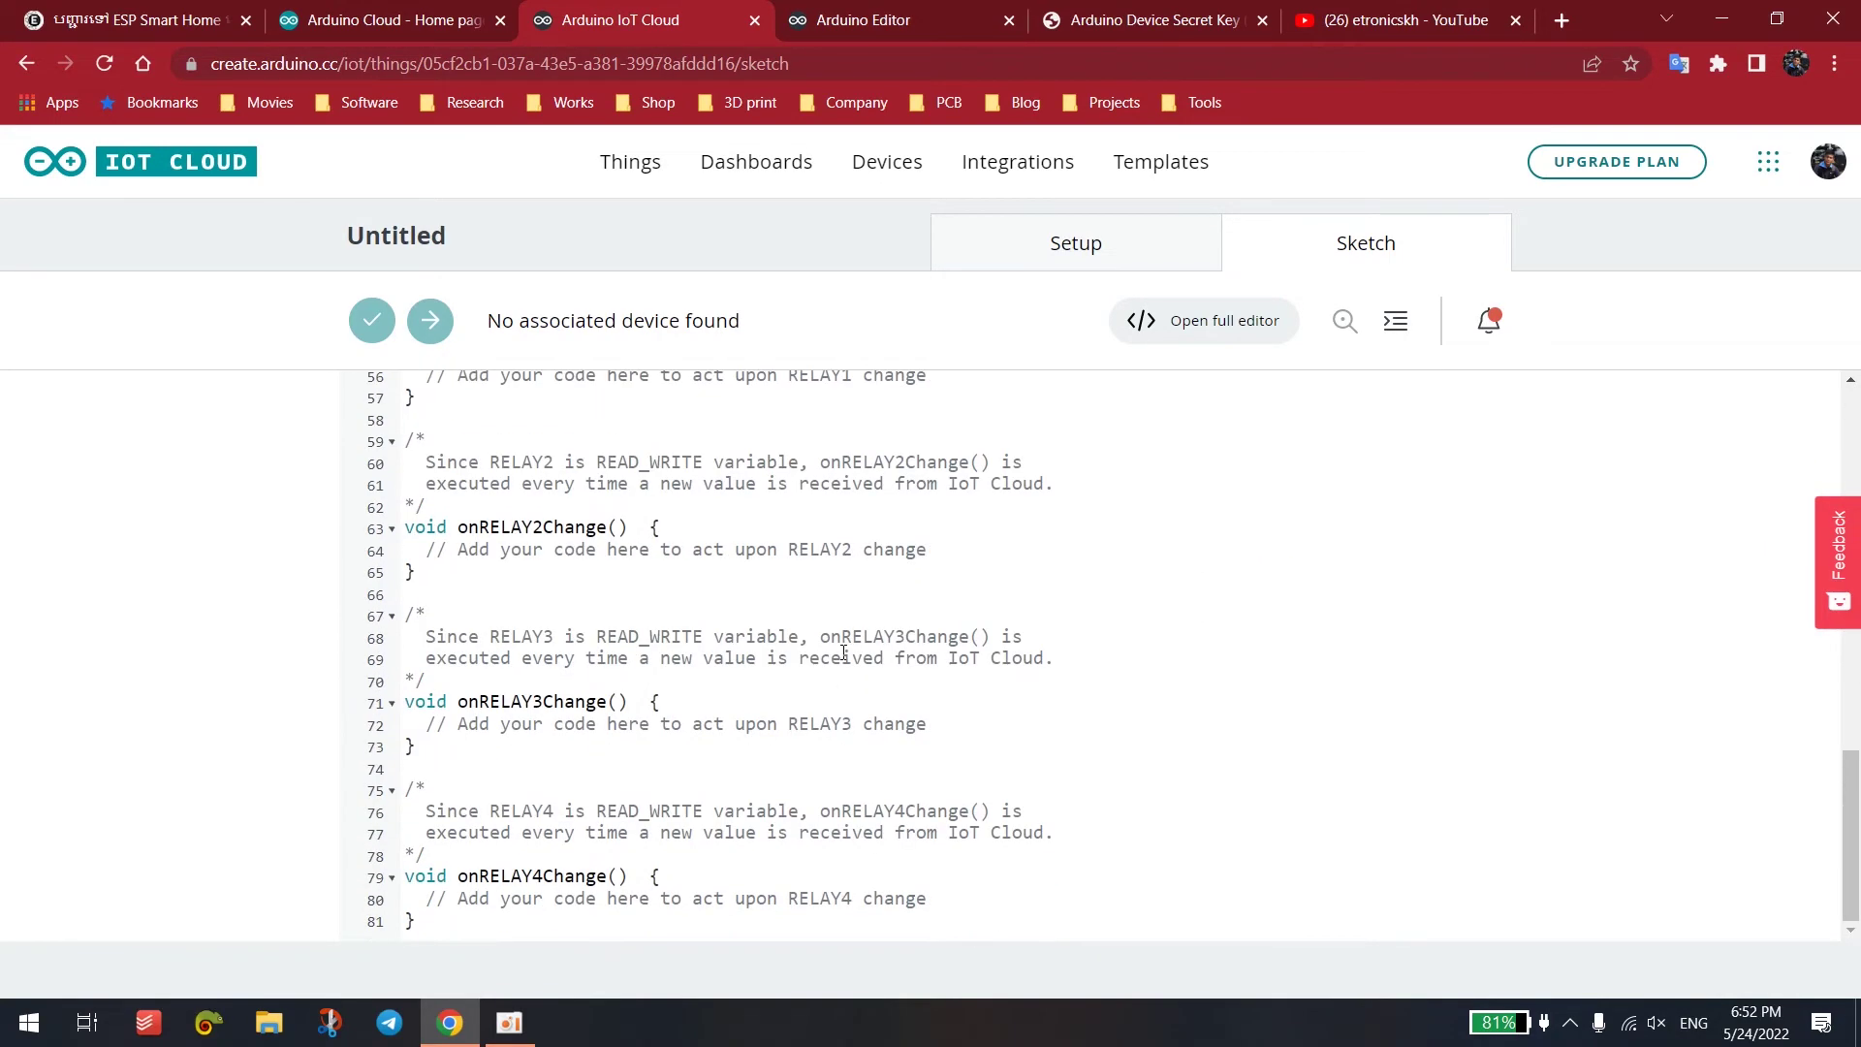
{"action": "scroll", "coordinate": [843, 651], "scroll_direction": "up", "scroll_amount": 12}
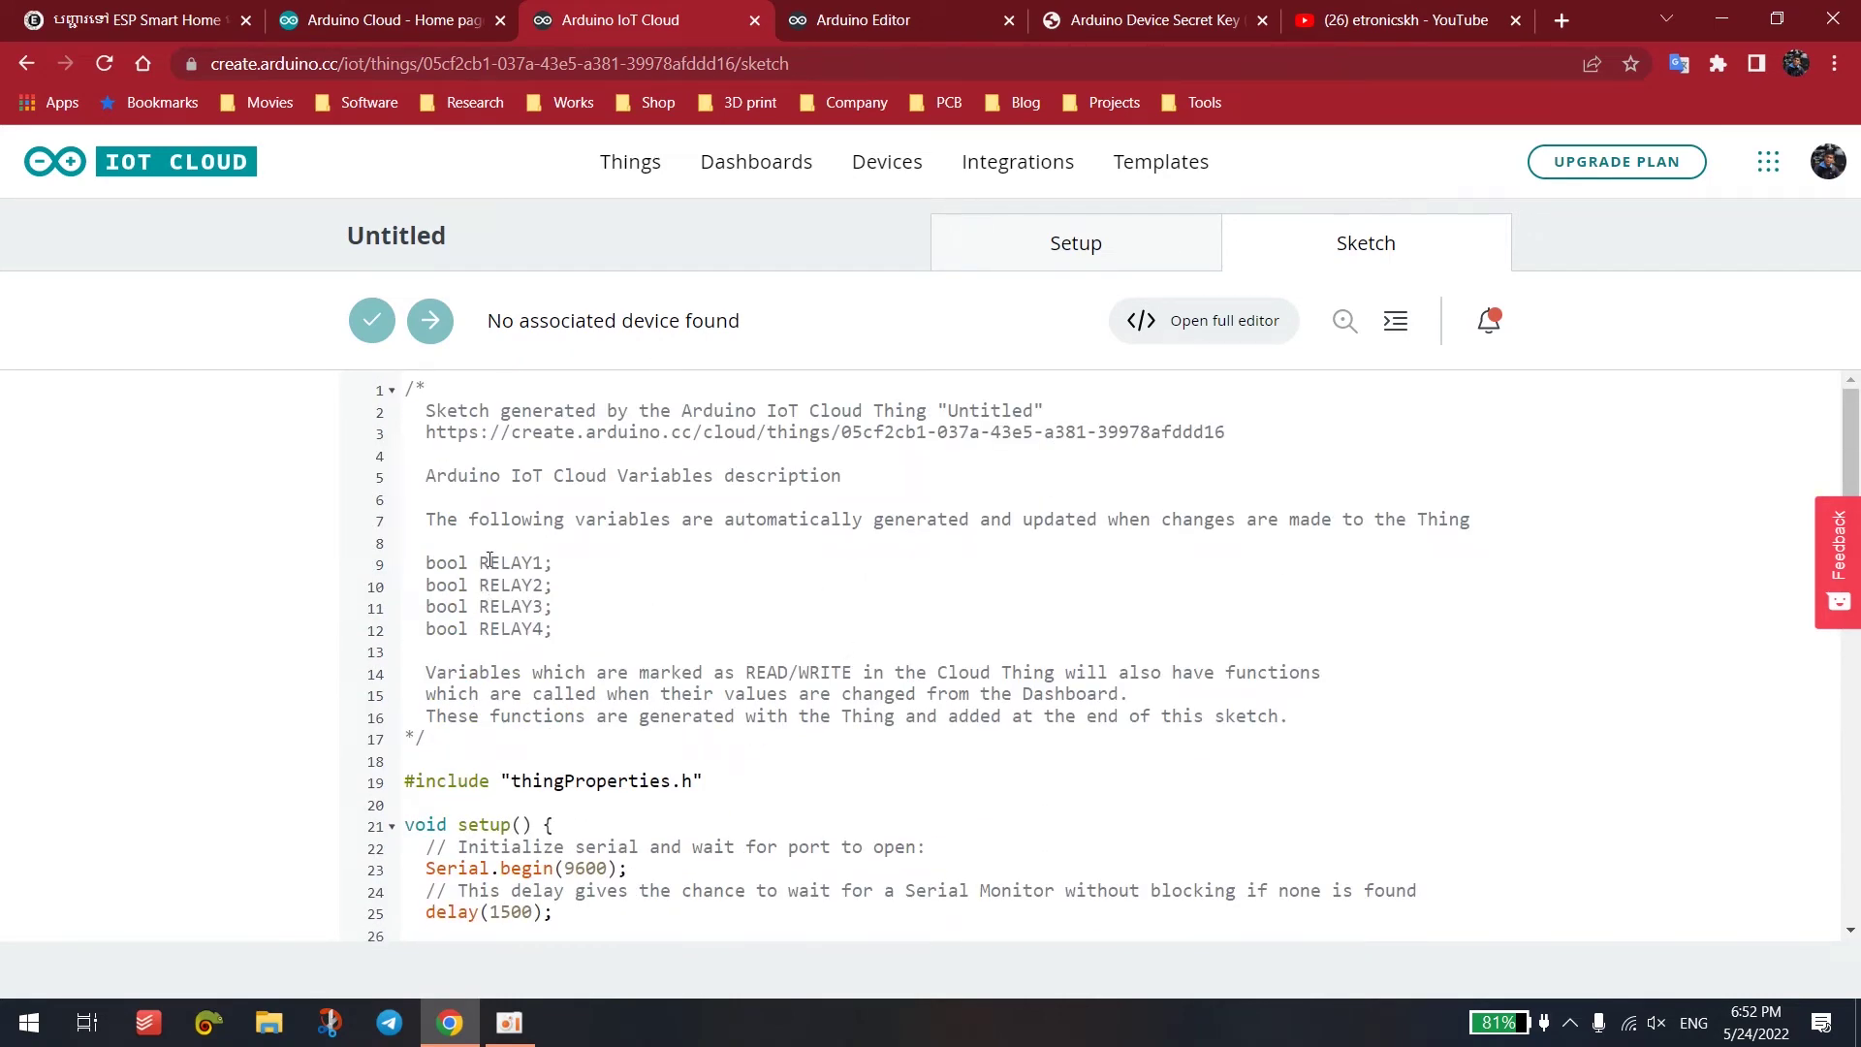
- Switch to the Arduino Editor, dismiss the upload notice and open the board search for the sketch
{"action": "left_click", "coordinate": [853, 21]}
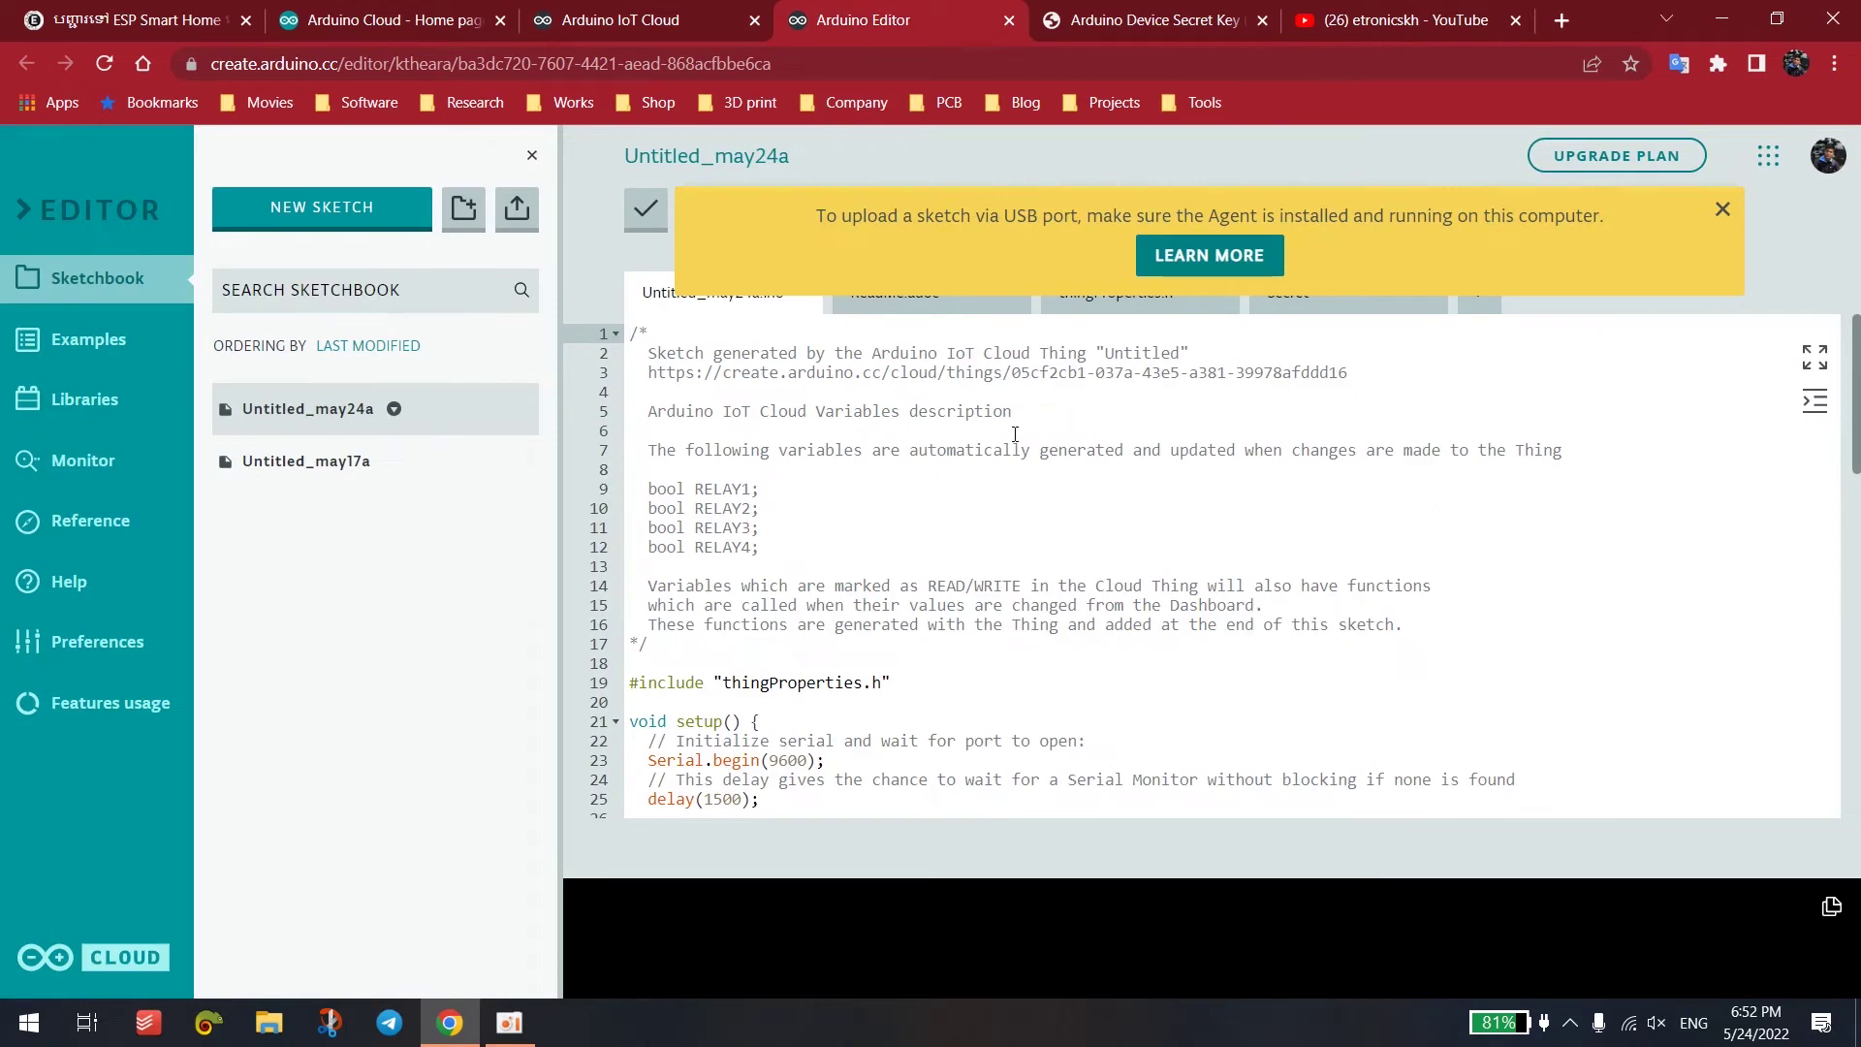
{"action": "left_click", "coordinate": [1733, 209]}
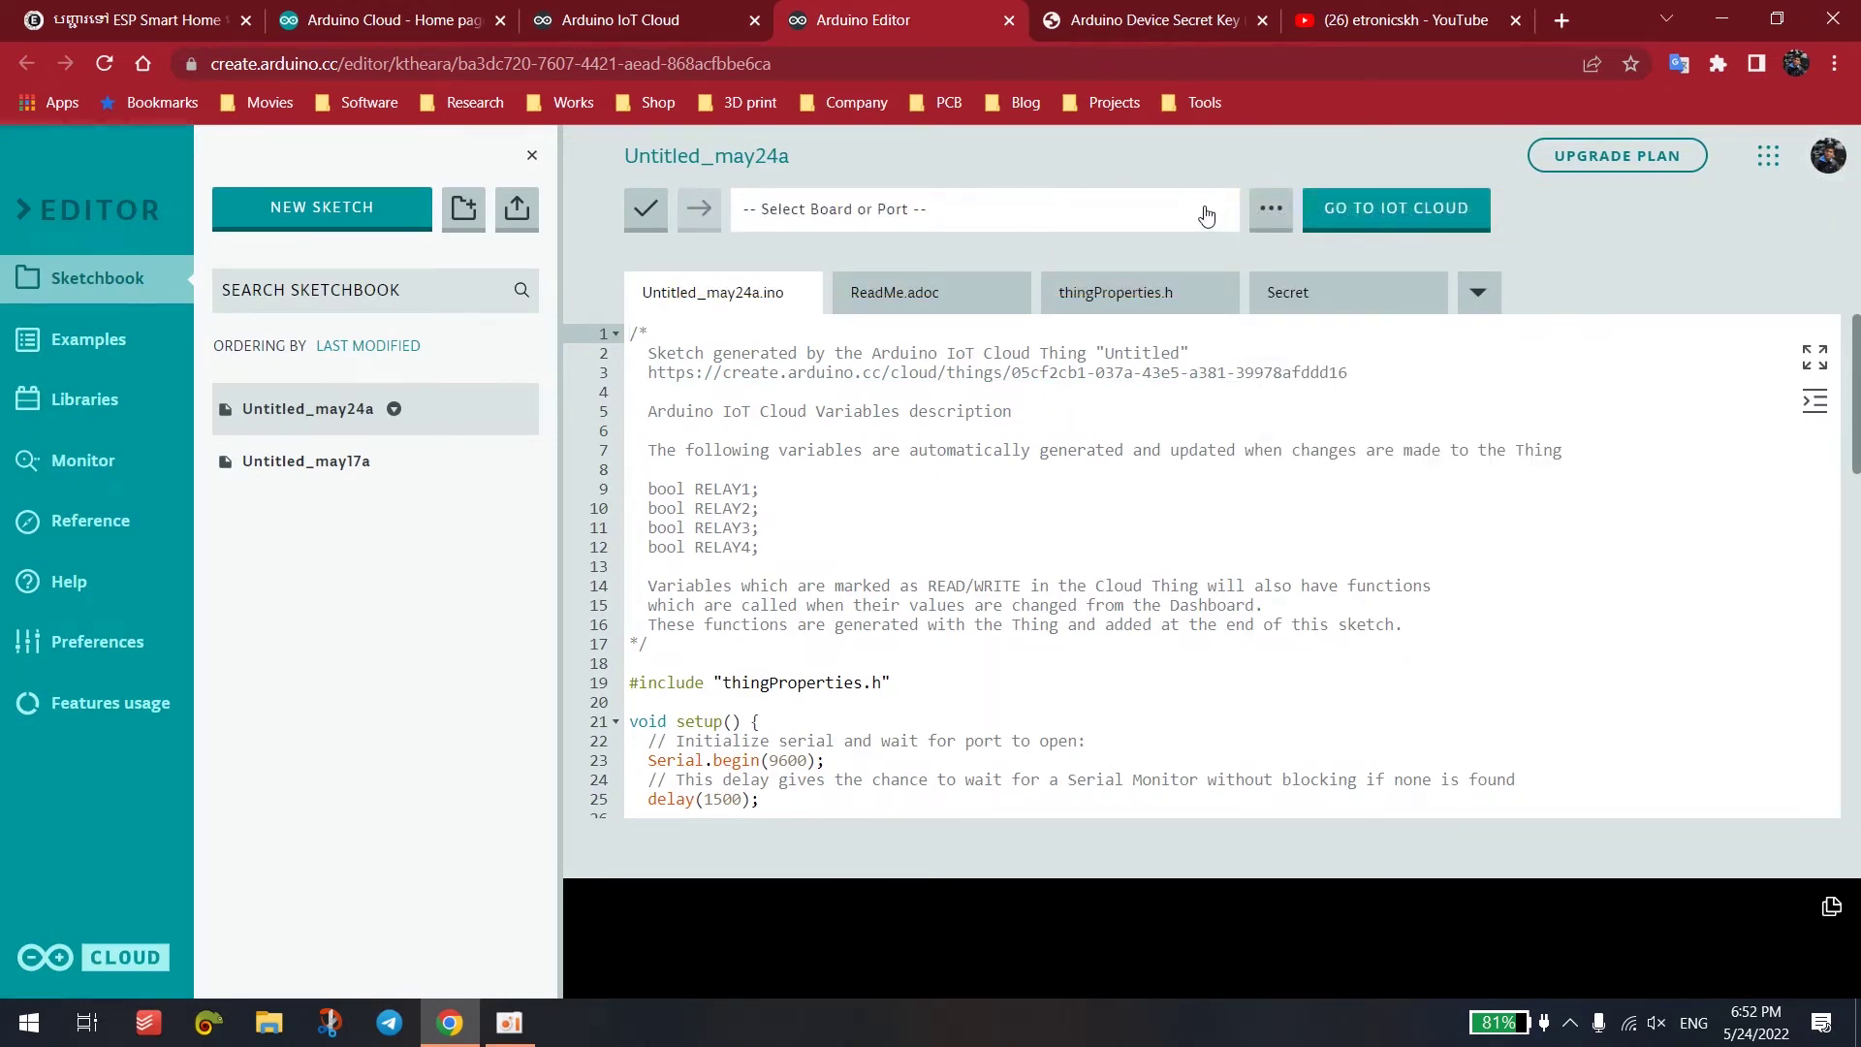
{"action": "left_click", "coordinate": [1204, 209]}
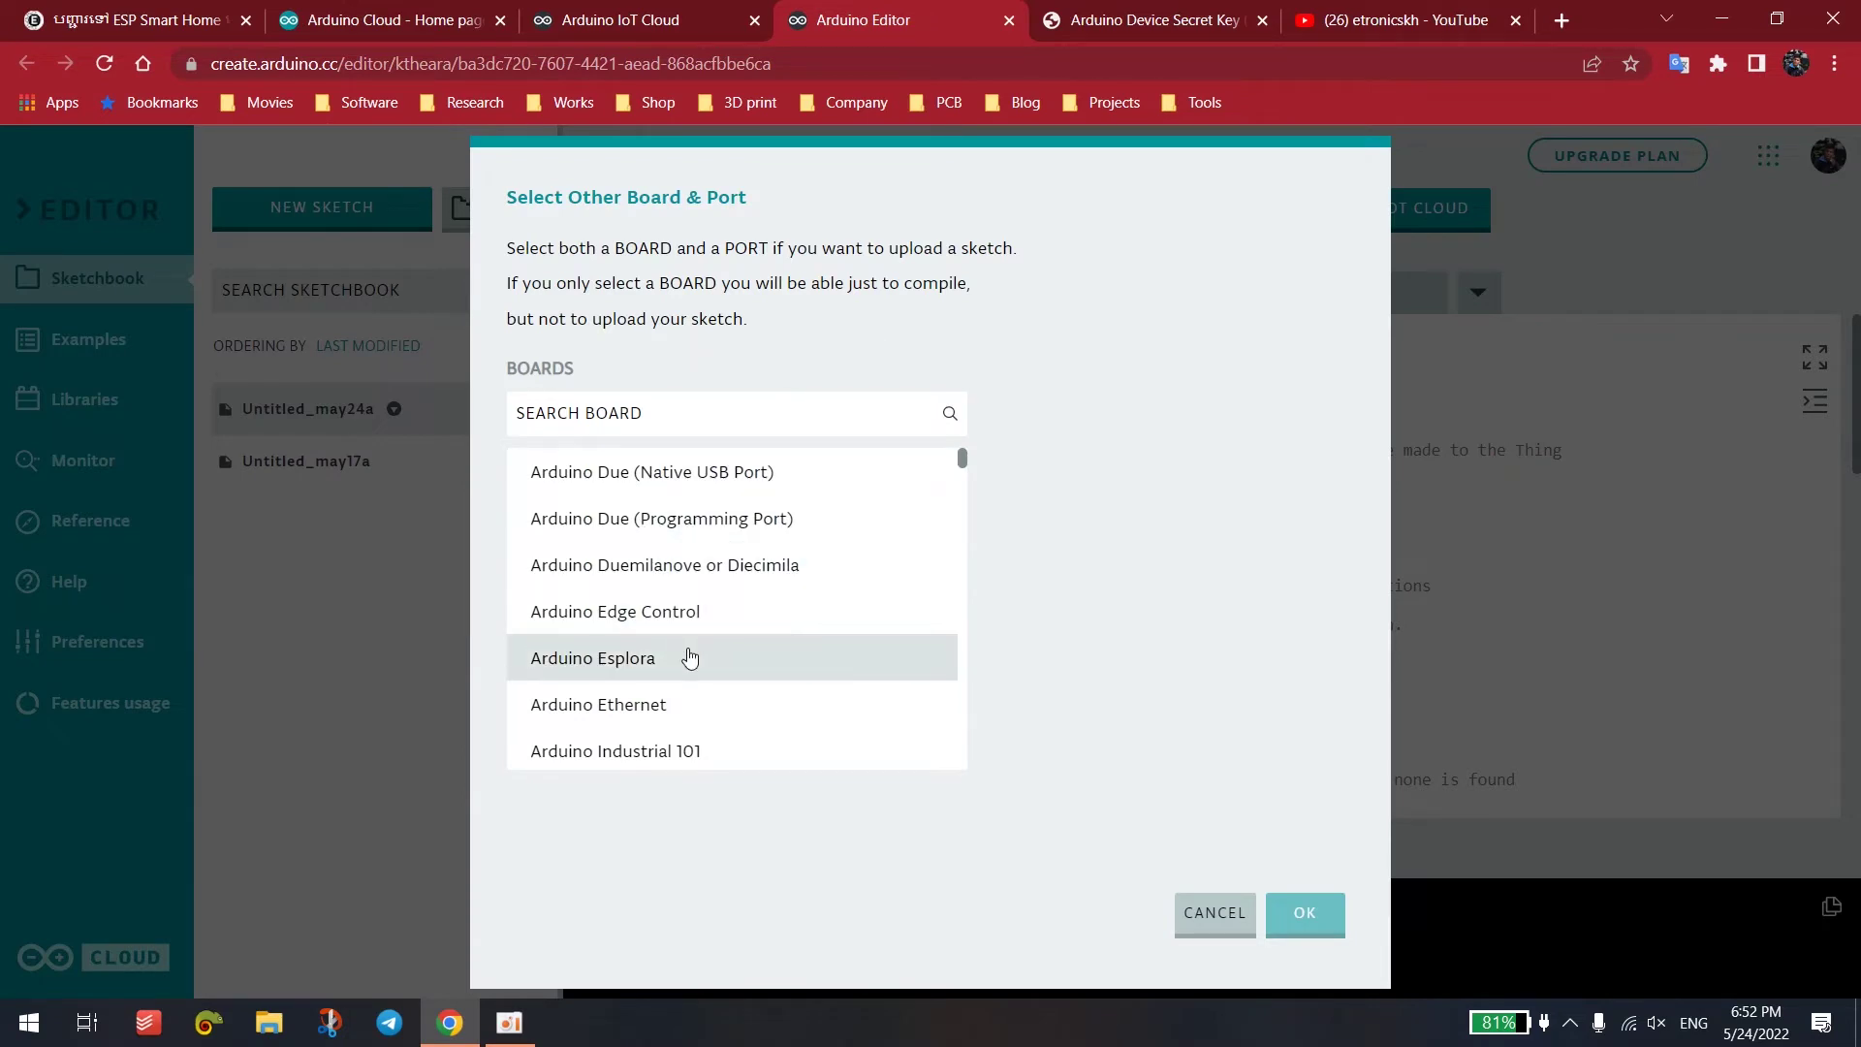
{"action": "left_click", "coordinate": [814, 412]}
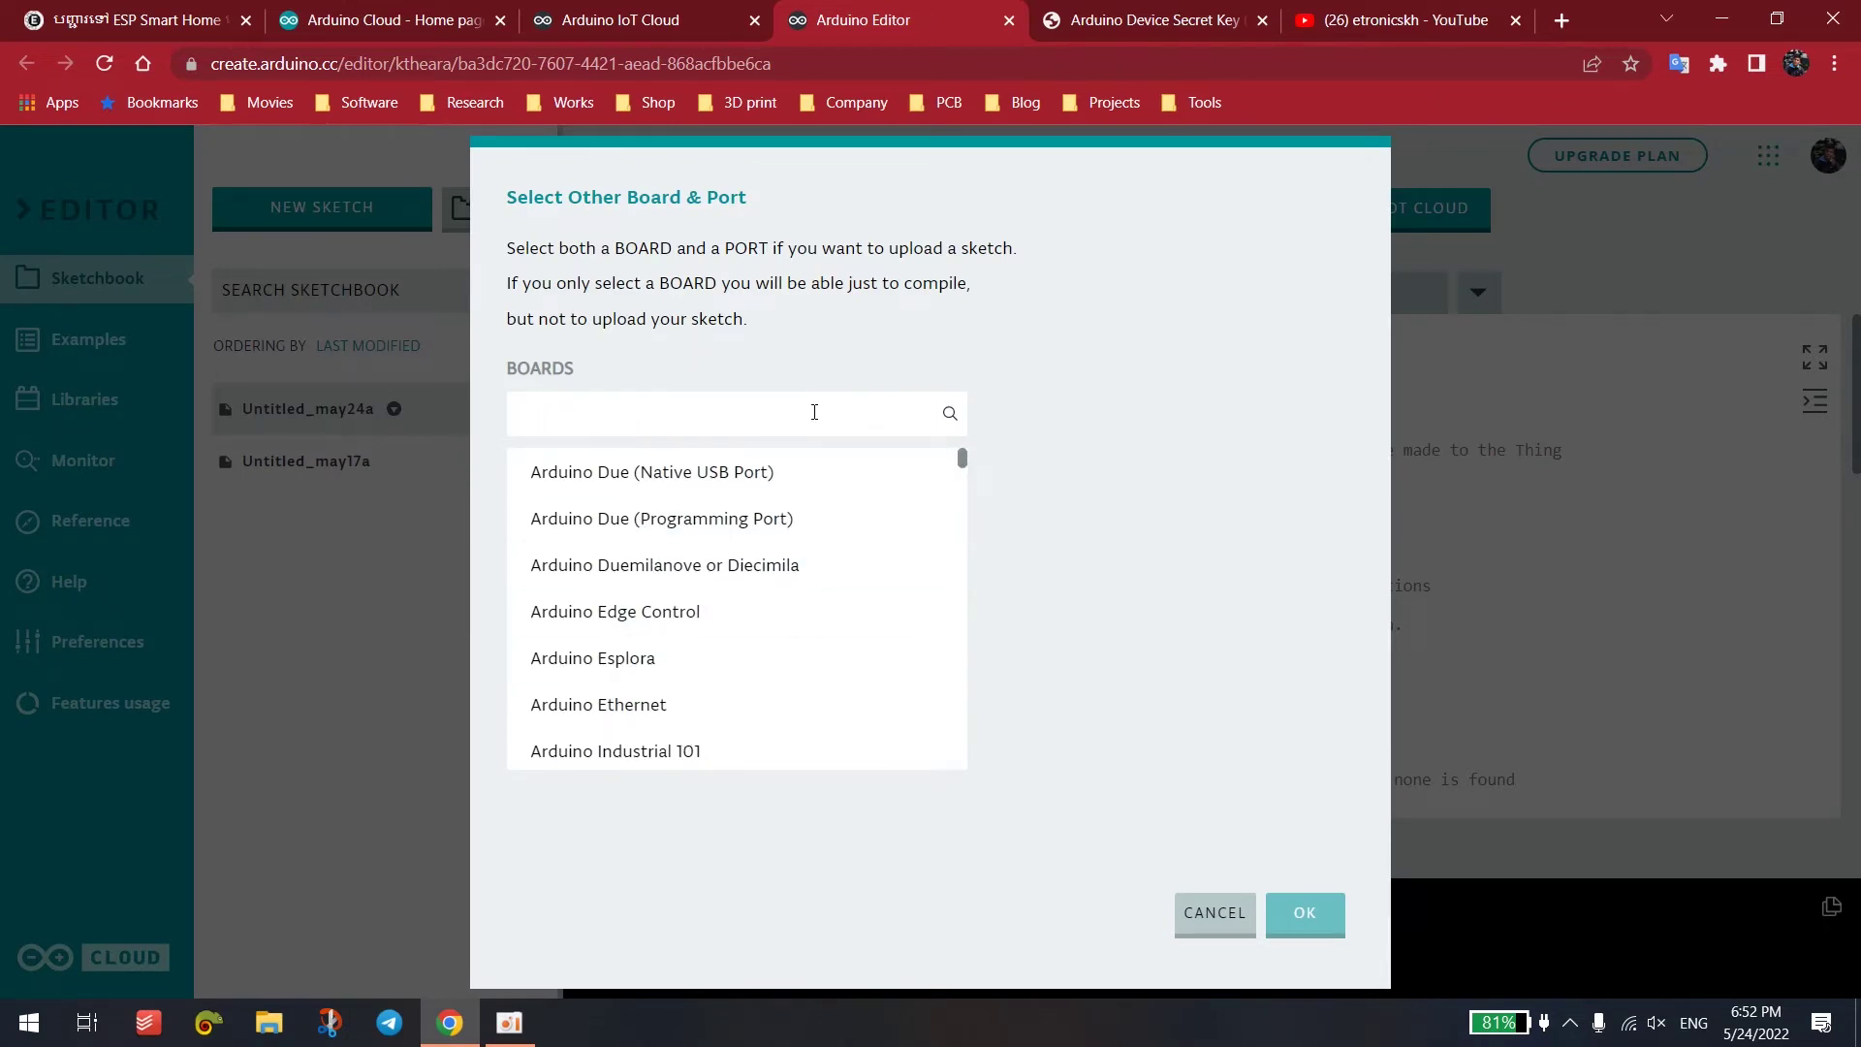
{"action": "type", "text": "esp"}
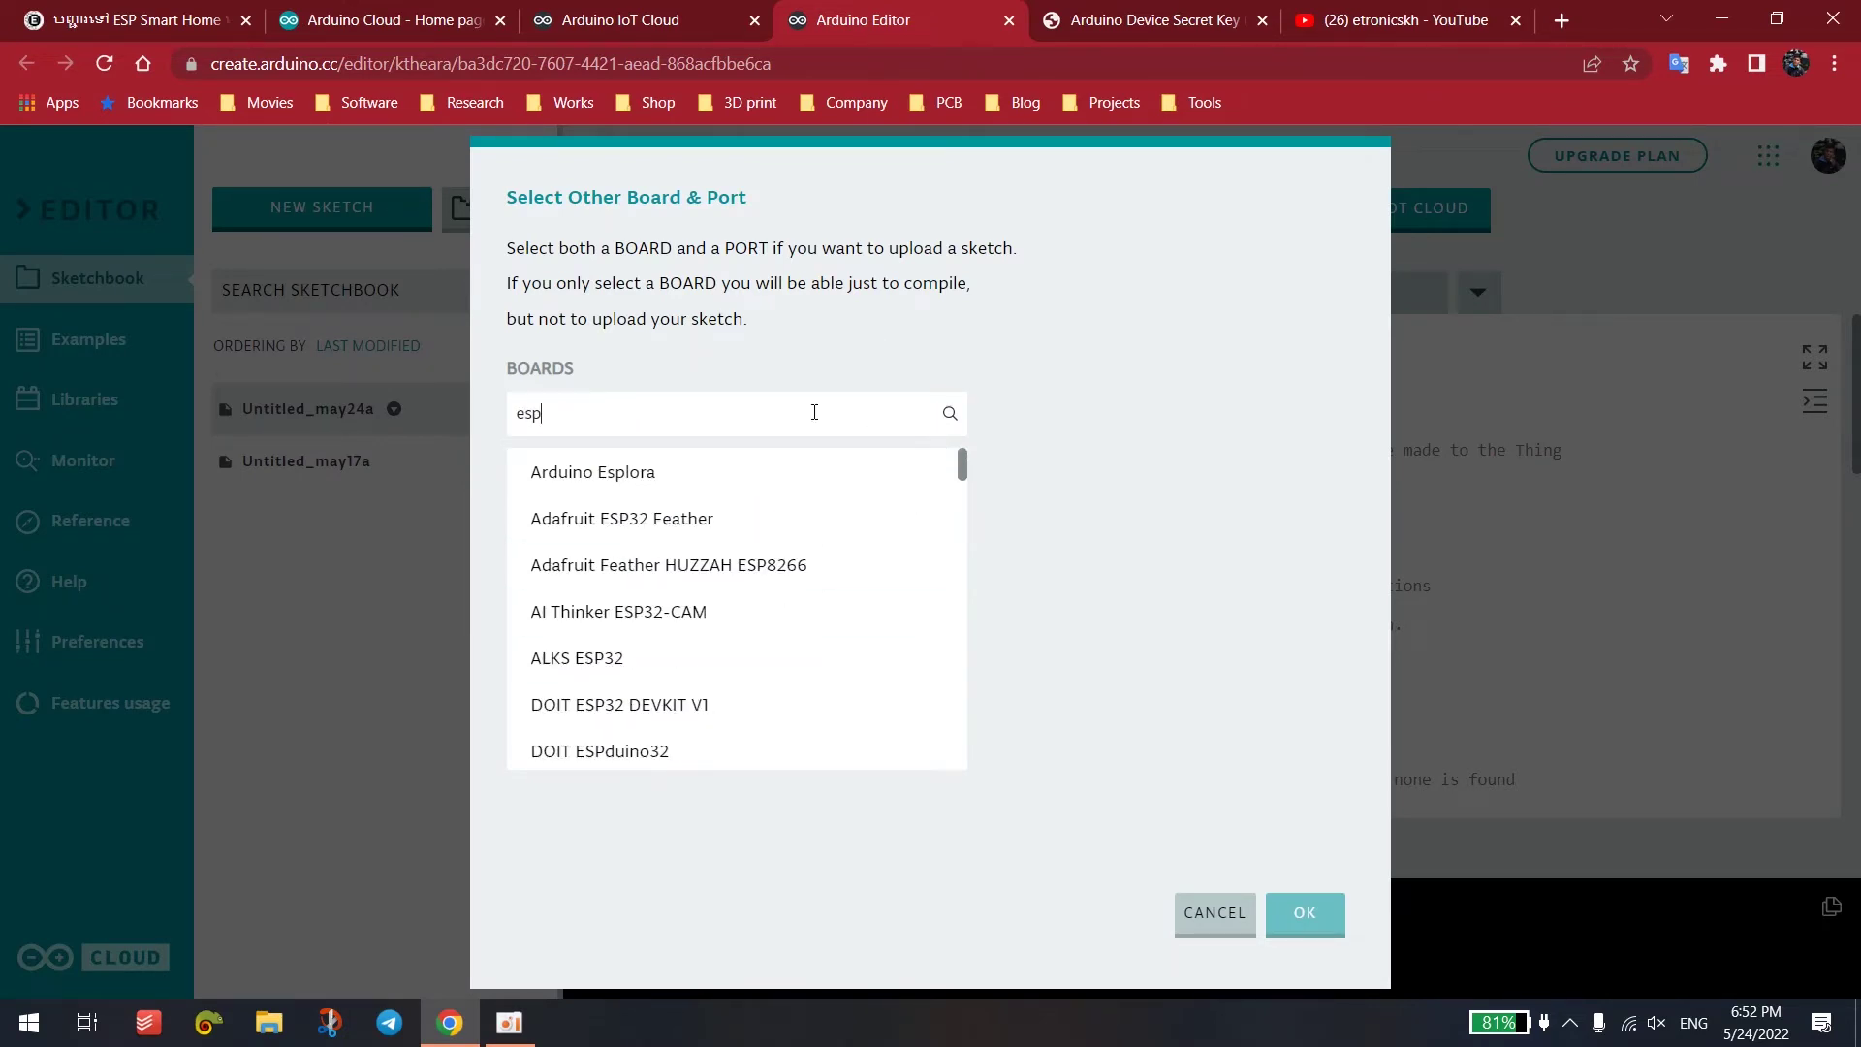
{"action": "type", "text": "8"}
{"action": "key", "text": "BackSpace"}
{"action": "key", "text": "BackSpace"}
{"action": "key", "text": "BackSpace"}
{"action": "key", "text": "BackSpace"}
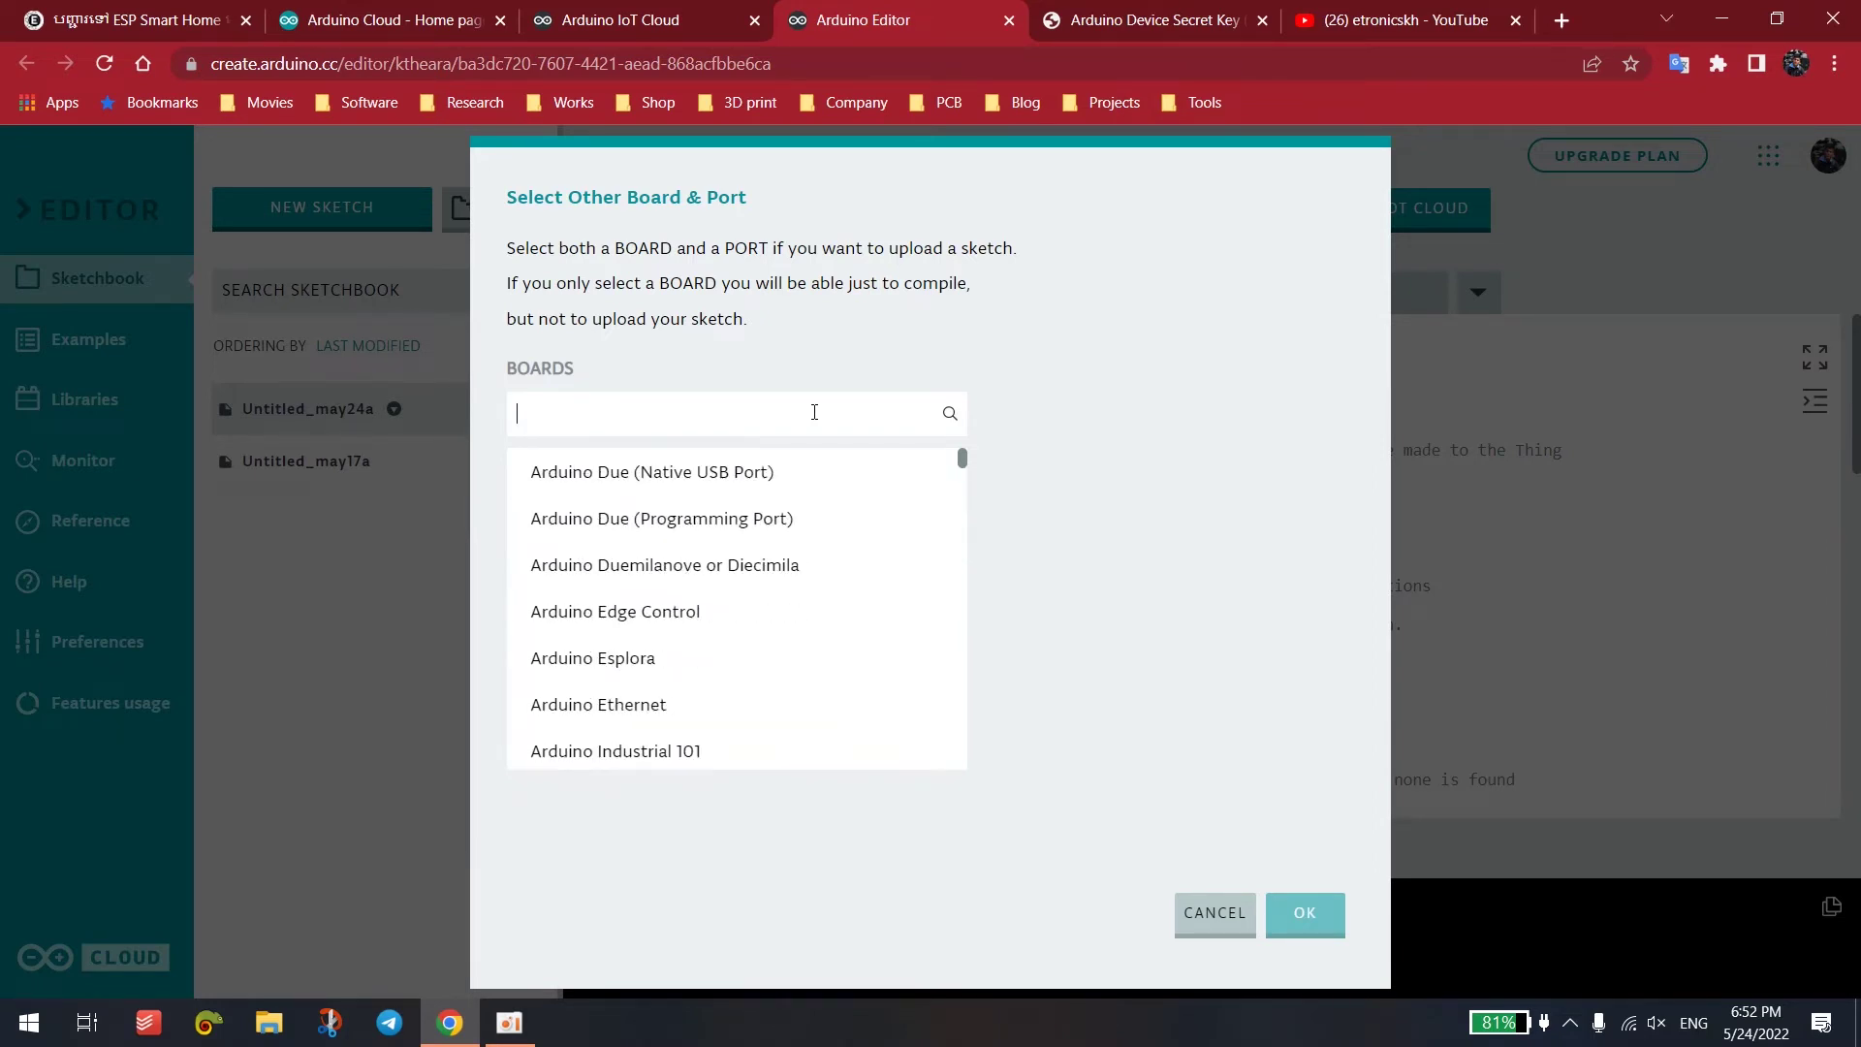
- Search the boards for "node" and assign NodeMCU 1.0 (ESP-12E Module) to the sketch
{"action": "type", "text": "node"}
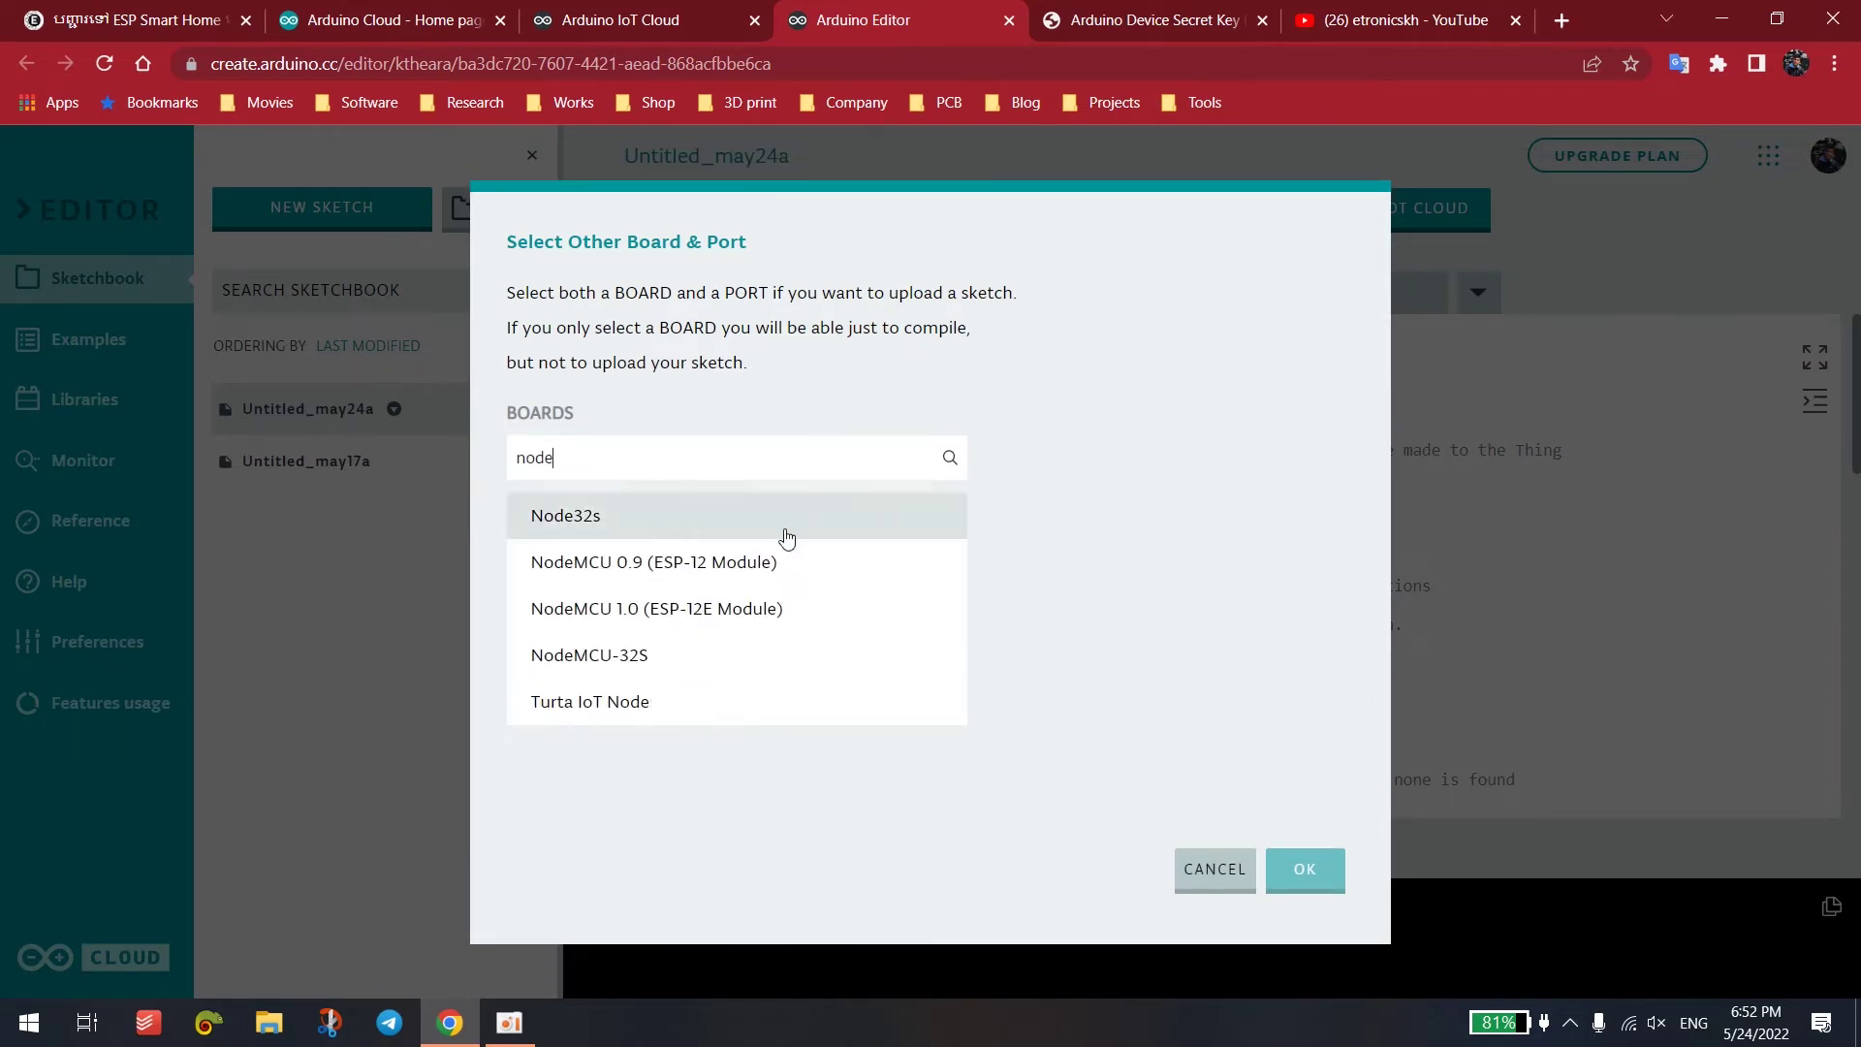
{"action": "left_click", "coordinate": [717, 611]}
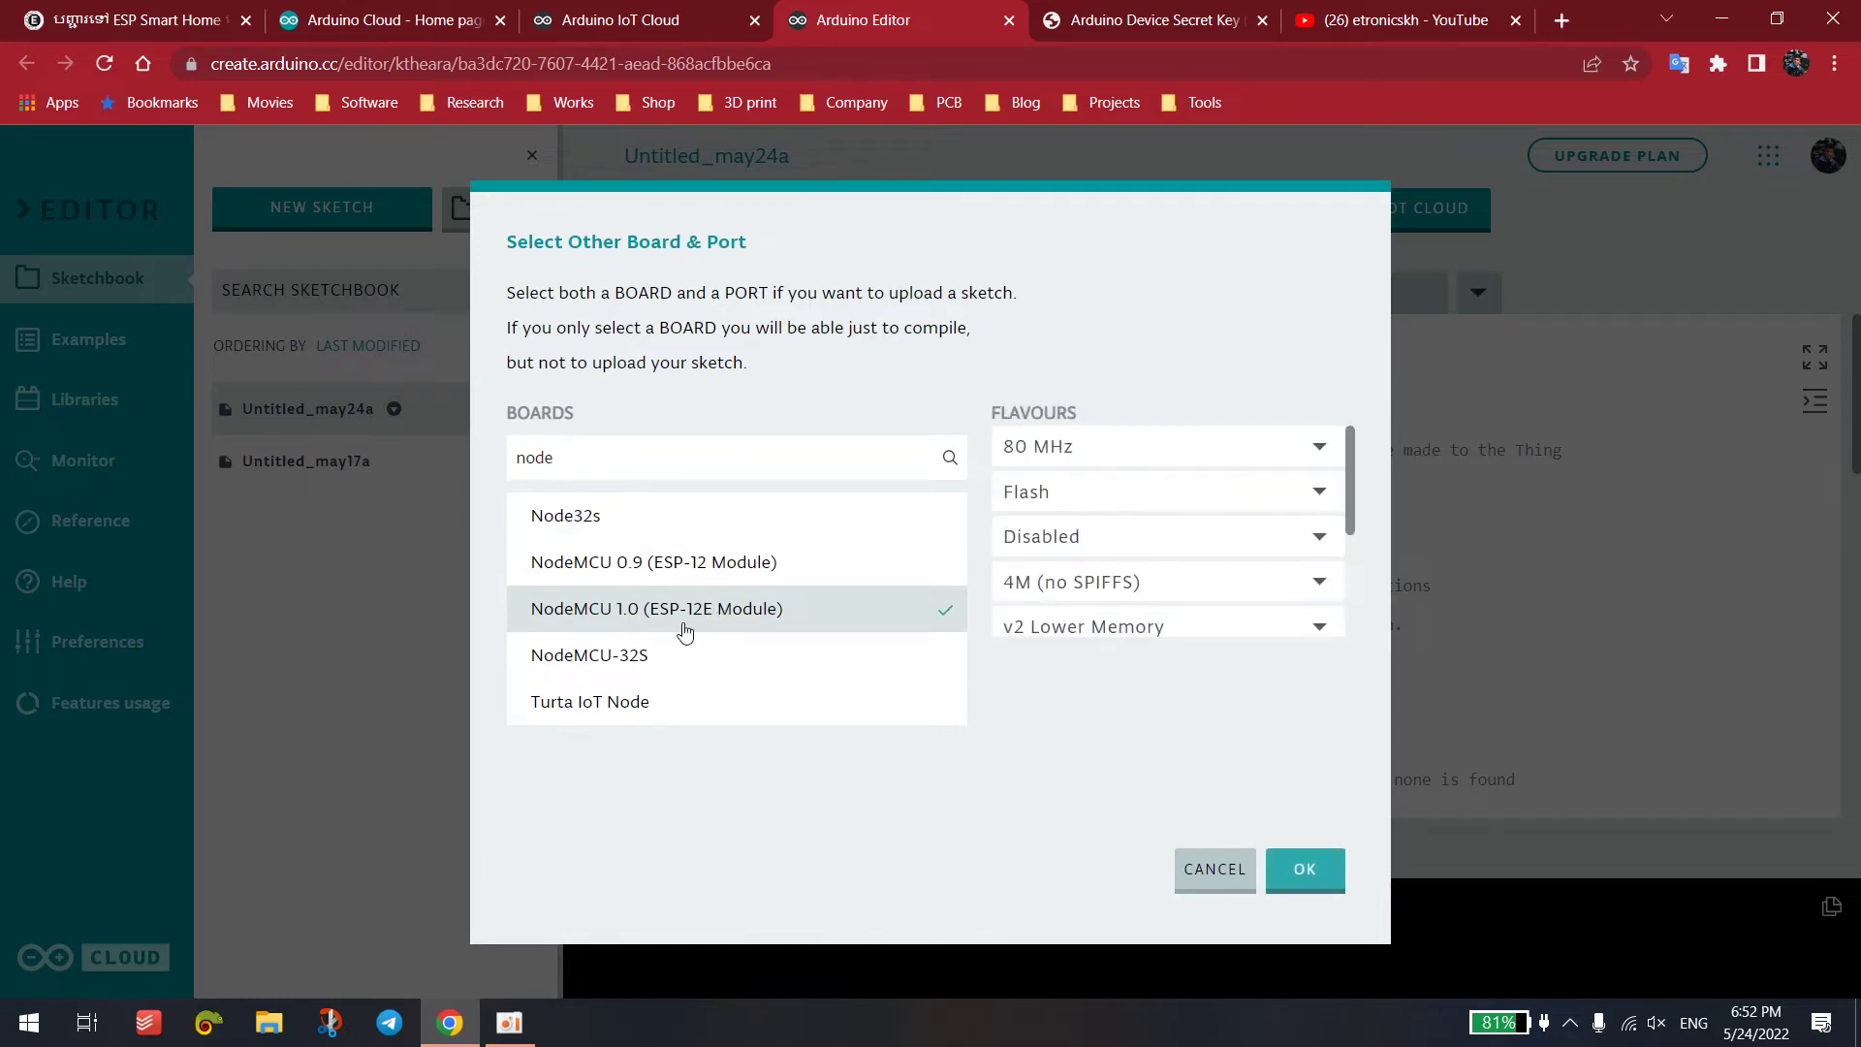
{"action": "left_click", "coordinate": [1289, 868]}
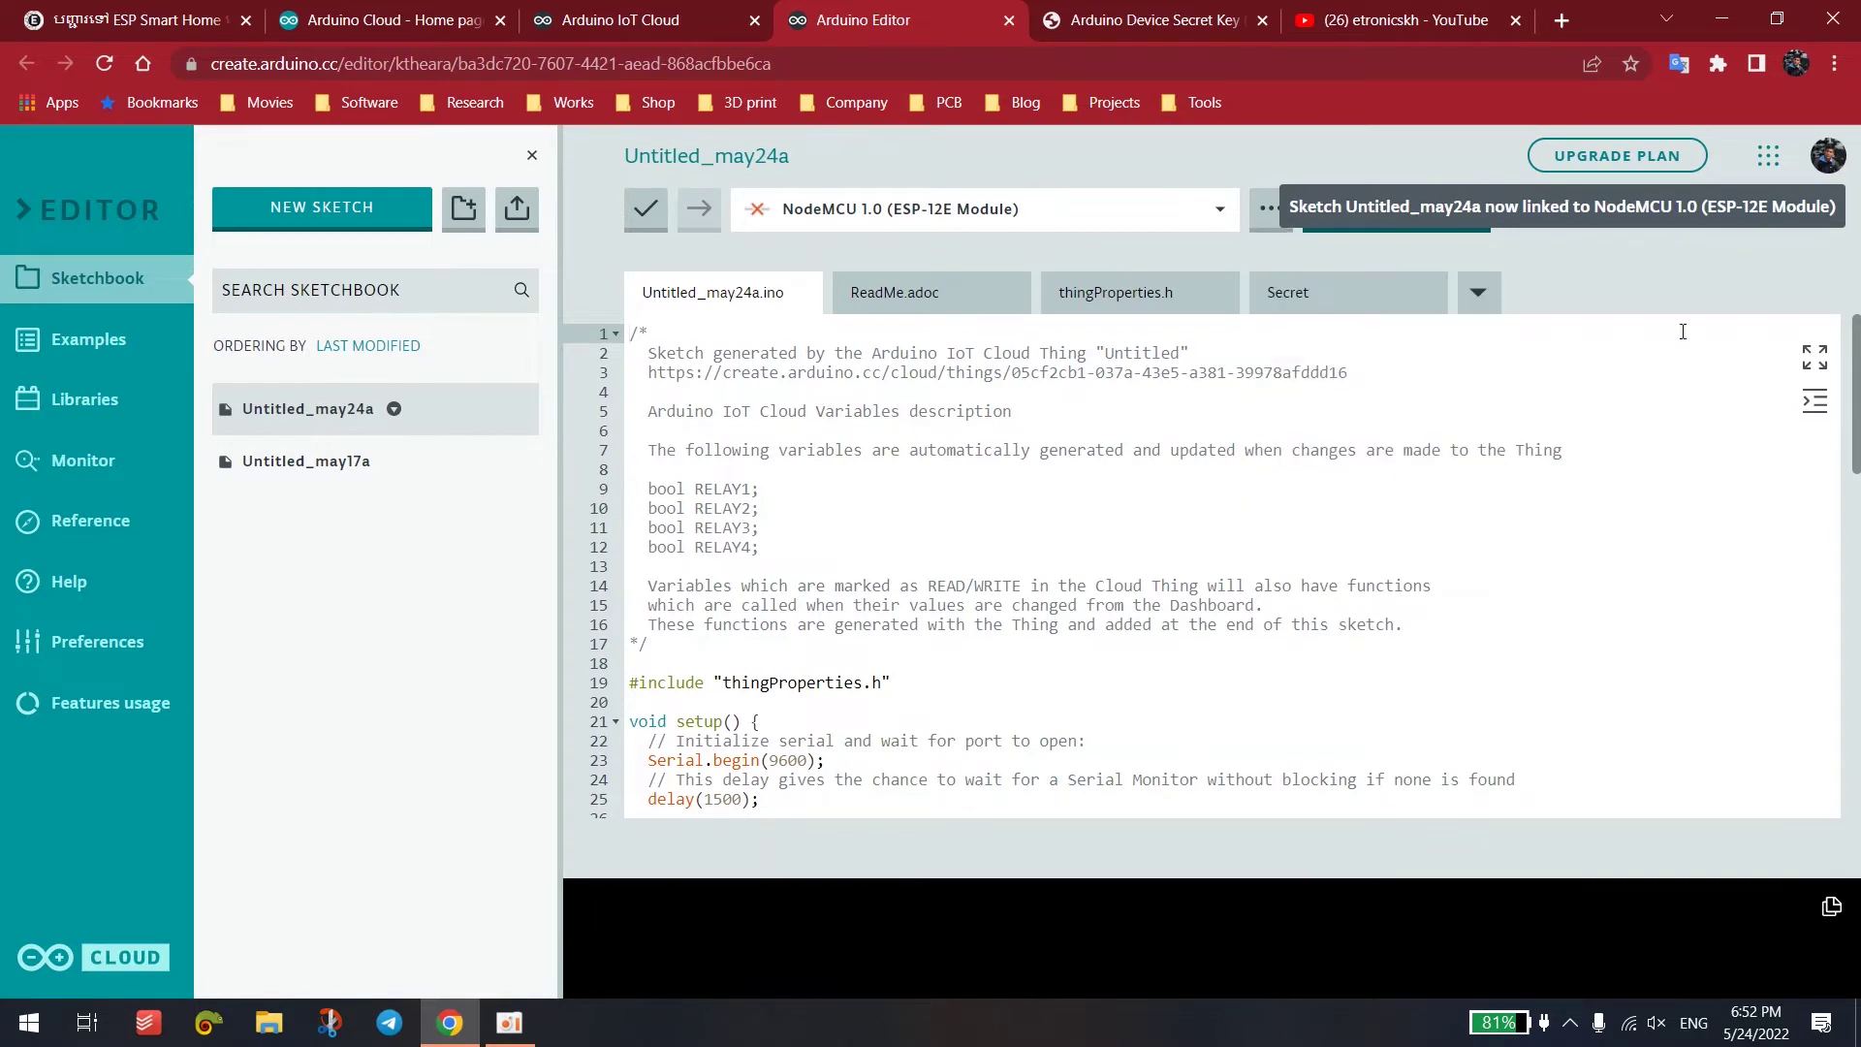
- In the sketch's Secret settings, set SECRET_SSID to "WIFI Name" and fill in SECRET_PASS with the Wi-Fi password
{"action": "left_click", "coordinate": [914, 308]}
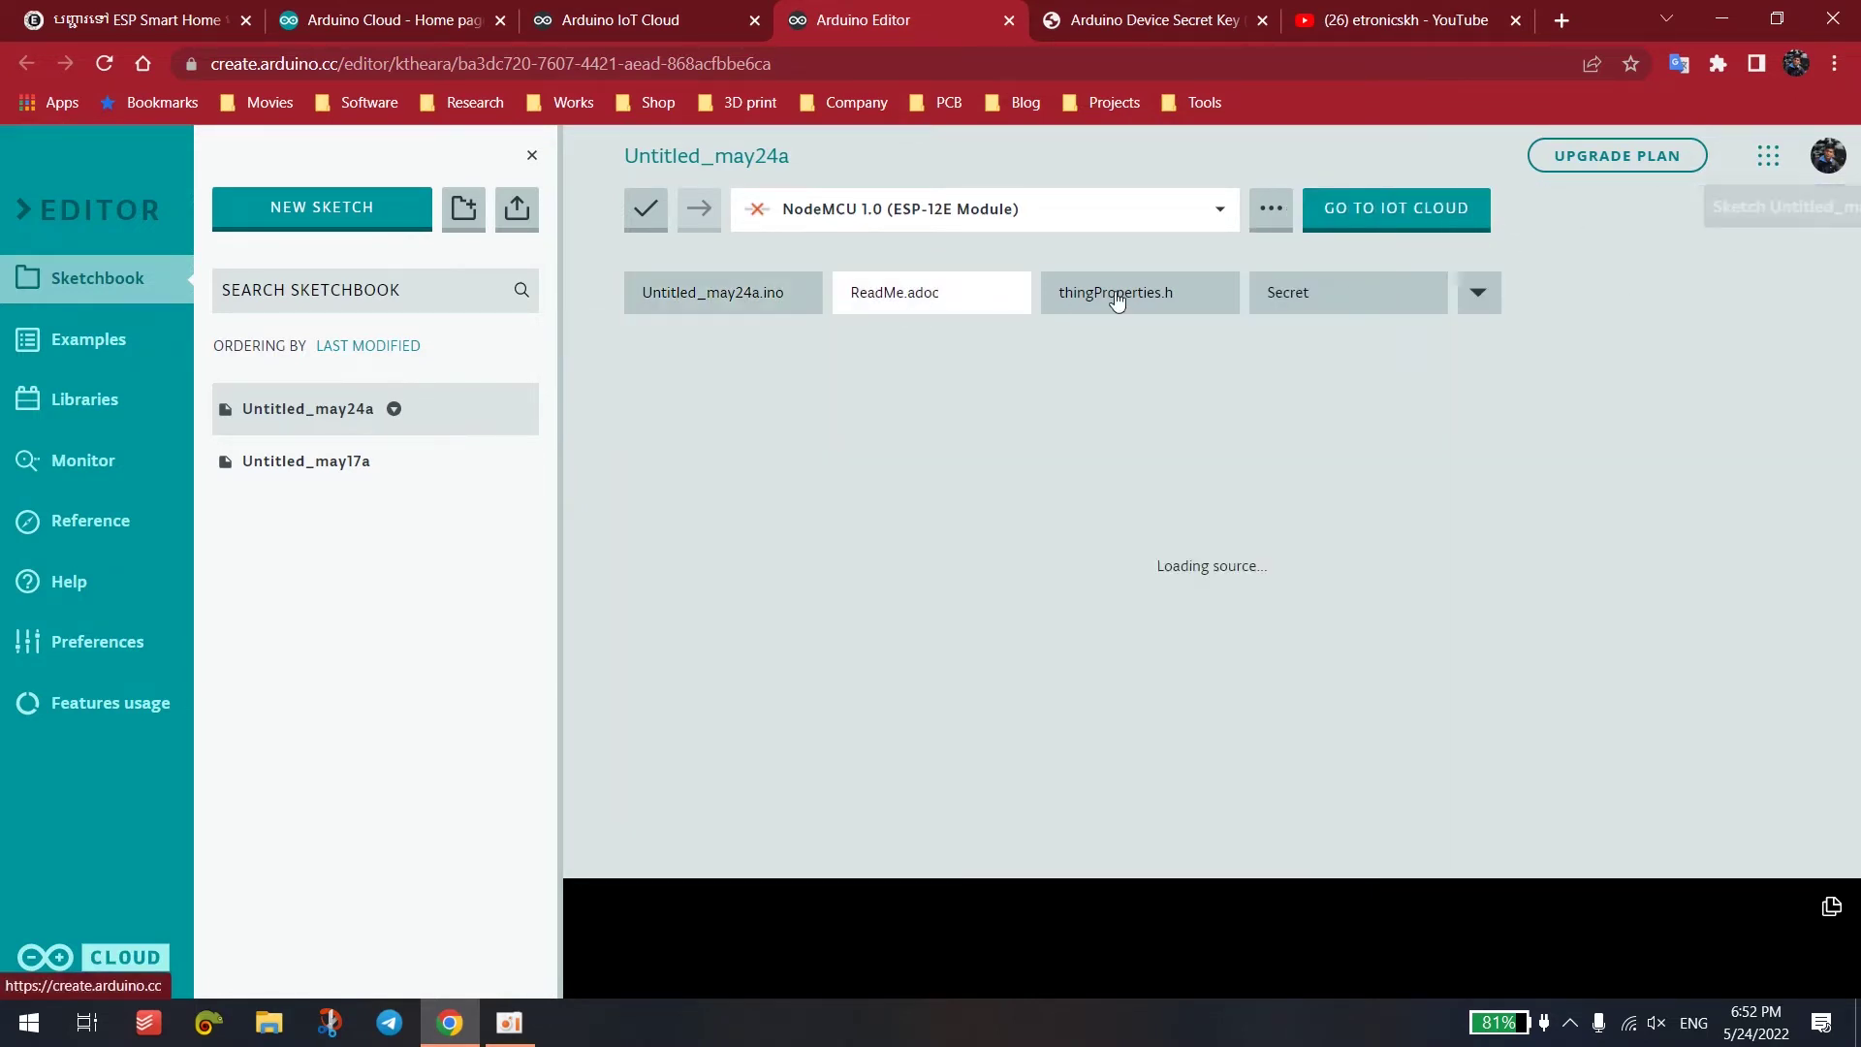
{"action": "left_click", "coordinate": [1121, 300]}
{"action": "left_click", "coordinate": [1345, 312]}
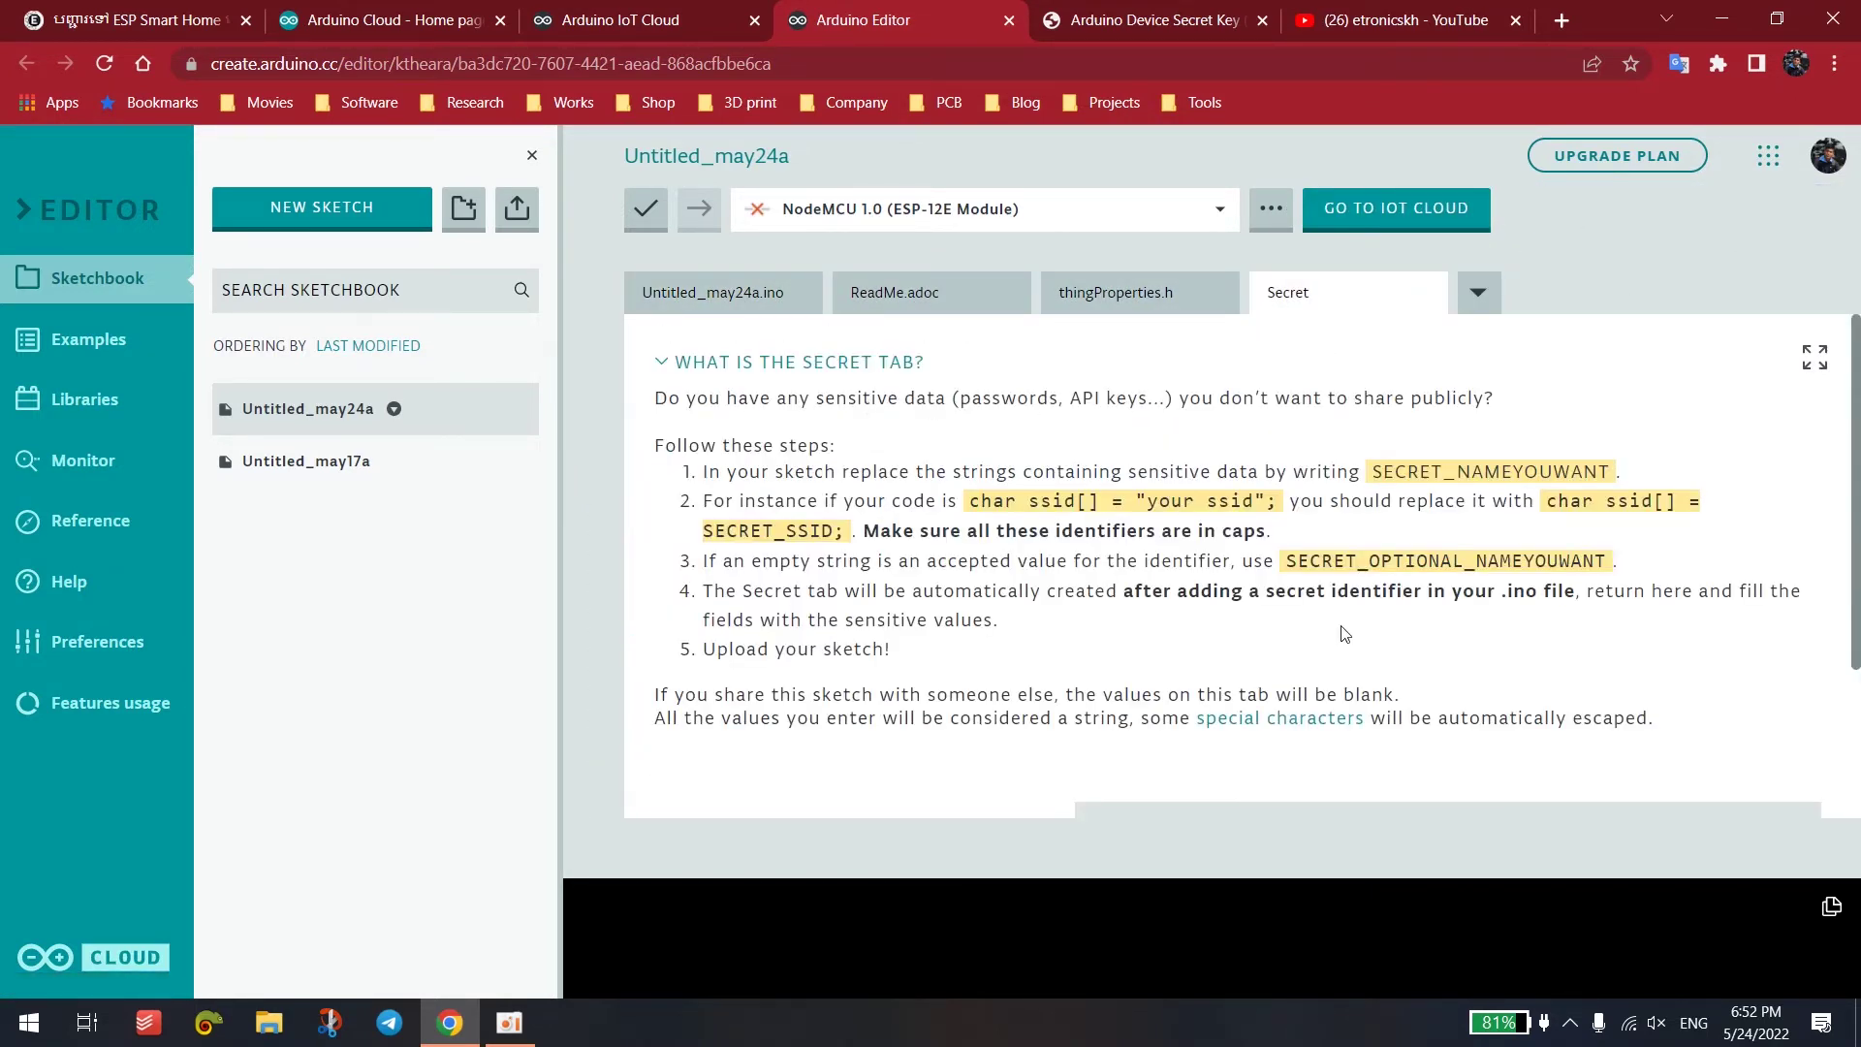
{"action": "scroll", "coordinate": [1342, 625], "scroll_direction": "down", "scroll_amount": 2}
{"action": "left_click", "coordinate": [1146, 612]}
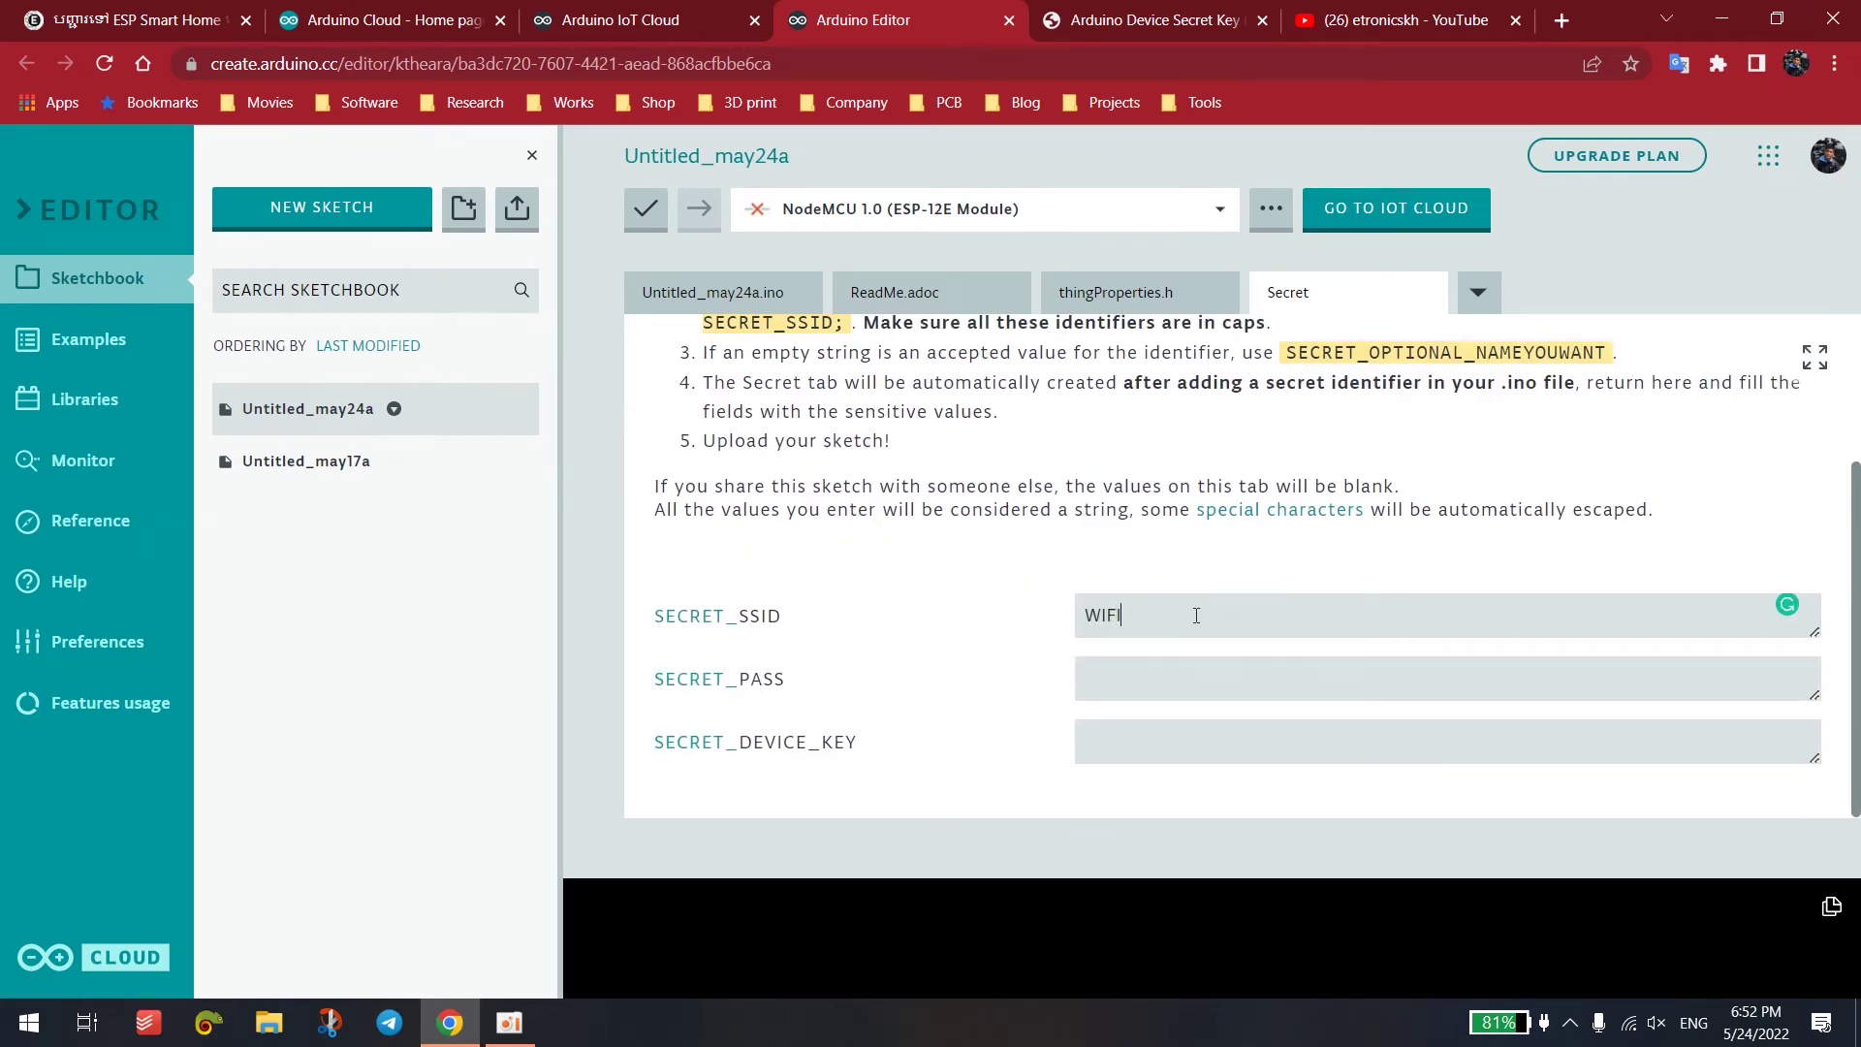
{"action": "type", "text": "WIFI Name"}
{"action": "left_click", "coordinate": [1248, 689]}
{"action": "type", "text": "W"}
{"action": "type", "text": "IF"}
{"action": "type", "text": "I Pasww"}
{"action": "left_click", "coordinate": [1263, 628]}
{"action": "type", "text": "Na"}
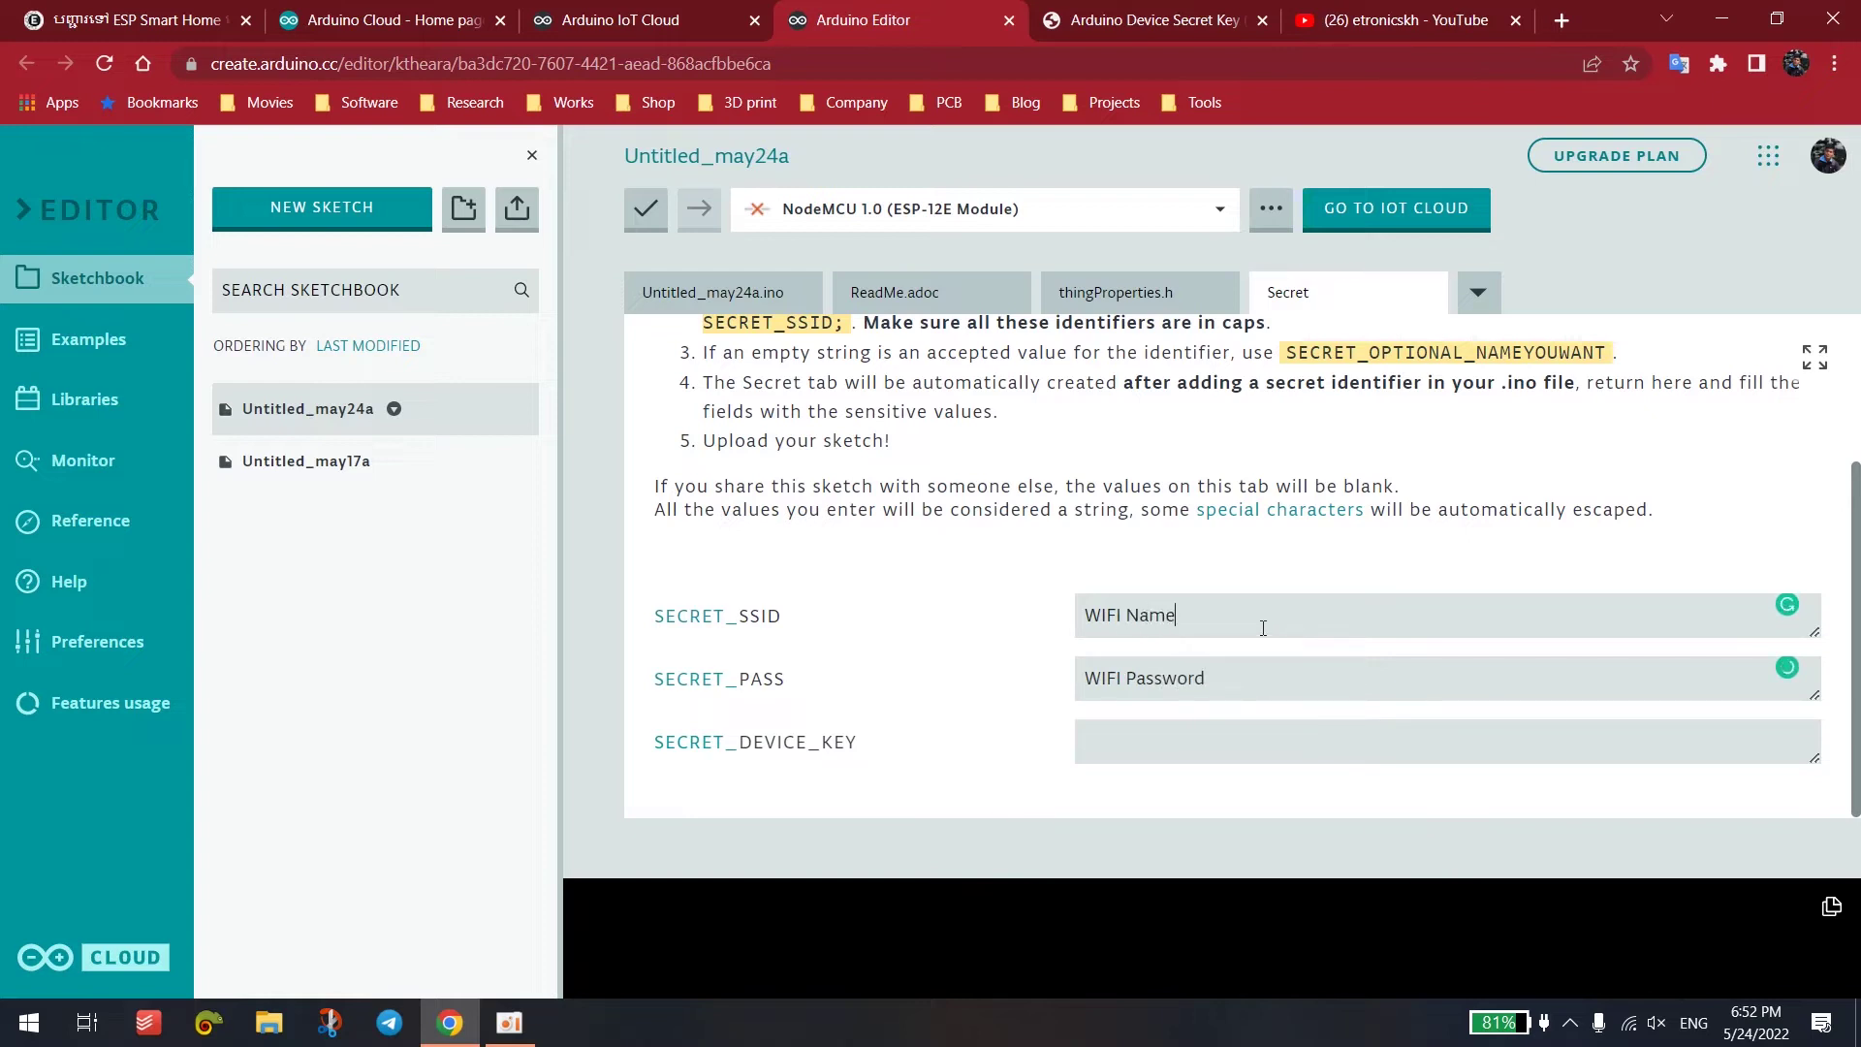
{"action": "type", "text": "me"}
- Copy the secret key from the Arduino Device Secret Key PDF into the sketch's SECRET_DEVICE_KEY field
{"action": "left_click", "coordinate": [1115, 738]}
{"action": "left_click", "coordinate": [1166, 34]}
{"action": "left_click", "coordinate": [798, 821]}
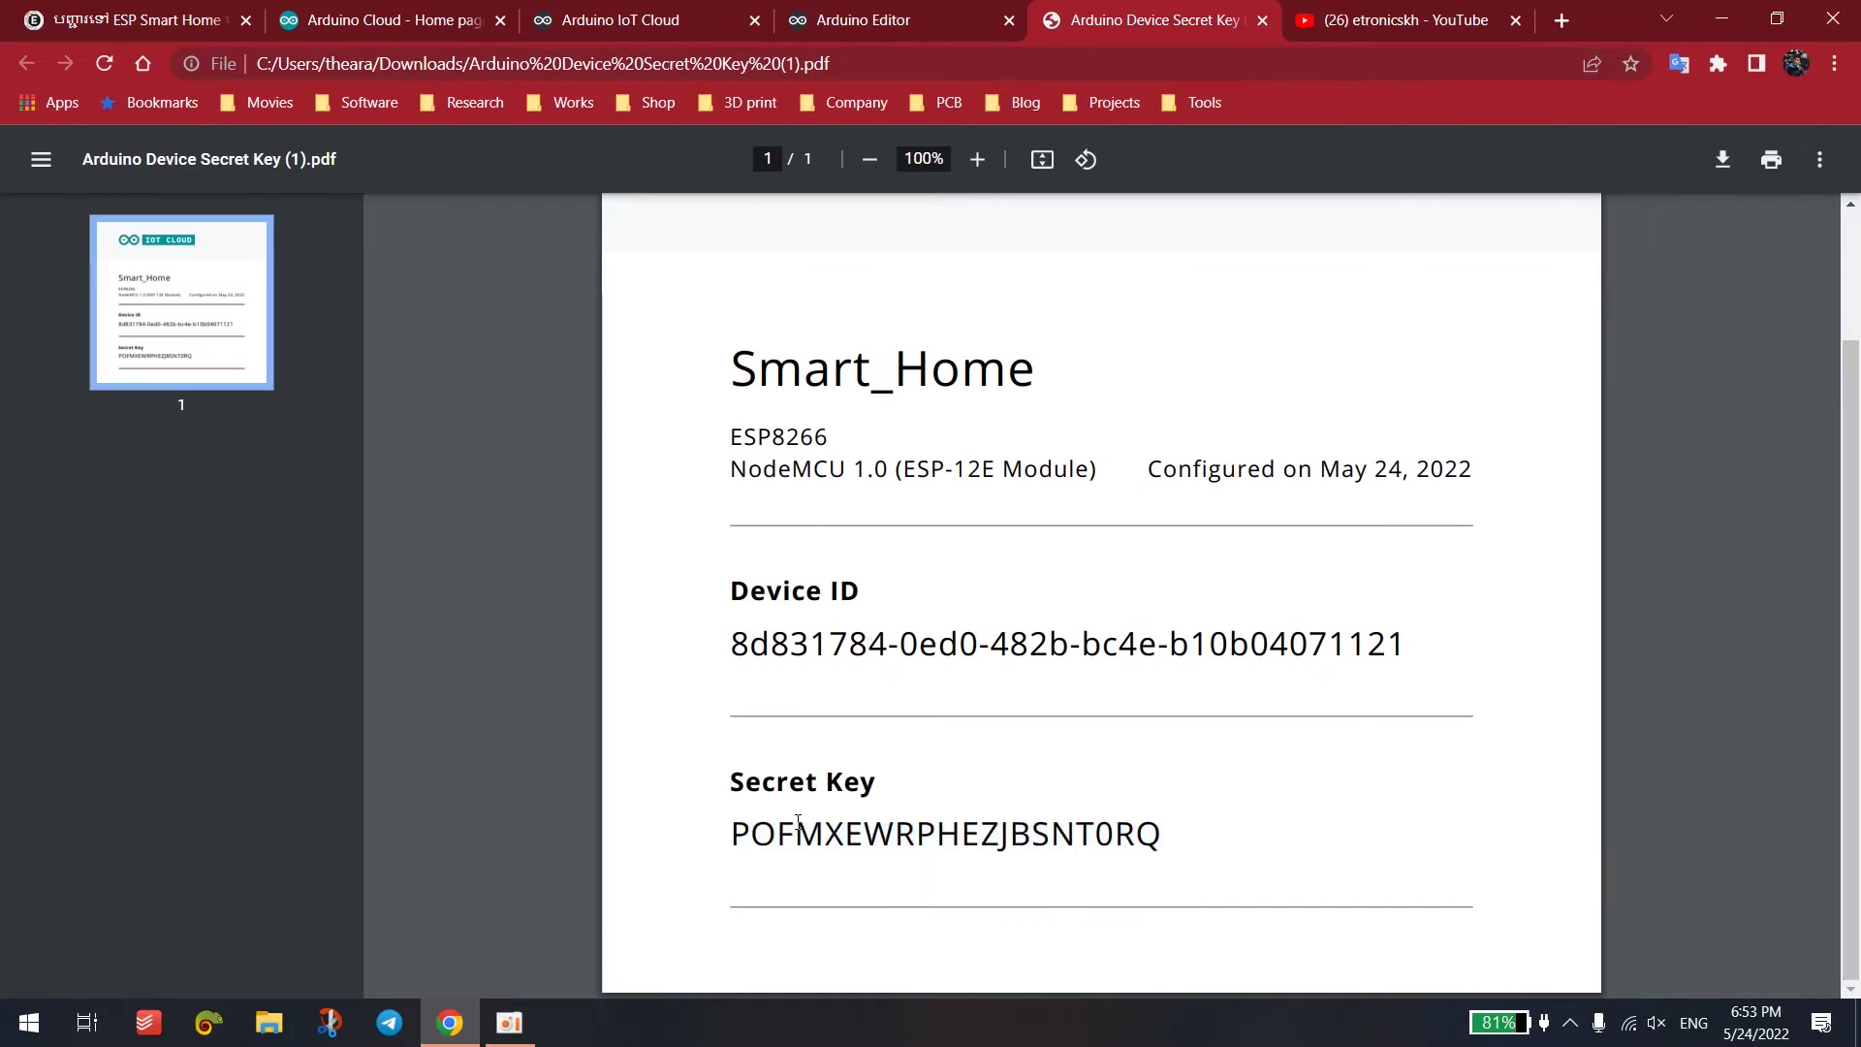
{"action": "left_click_drag", "start_coordinate": [730, 830], "coordinate": [1298, 816]}
{"action": "key", "text": "ctrl+c"}
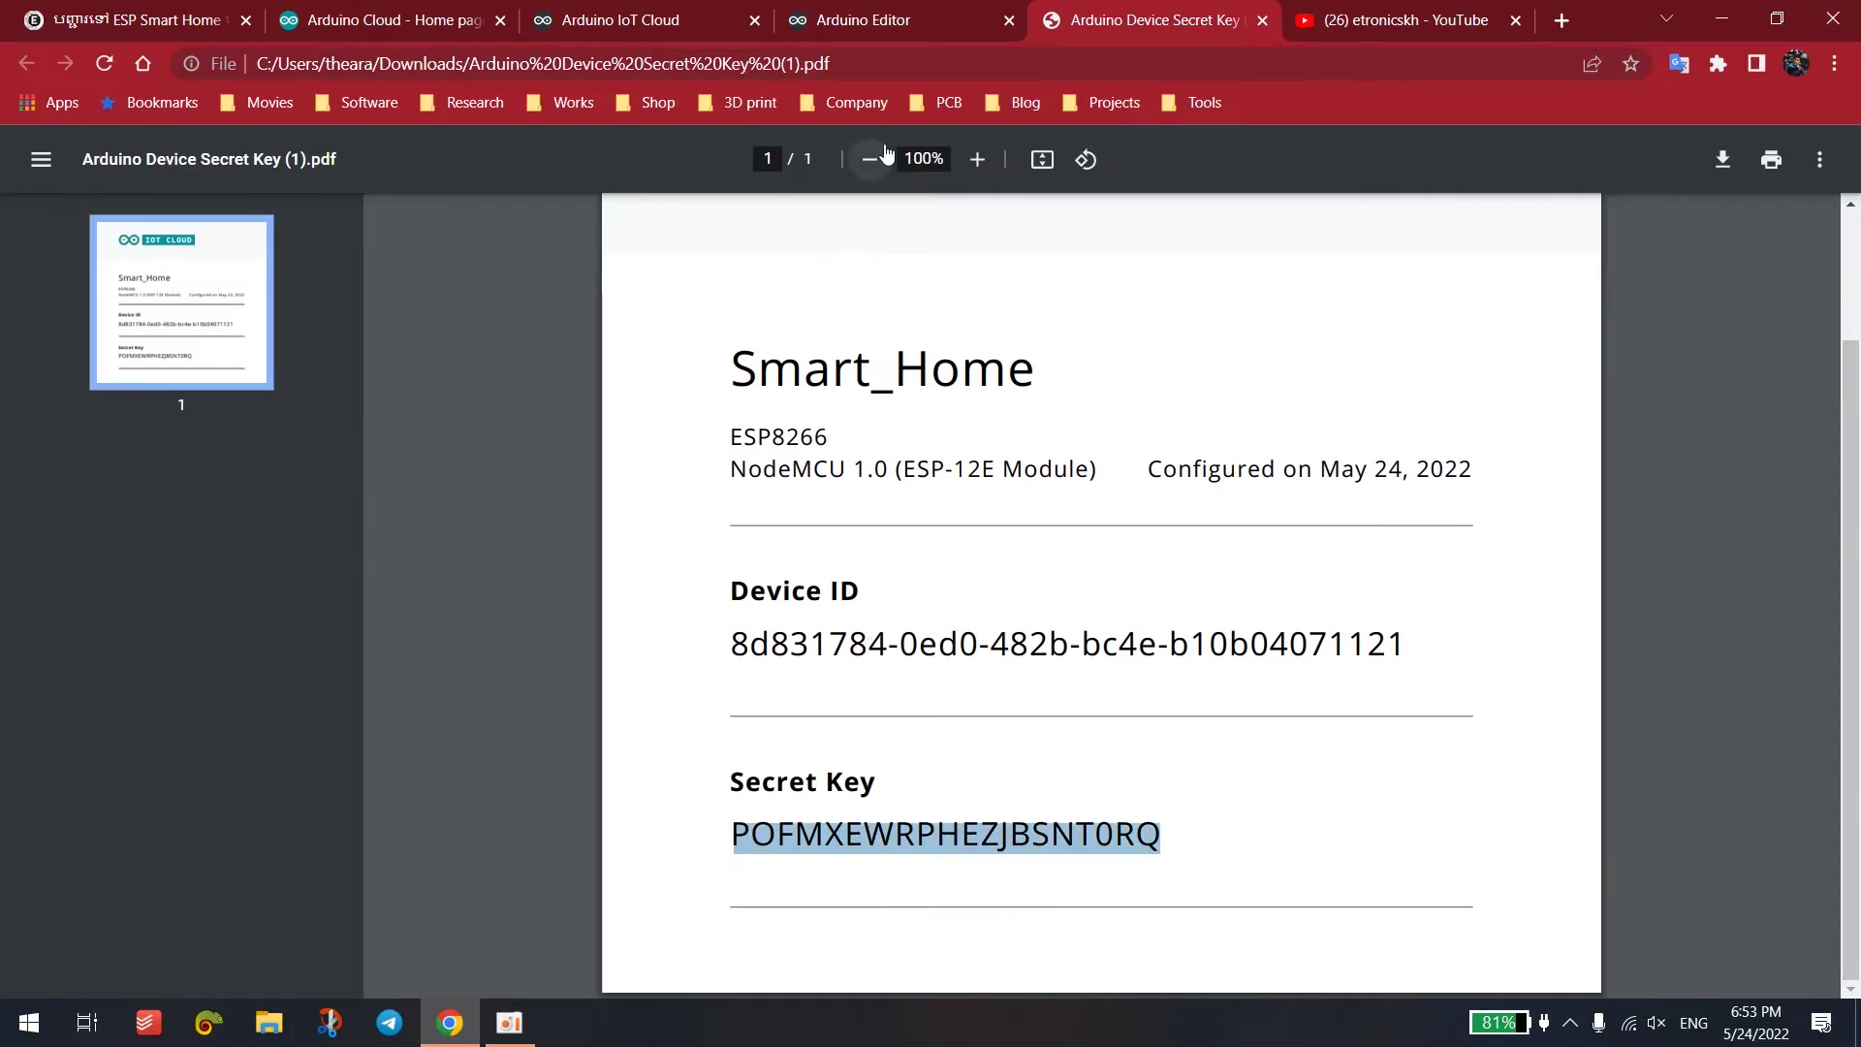
{"action": "left_click", "coordinate": [865, 24]}
{"action": "key", "text": "ctrl+v"}
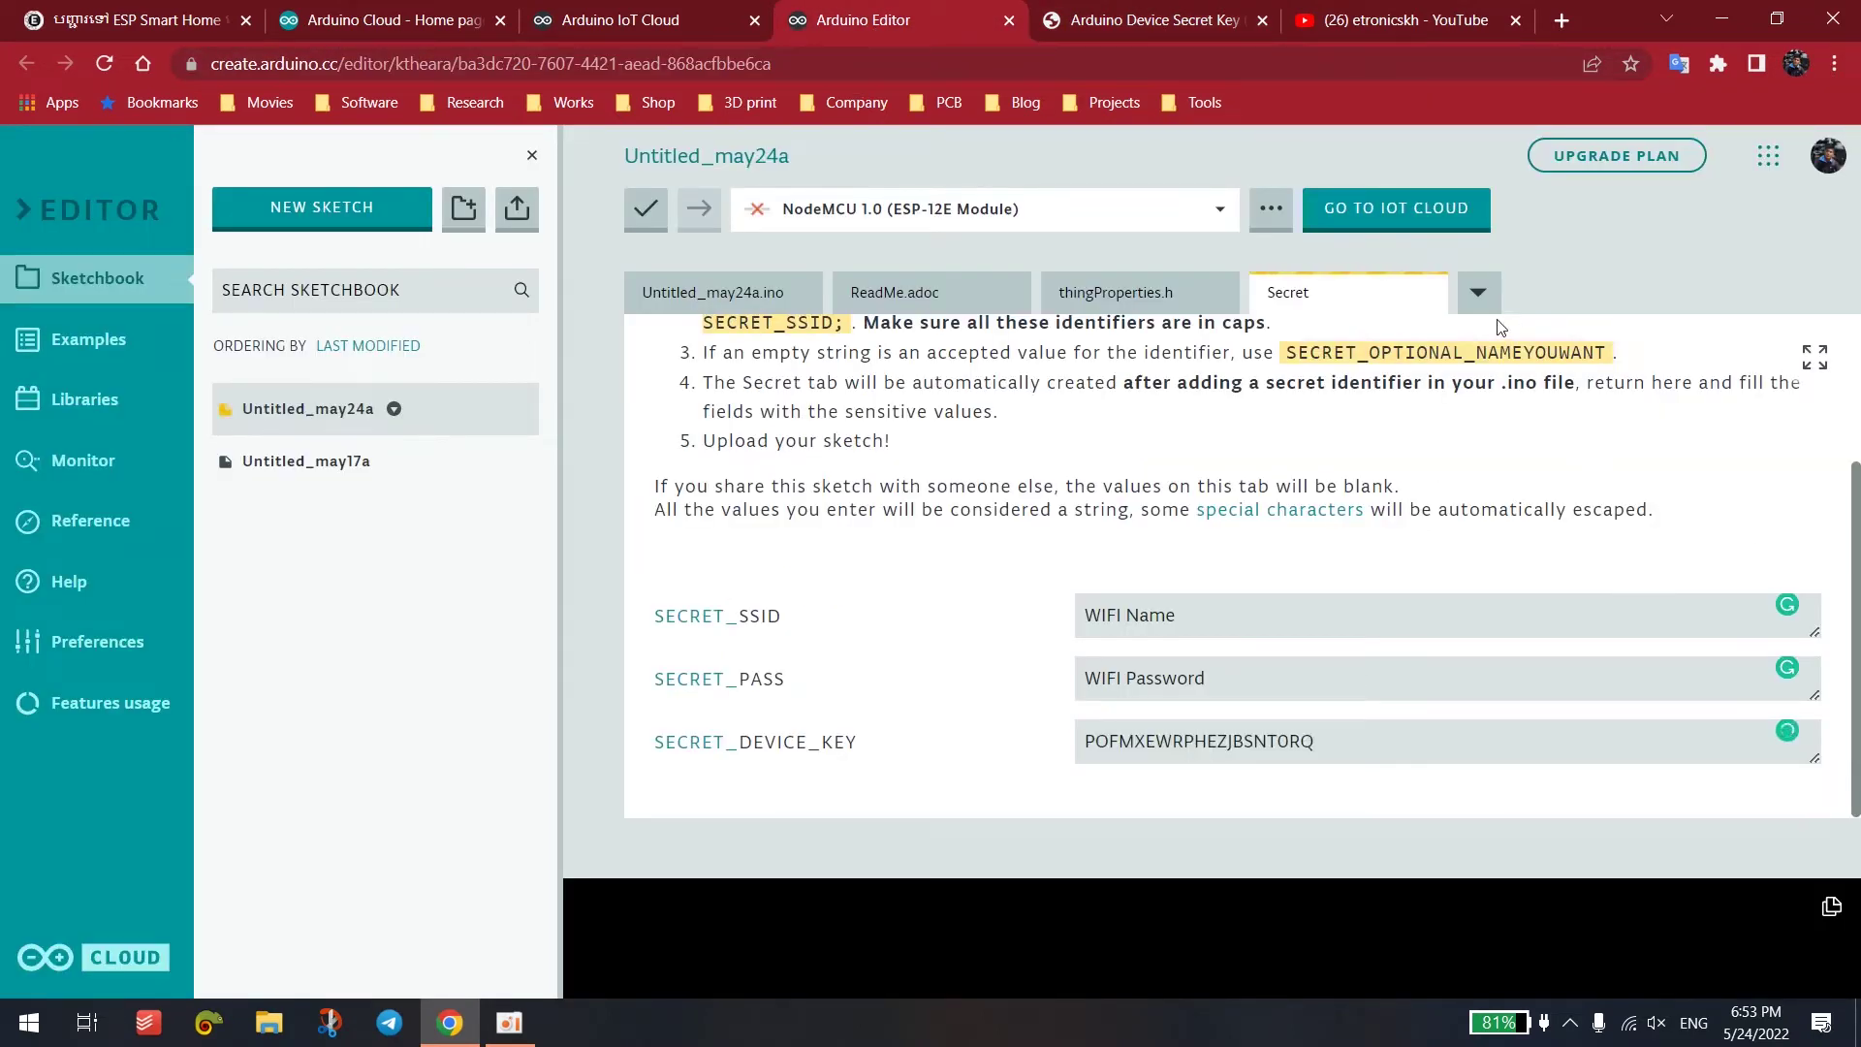
- Look over thingProperties.h and ReadMe.adoc, and return to the main sketch file Untitled_may24a.ino
{"action": "left_click", "coordinate": [1190, 306]}
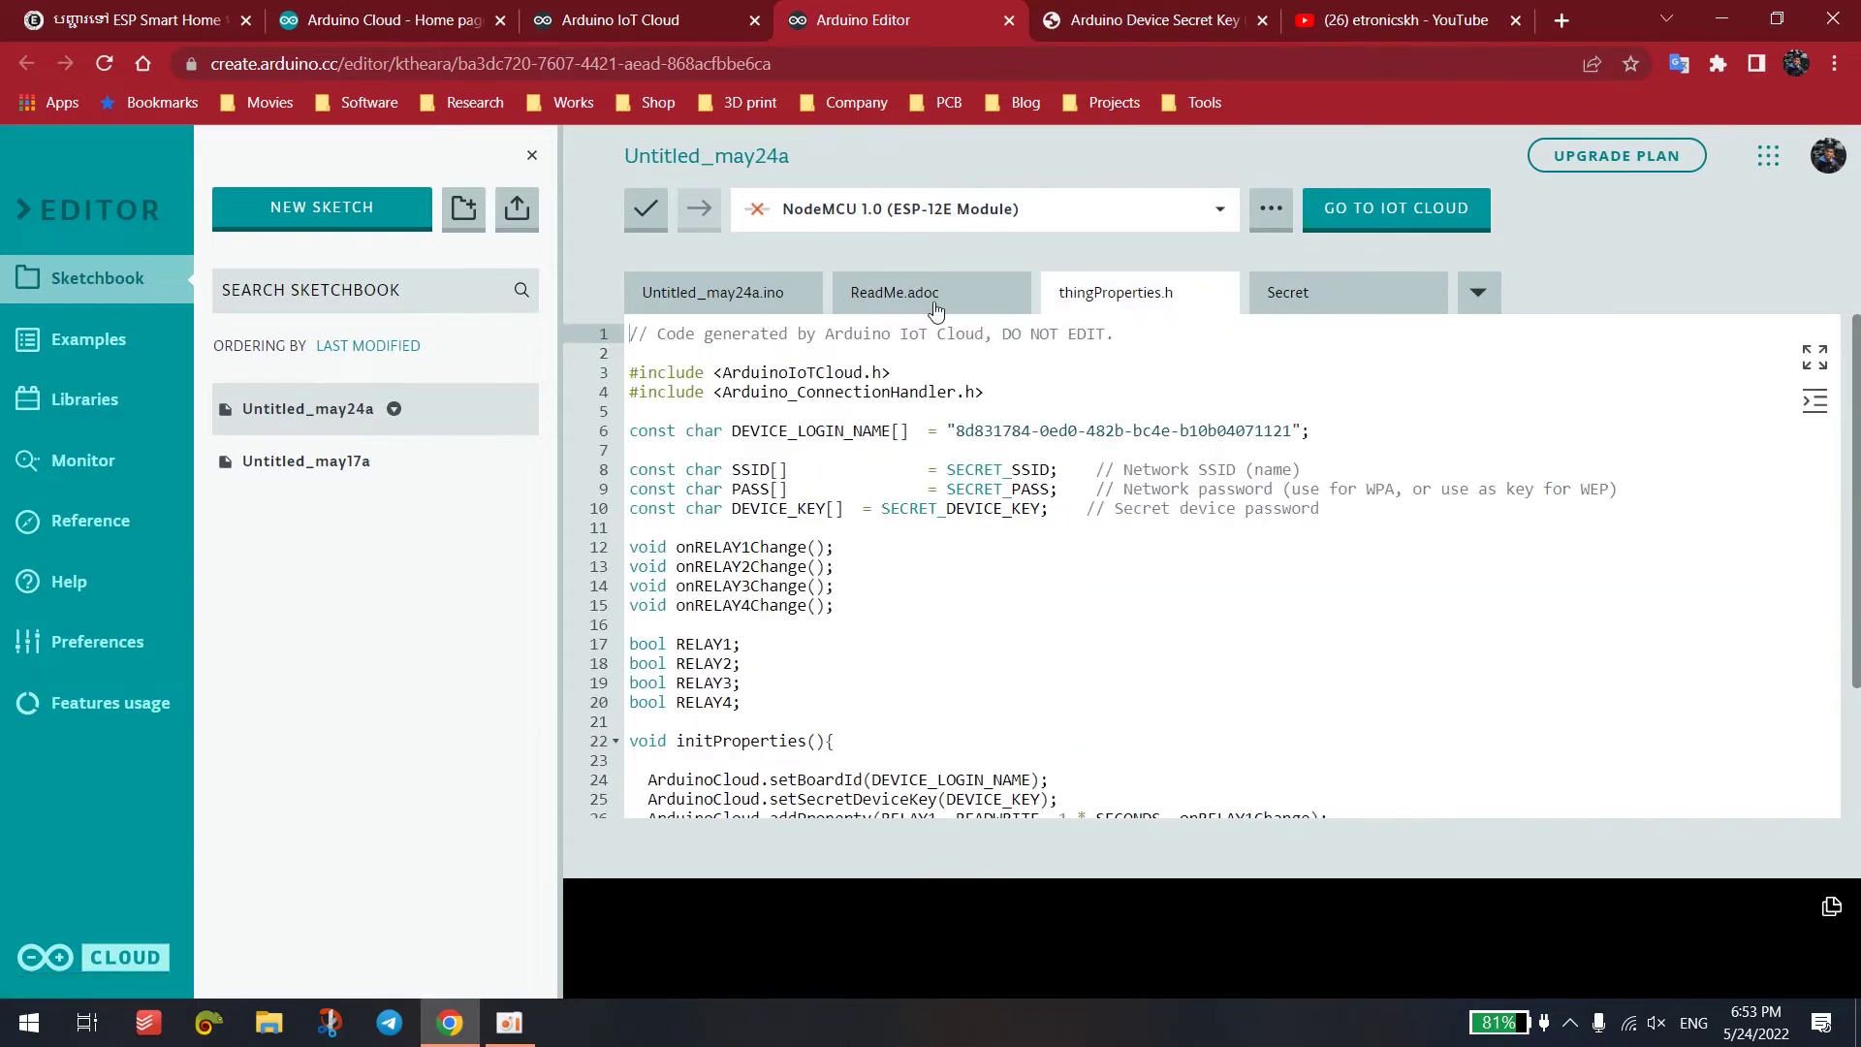
{"action": "left_click", "coordinate": [934, 308]}
{"action": "left_click", "coordinate": [766, 289]}
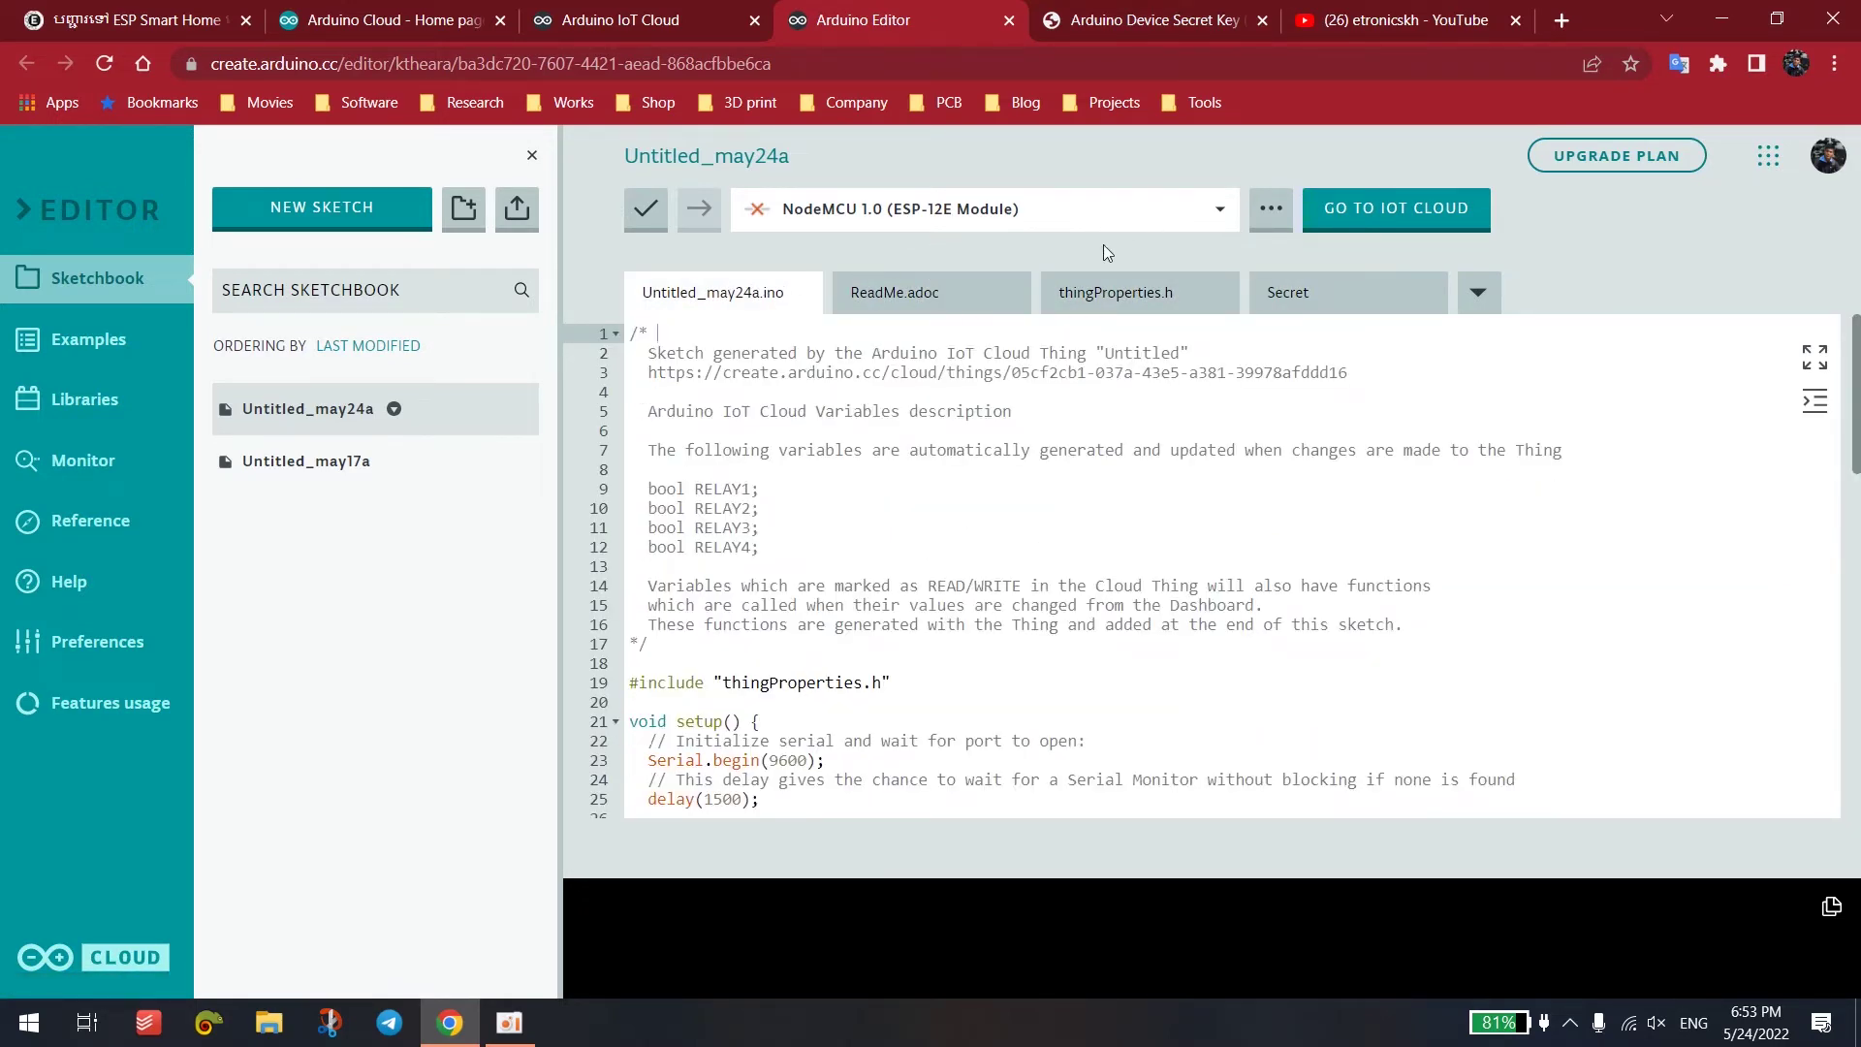
{"action": "left_click", "coordinate": [1269, 208]}
{"action": "left_click", "coordinate": [1267, 208]}
{"action": "left_click", "coordinate": [1224, 215]}
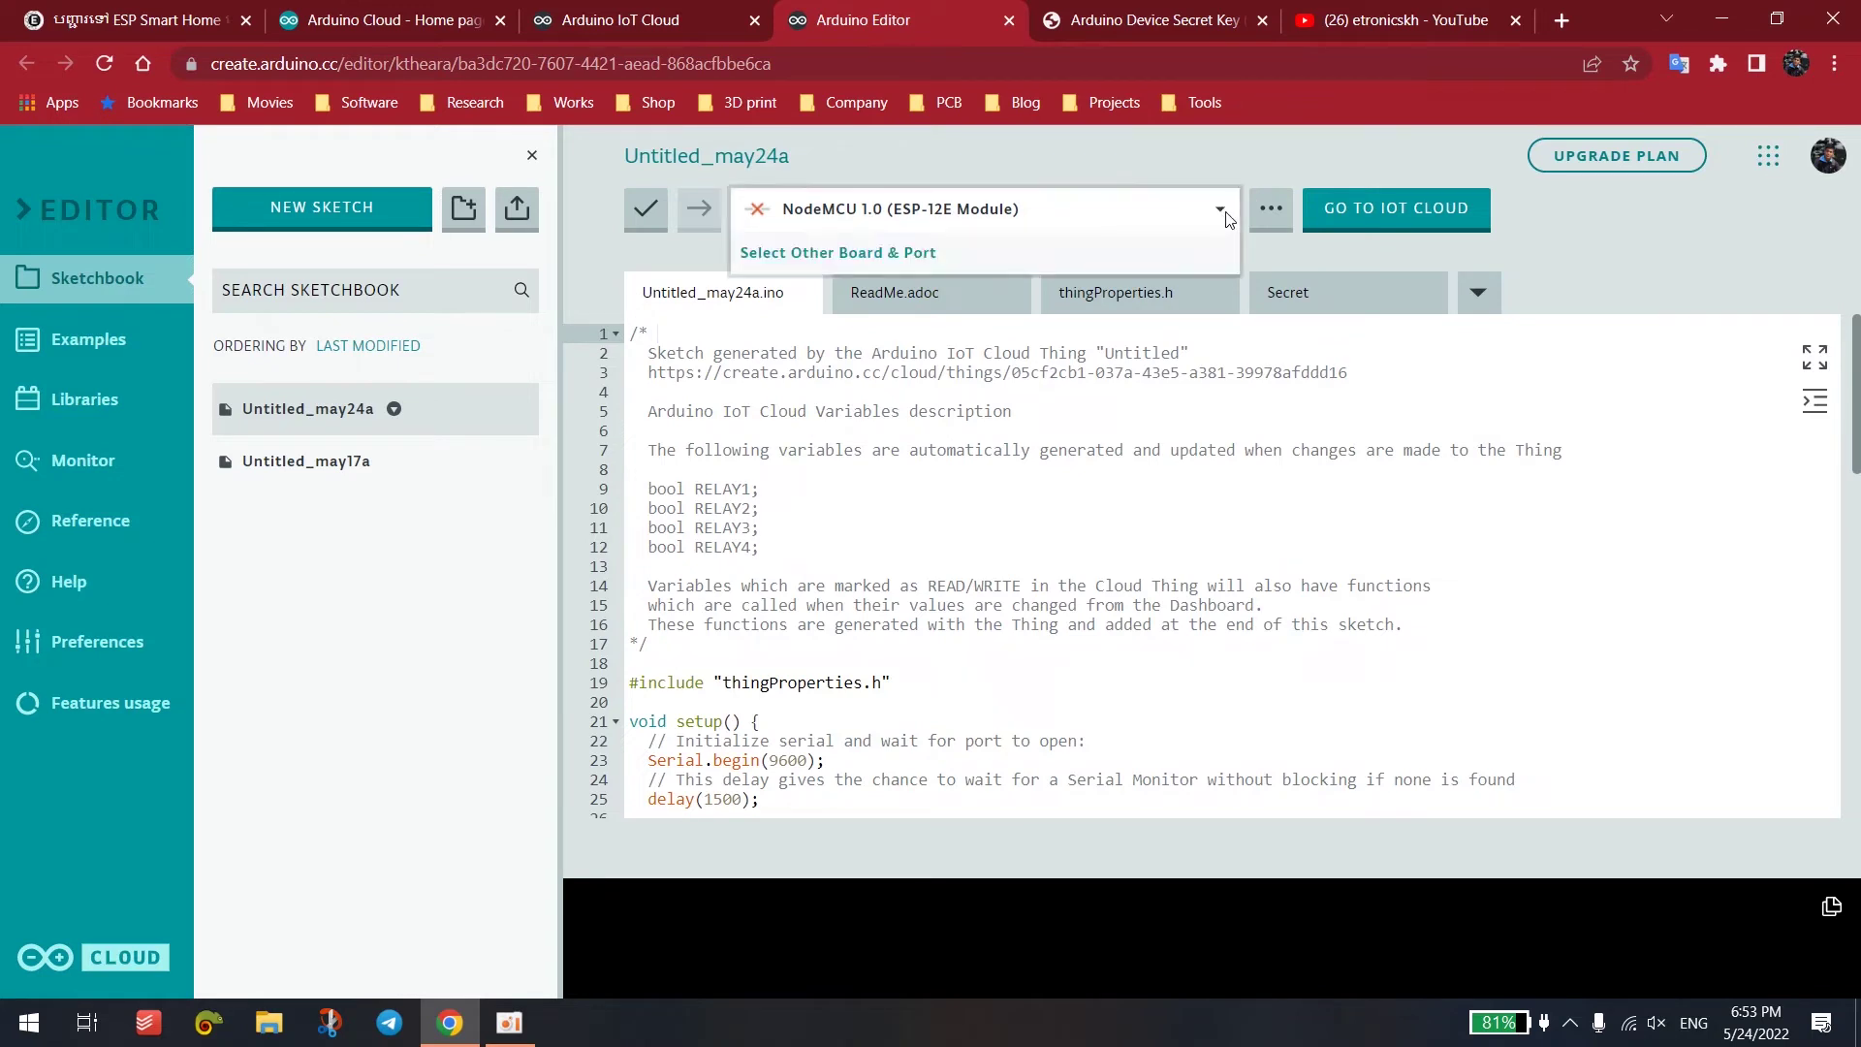
{"action": "left_click", "coordinate": [945, 260]}
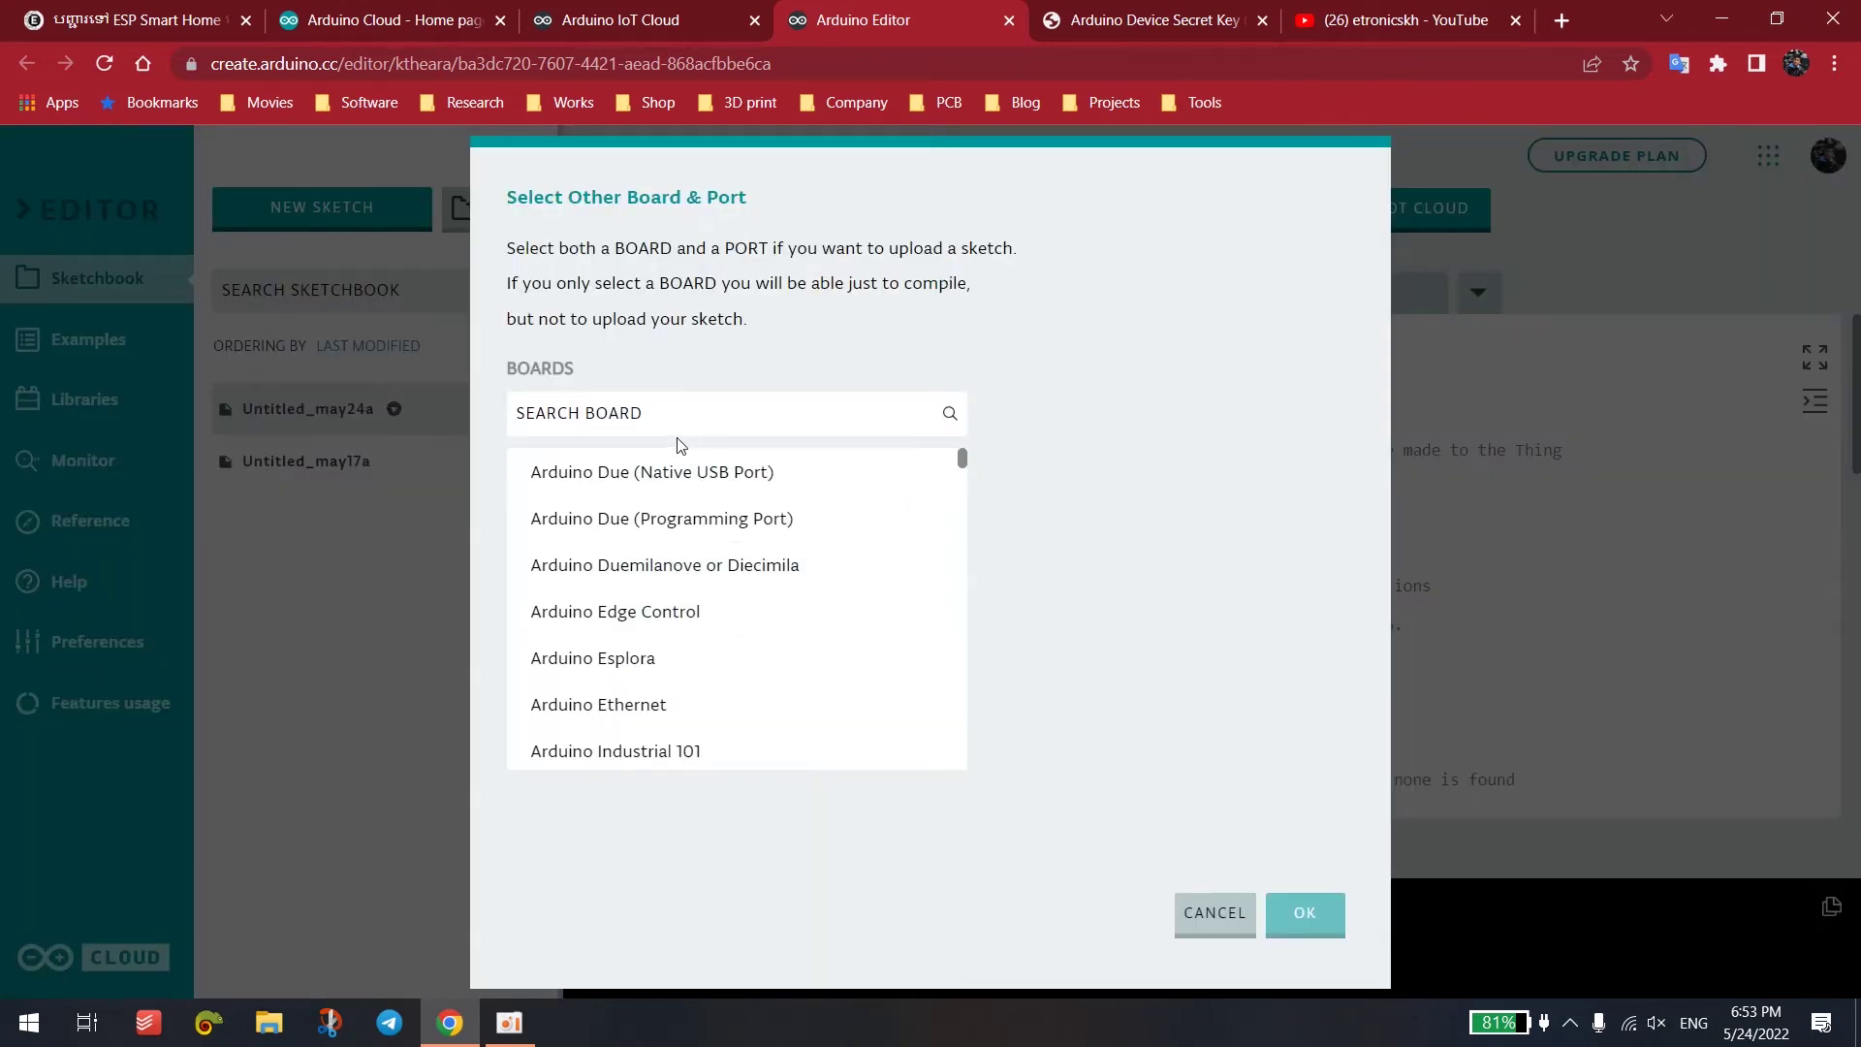
{"action": "left_click", "coordinate": [737, 417]}
{"action": "left_click", "coordinate": [657, 375]}
{"action": "left_click_drag", "start_coordinate": [962, 459], "coordinate": [950, 783]}
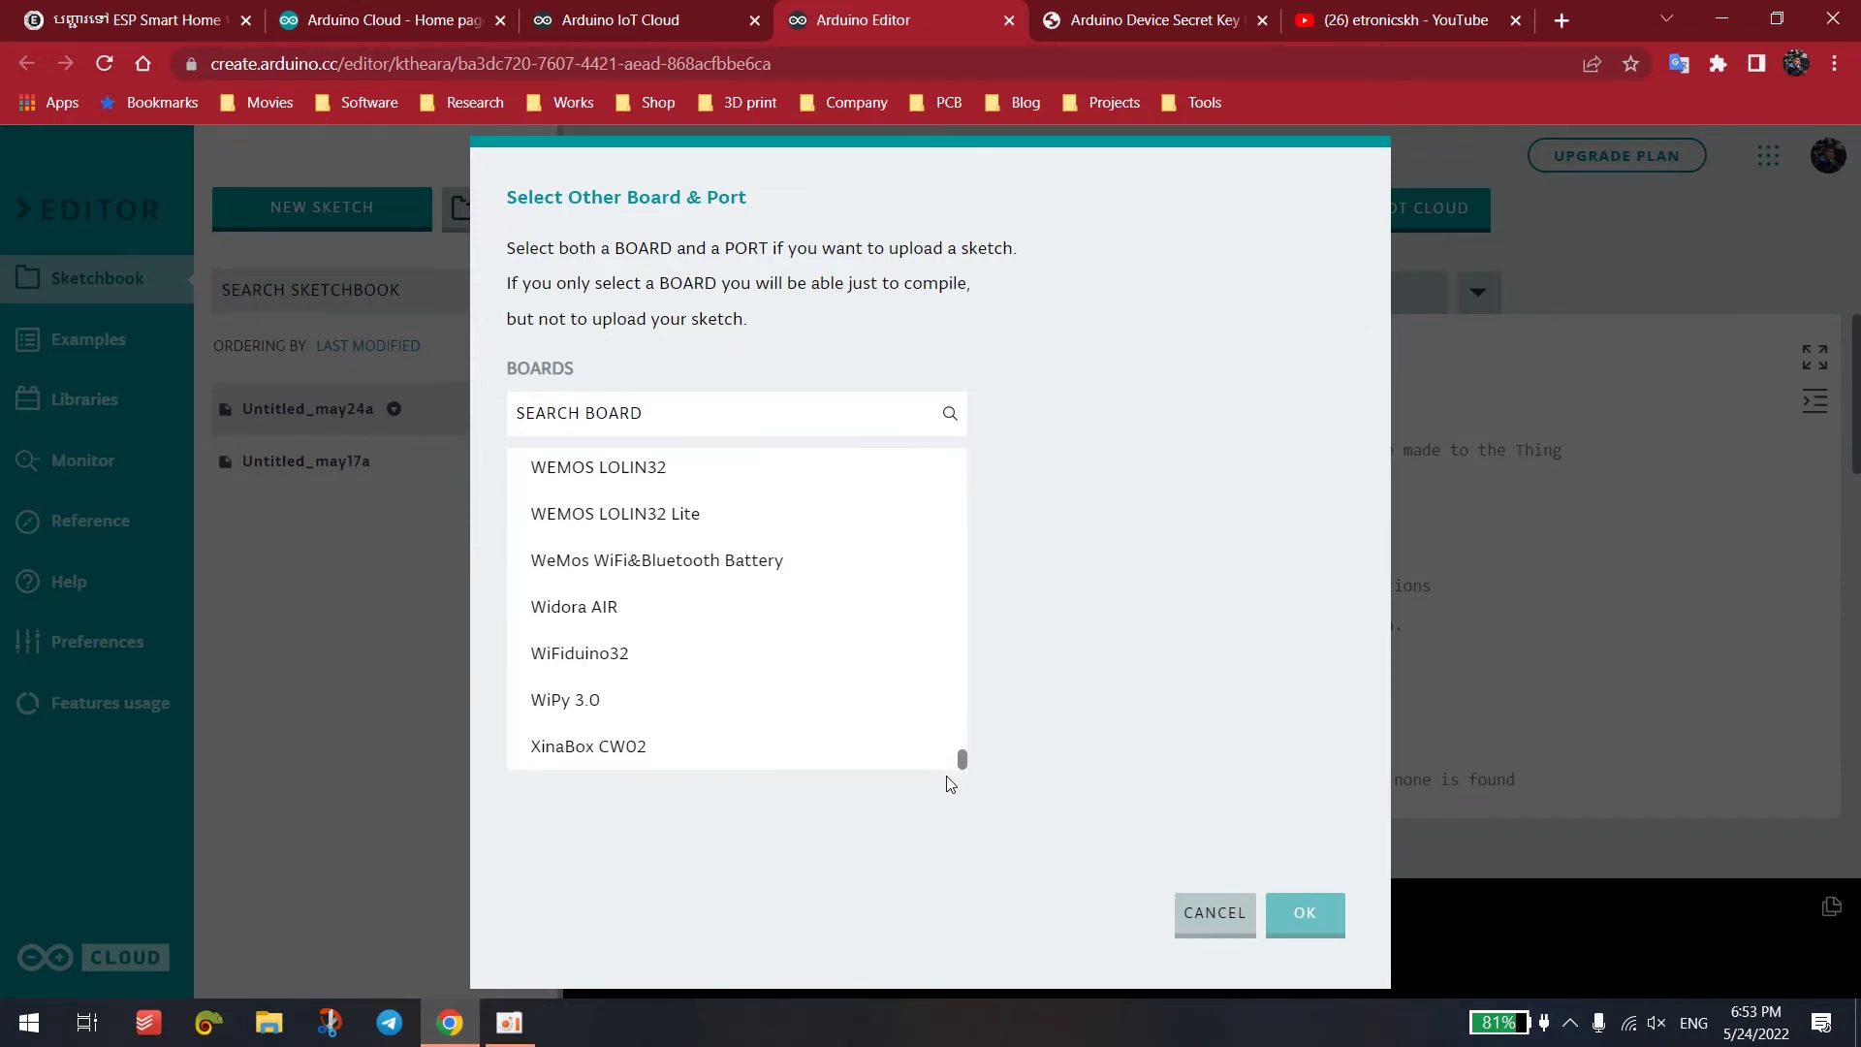
{"action": "left_click", "coordinate": [1216, 921]}
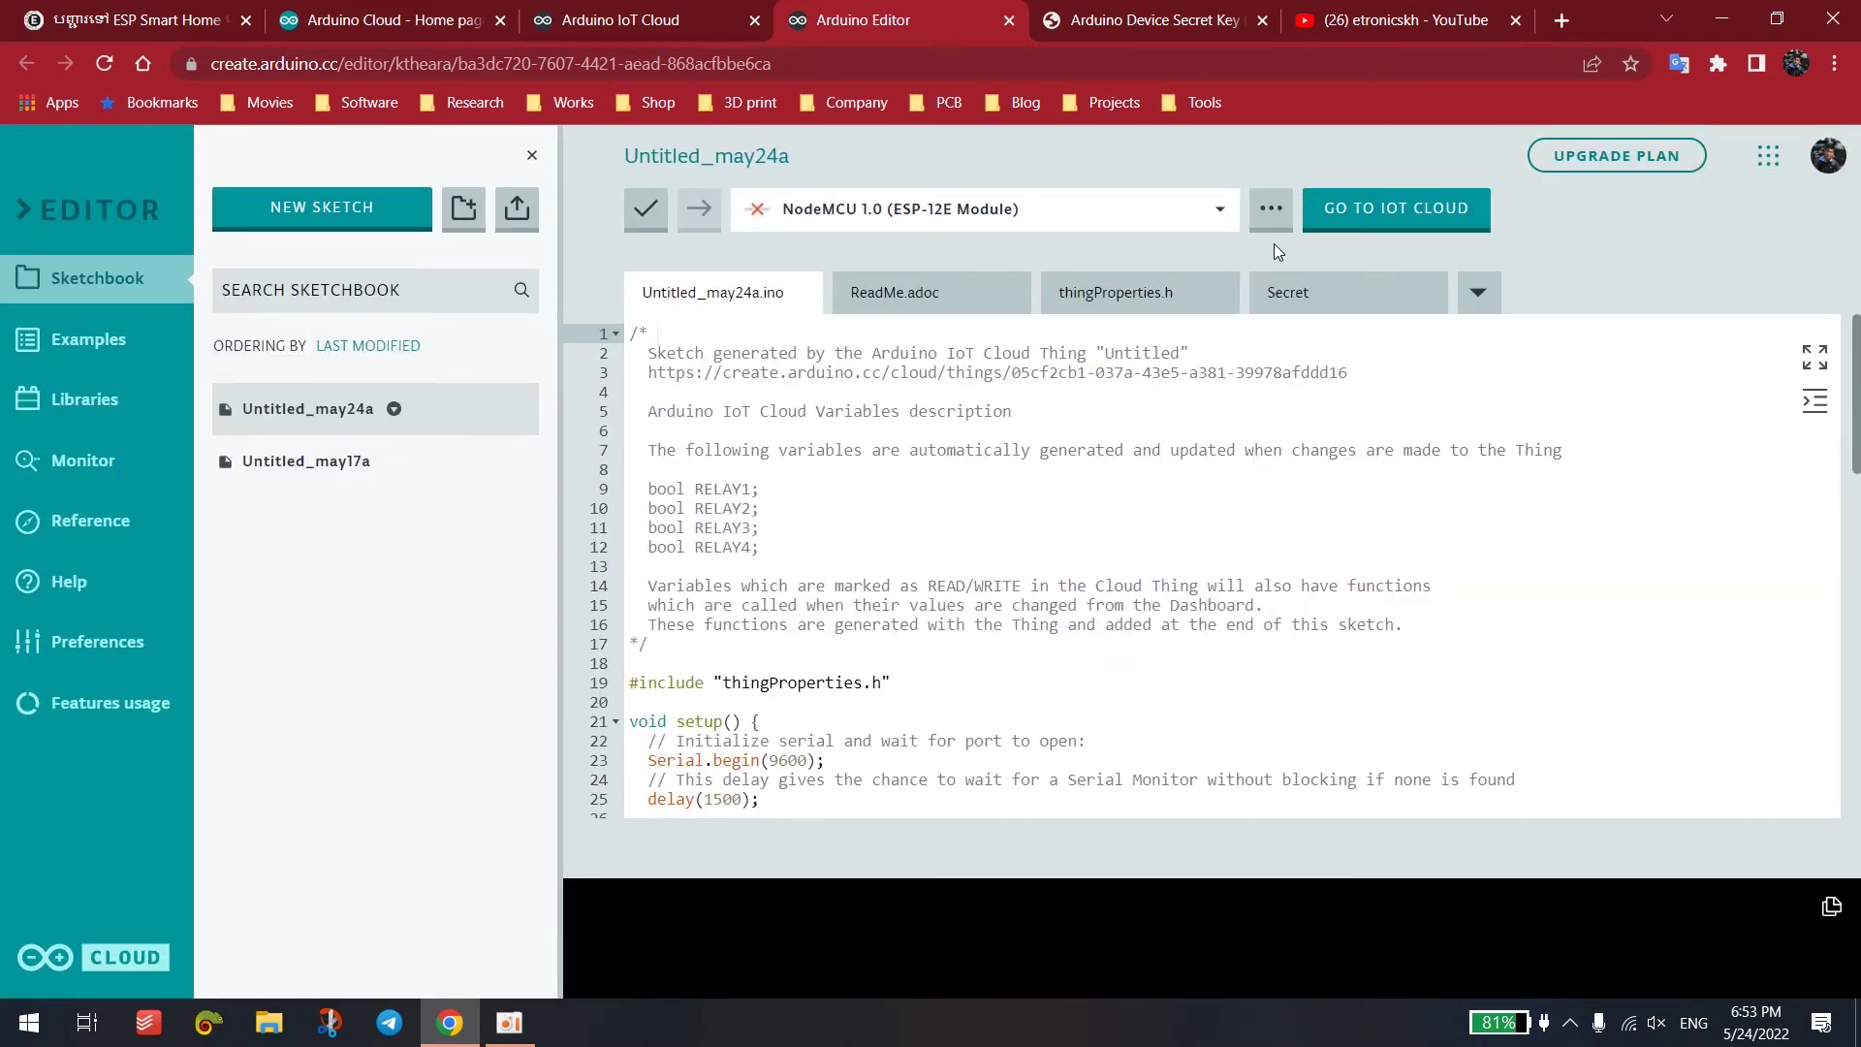
- Download the Untitled_may24a sketch and show the downloaded zip in its folder
{"action": "left_click", "coordinate": [1270, 209]}
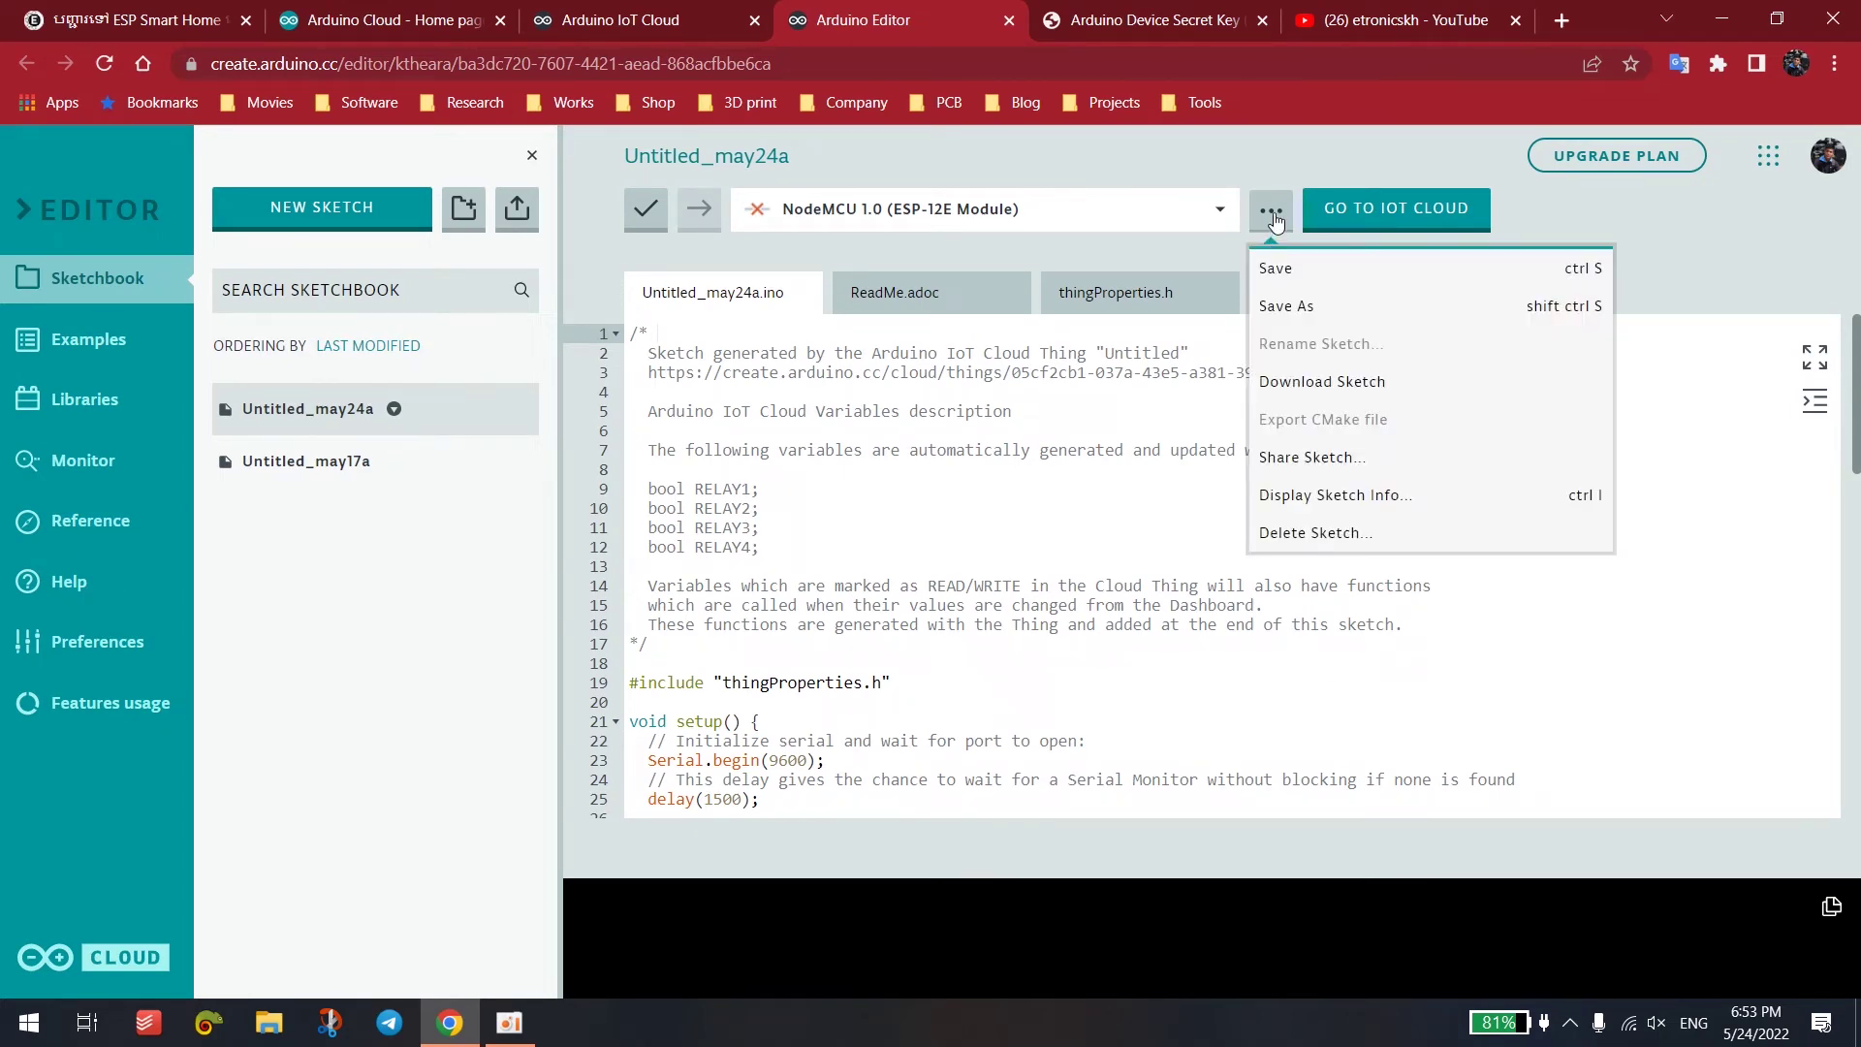
{"action": "left_click", "coordinate": [1304, 383]}
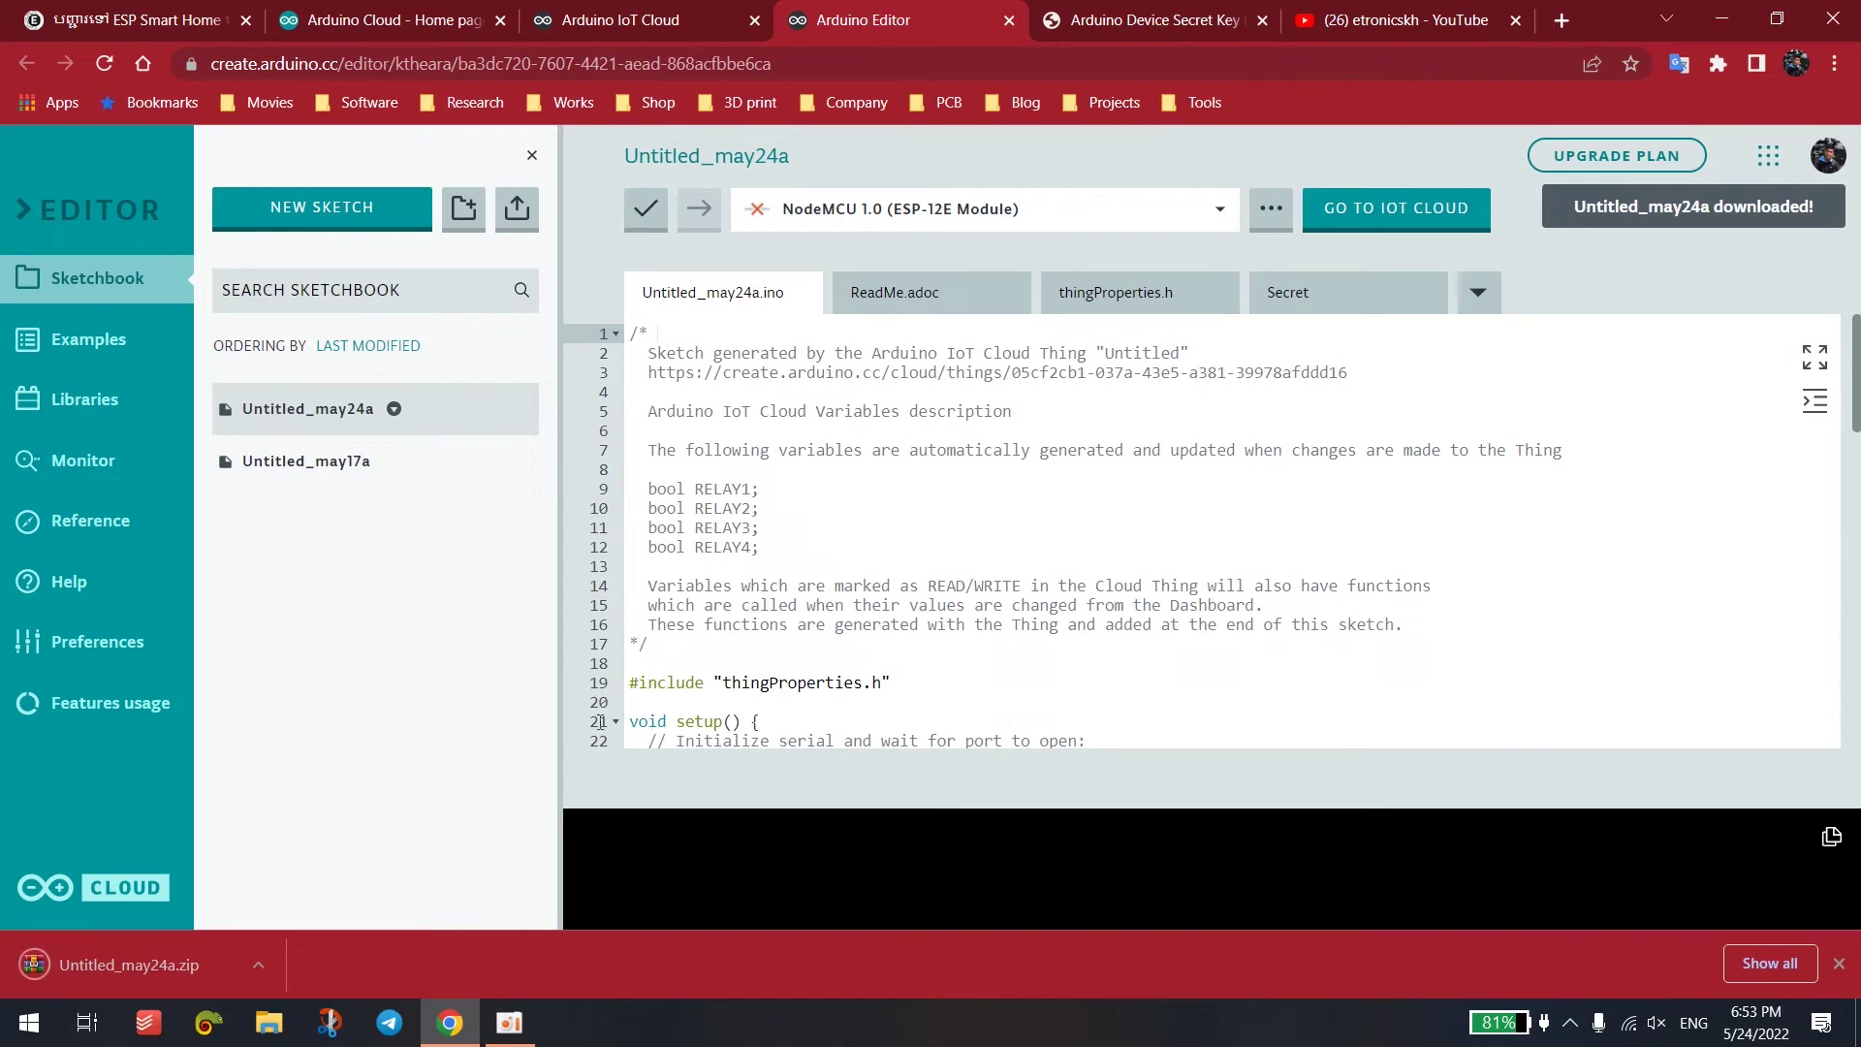
{"action": "left_click", "coordinate": [258, 966]}
{"action": "left_click", "coordinate": [295, 883]}
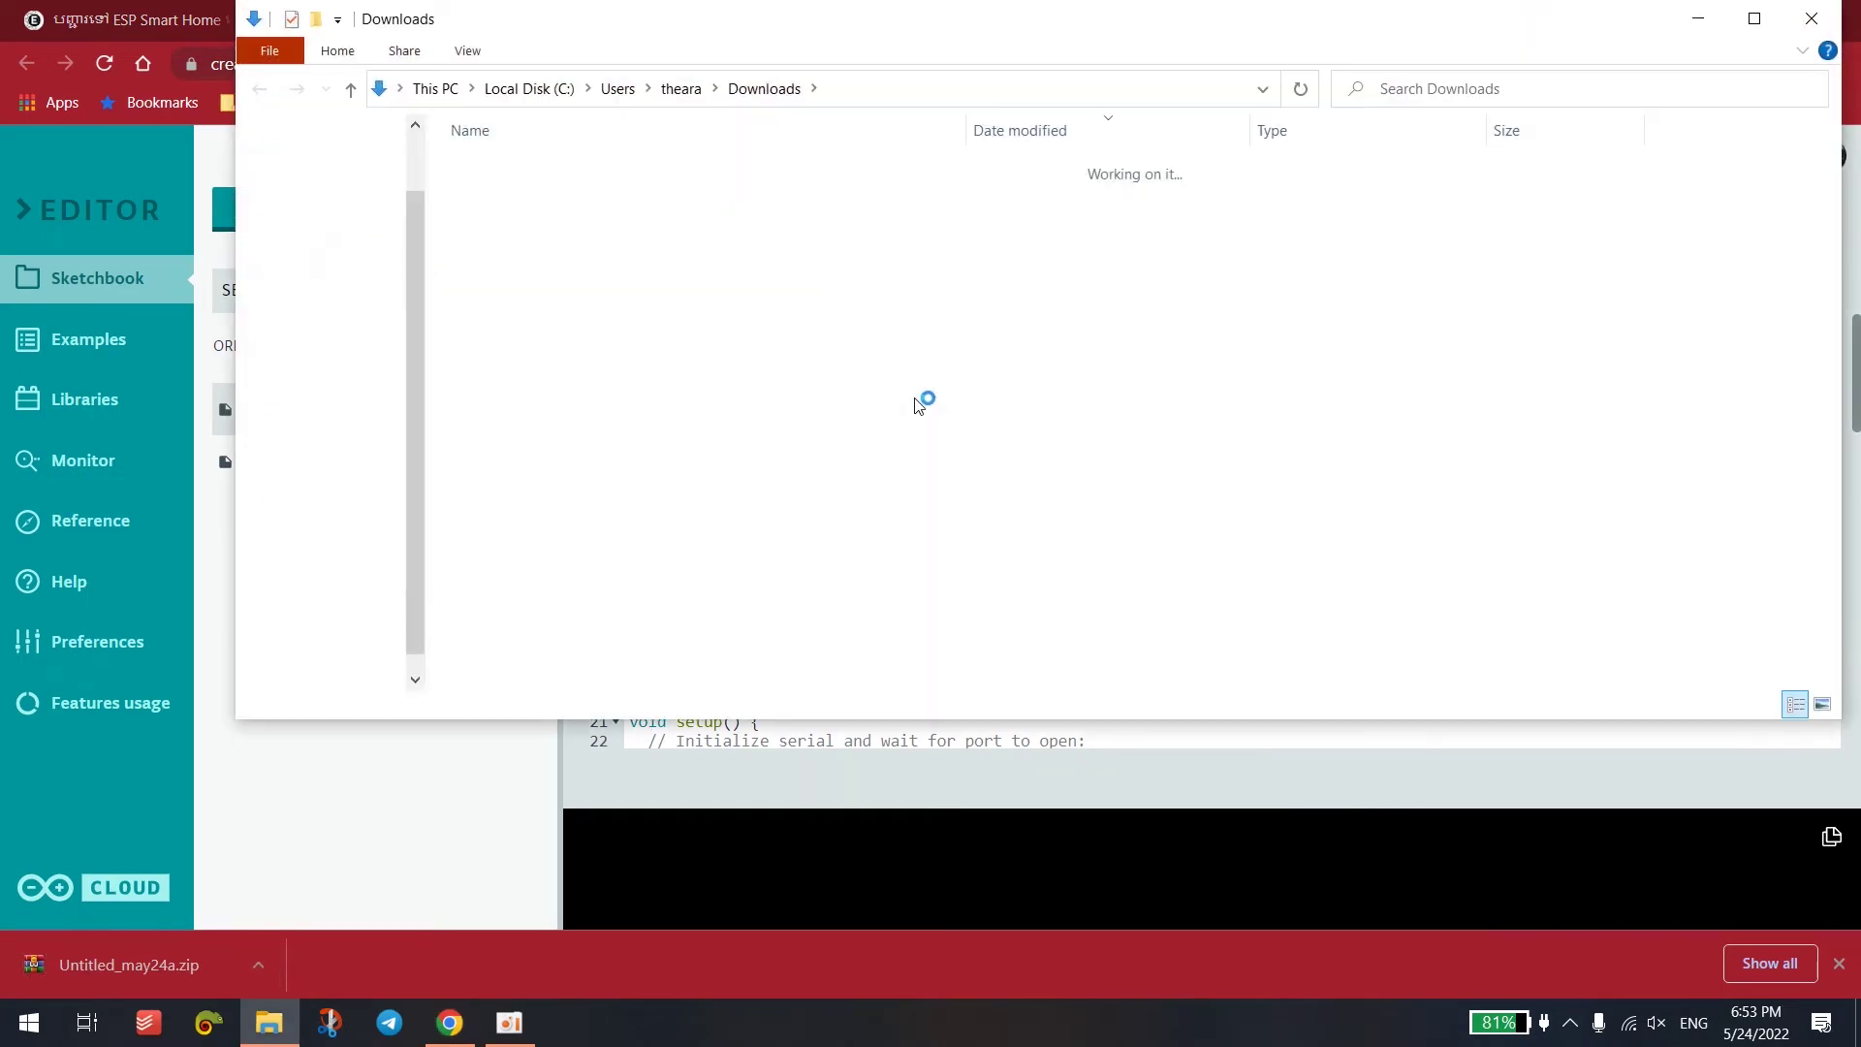
- Extract the Untitled_may24a folder from Untitled_may24a.zip to the Desktop and close the archive
{"action": "double_click", "coordinate": [516, 200]}
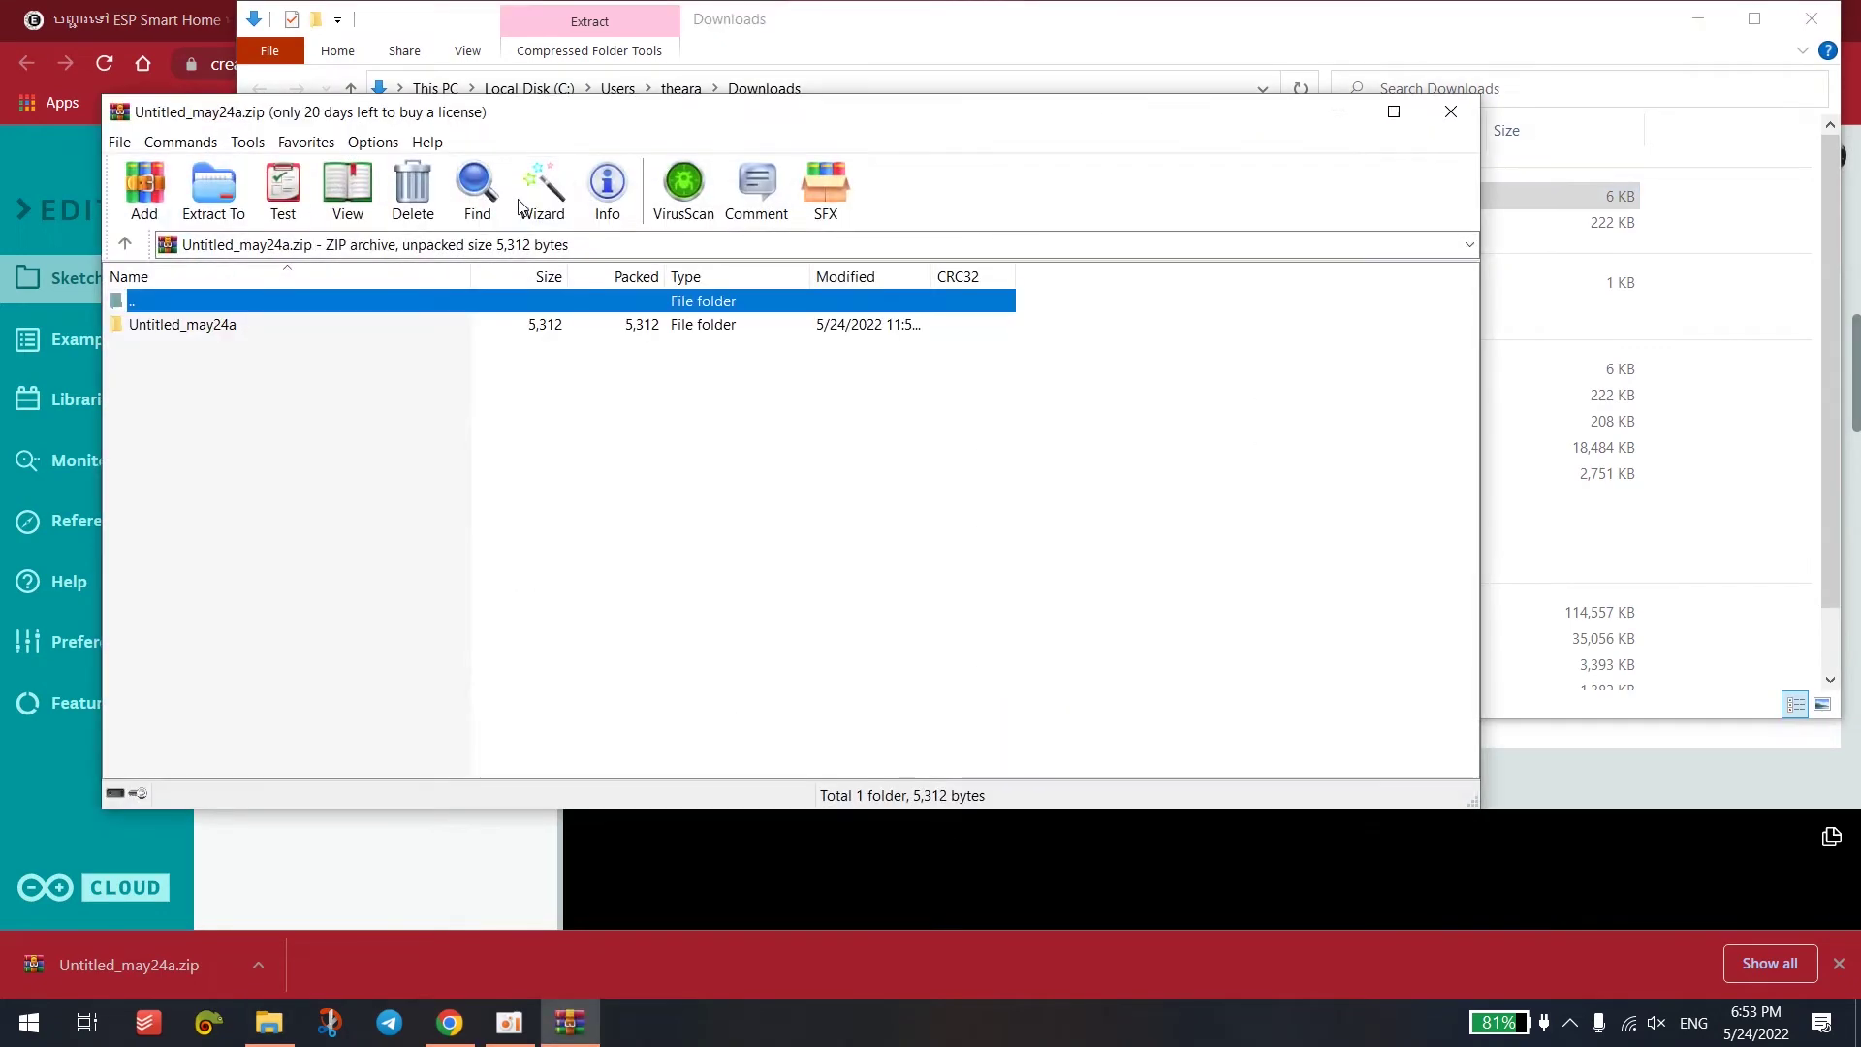
{"action": "left_click", "coordinate": [219, 327]}
{"action": "left_click", "coordinate": [214, 191]}
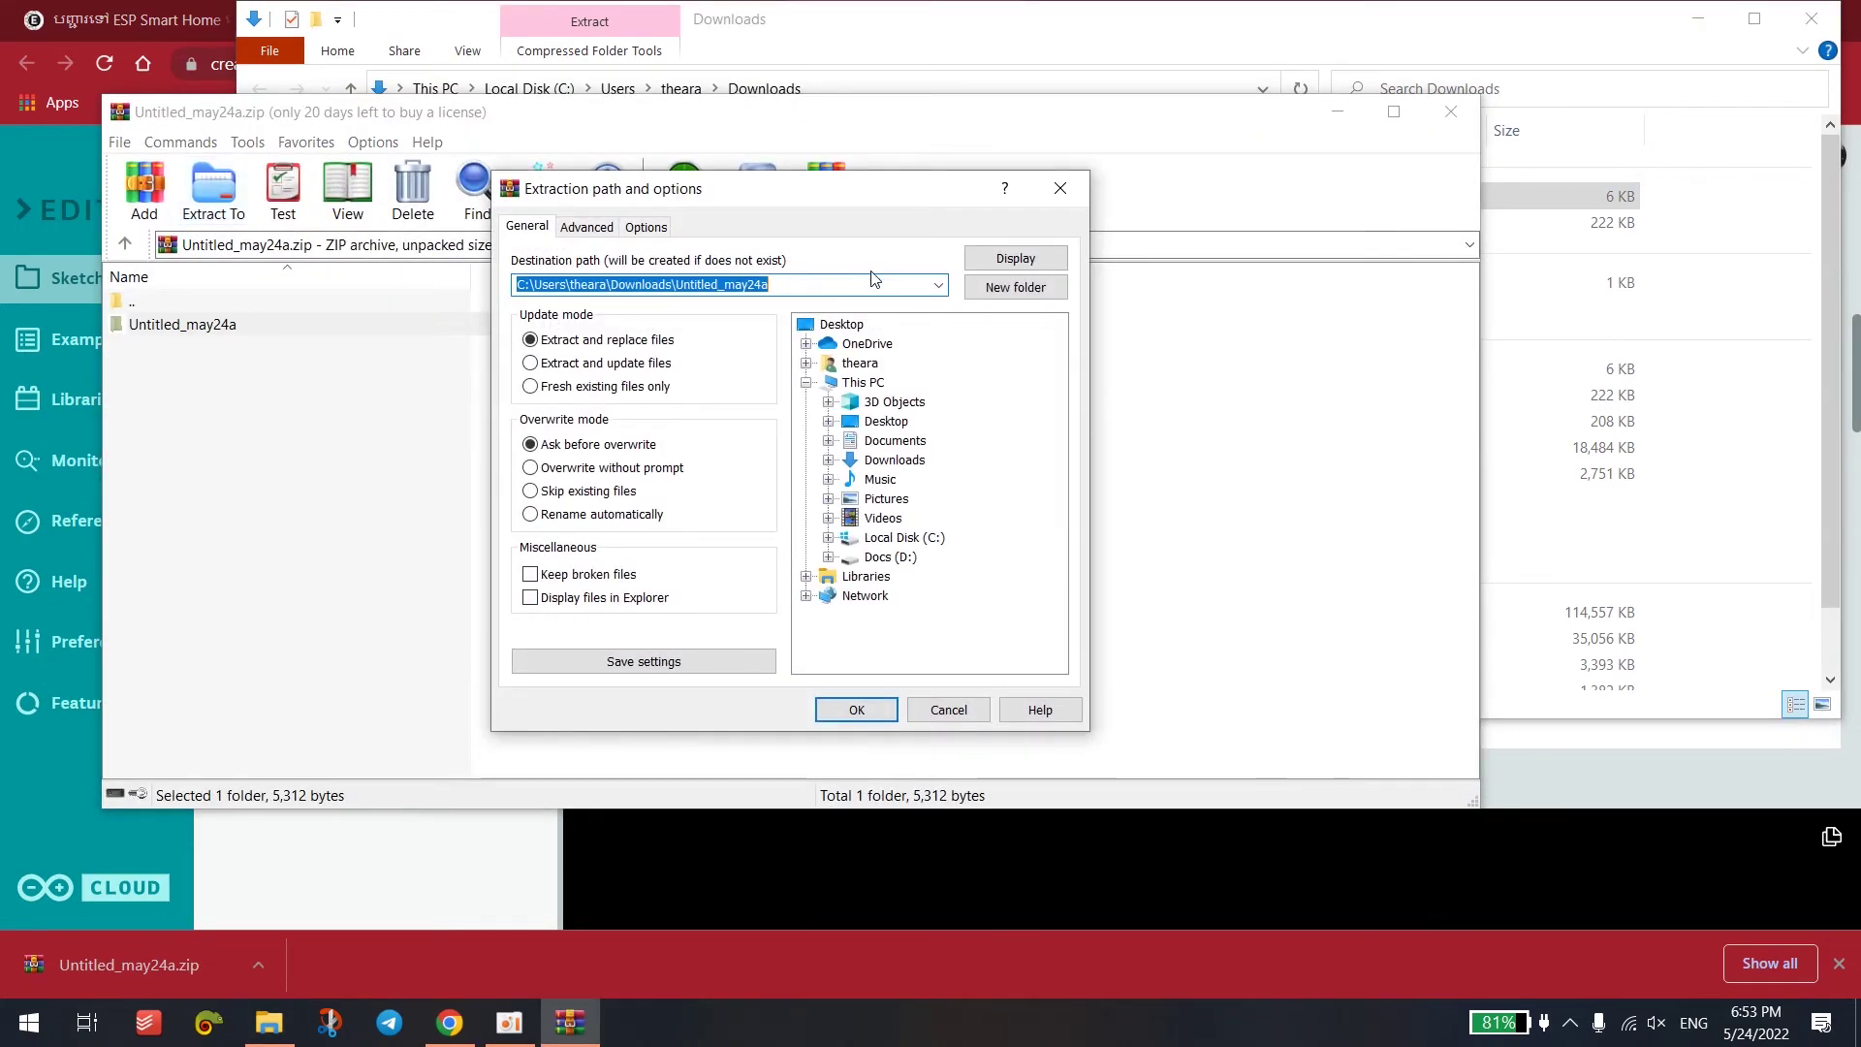
{"action": "left_click", "coordinate": [841, 325]}
{"action": "left_click", "coordinate": [856, 709]}
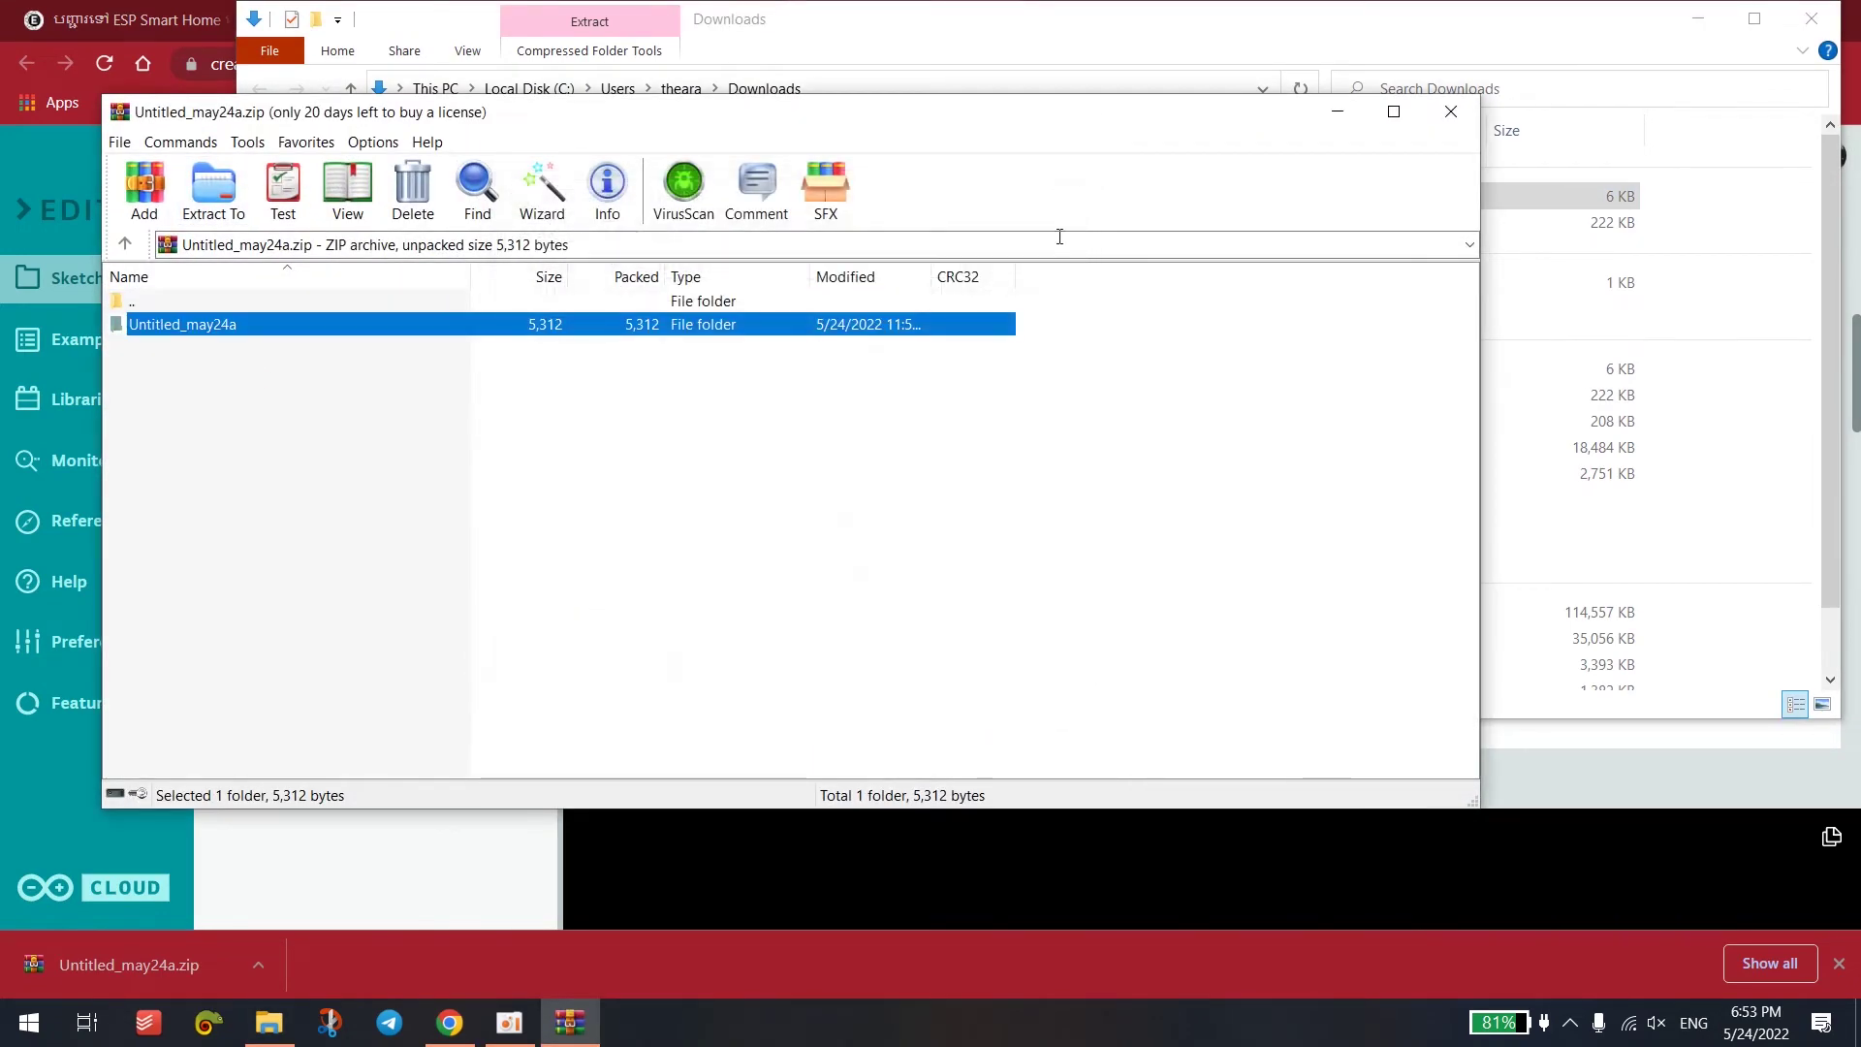
{"action": "left_click", "coordinate": [1450, 112]}
- Open Untitled_may24a.ino from the extracted Untitled_may24a folder on the Desktop in the Arduino IDE
{"action": "mouse_move", "coordinate": [270, 1022]}
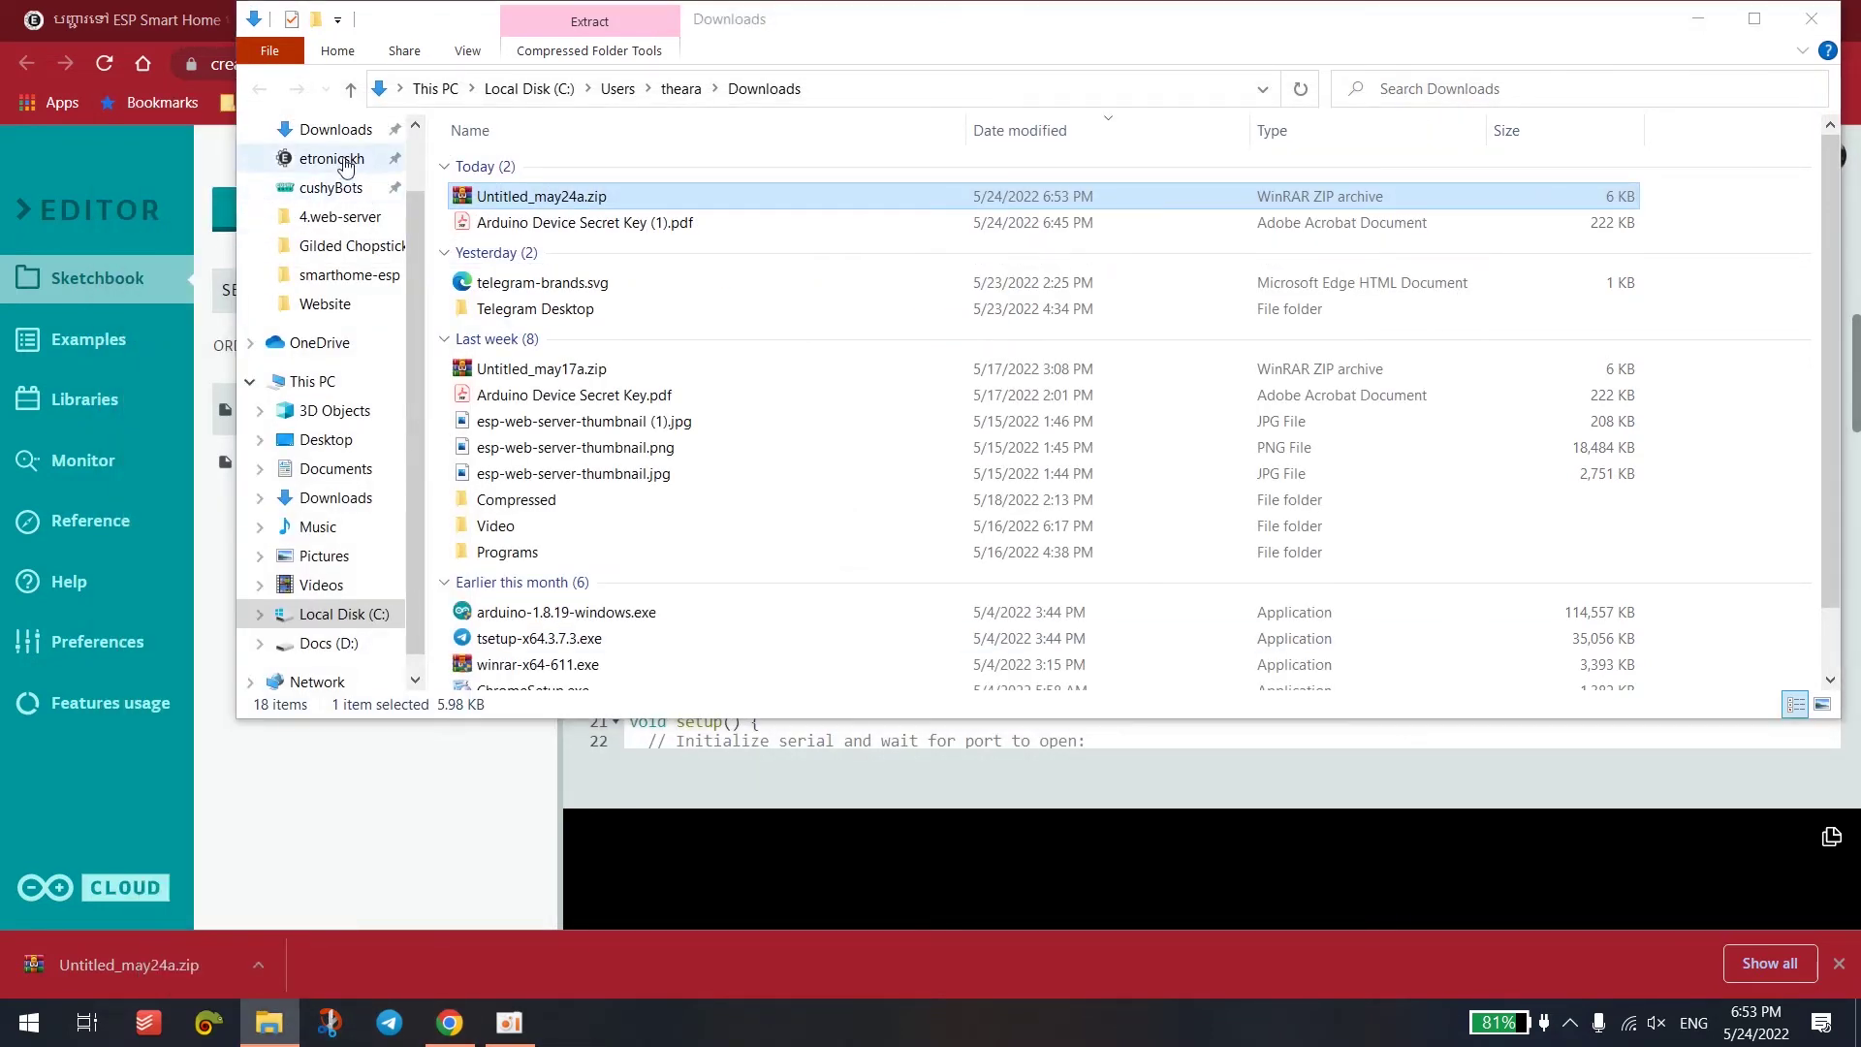
{"action": "scroll", "coordinate": [412, 210], "scroll_direction": "up", "scroll_amount": 1}
{"action": "left_click", "coordinate": [315, 178]}
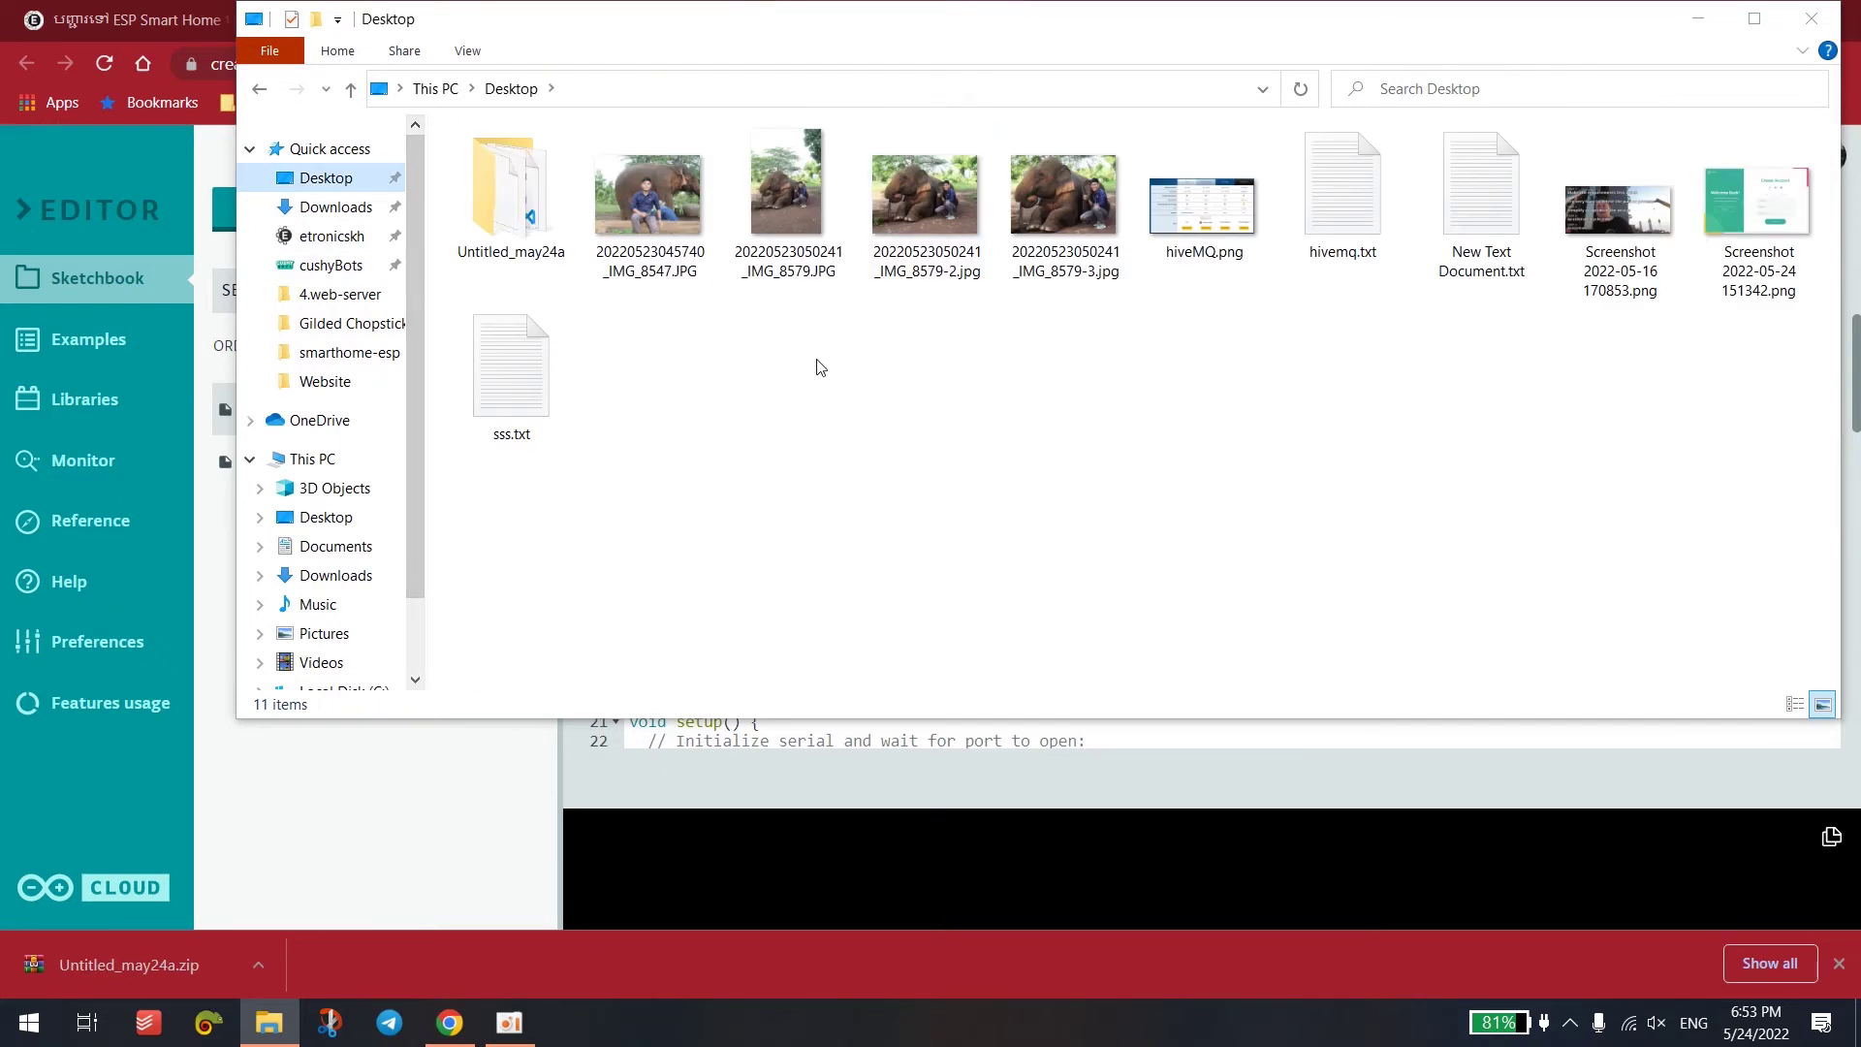
{"action": "double_click", "coordinate": [553, 200]}
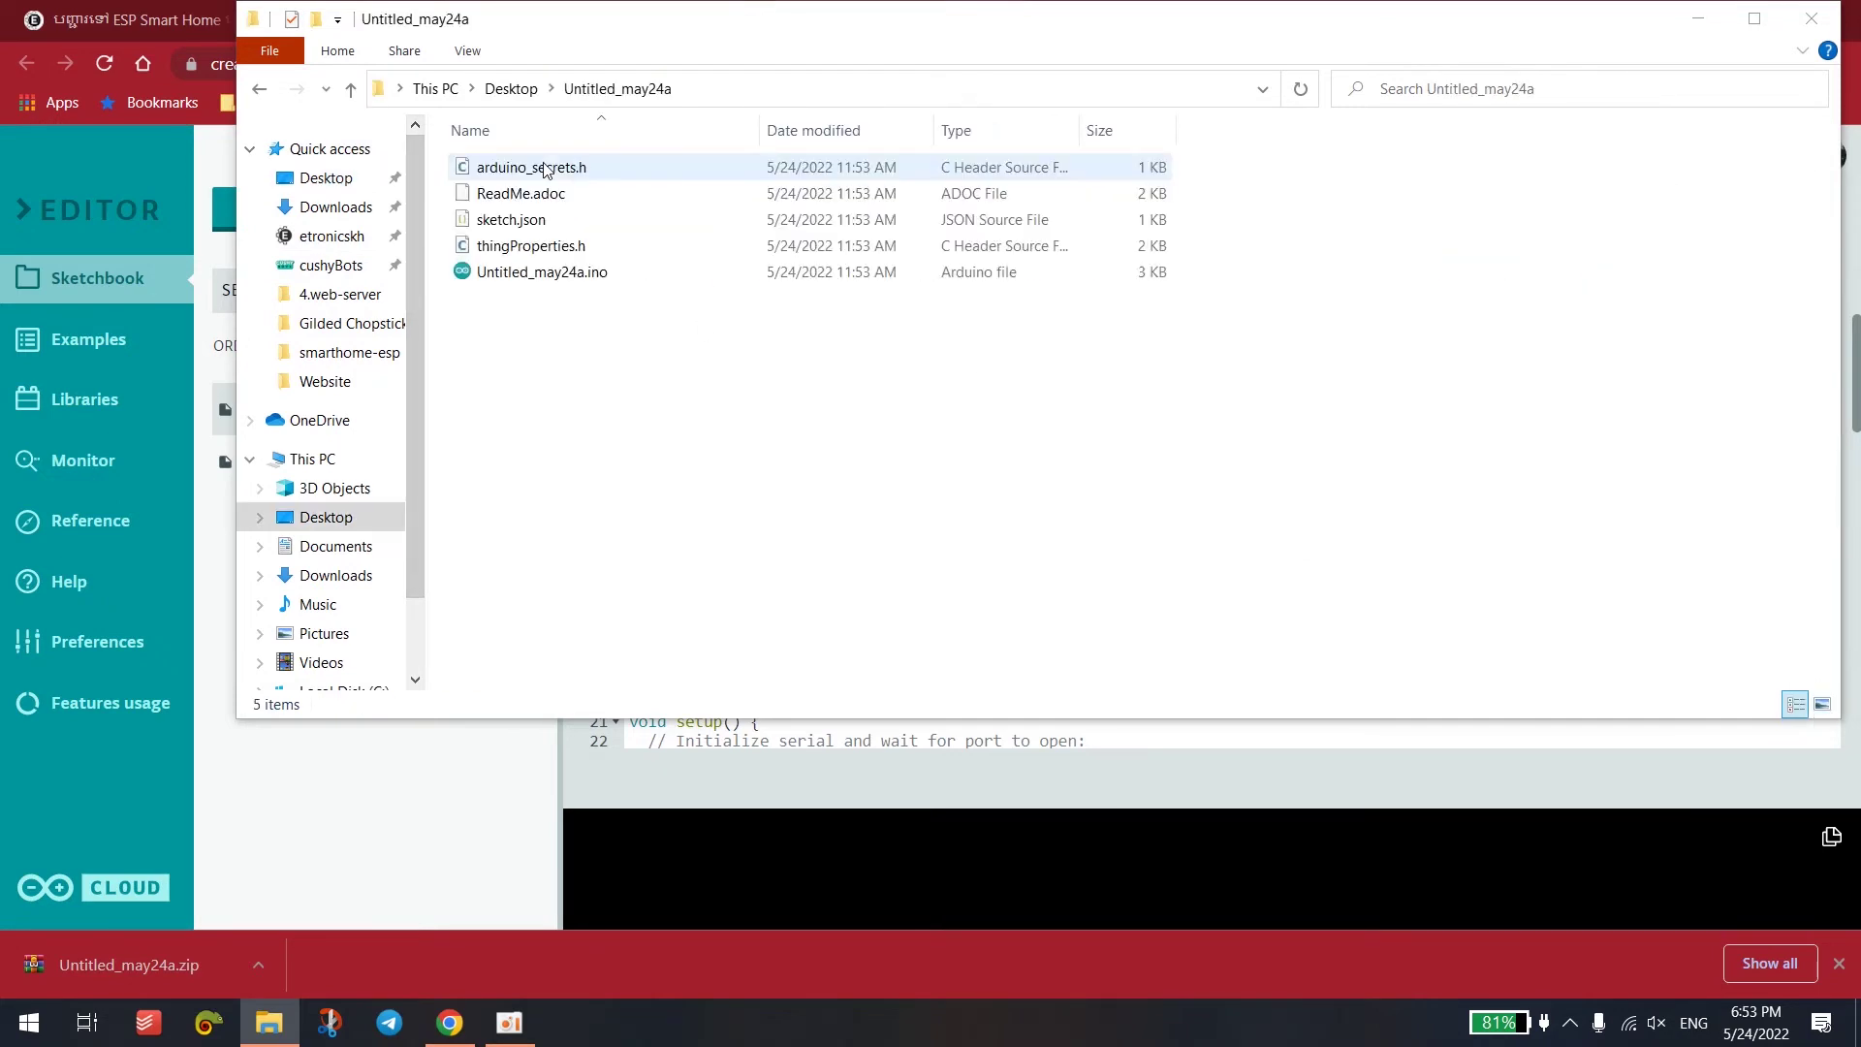
{"action": "left_click", "coordinate": [500, 270]}
{"action": "double_click", "coordinate": [500, 270]}
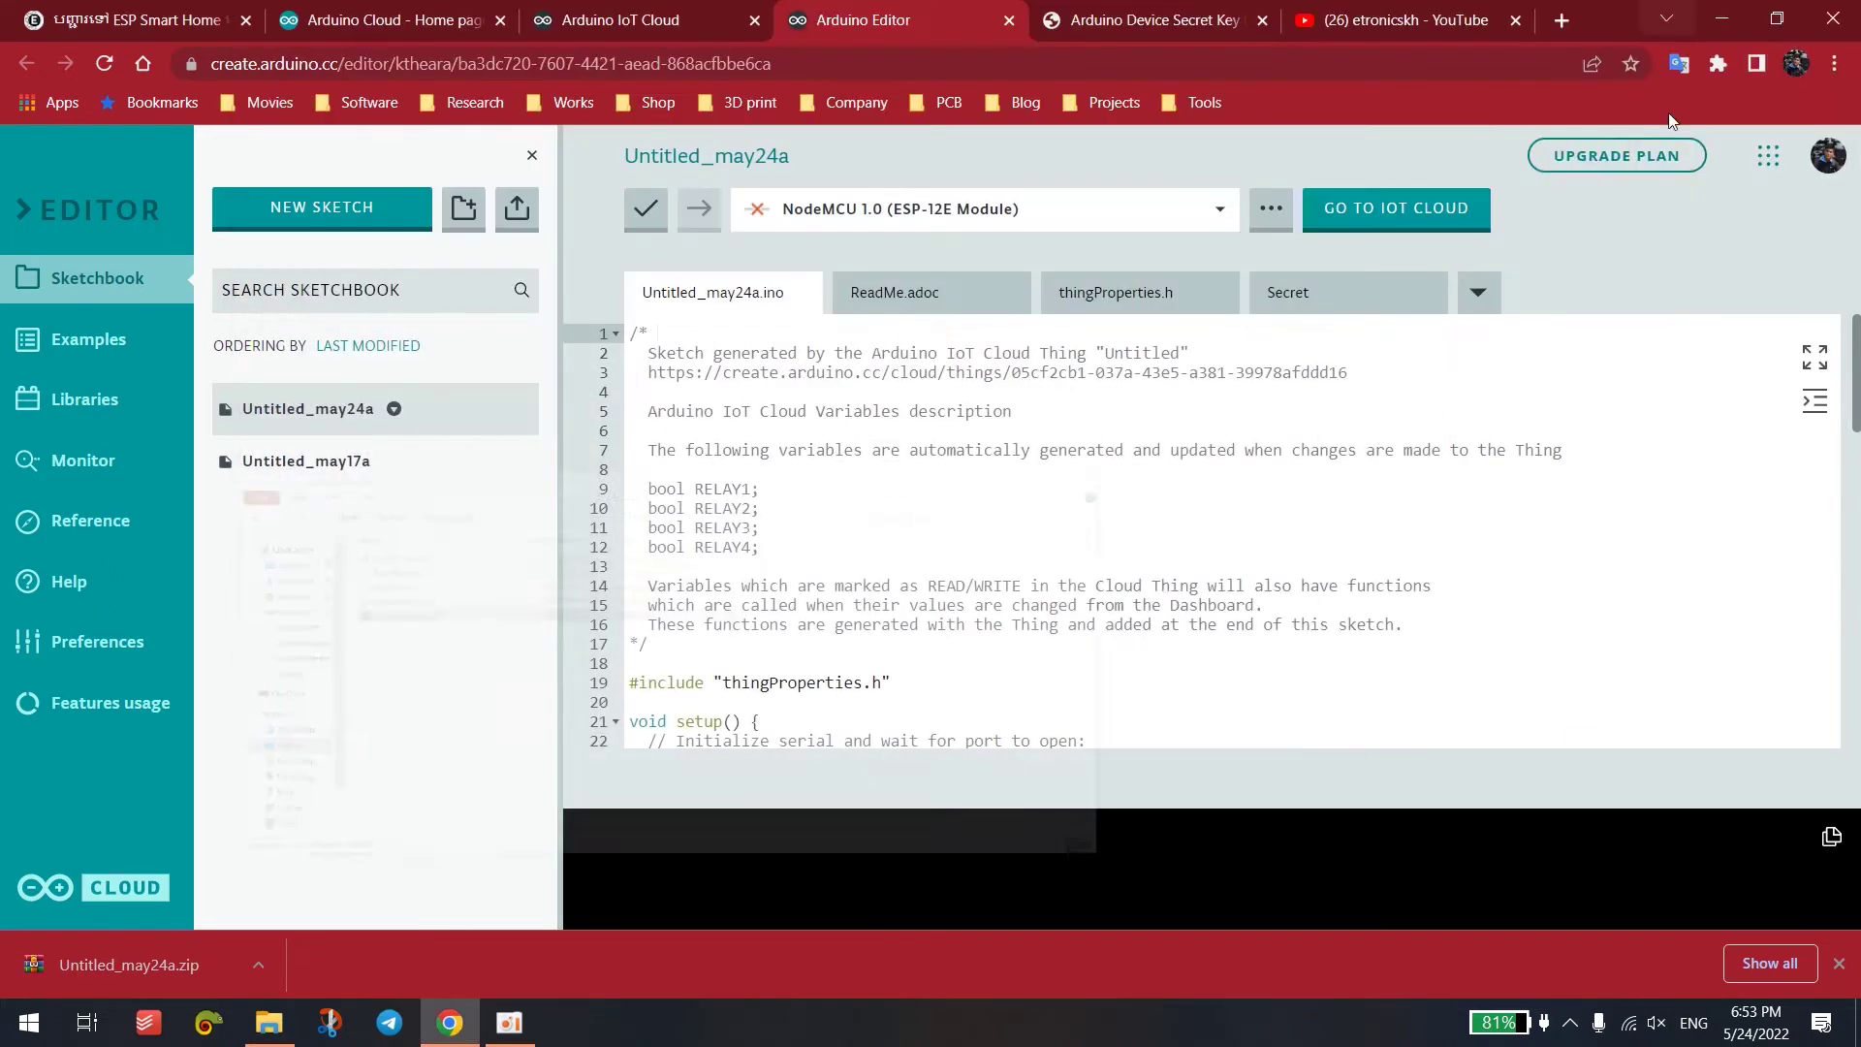
{"action": "left_click", "coordinate": [1687, 20]}
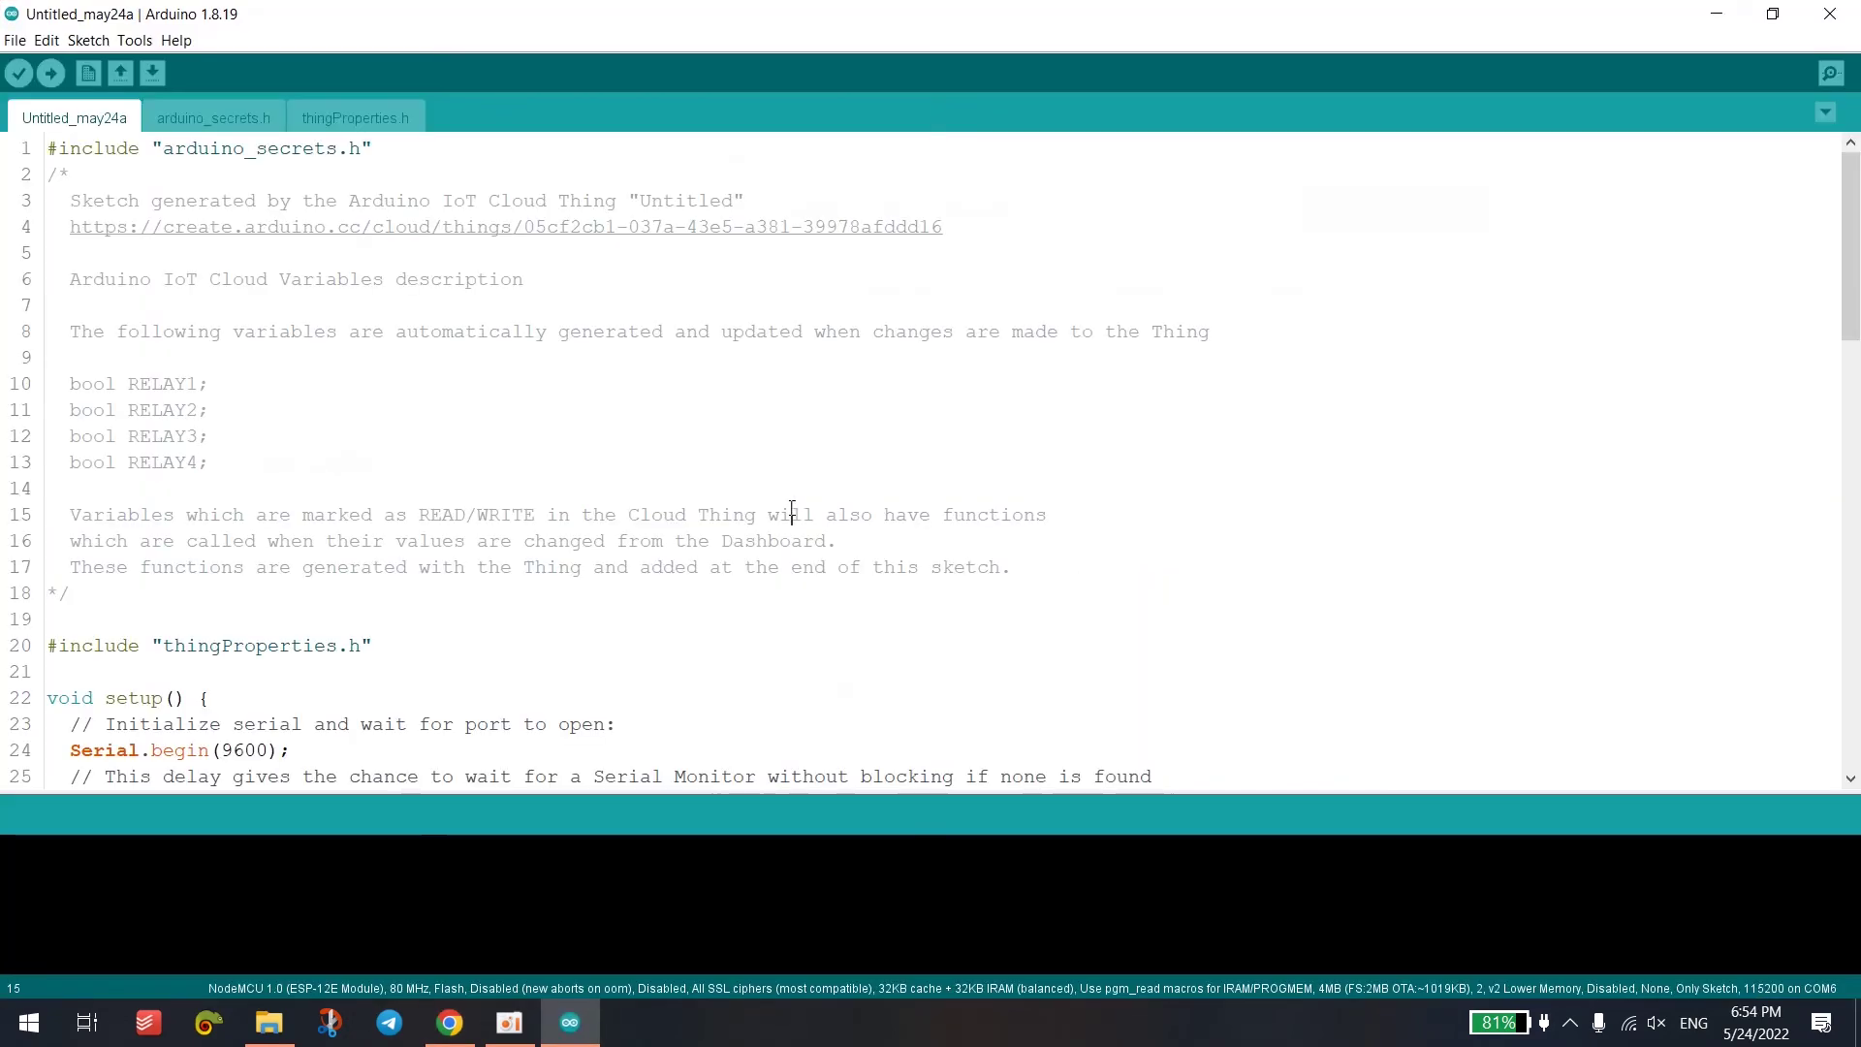
- In arduino_secrets.h, set SECRET_SSID to "wifi name" and fill in SECRET_PASS with the Wi-Fi password
{"action": "left_click", "coordinate": [368, 116]}
{"action": "left_click", "coordinate": [198, 121]}
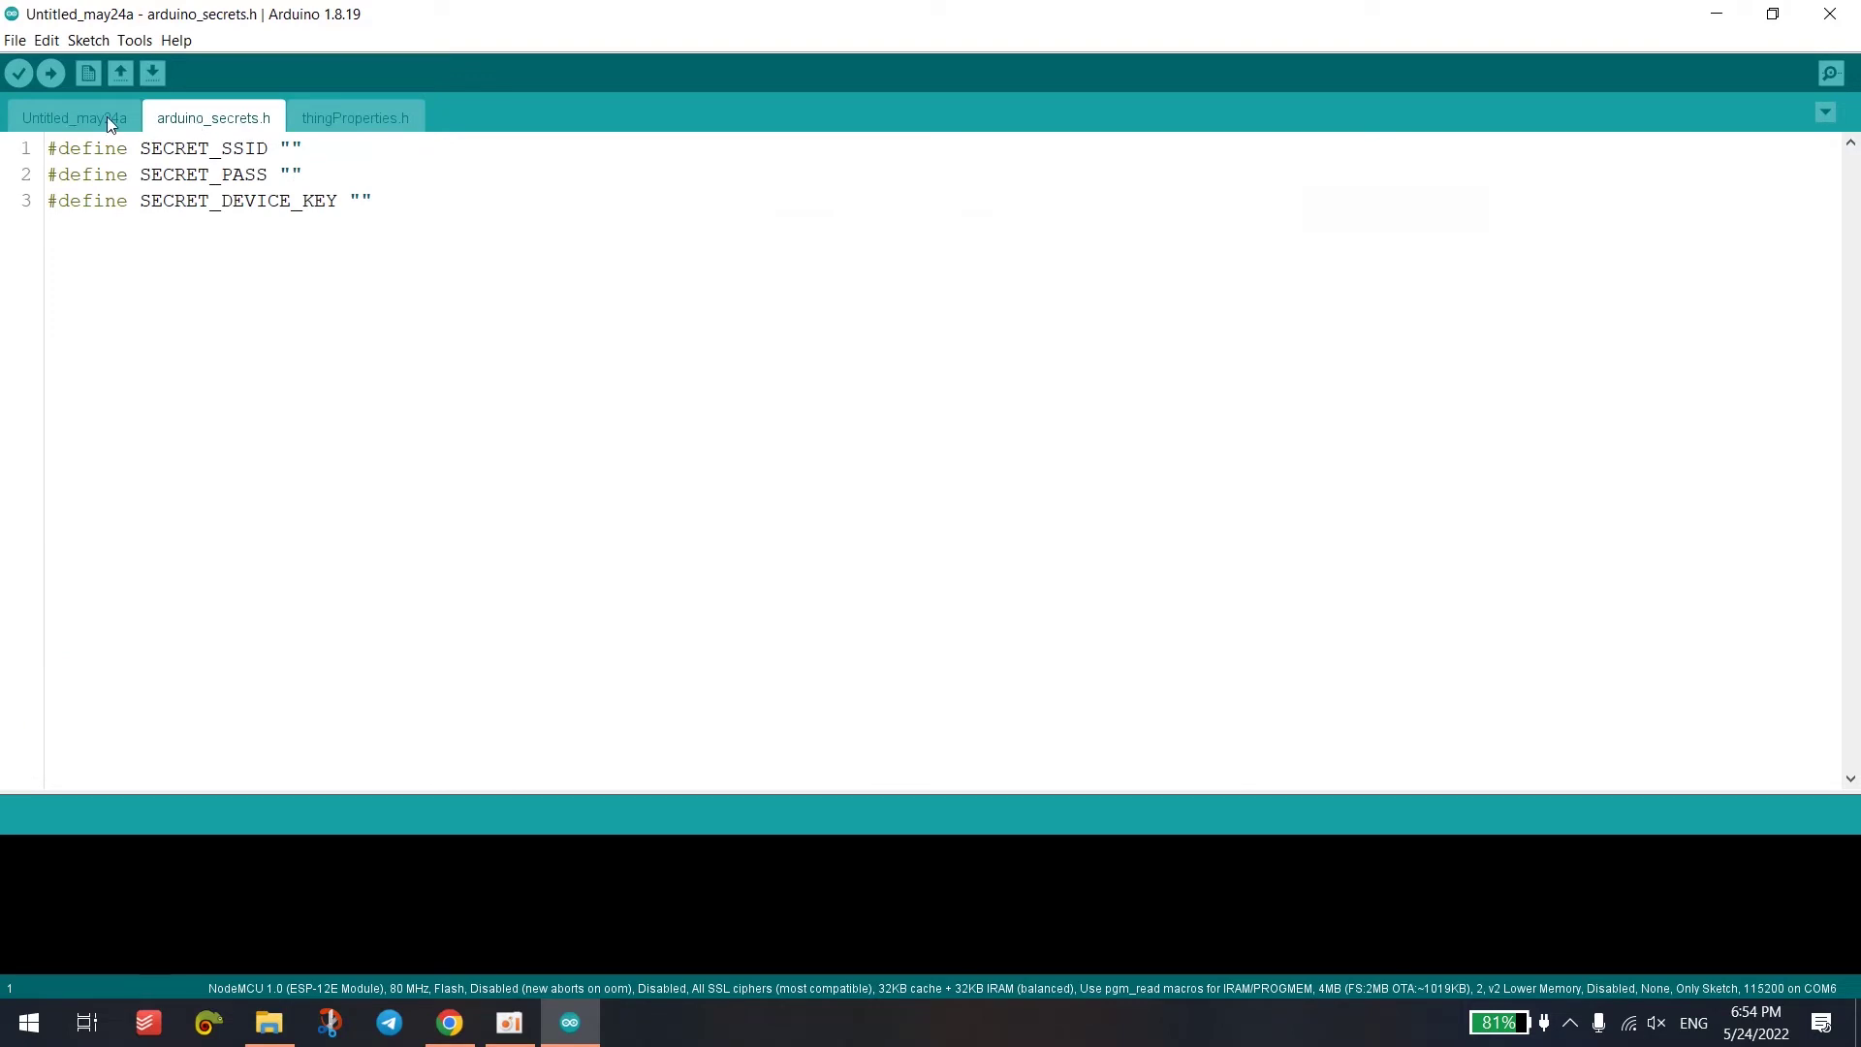
{"action": "left_click", "coordinate": [107, 116]}
{"action": "left_click", "coordinate": [182, 124]}
{"action": "left_click", "coordinate": [293, 151]}
{"action": "type", "text": "wifi name"}
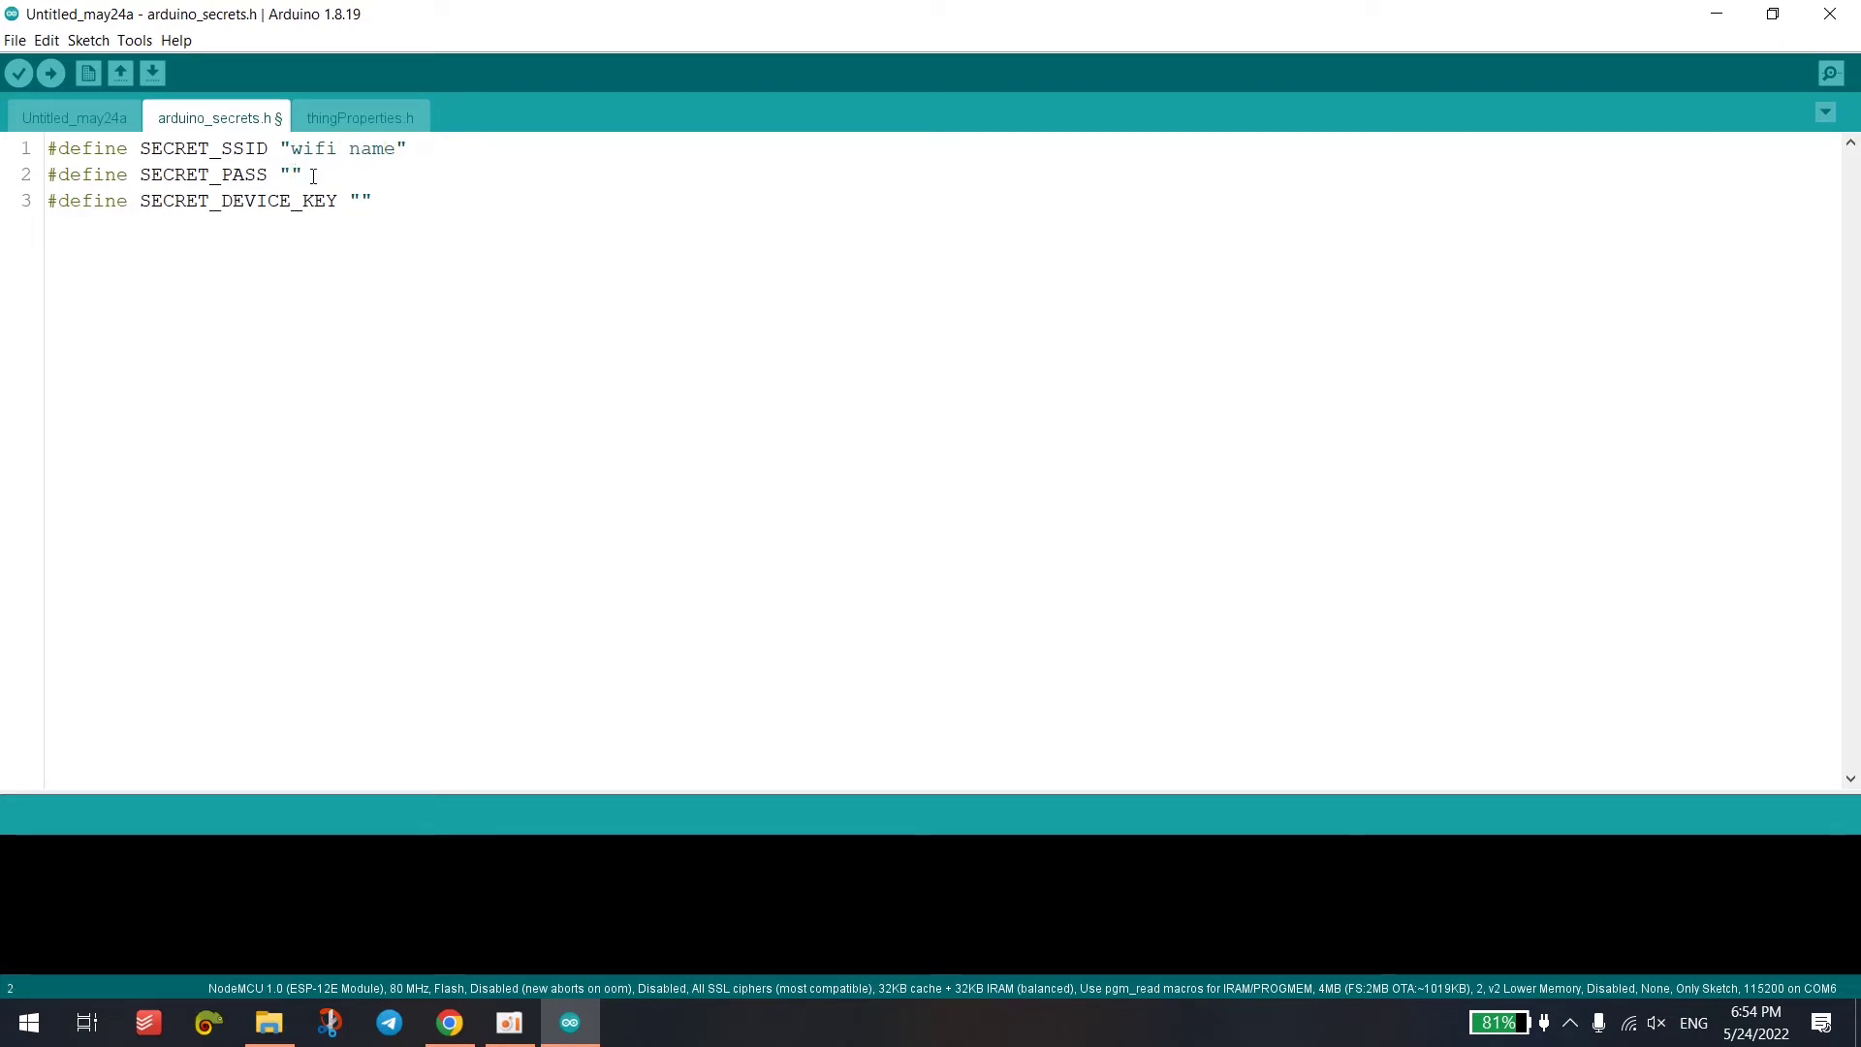
{"action": "type", "text": "wifi password"}
- Copy the secret key from the Arduino Device Secret Key PDF in Chrome into SECRET_DEVICE_KEY in the Arduino IDE's arduino_secrets.h
{"action": "left_click", "coordinate": [449, 1022]}
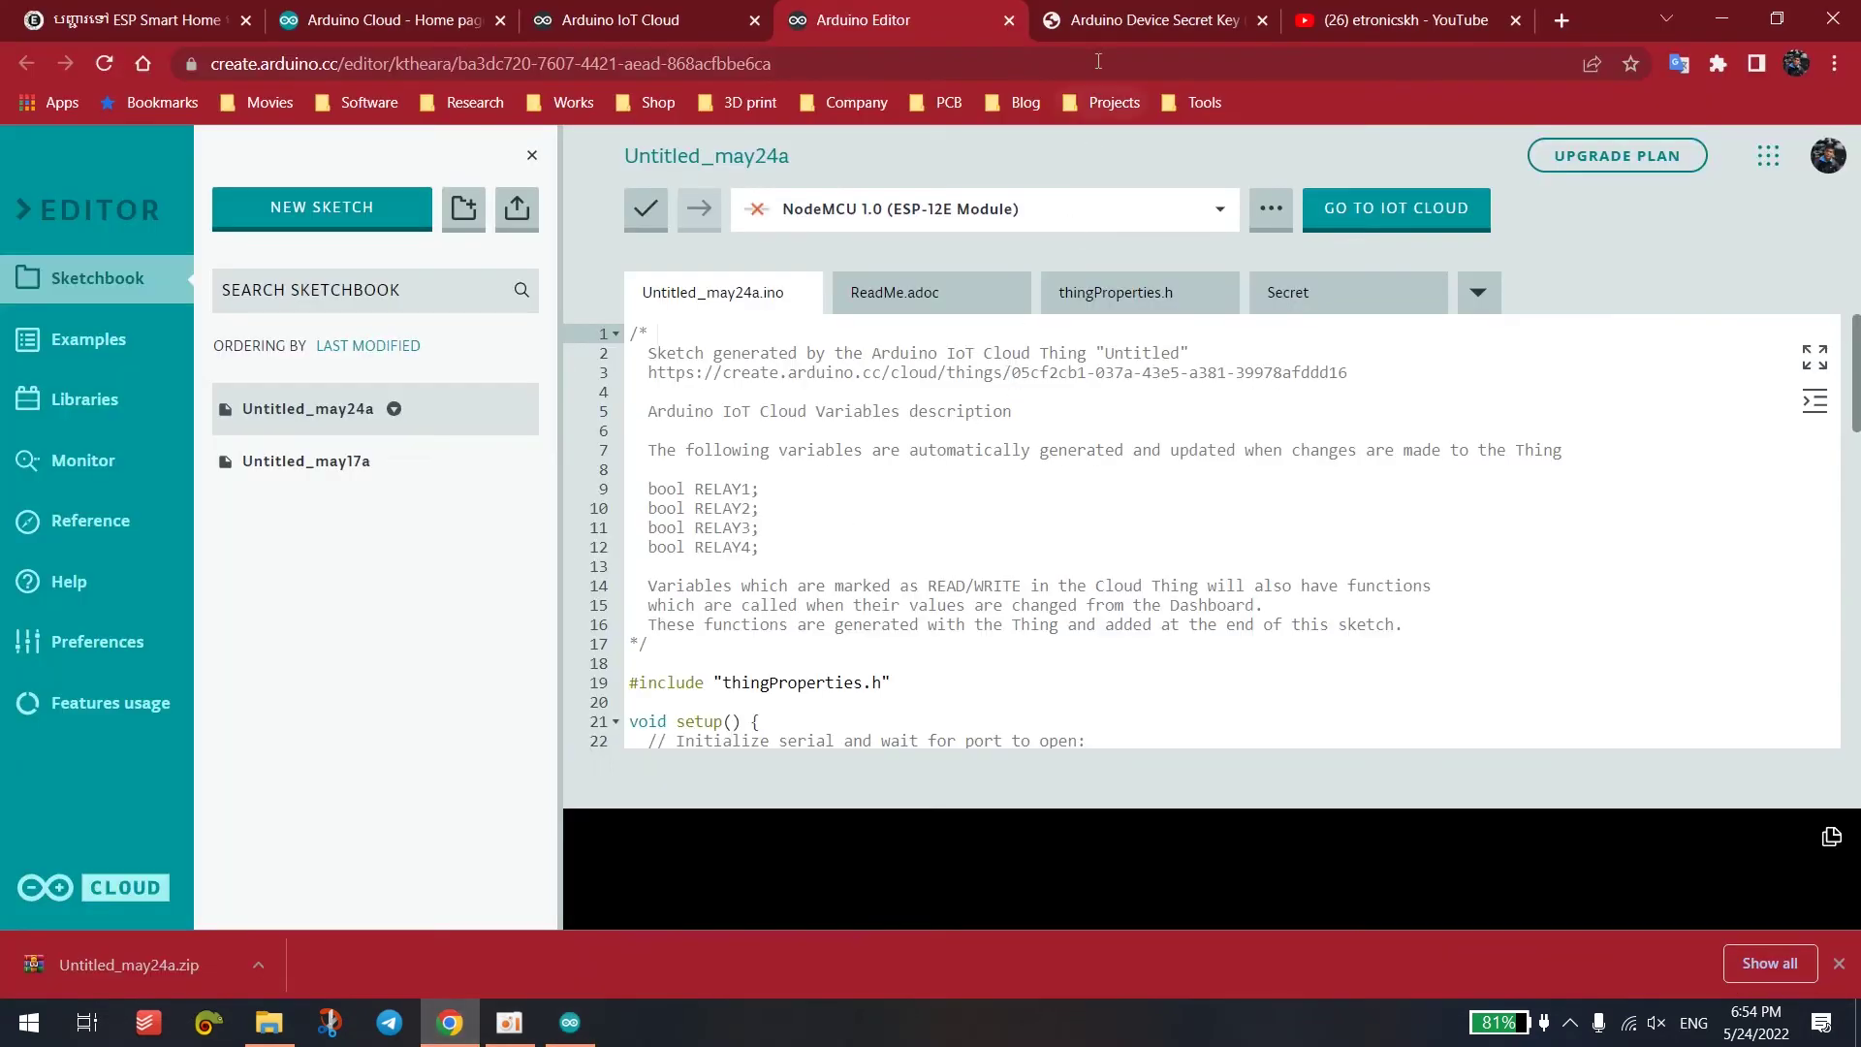
{"action": "left_click", "coordinate": [1114, 20]}
{"action": "left_click_drag", "start_coordinate": [730, 641], "coordinate": [1158, 641]}
{"action": "left_click", "coordinate": [832, 802]}
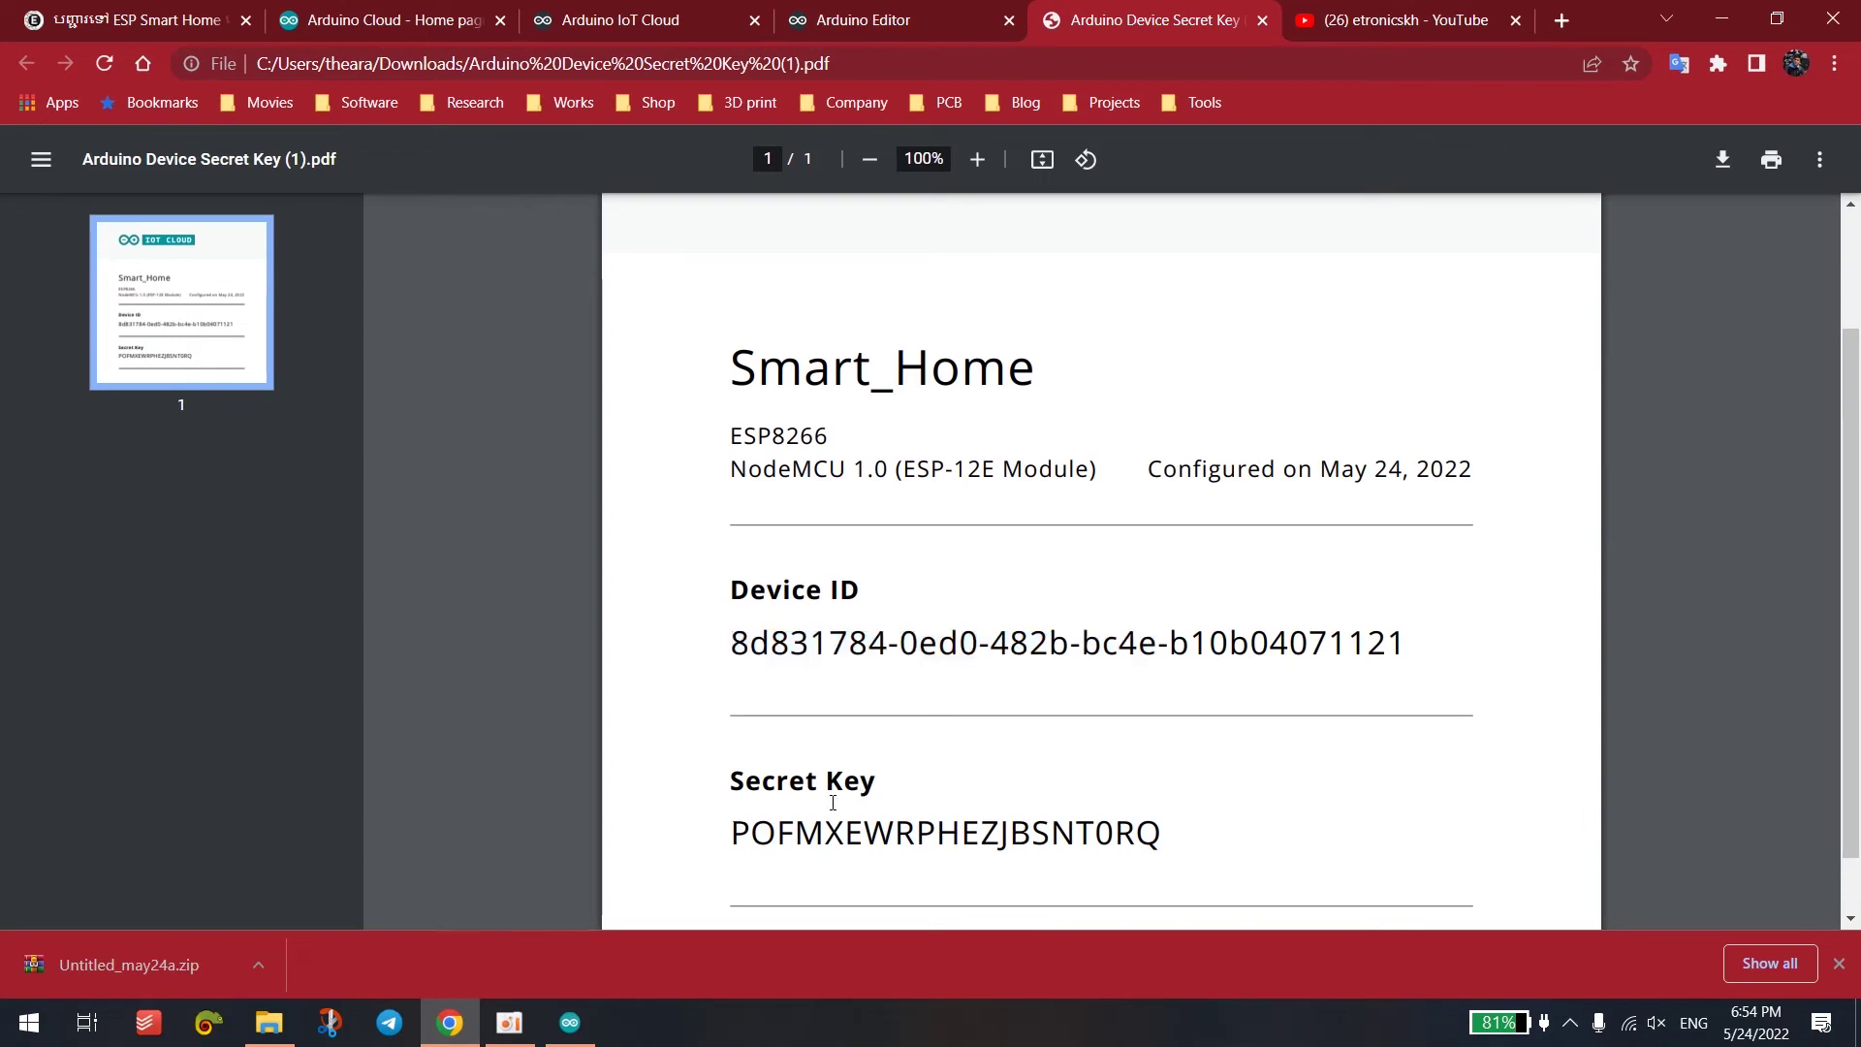
{"action": "left_click_drag", "start_coordinate": [746, 829], "coordinate": [1234, 818]}
{"action": "key", "text": "ctrl+c"}
{"action": "left_click", "coordinate": [570, 1023]}
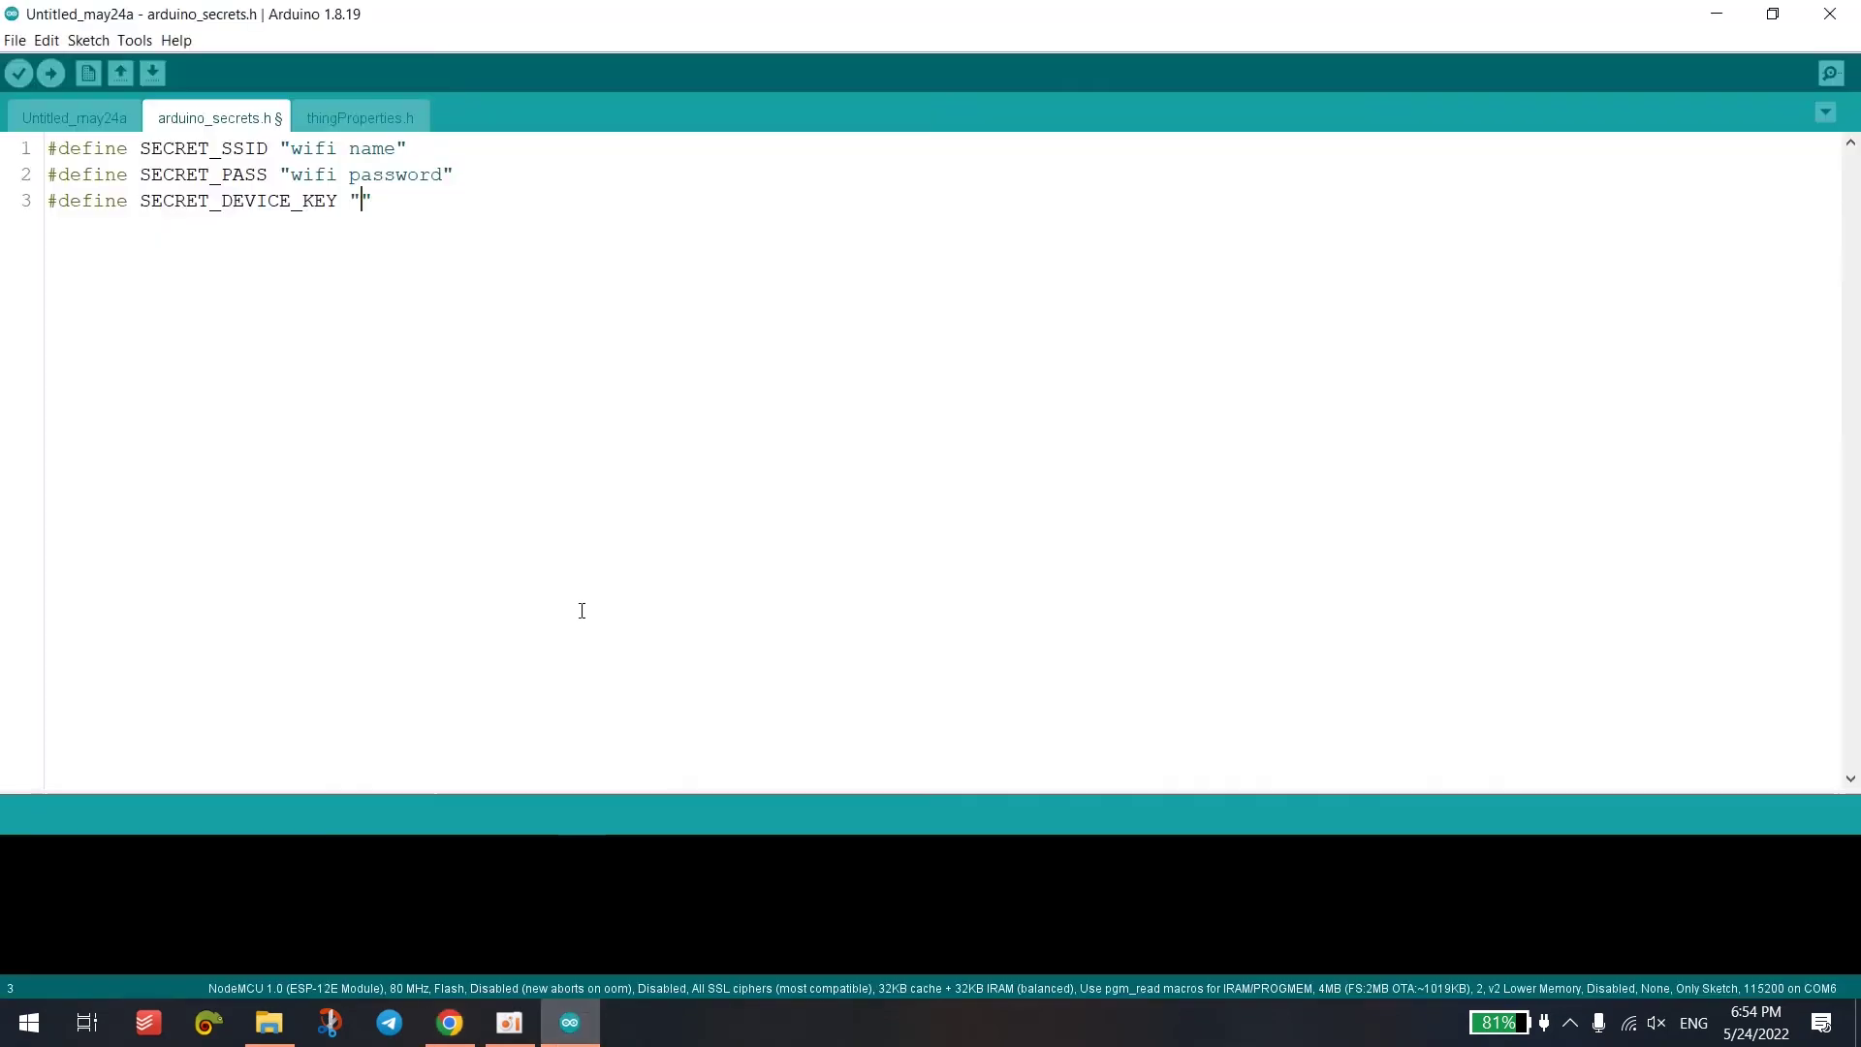
{"action": "left_click", "coordinate": [362, 203]}
{"action": "key", "text": "ctrl+v"}
{"action": "left_click", "coordinate": [650, 190]}
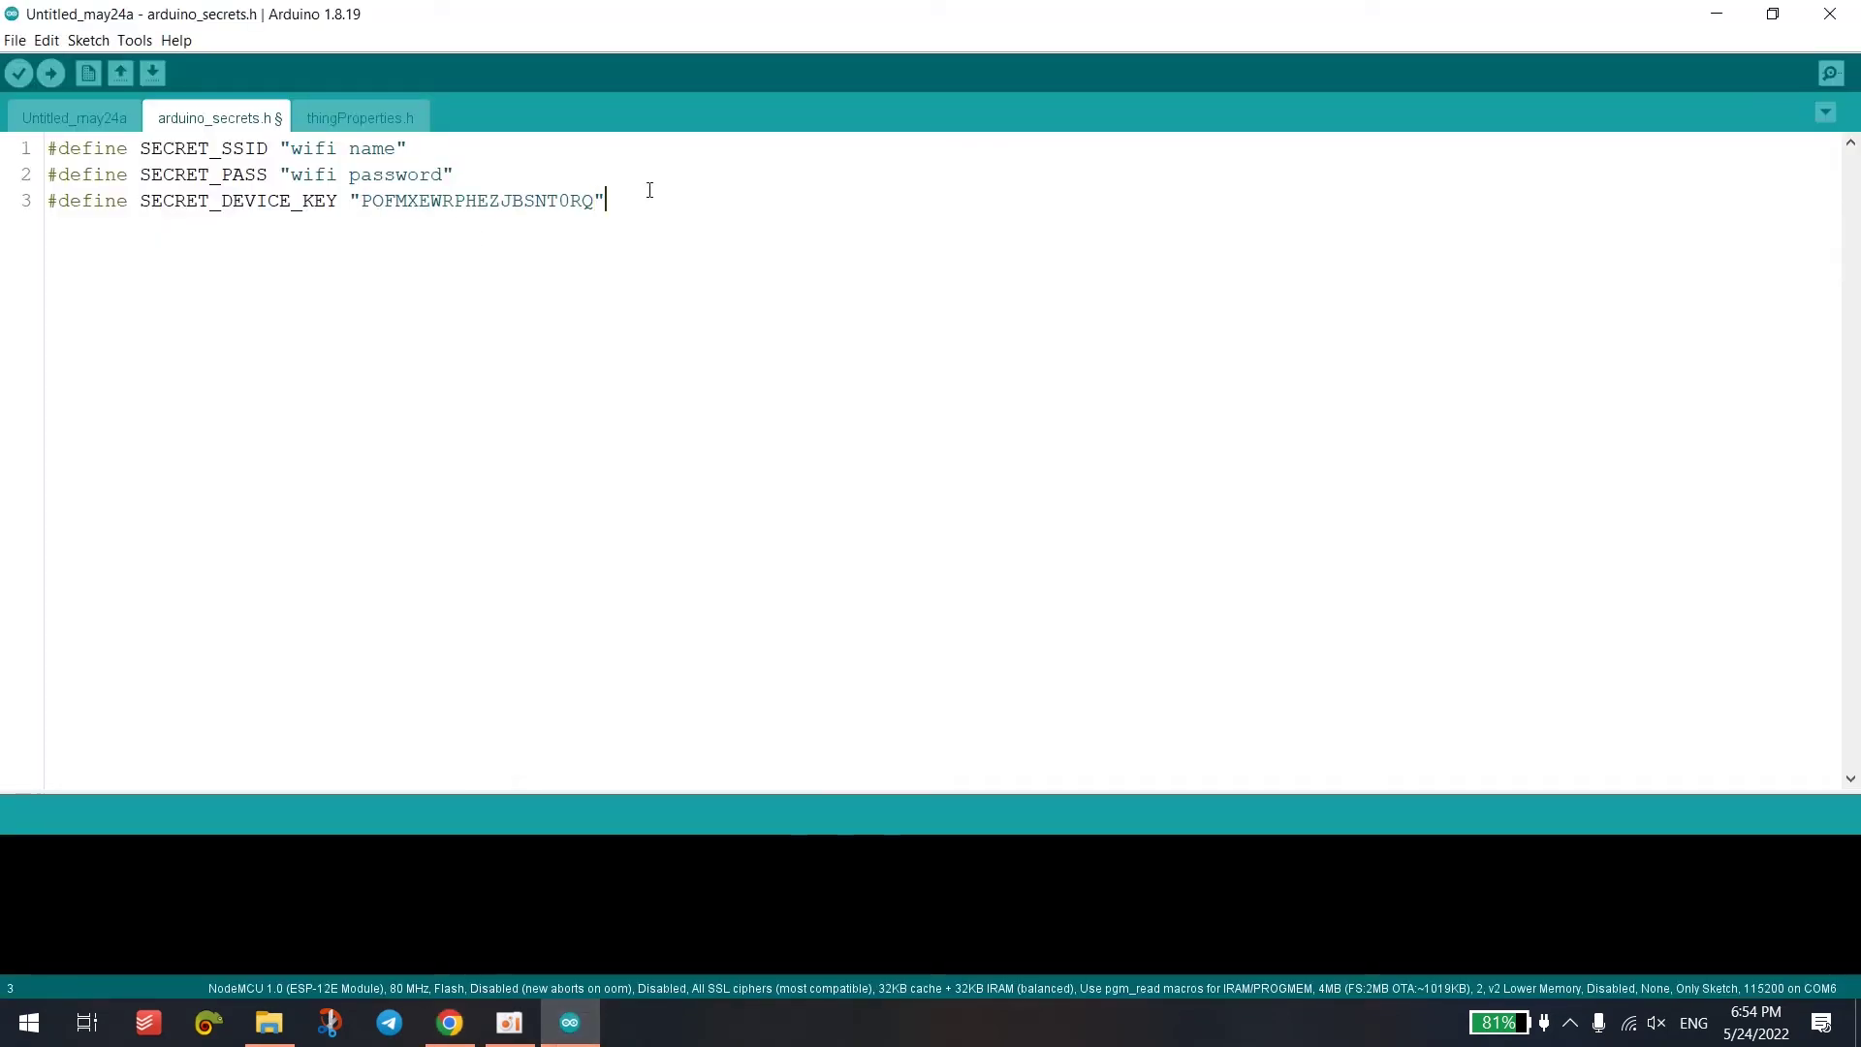
- Look over the setup and loop code in the main sketch and the variable declarations in thingProperties.h
{"action": "left_click", "coordinate": [78, 118]}
{"action": "scroll", "coordinate": [449, 320], "scroll_direction": "down", "scroll_amount": 7}
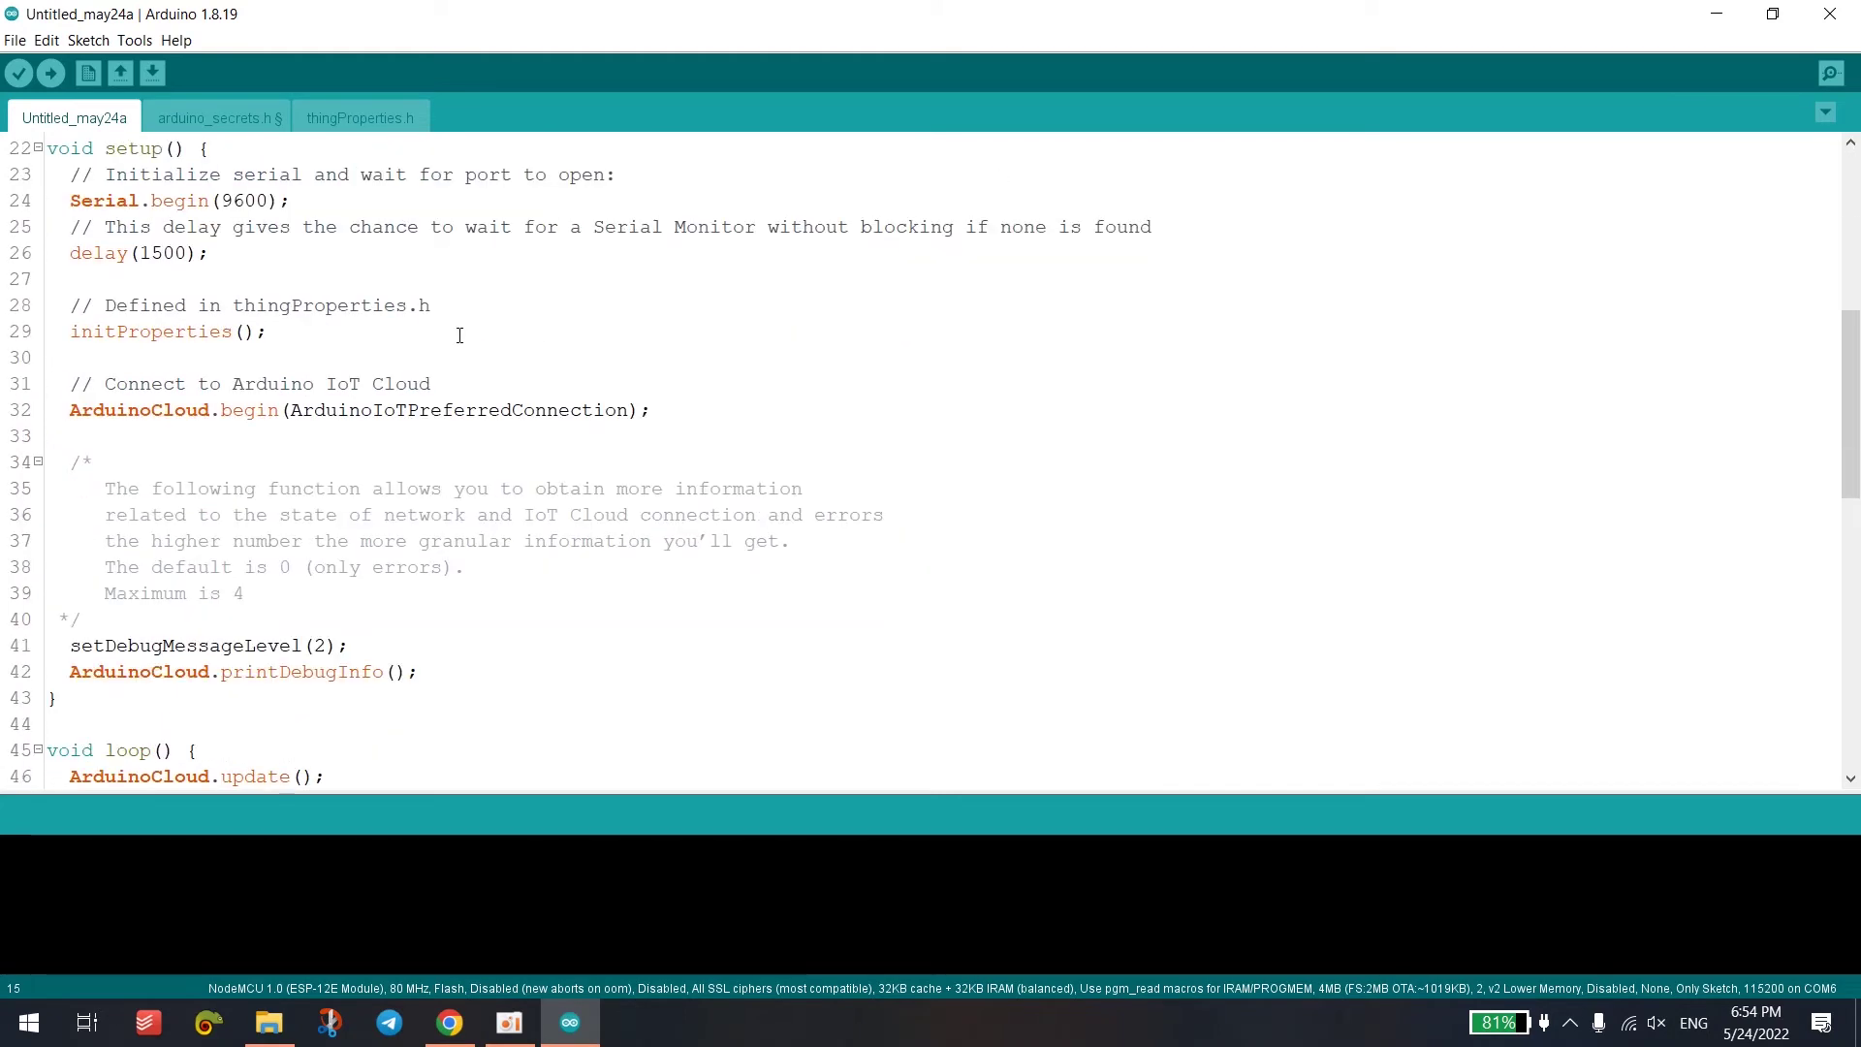
{"action": "scroll", "coordinate": [459, 334], "scroll_direction": "up", "scroll_amount": 4}
{"action": "scroll", "coordinate": [459, 334], "scroll_direction": "up", "scroll_amount": 3}
{"action": "left_click", "coordinate": [348, 120]}
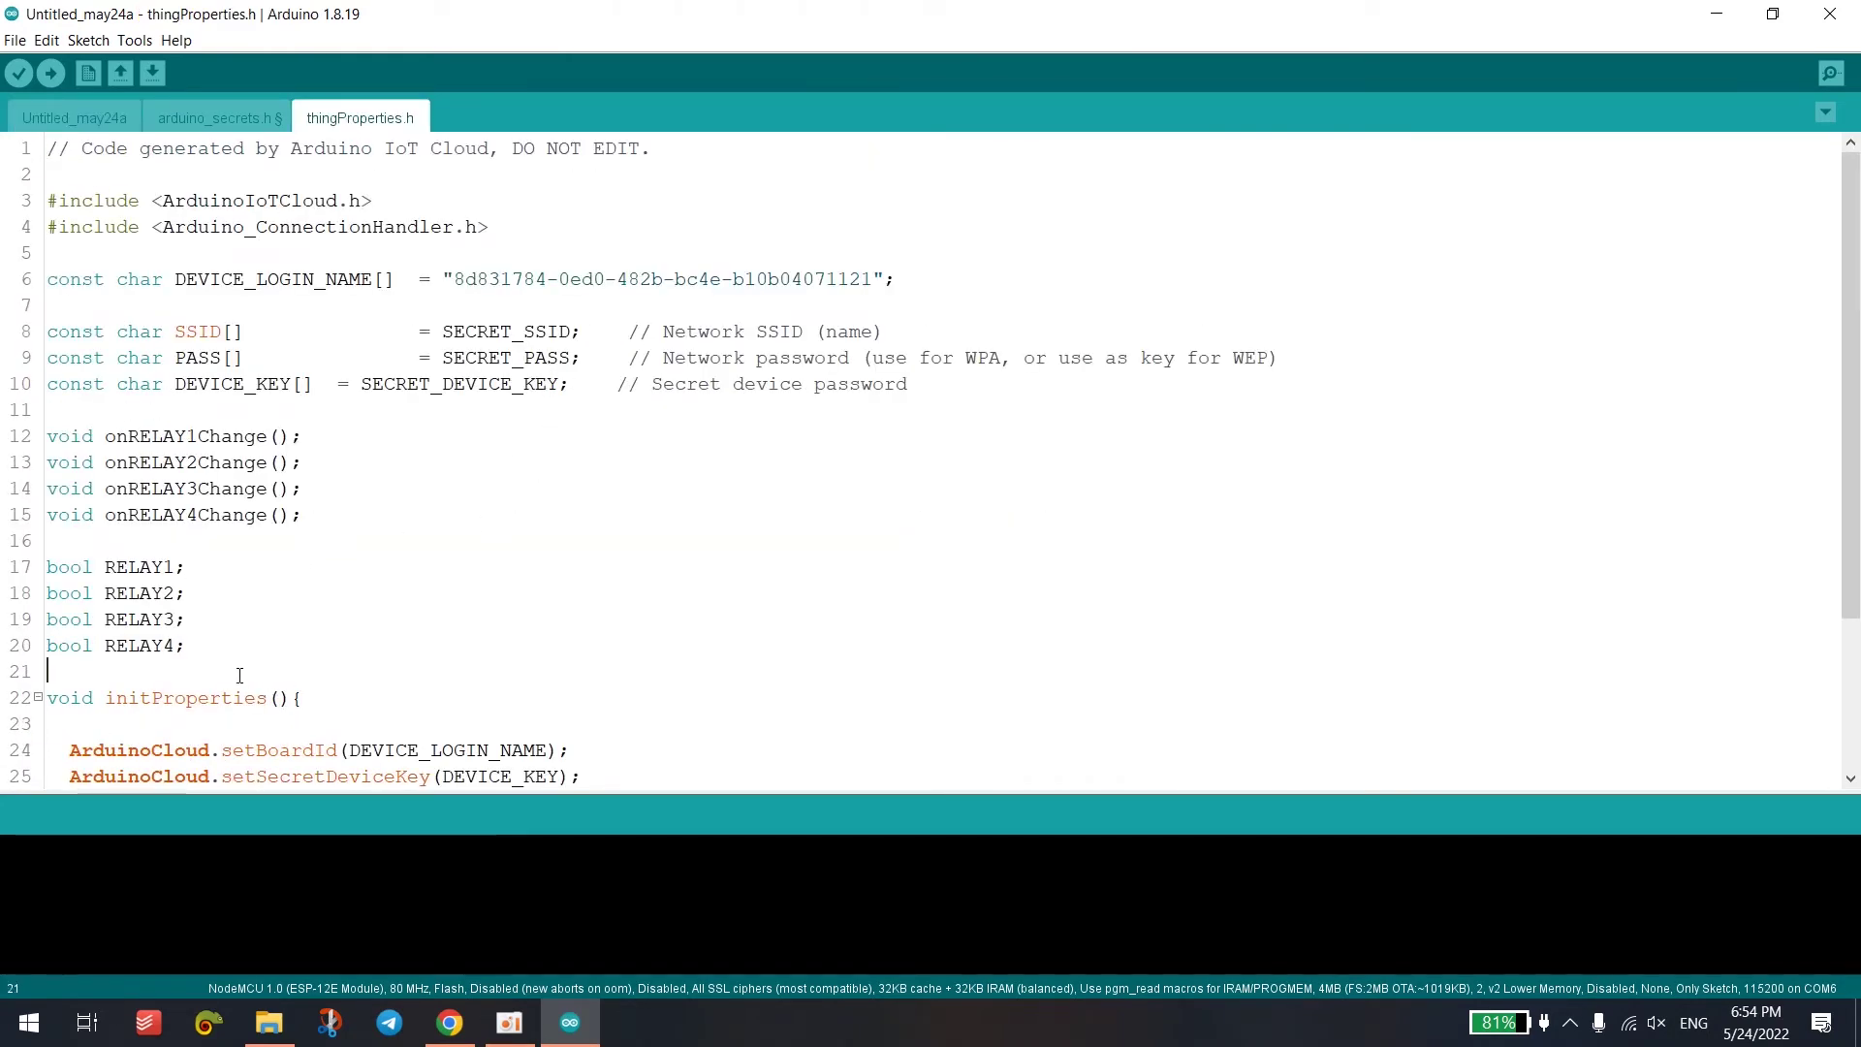
{"action": "left_click", "coordinate": [201, 528]}
{"action": "scroll", "coordinate": [394, 340], "scroll_direction": "down", "scroll_amount": 2}
{"action": "scroll", "coordinate": [370, 332], "scroll_direction": "up", "scroll_amount": 2}
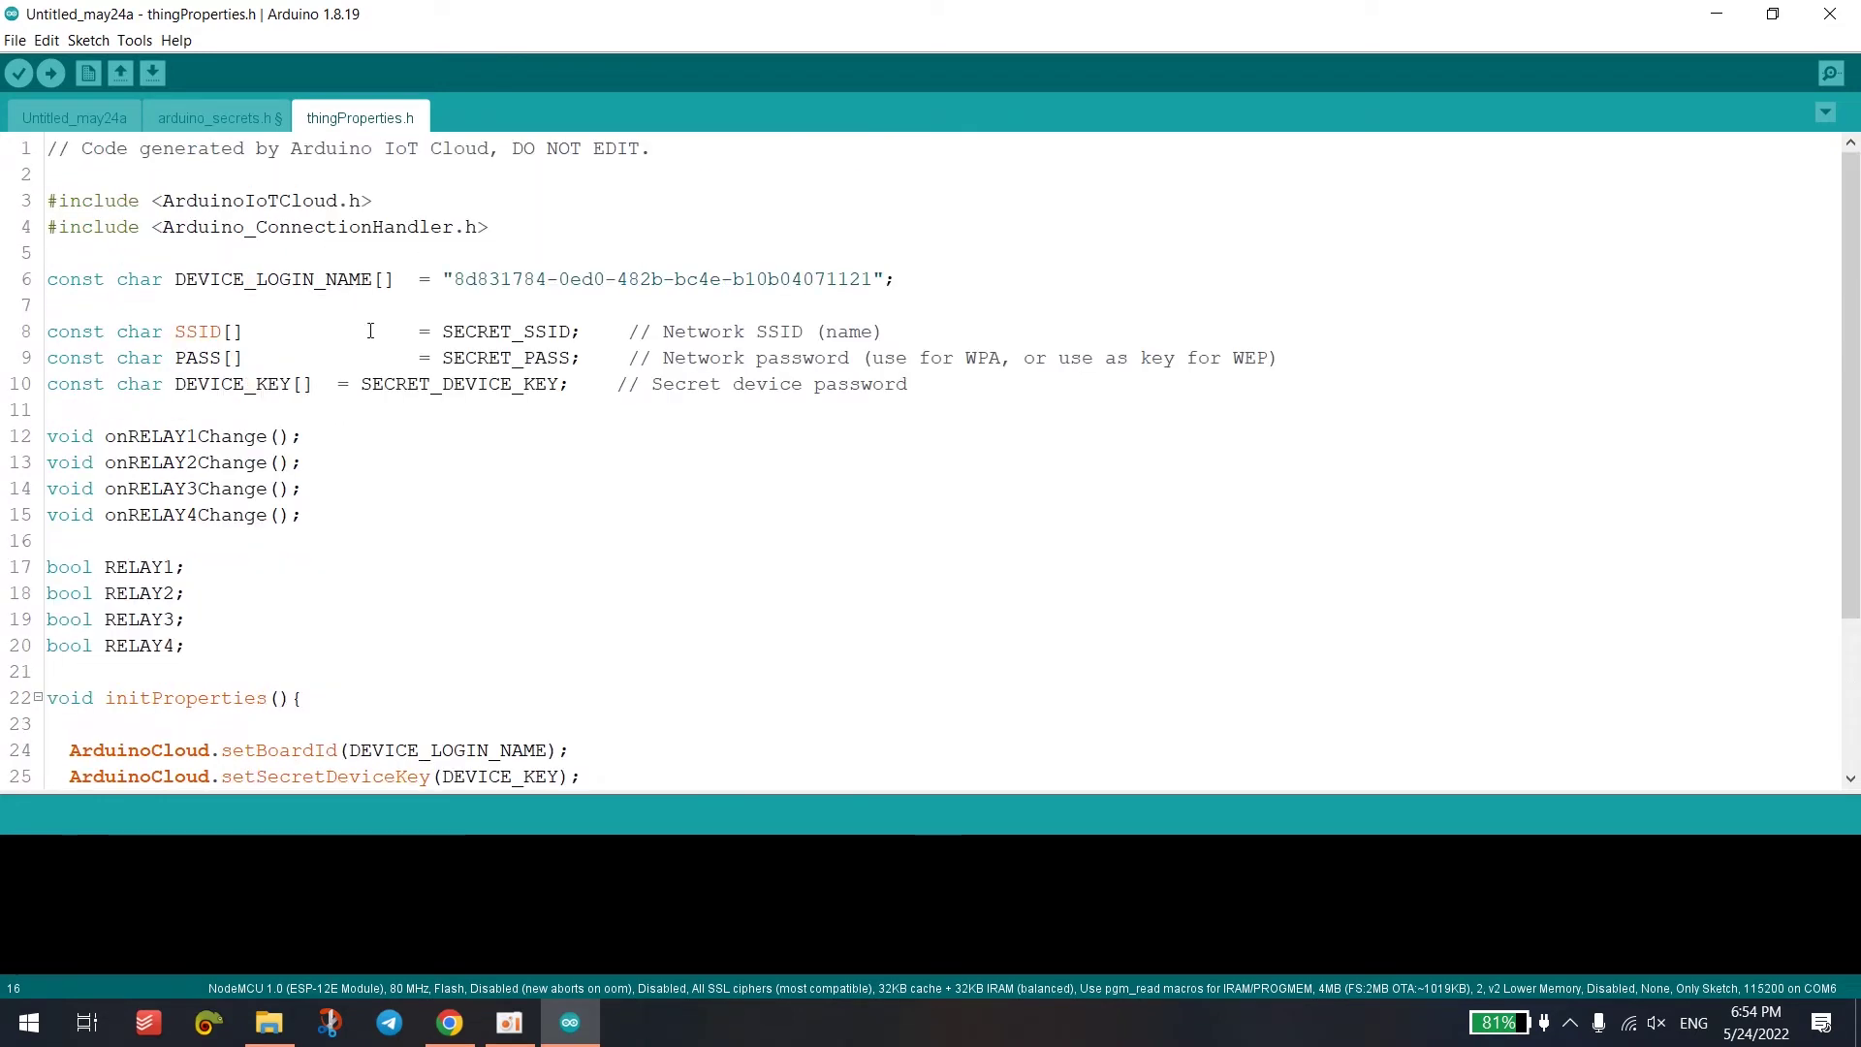
{"action": "left_click", "coordinate": [95, 127]}
{"action": "scroll", "coordinate": [712, 601], "scroll_direction": "down", "scroll_amount": 8}
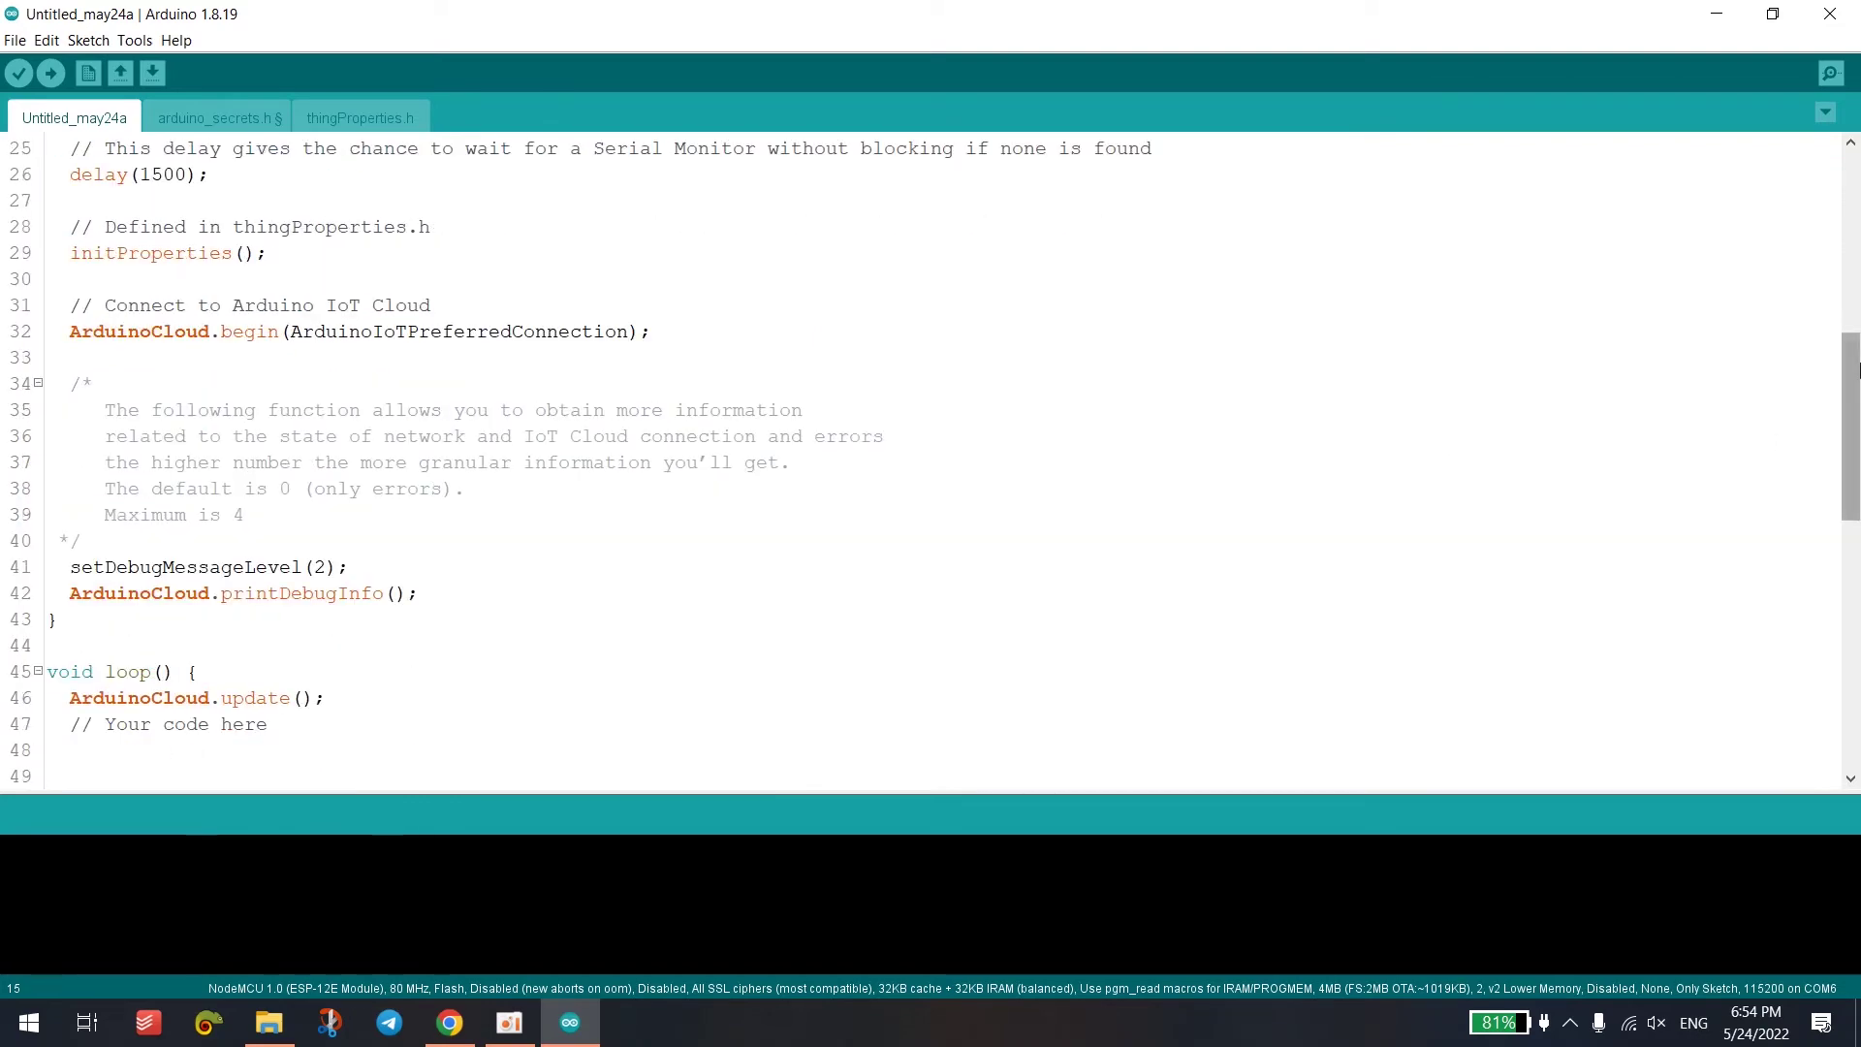
{"action": "mouse_move", "coordinate": [1857, 368]}
{"action": "left_mouse_down"}
{"action": "mouse_move", "coordinate": [1851, 618]}
{"action": "mouse_move", "coordinate": [1846, 213]}
{"action": "mouse_move", "coordinate": [1857, 446]}
{"action": "mouse_move", "coordinate": [1851, 347]}
{"action": "left_mouse_up"}
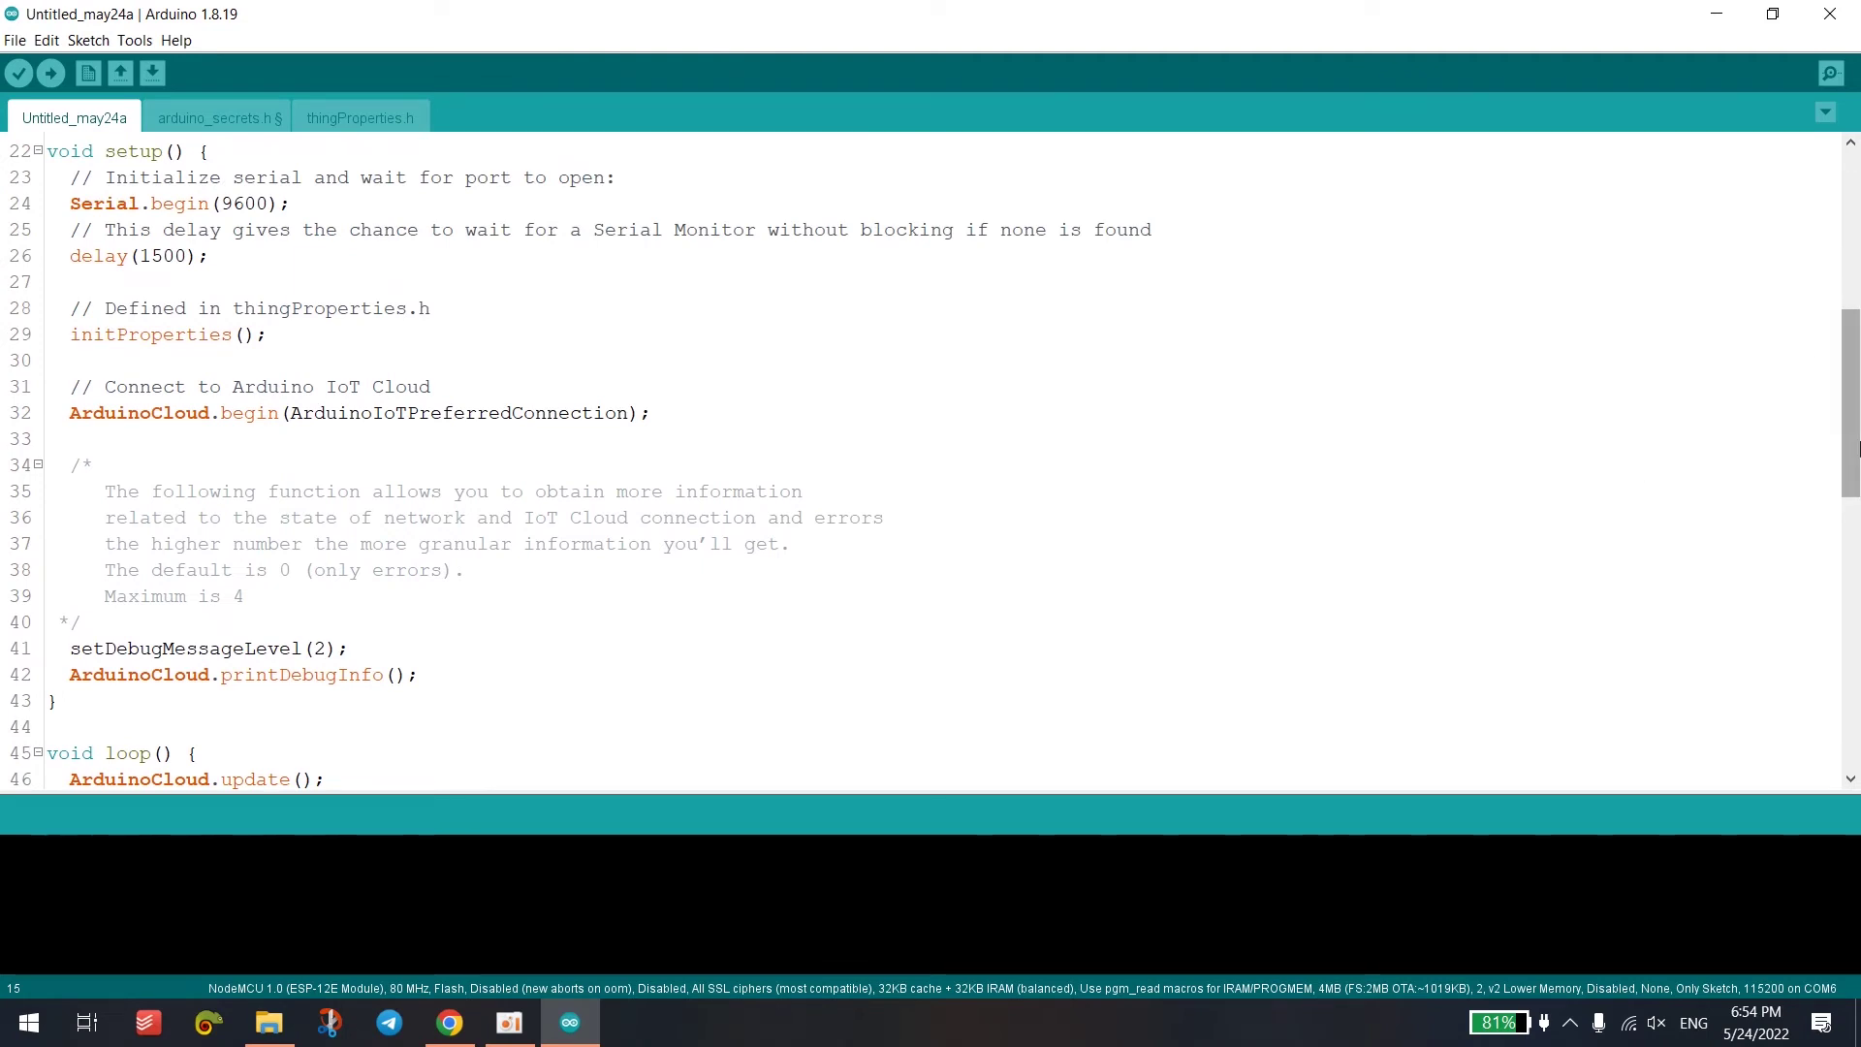
{"action": "scroll", "coordinate": [789, 436], "scroll_direction": "up", "scroll_amount": 8}
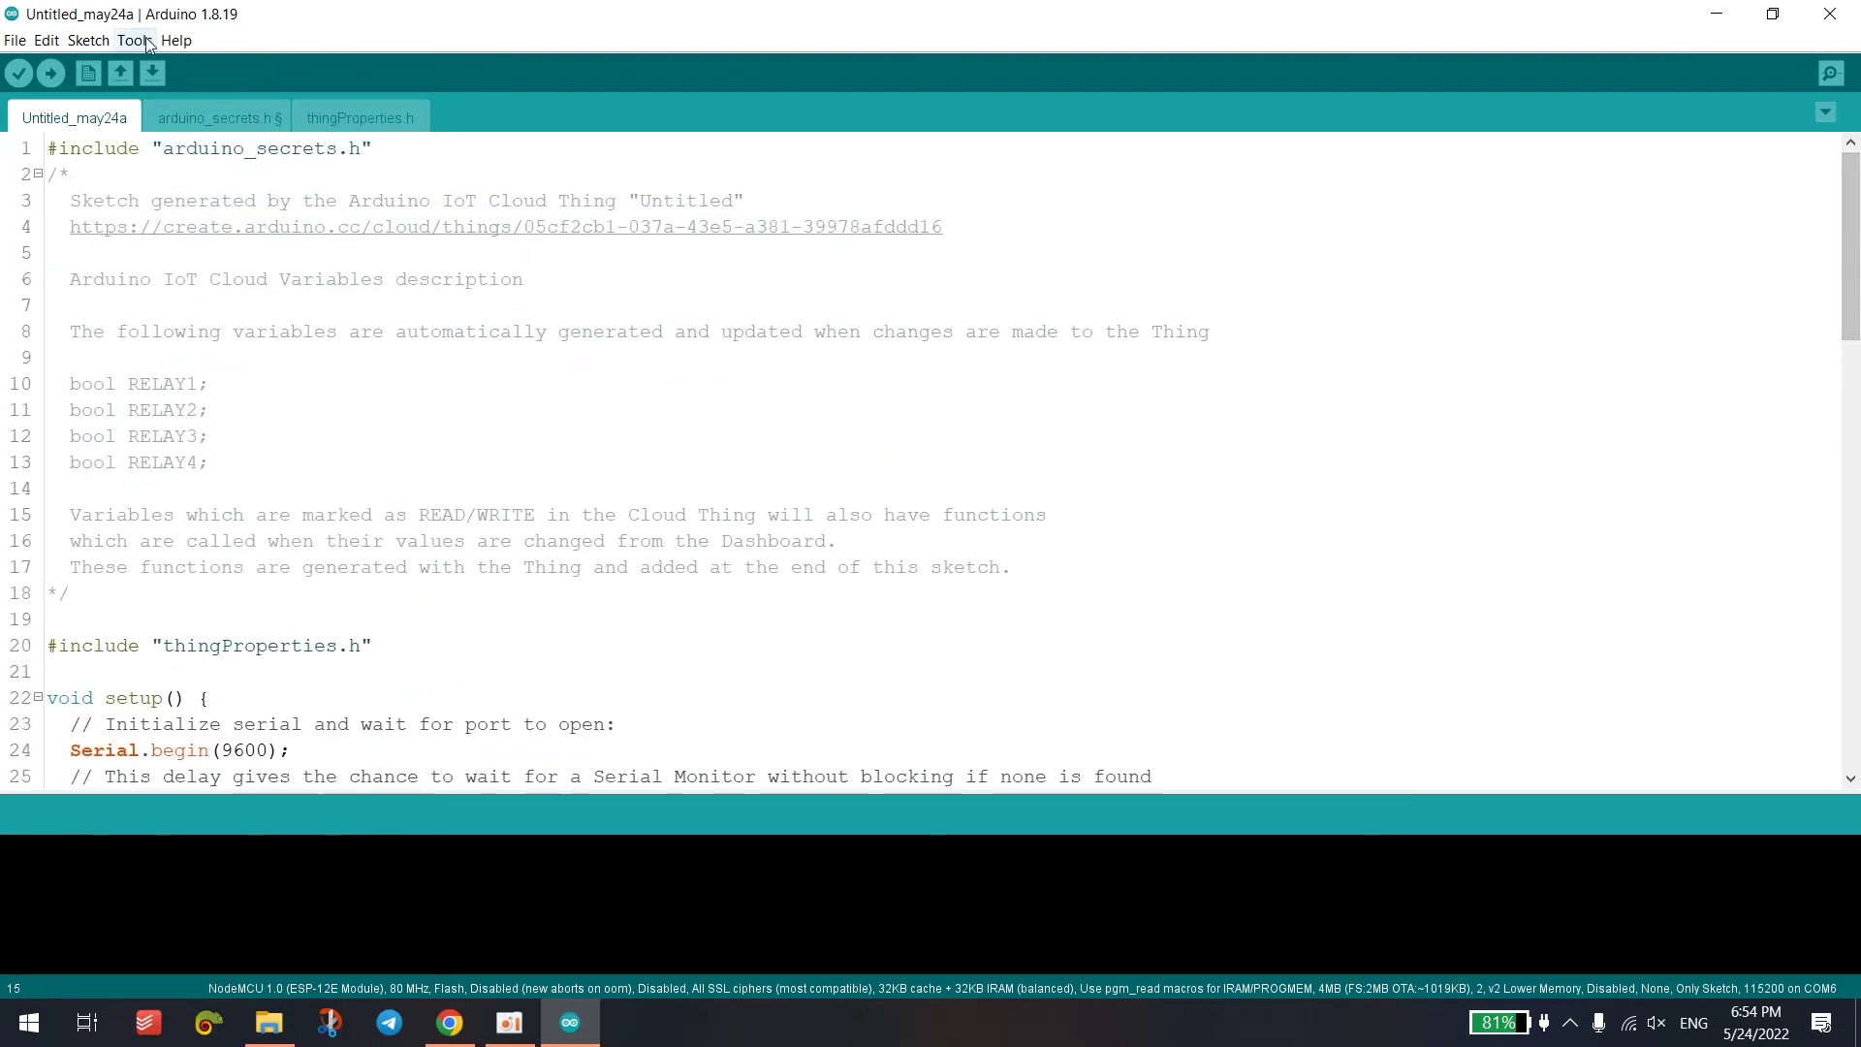
- Search the Library Manager for "Arduino_ConnectionHandler" and check its entry
{"action": "left_click", "coordinate": [147, 44]}
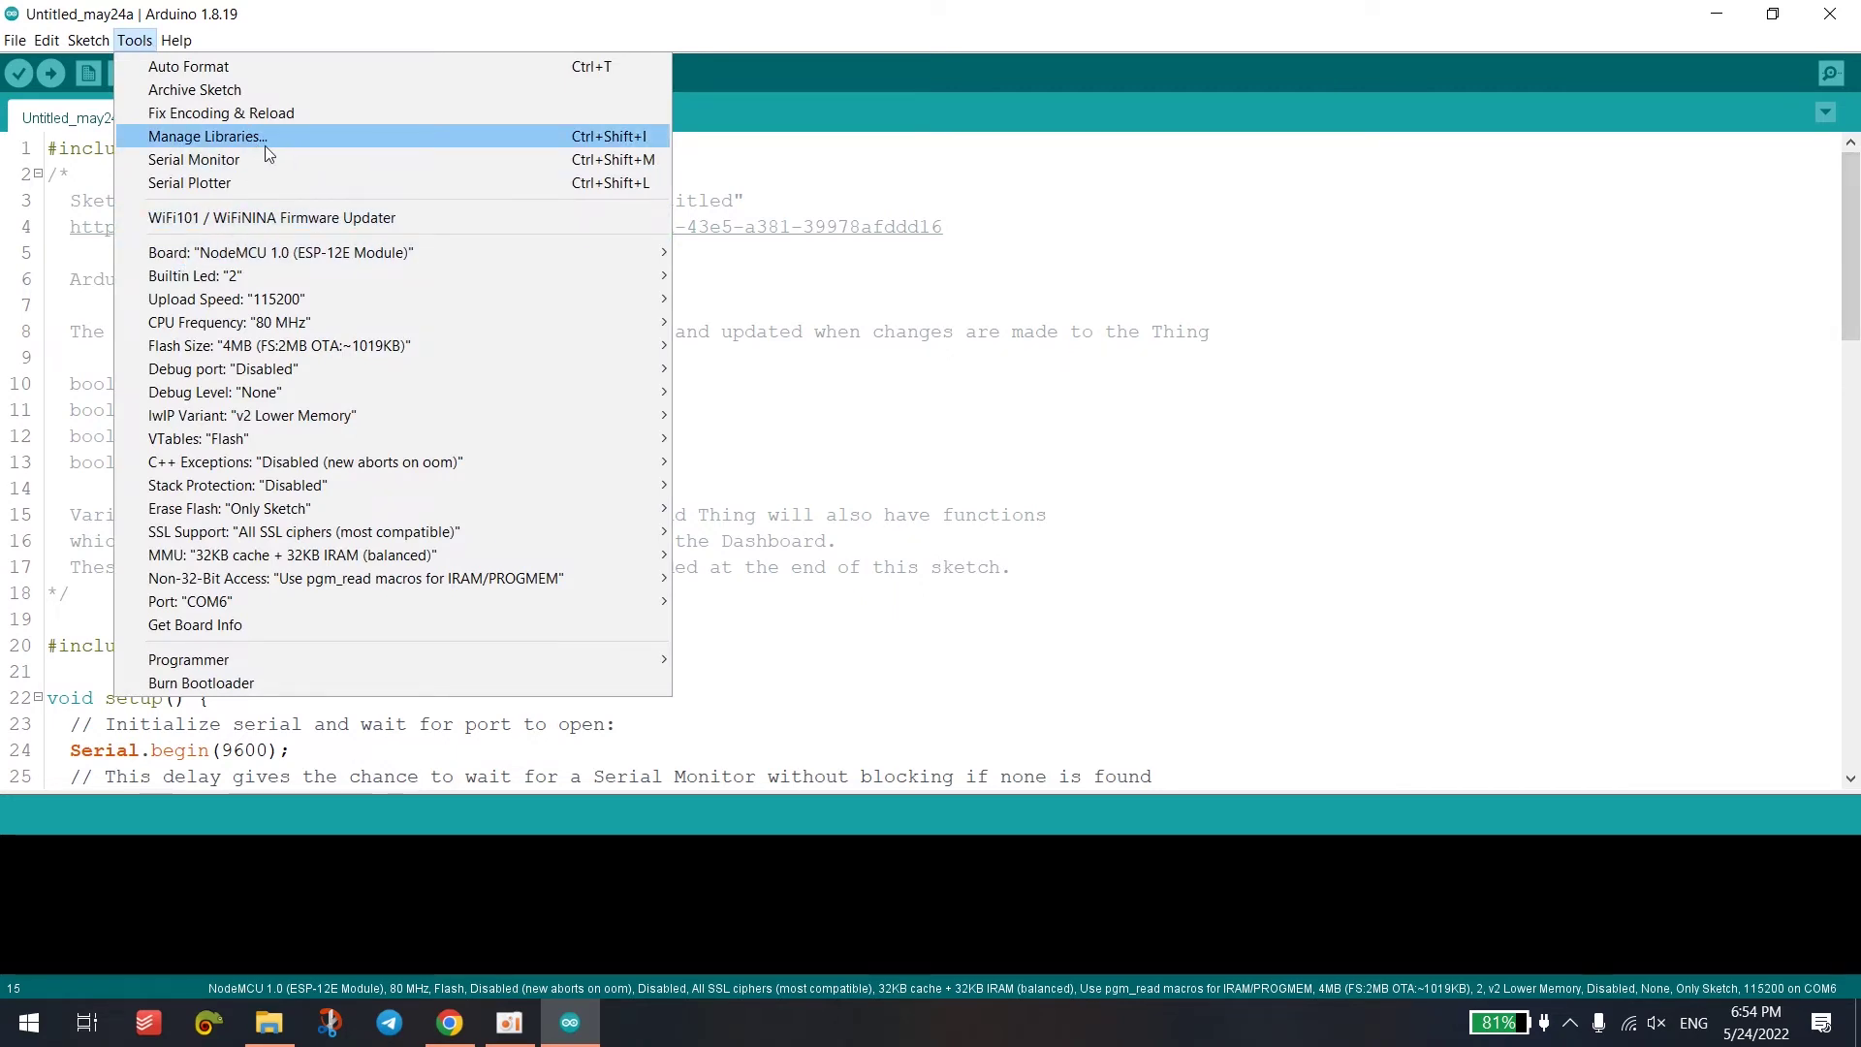
{"action": "left_click", "coordinate": [266, 145]}
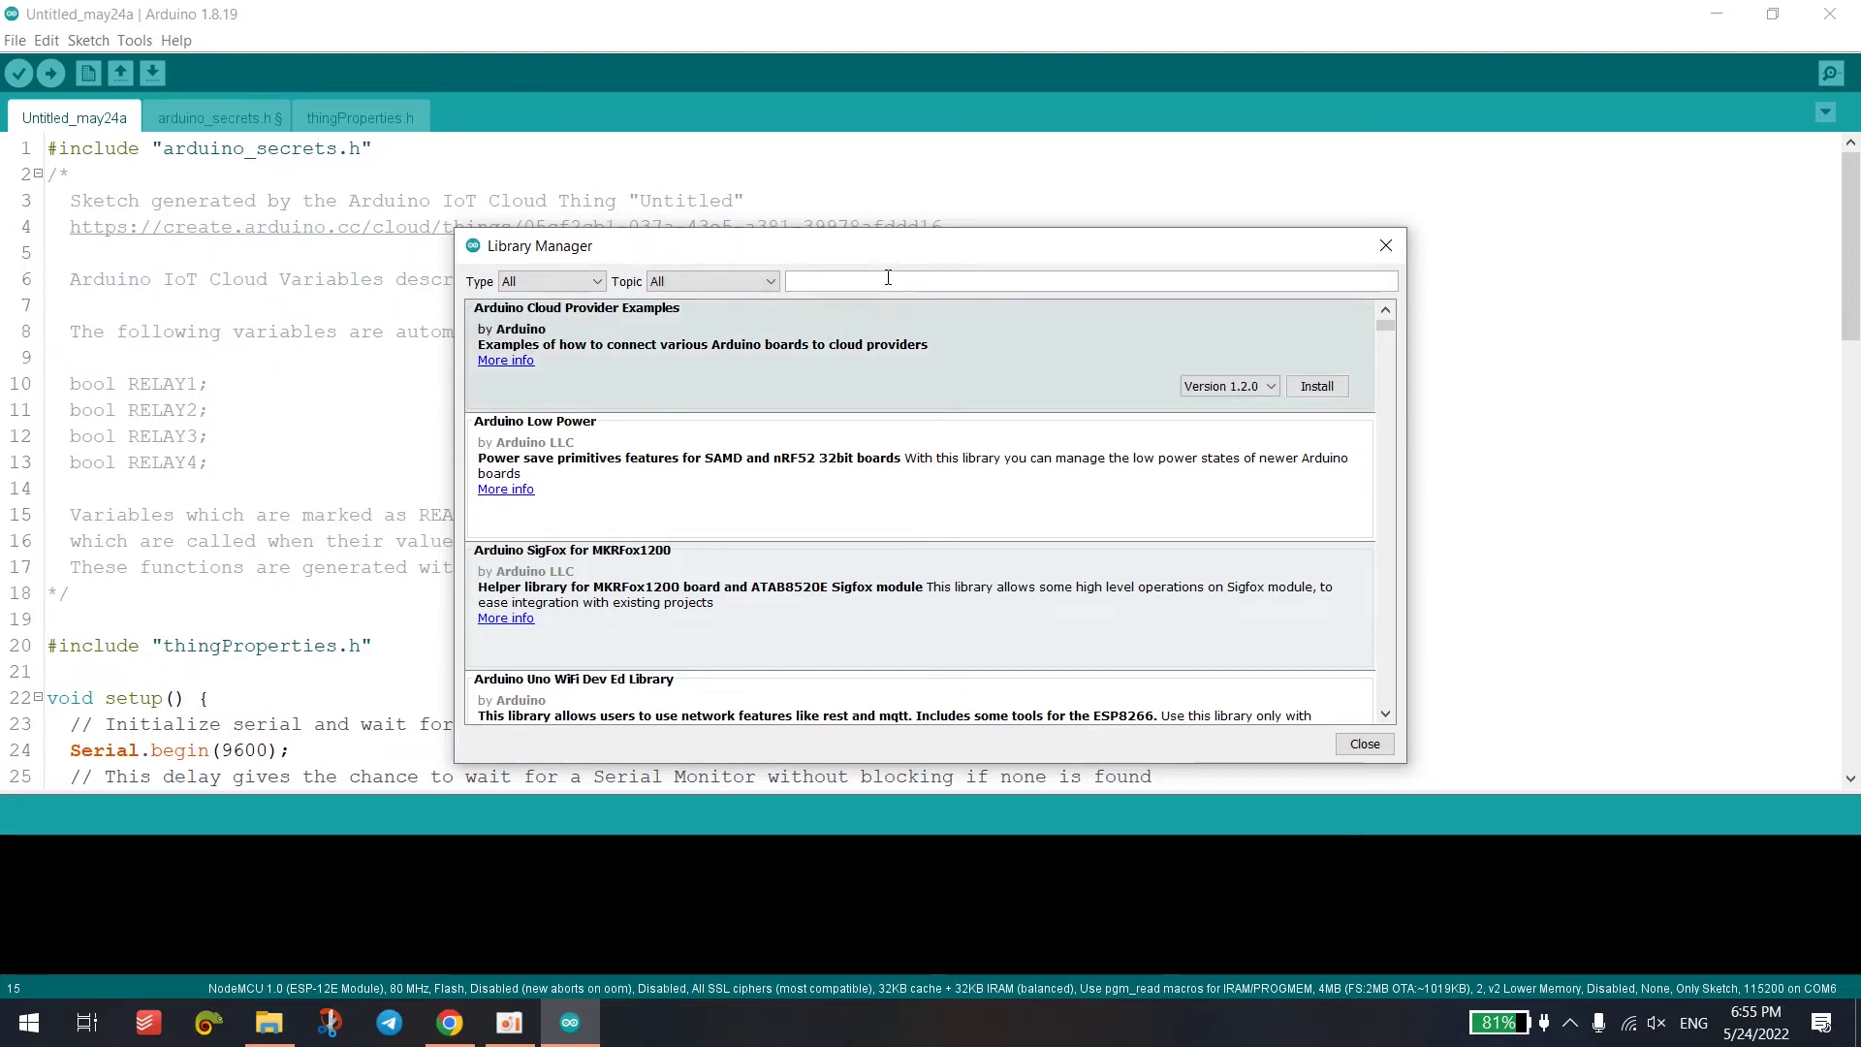
{"action": "type", "text": "Arduino-"}
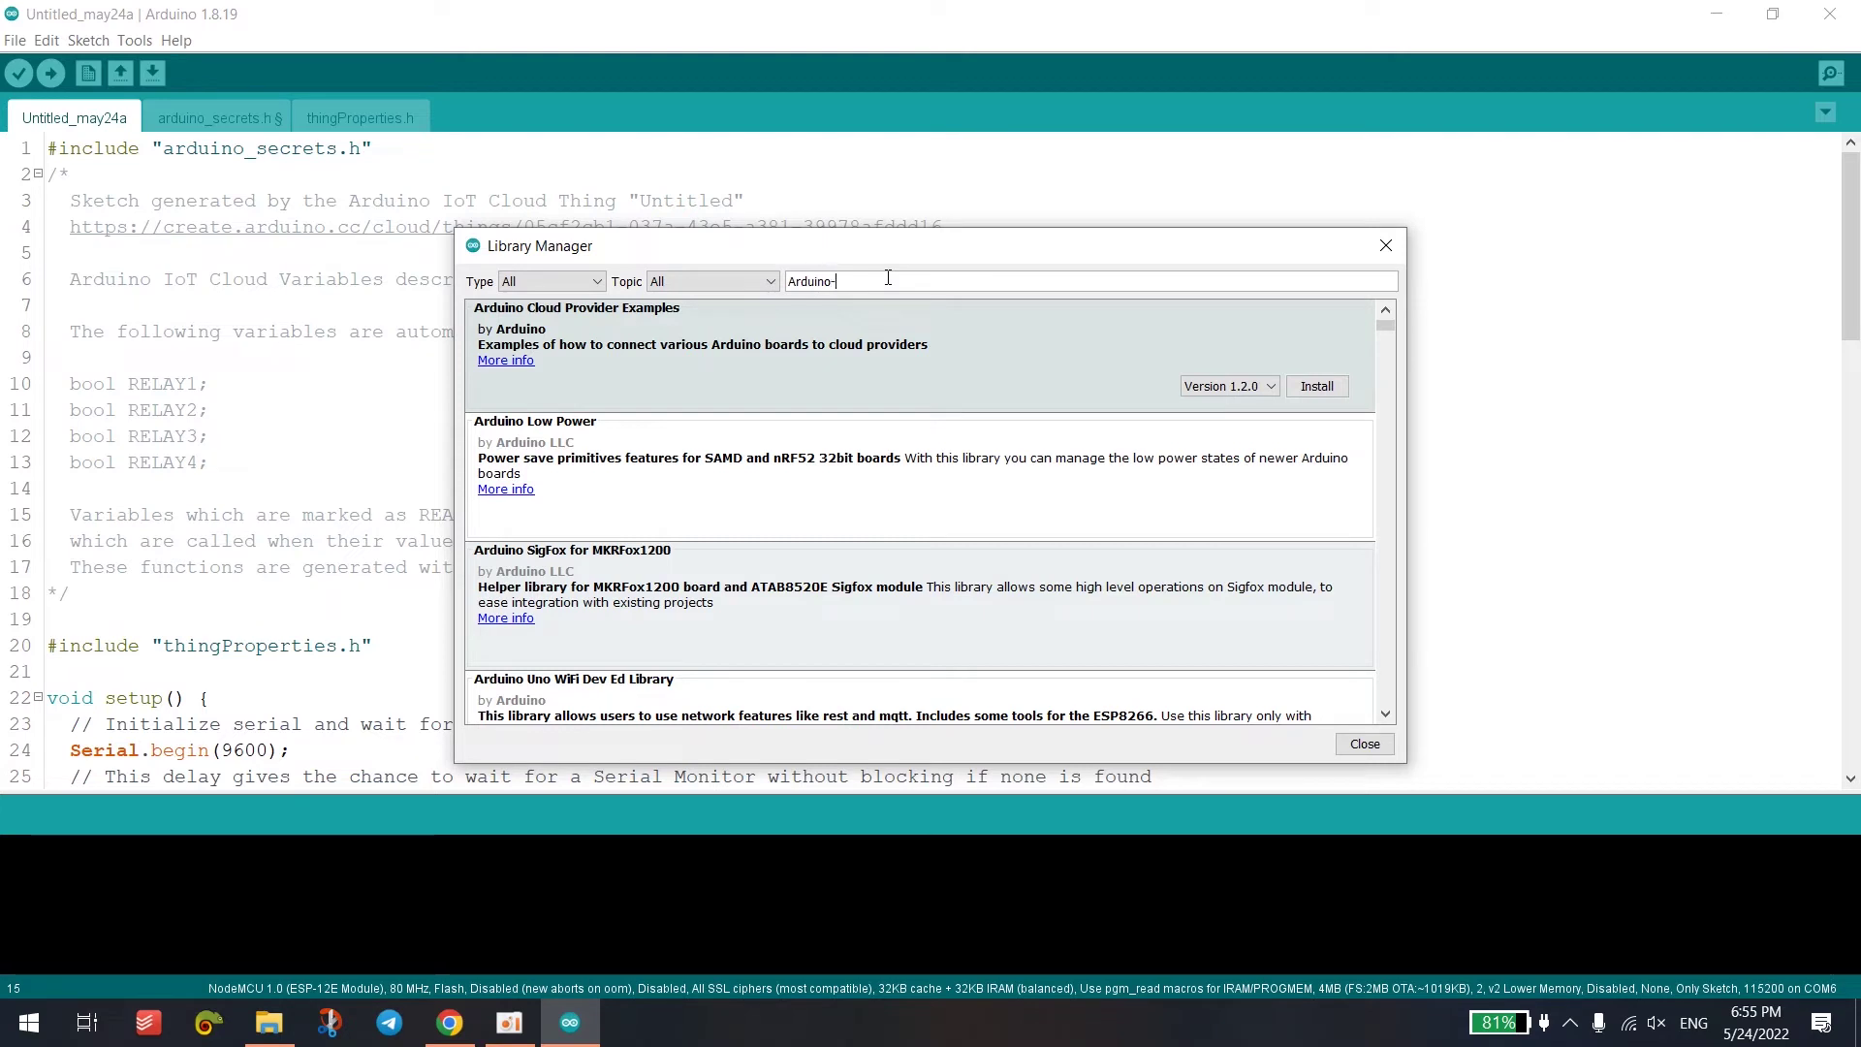
{"action": "type", "text": "ConnectionHandler"}
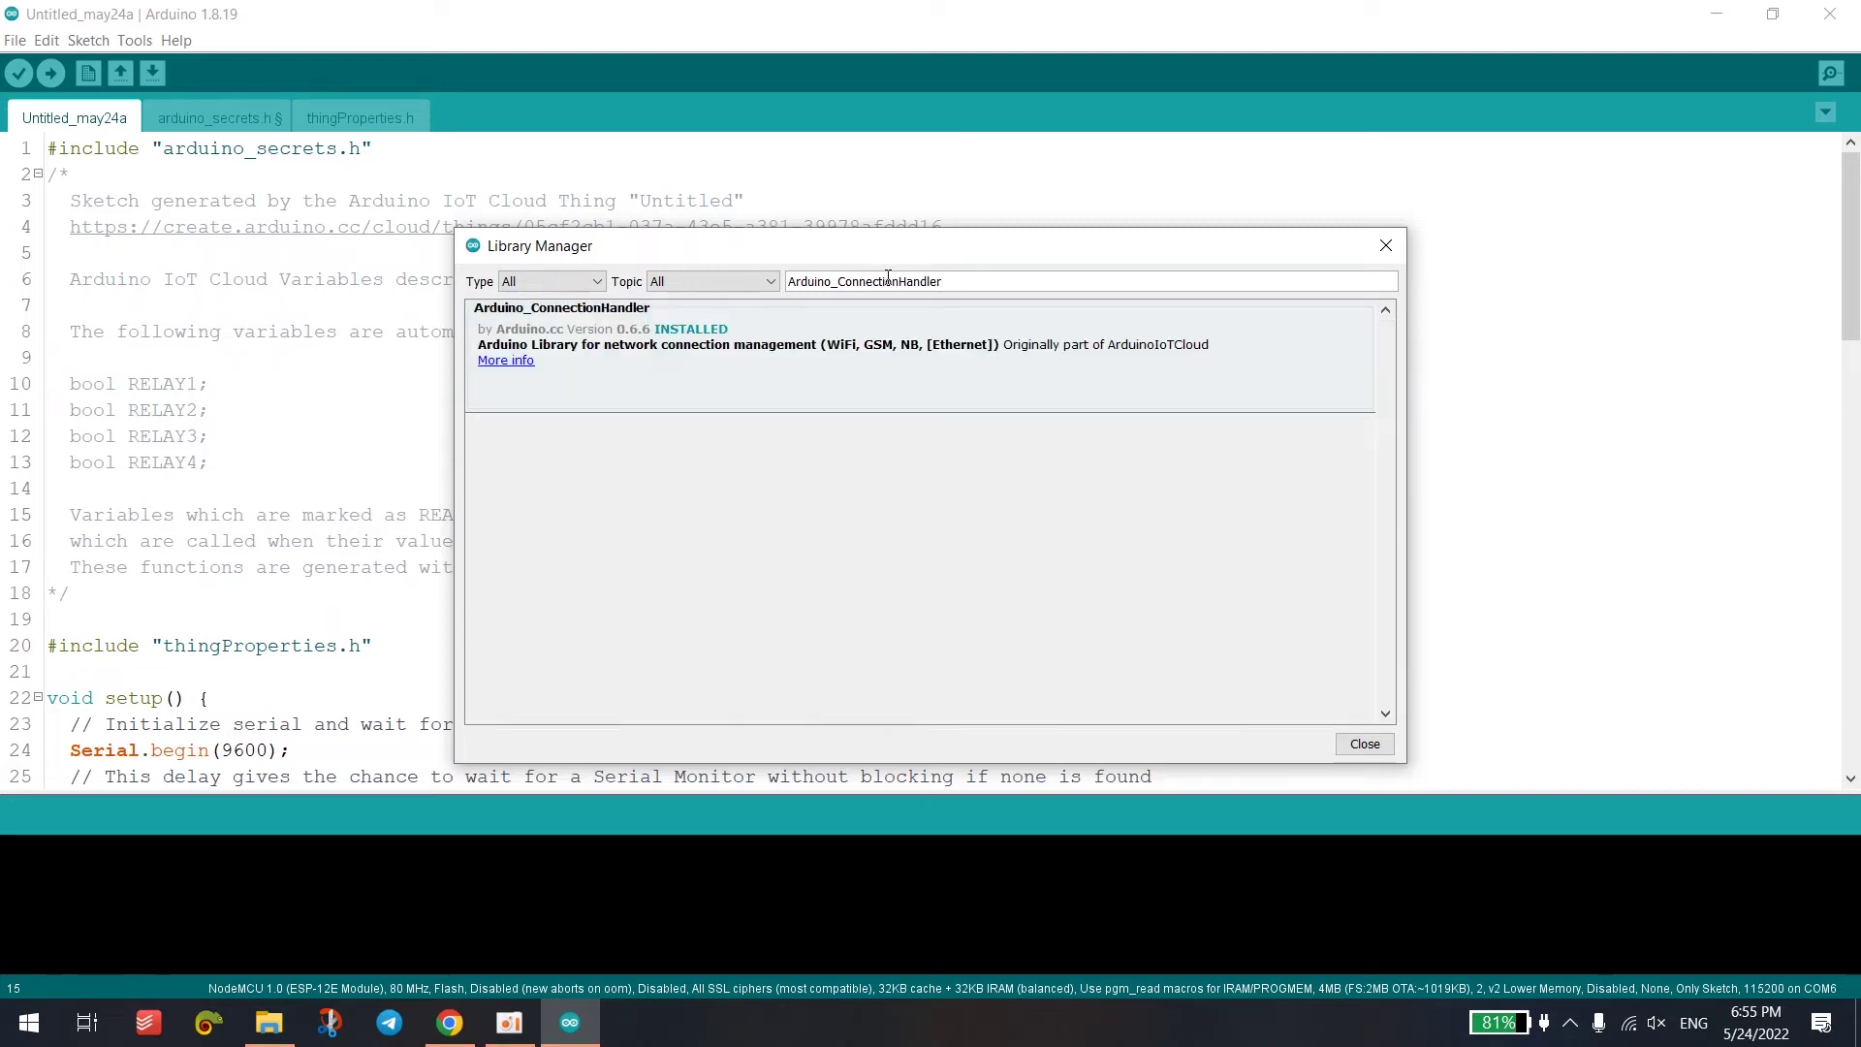
{"action": "mouse_move", "coordinate": [828, 320]}
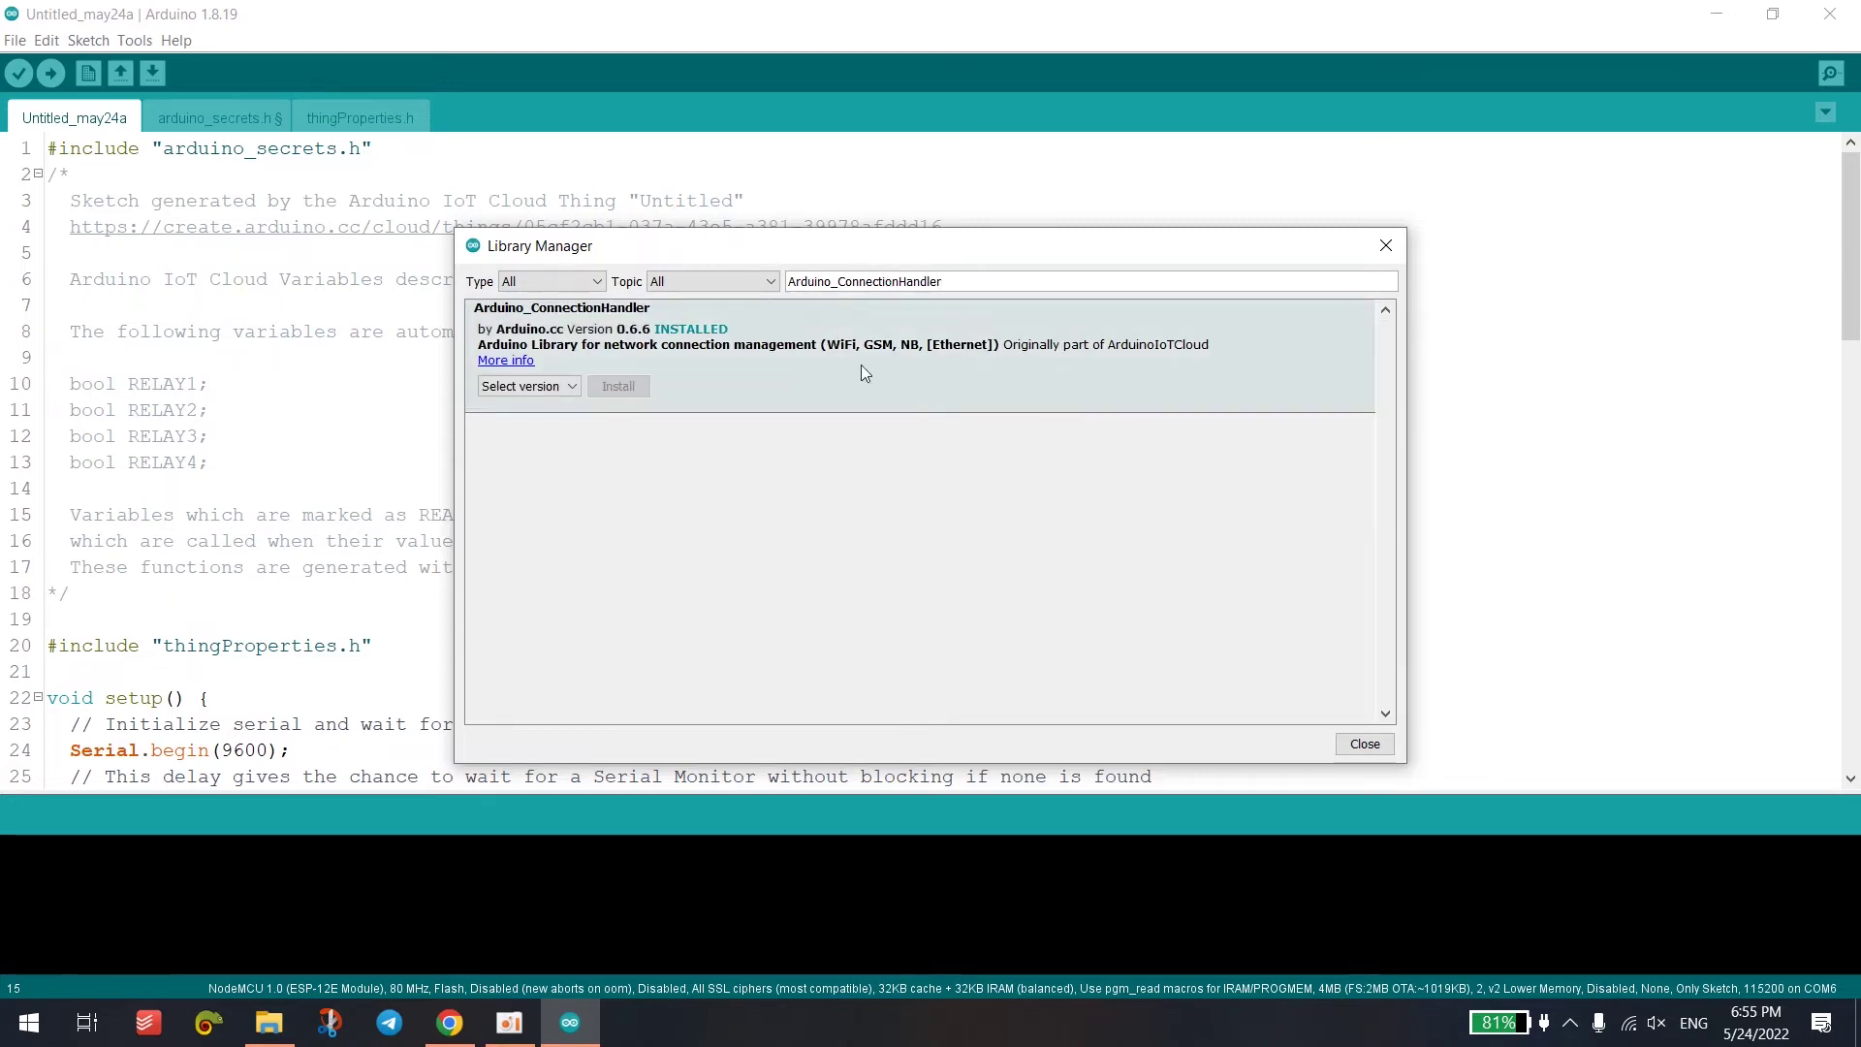
{"action": "key", "text": "ctrl+a"}
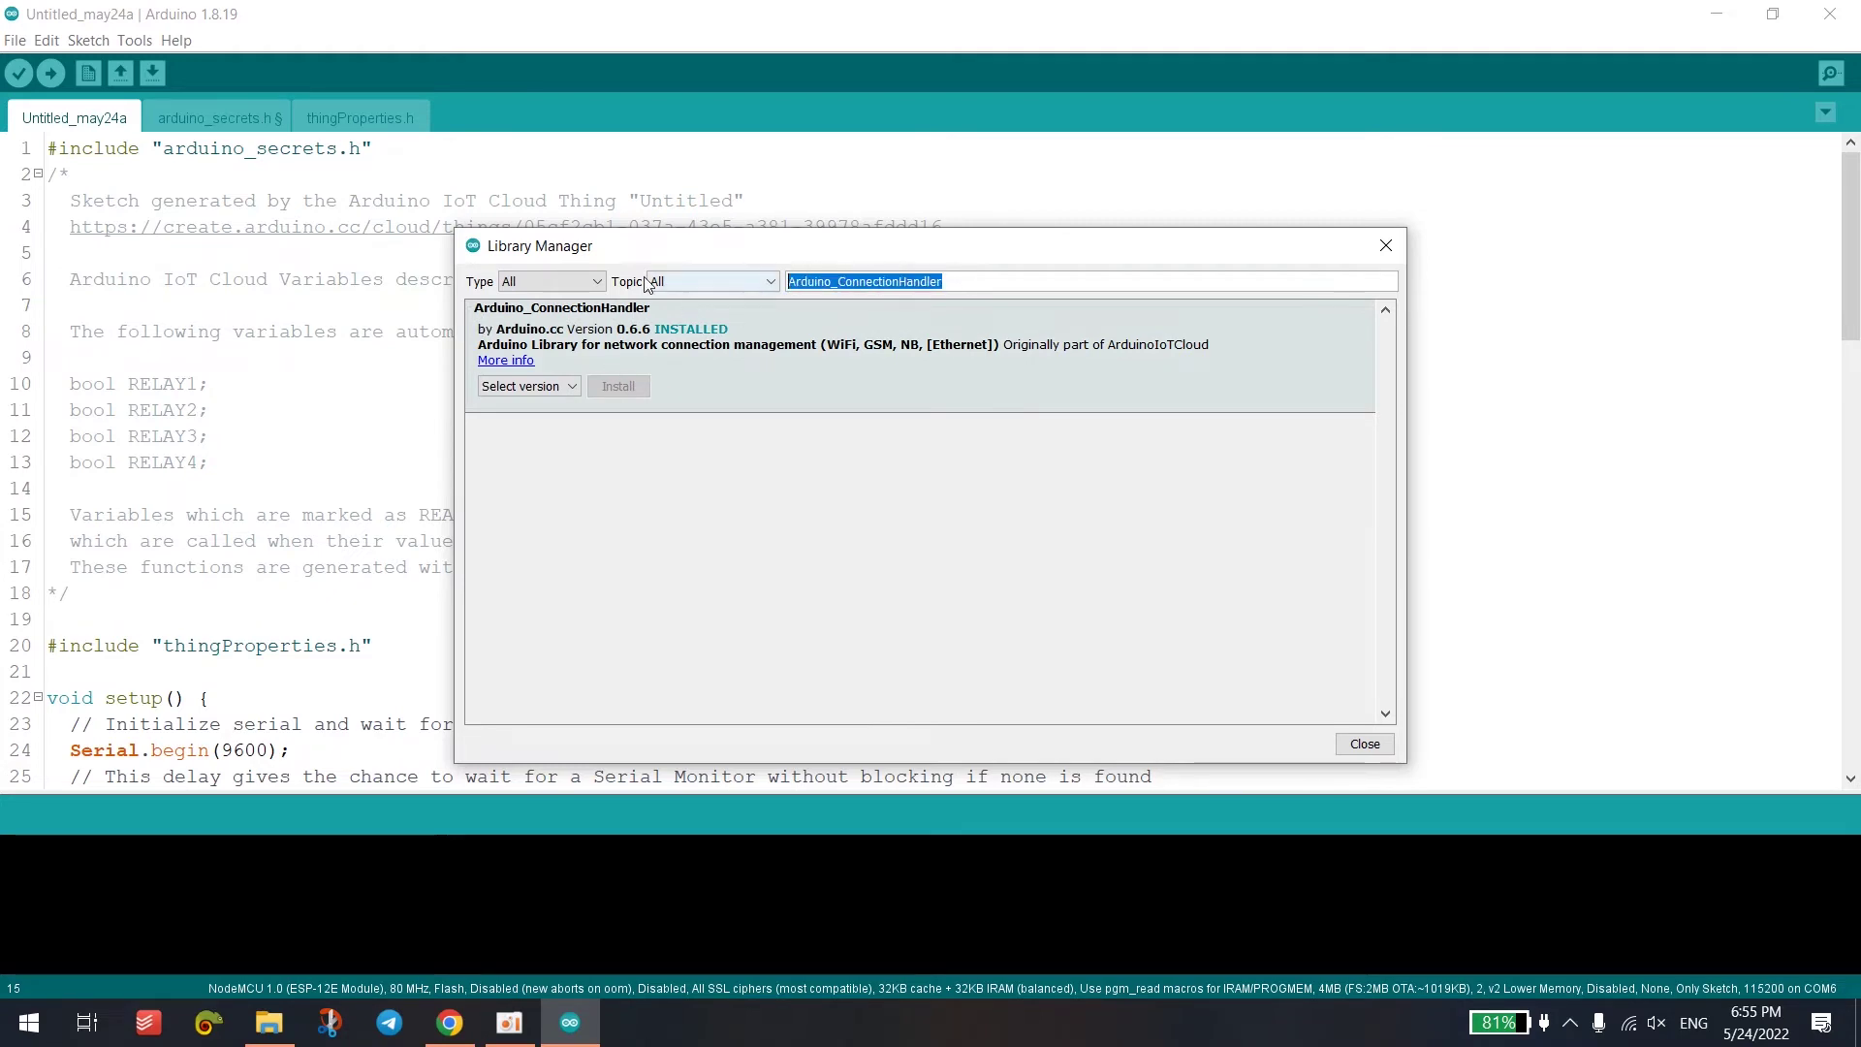